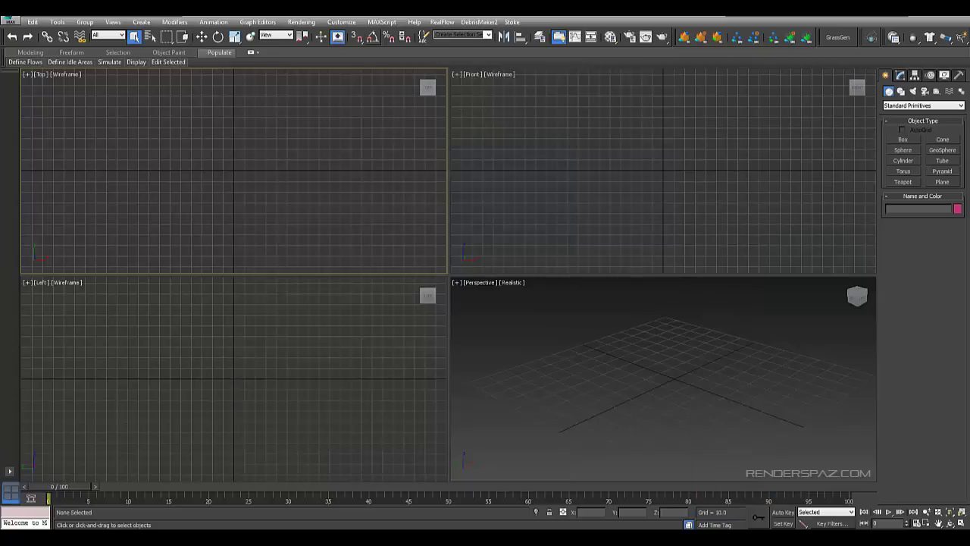
Maximize the Front viewport to fill the whole view area.
click(608, 339)
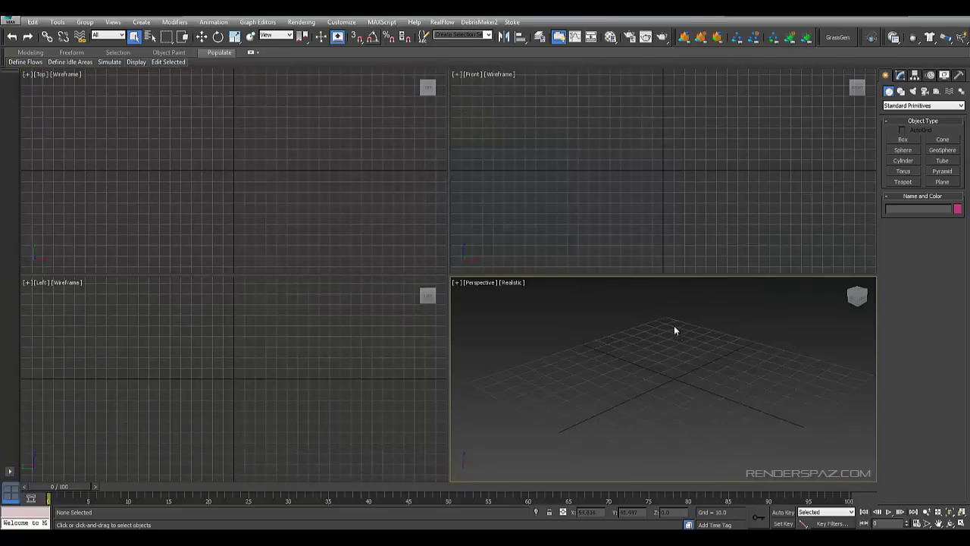
key(alt+w)
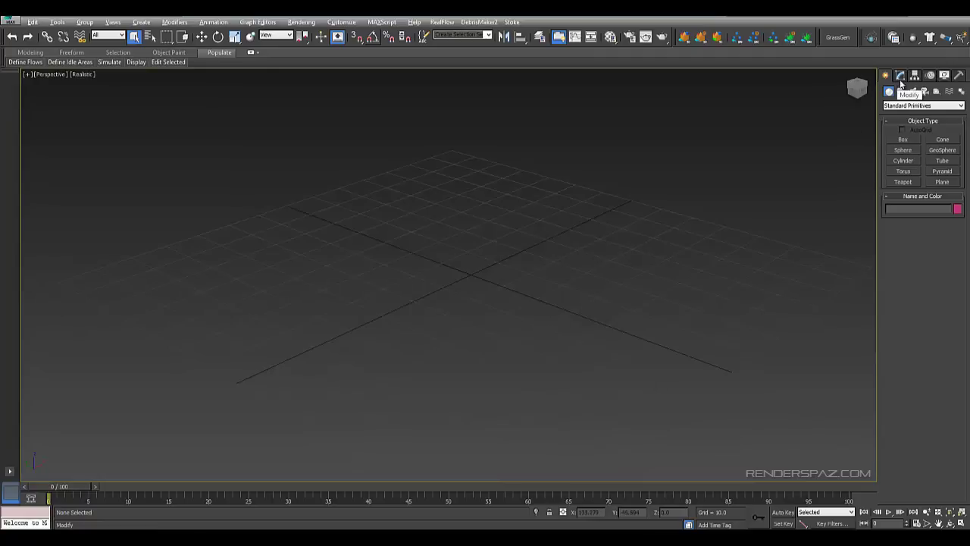
key(alt+w)
click(741, 149)
key(alt+w)
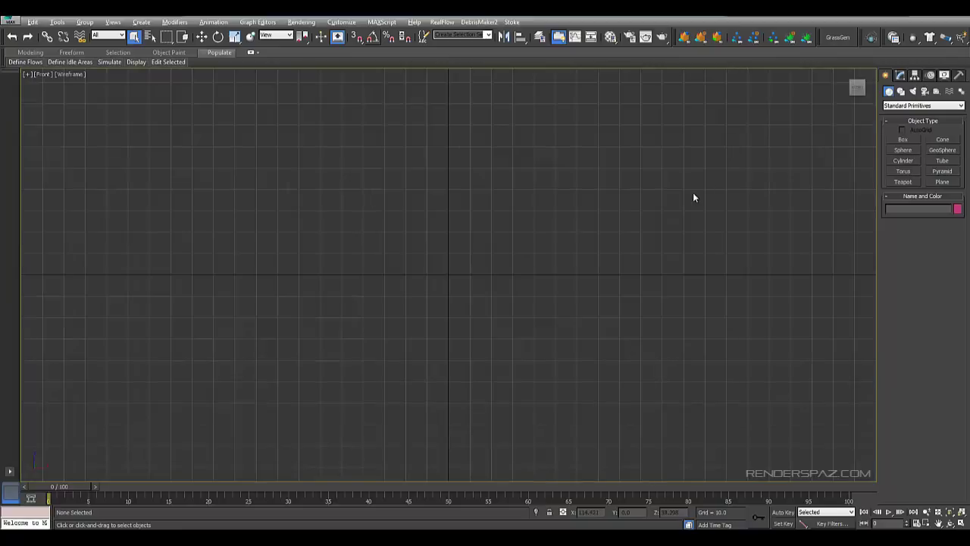
Draw a straight vertical two-point Line spline on the positive X side of the vertical axis, crossing the horizontal axis.
click(901, 91)
click(903, 148)
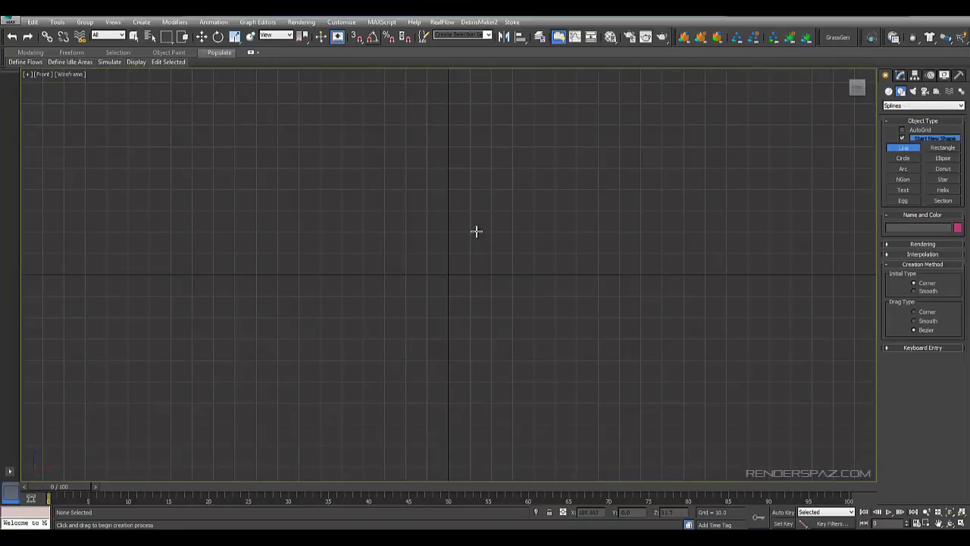
click(540, 108)
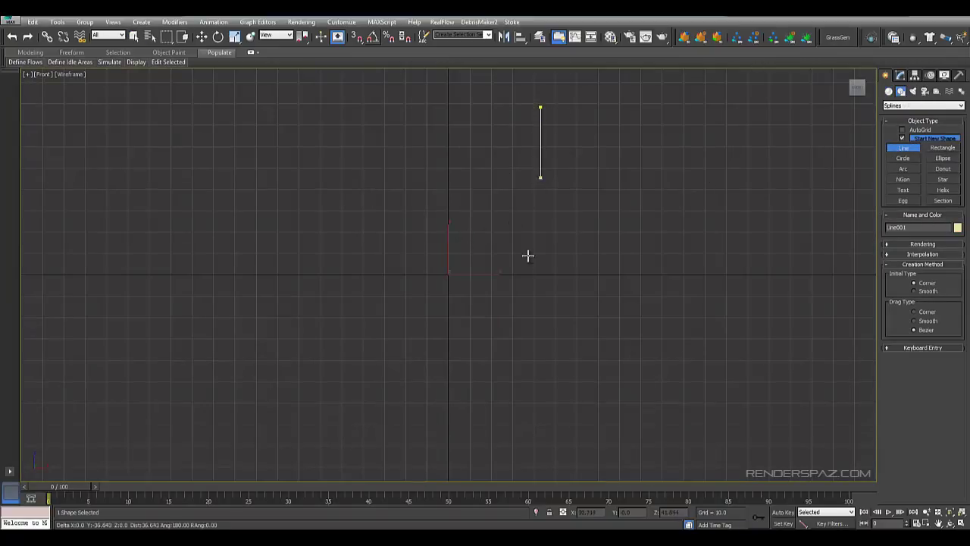
click(567, 437)
shift+right_click(565, 439)
right_click(468, 174)
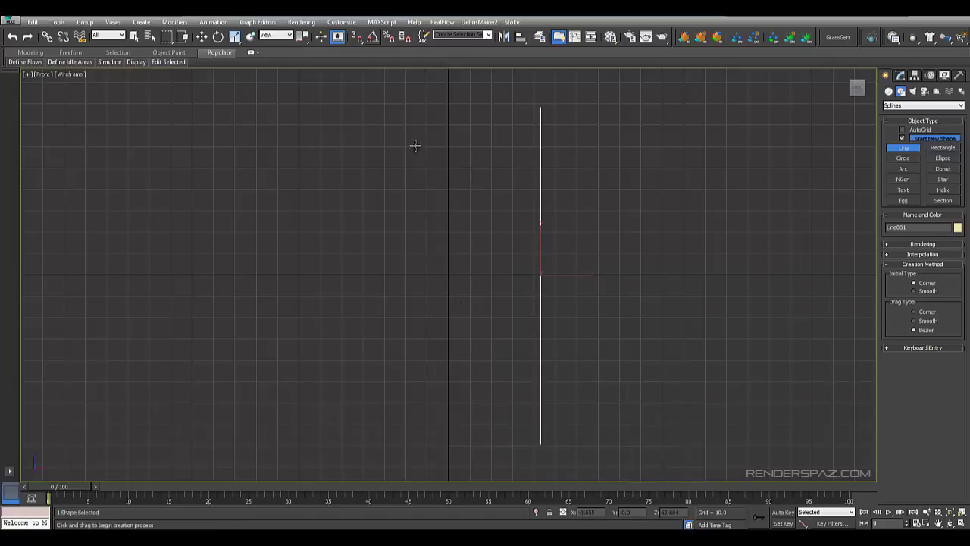
Divide the vertical line's single segment using a Divide value of 10 to add evenly spaced vertices.
click(202, 37)
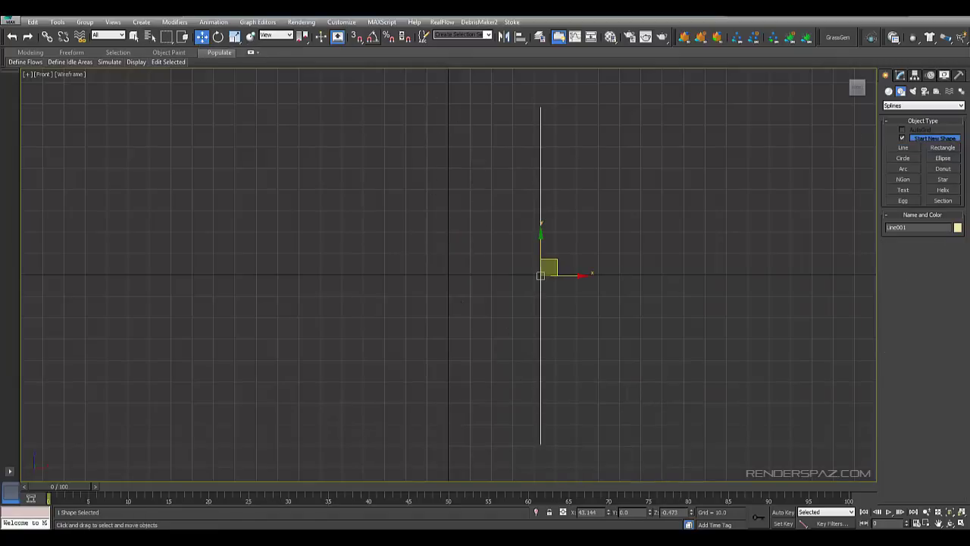
click(901, 75)
click(909, 240)
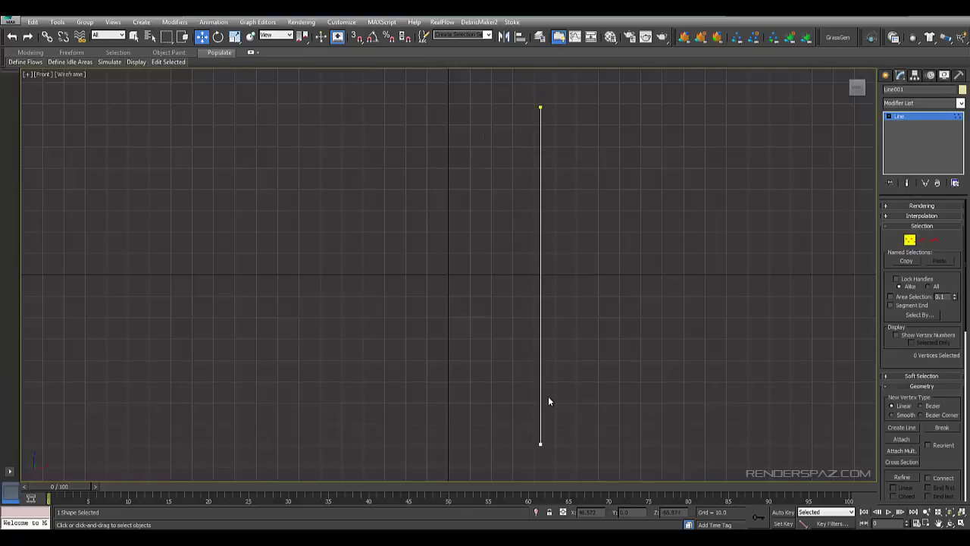
click(921, 241)
click(540, 262)
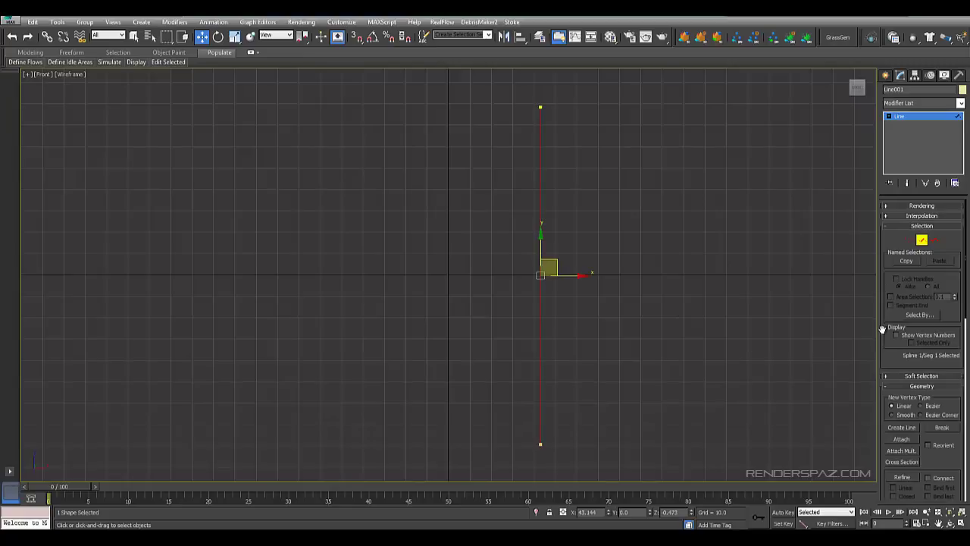
scroll(898, 405, down, 8)
scroll(908, 429, down, 5)
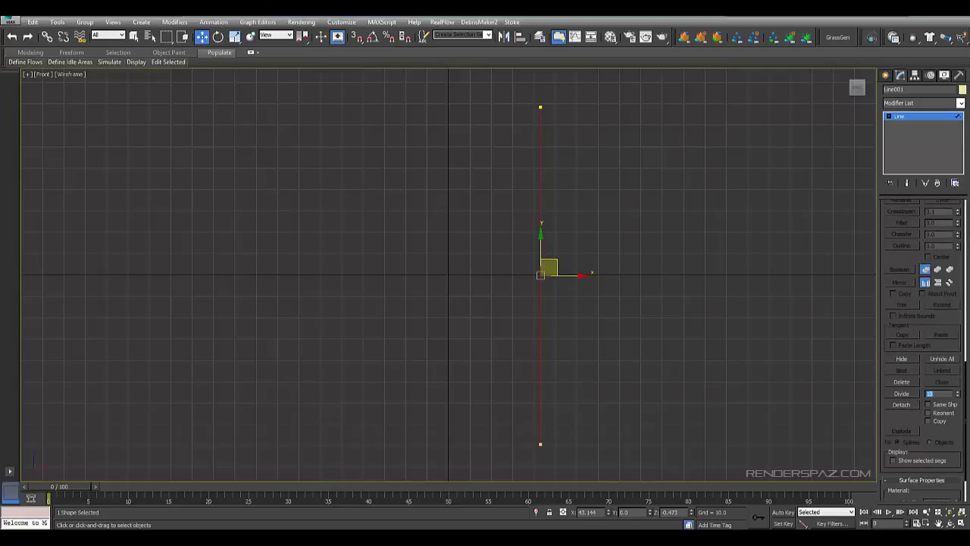
click(901, 393)
click(435, 109)
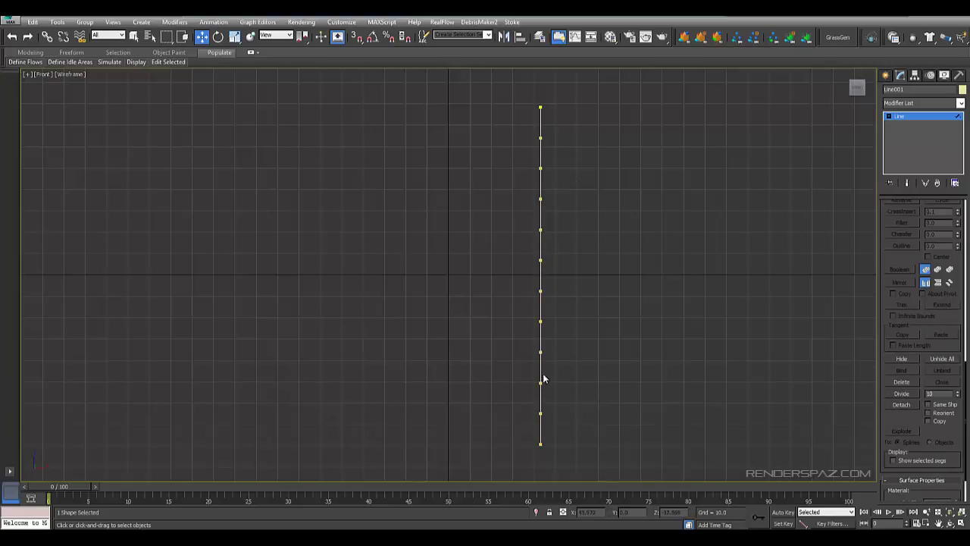
Move every second vertex, starting with the third from the top, outward along positive X to form a zigzag profile.
click(541, 176)
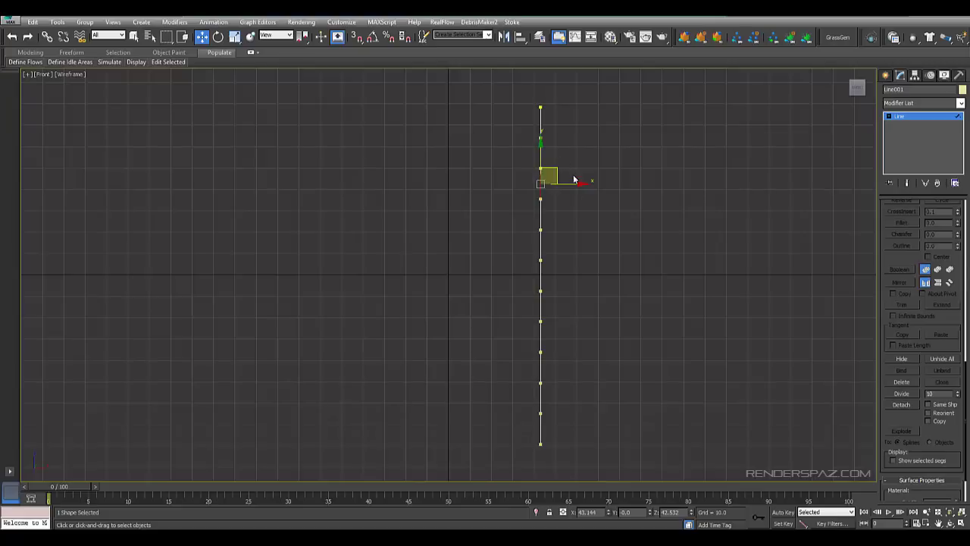
key(1)
scroll(891, 293, up, 10)
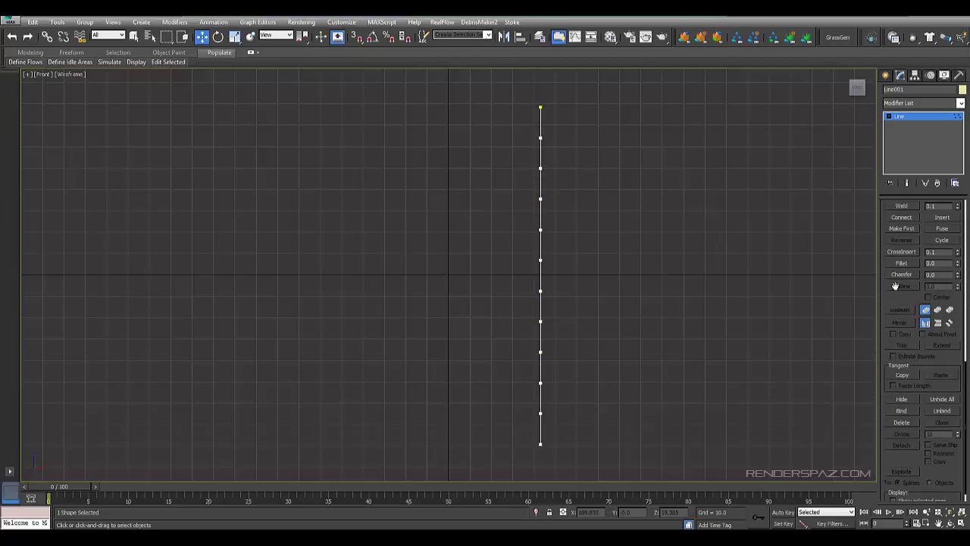
click(541, 169)
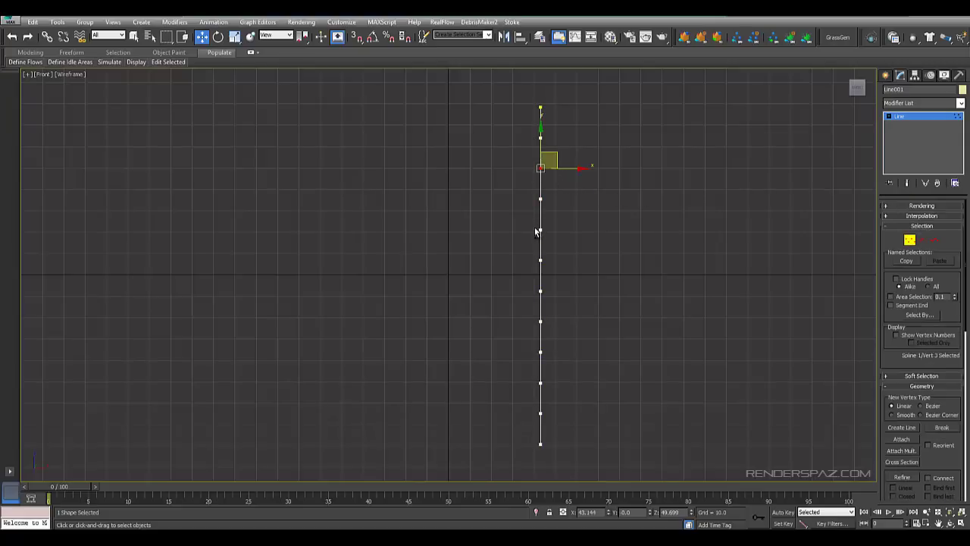
ctrl+click(541, 230)
ctrl+click(540, 292)
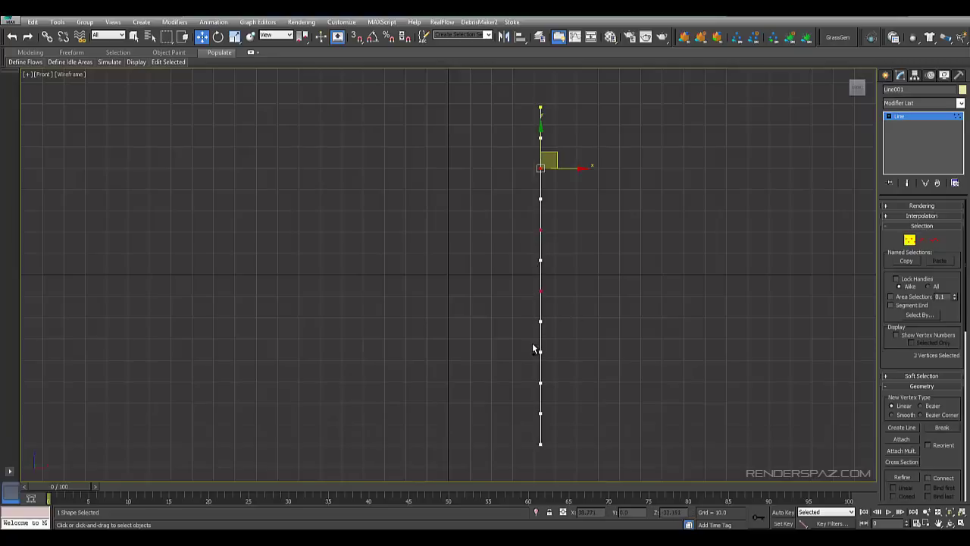
ctrl+drag(571, 428, 572, 429)
drag(570, 169, 596, 172)
click(628, 348)
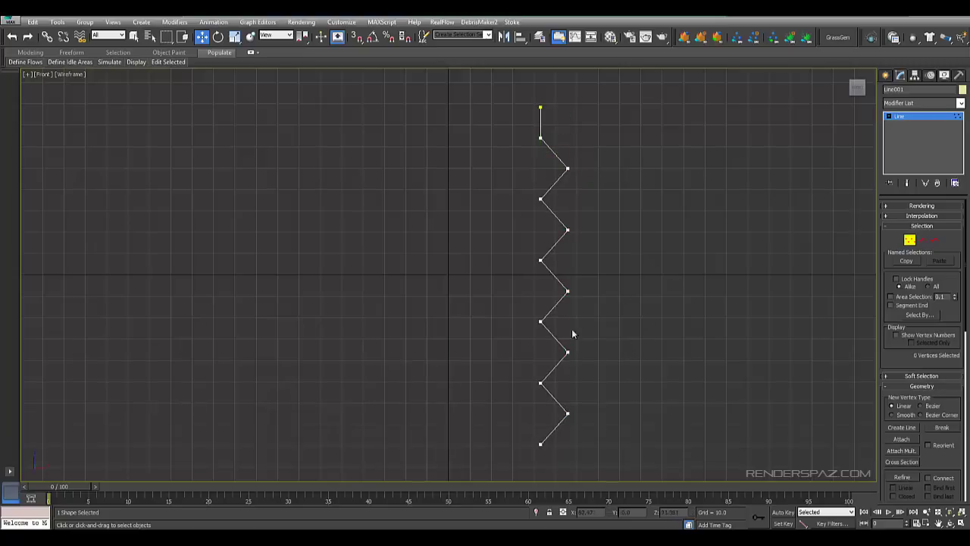
Lower the topmost vertex slightly along the vertical axis to shorten the straight segment at the profile's top.
click(541, 107)
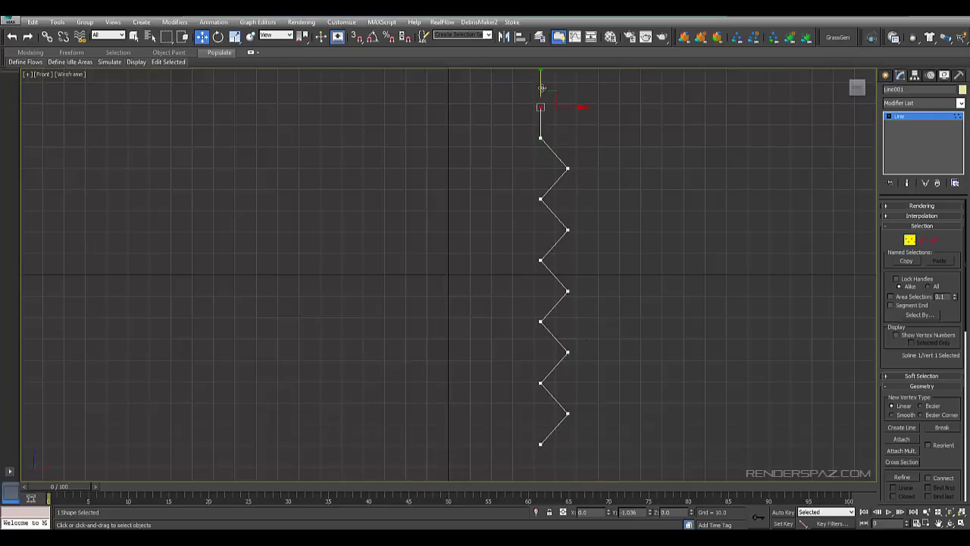
drag(543, 88, 544, 89)
drag(560, 115, 564, 116)
scroll(536, 124, up, 2)
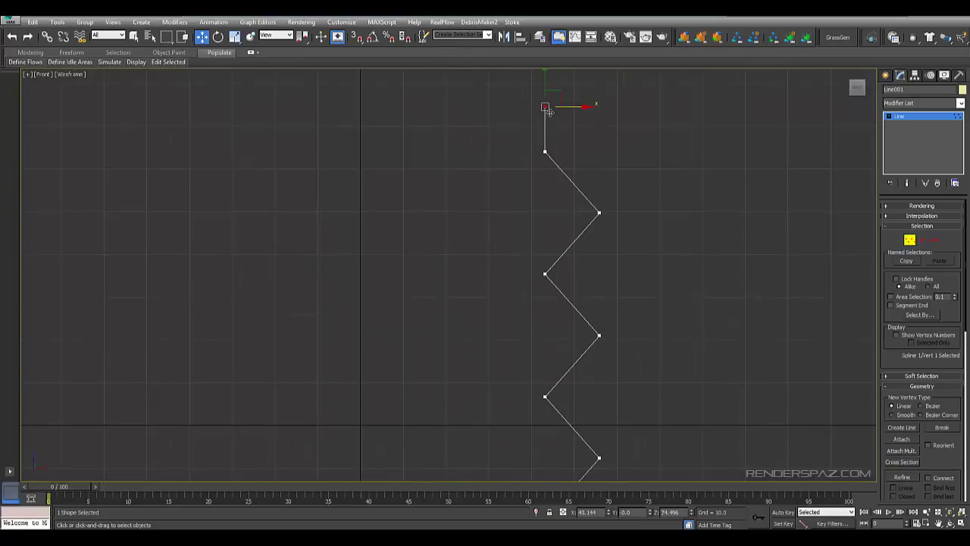
scroll(602, 296, down, 5)
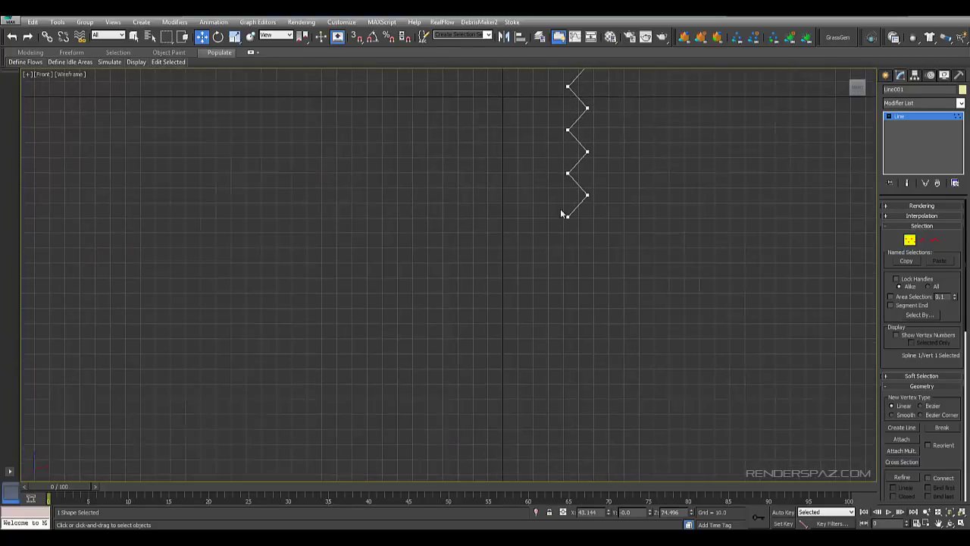
middle_drag(597, 190, 589, 417)
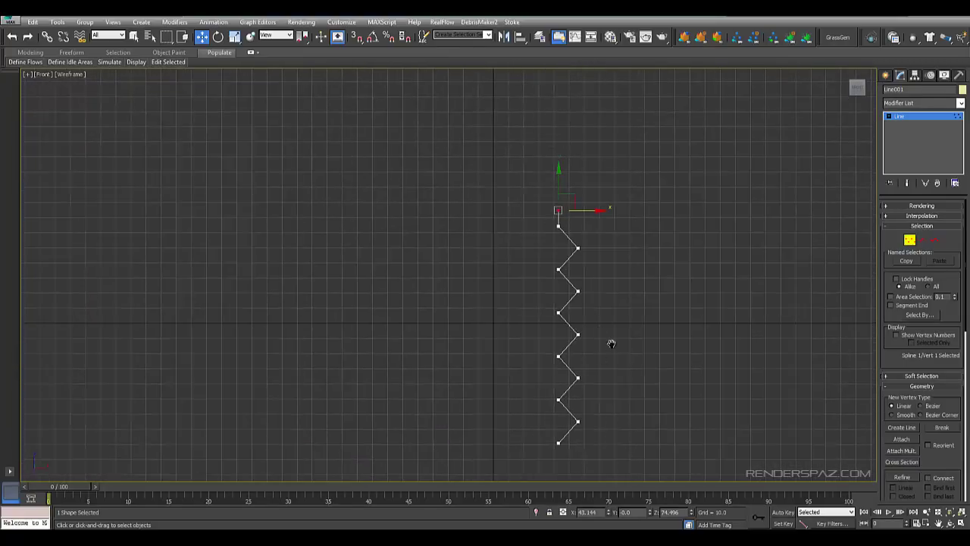
middle_drag(611, 336, 600, 273)
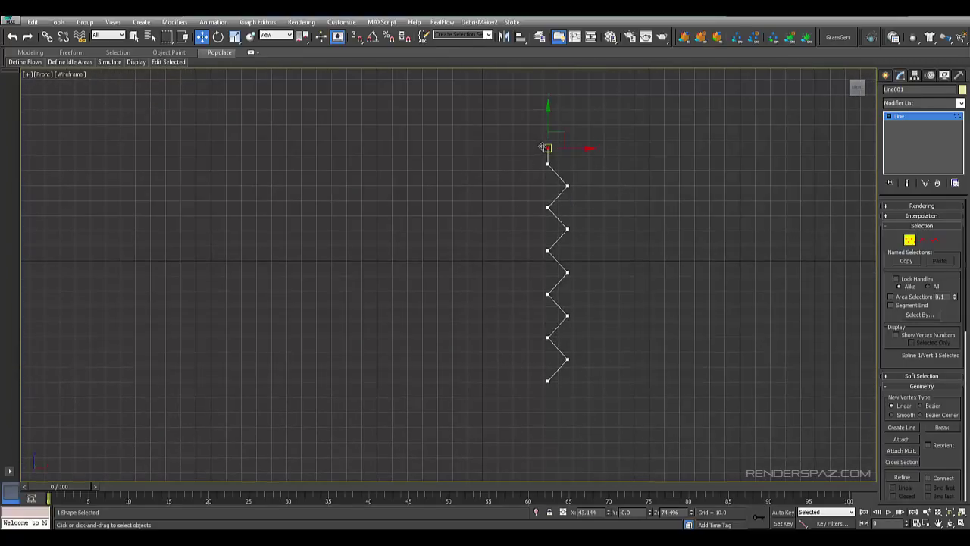
click(574, 409)
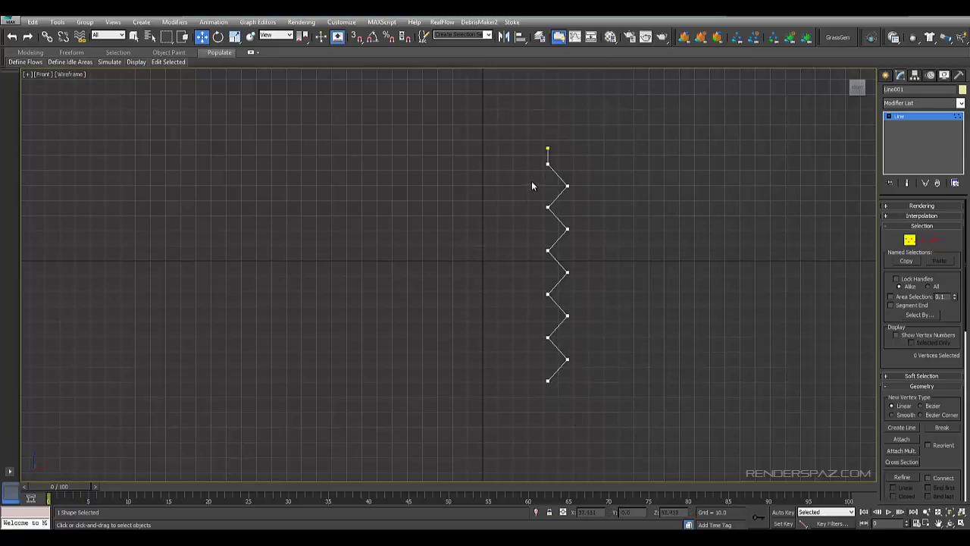
Fillet the nine zigzag vertices between the straight top segment and the bottom endpoint by about 8.86 to form smooth waves.
drag(533, 184, 589, 370)
scroll(595, 360, up, 5)
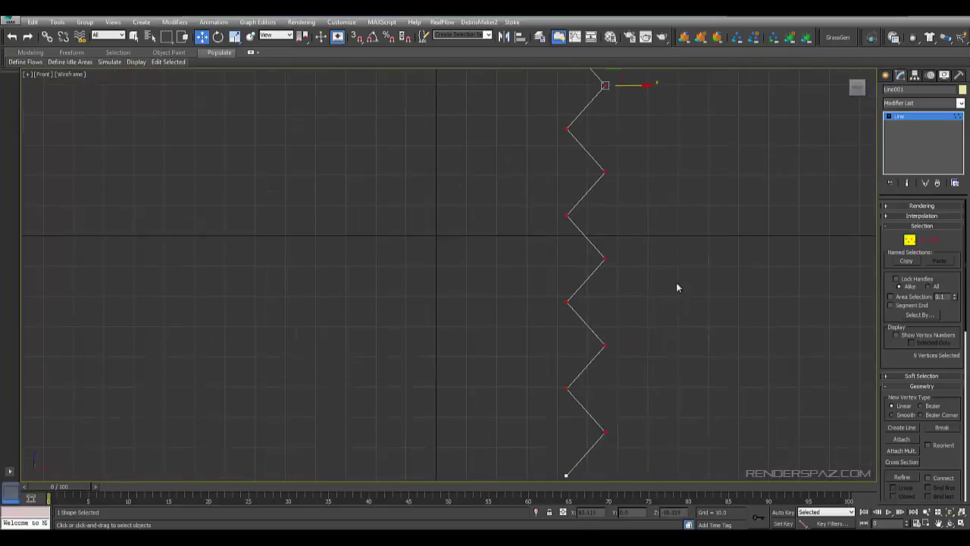
scroll(672, 279, up, 4)
scroll(894, 430, down, 6)
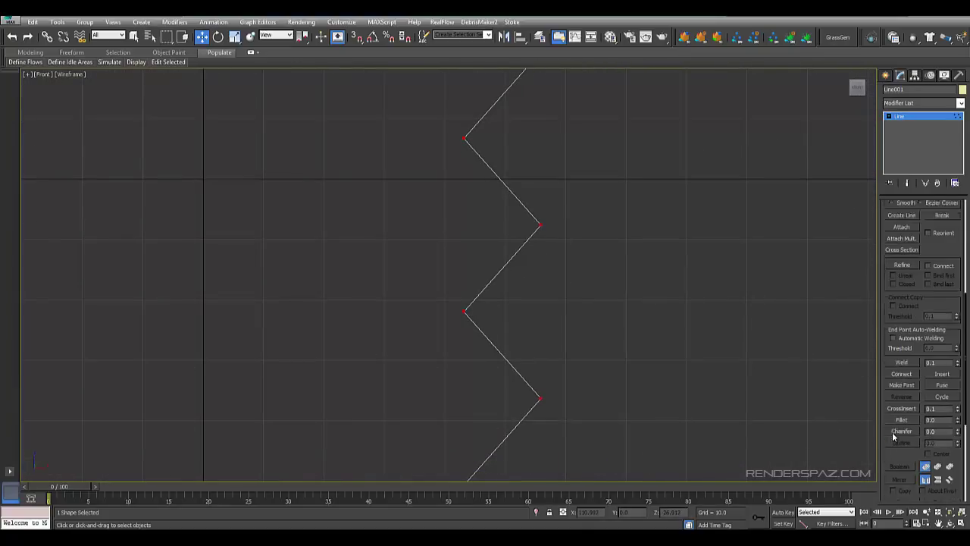
click(902, 404)
drag(464, 312, 474, 259)
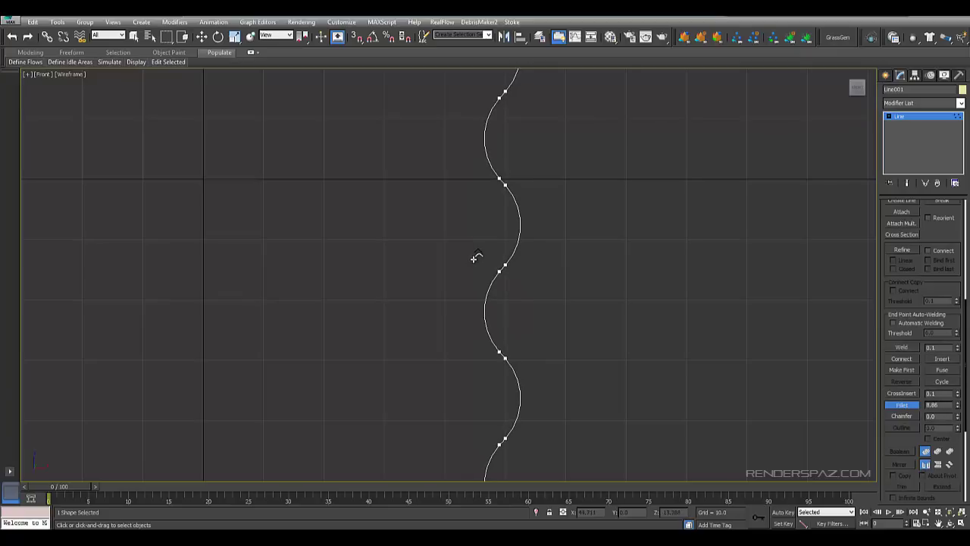
key(w)
click(945, 119)
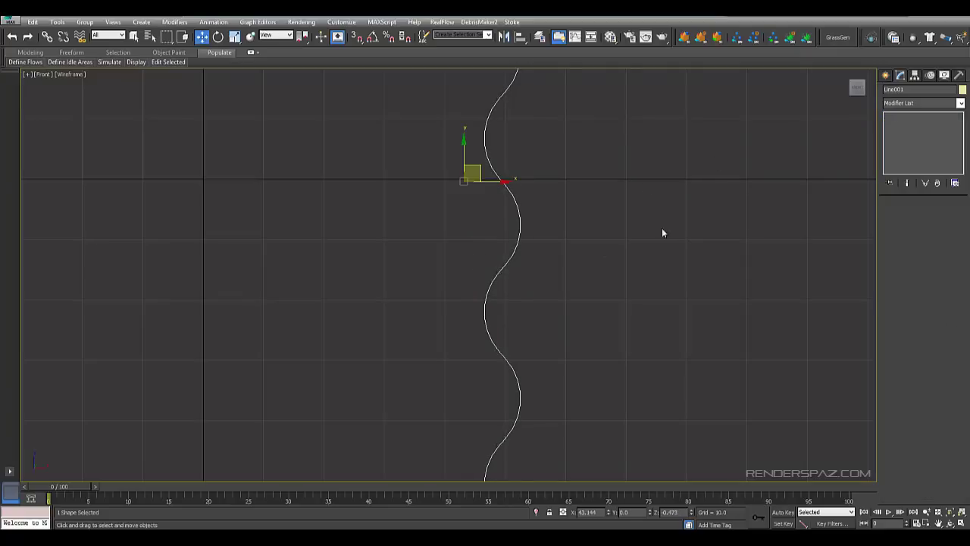
Rename the wavy line object to Vase.
click(616, 299)
scroll(599, 326, down, 6)
scroll(607, 276, up, 3)
click(615, 268)
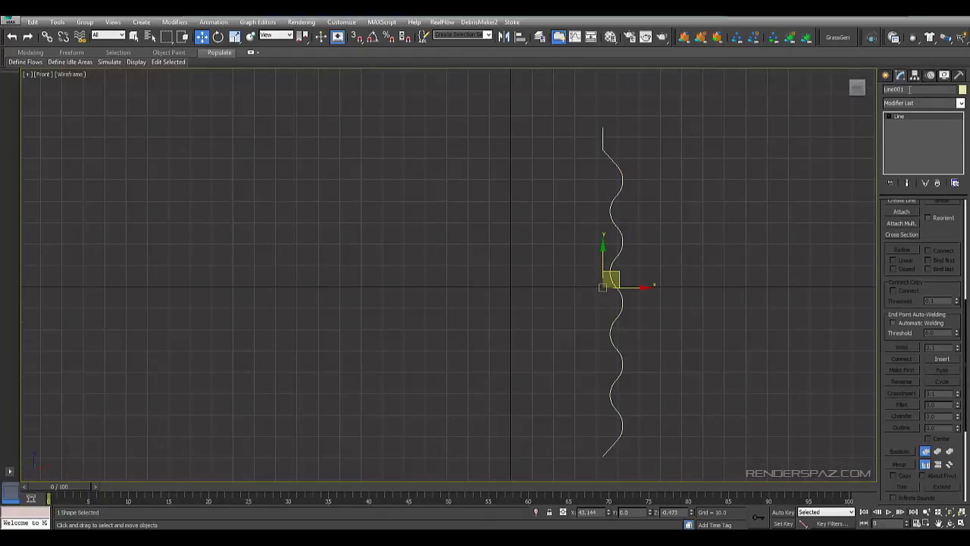
drag(915, 89, 419, 53)
text(c)
click(887, 75)
click(792, 159)
click(900, 77)
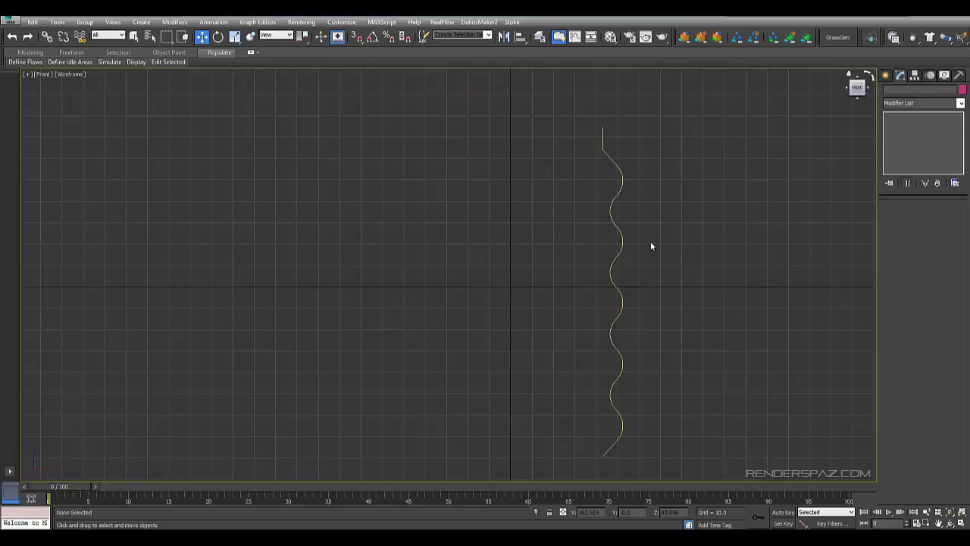
Apply a Lathe modifier to the Vase profile and set the lathe axis's X position to 0.
click(619, 247)
click(917, 103)
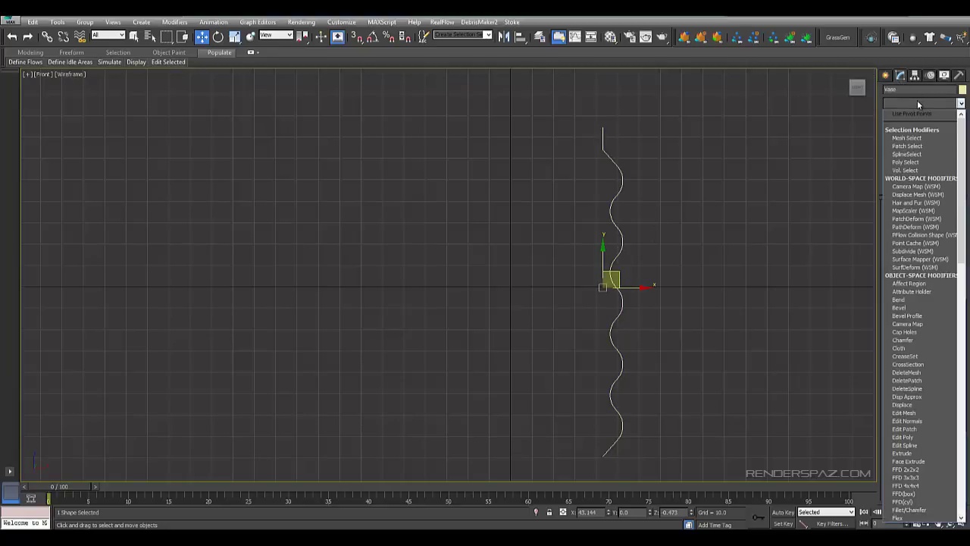
key(l)
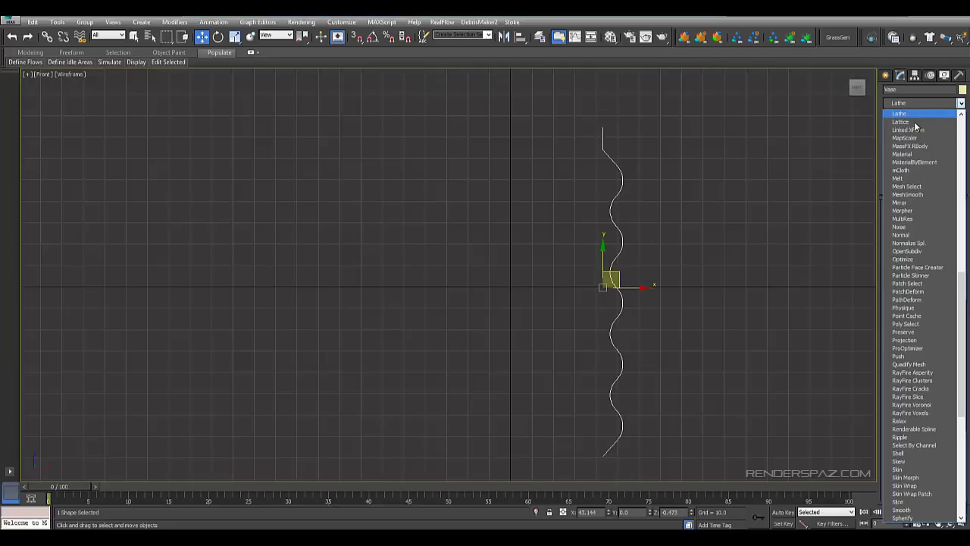
click(915, 115)
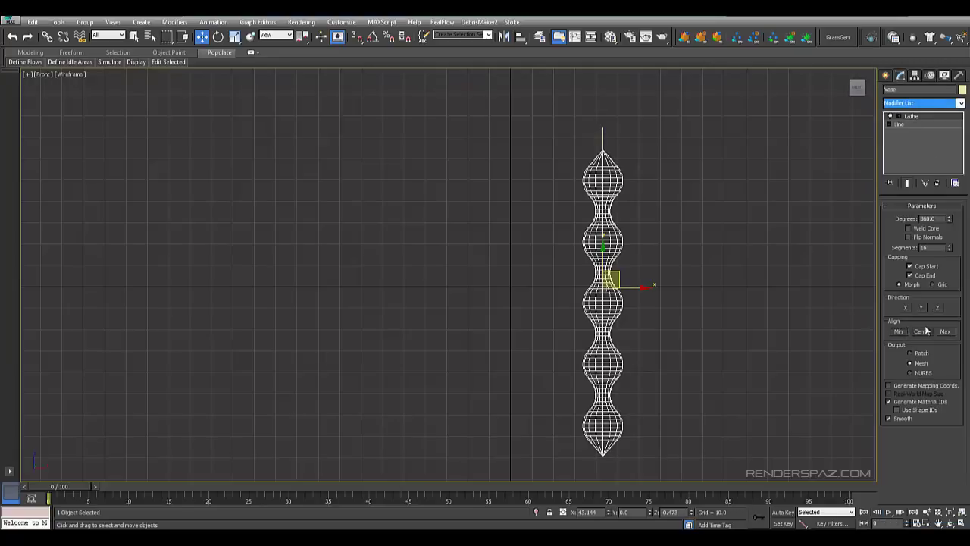
click(899, 116)
click(915, 124)
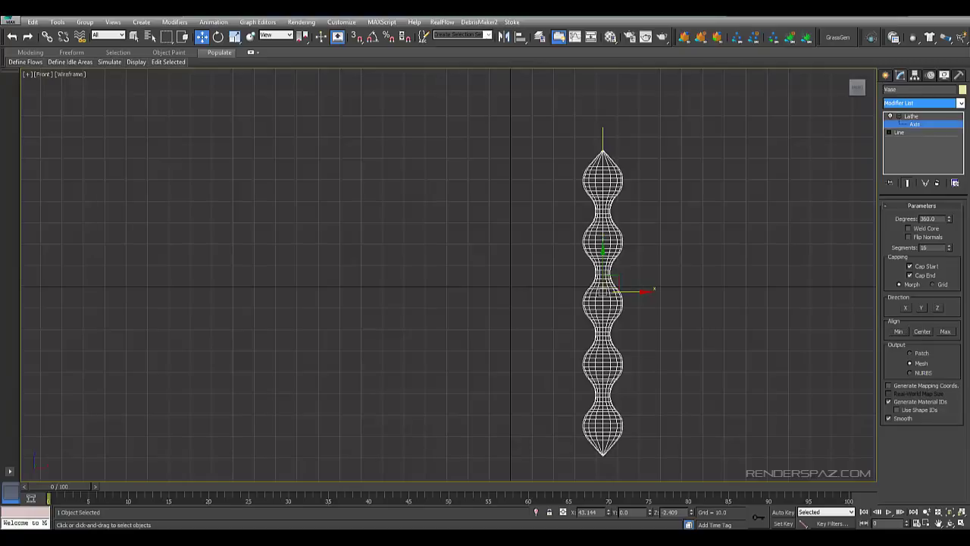
right_click(607, 515)
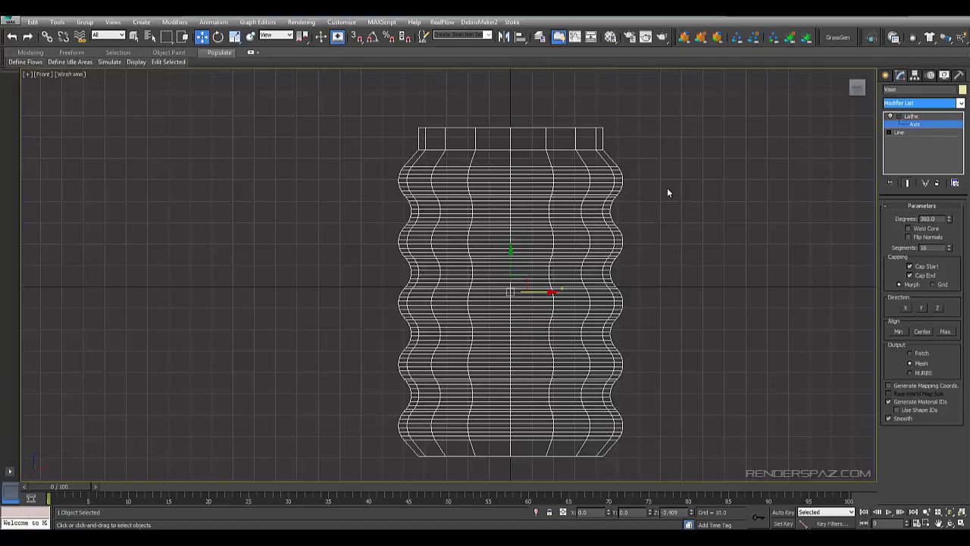
Show the lathed vase in a shaded Perspective view with edged faces, seen from slightly above.
key(p)
scroll(673, 196, down, 2)
scroll(652, 291, up, 5)
scroll(751, 221, down, 2)
key(F3)
alt+middle_drag(770, 190, 701, 277)
scroll(701, 273, down, 3)
Leave lathe axis editing and center the vase's pivot on the object.
click(912, 124)
click(734, 195)
click(629, 250)
click(235, 36)
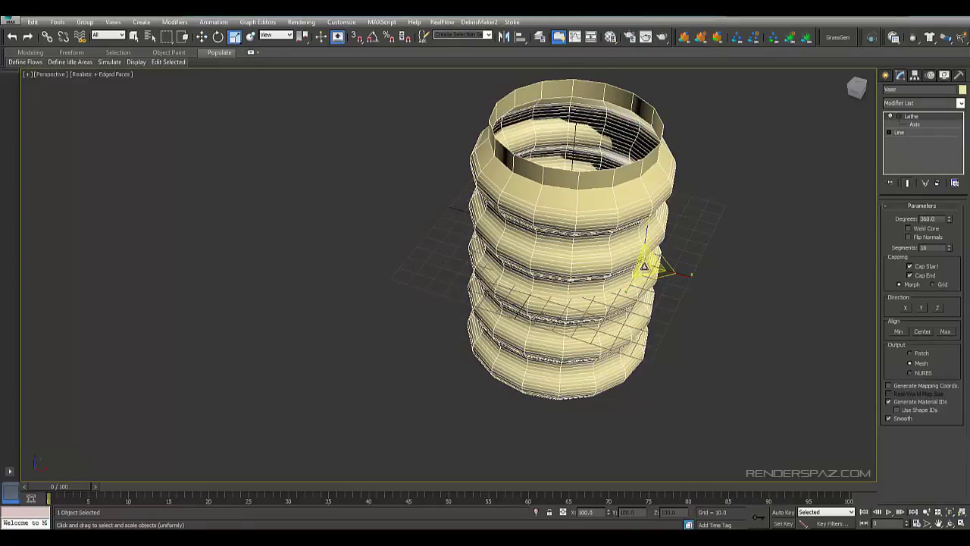
click(915, 75)
click(922, 140)
click(922, 191)
click(919, 141)
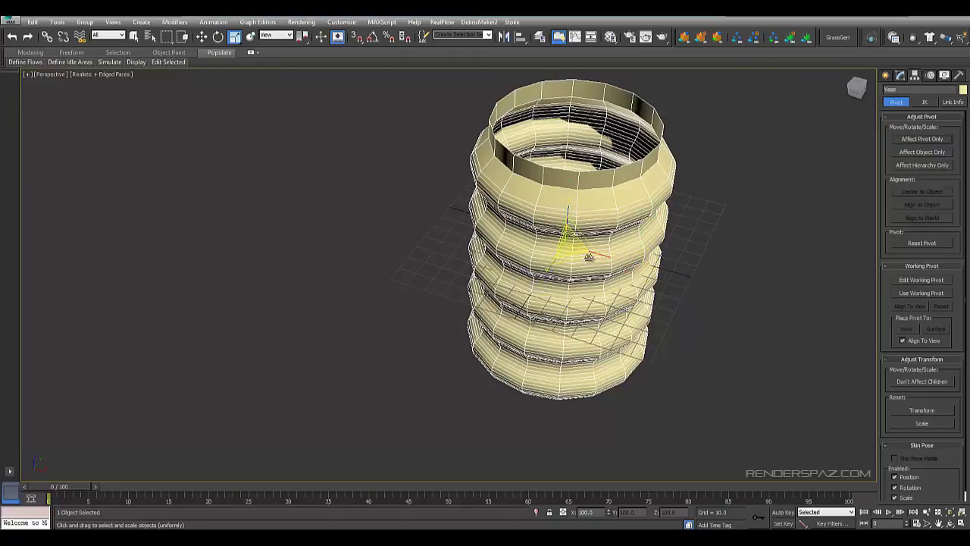
Scale the vase uniformly to 60 percent and move it up to about Z 1.862 in the Front view.
drag(565, 266, 532, 238)
key(f)
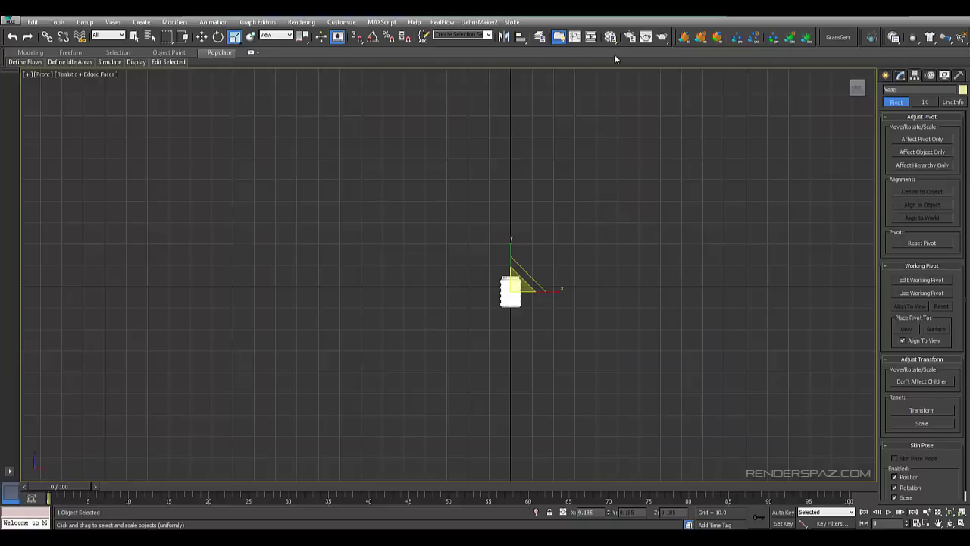
scroll(485, 260, up, 3)
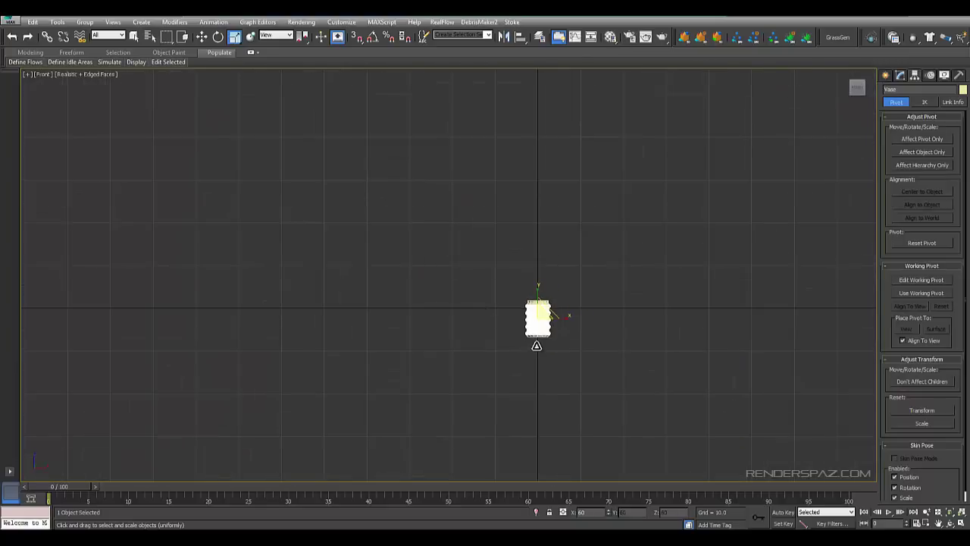
click(202, 37)
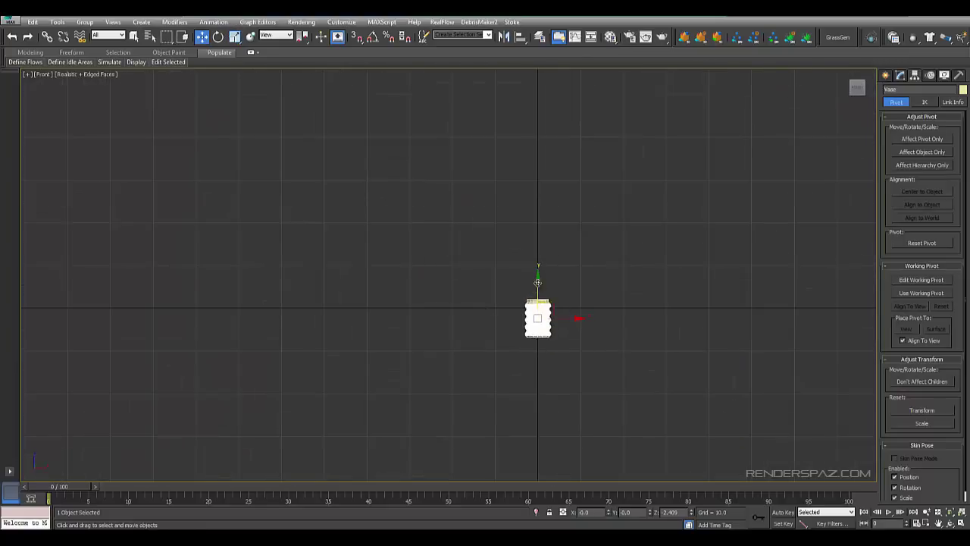
drag(540, 291, 541, 271)
scroll(565, 312, up, 6)
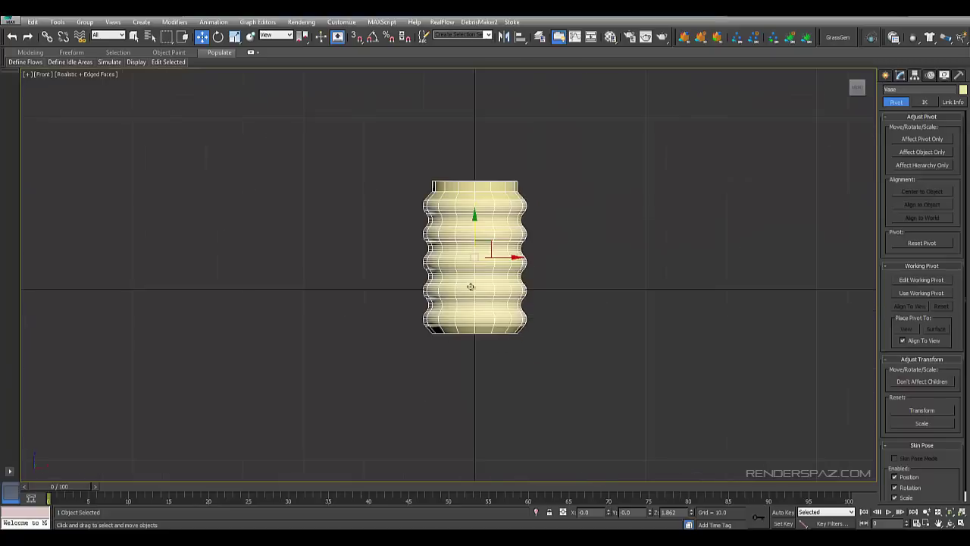
Deselect the vase and display it shaded without edged faces.
click(653, 182)
scroll(615, 245, up, 4)
key(F3)
key(F3)
key(F4)
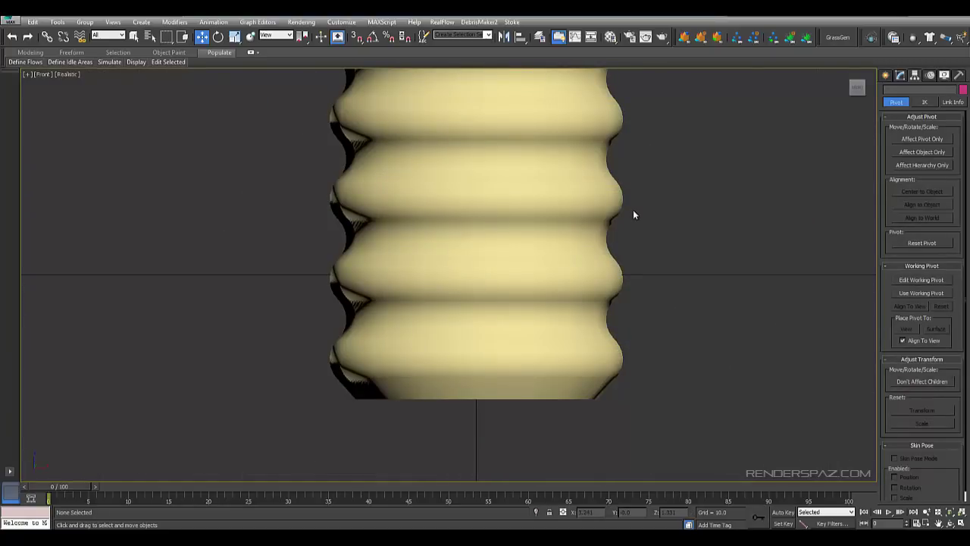
Examine the vase's ribbed wall, open rim and base from several angles in the Perspective view.
key(p)
alt+middle_drag(681, 225, 672, 250)
scroll(660, 271, down, 3)
middle_drag(607, 257, 545, 247)
scroll(547, 203, up, 3)
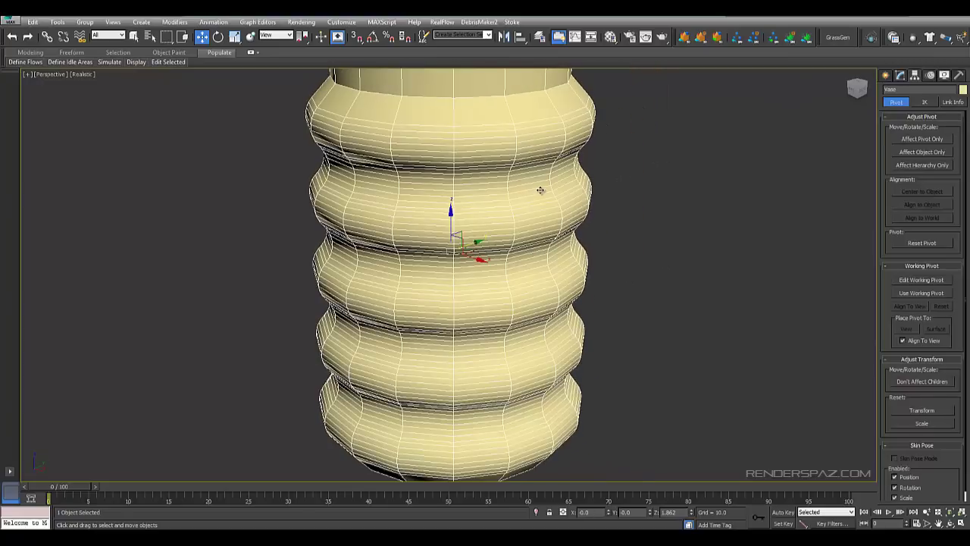
alt+middle_drag(595, 219, 620, 160)
mouse_move(548, 354)
alt+middle_down()
mouse_move(567, 294)
mouse_move(537, 349)
alt+middle_up()
alt+middle_drag(456, 439, 555, 336)
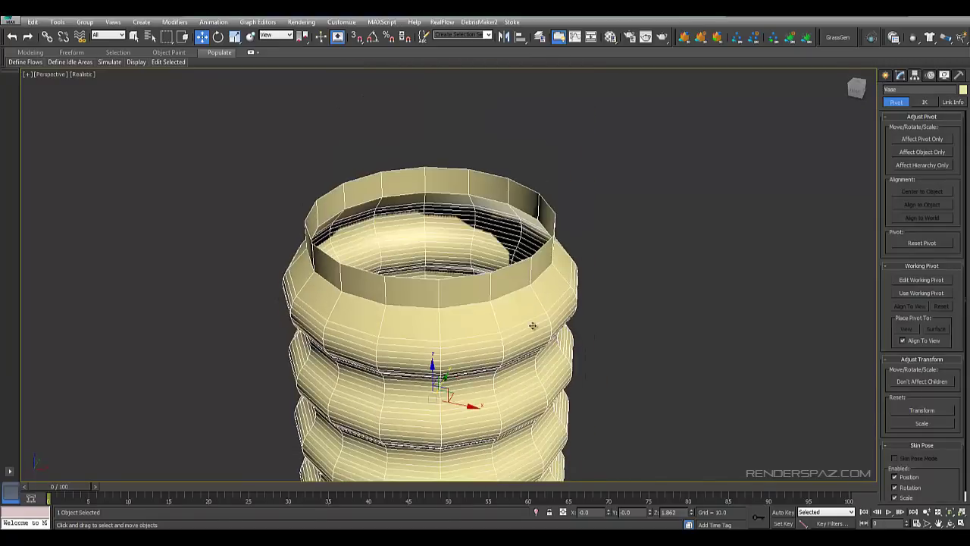
alt+middle_drag(540, 228, 517, 217)
Return to the Front view and turn off the vase's Lathe modifier so only the profile line shows.
key(f)
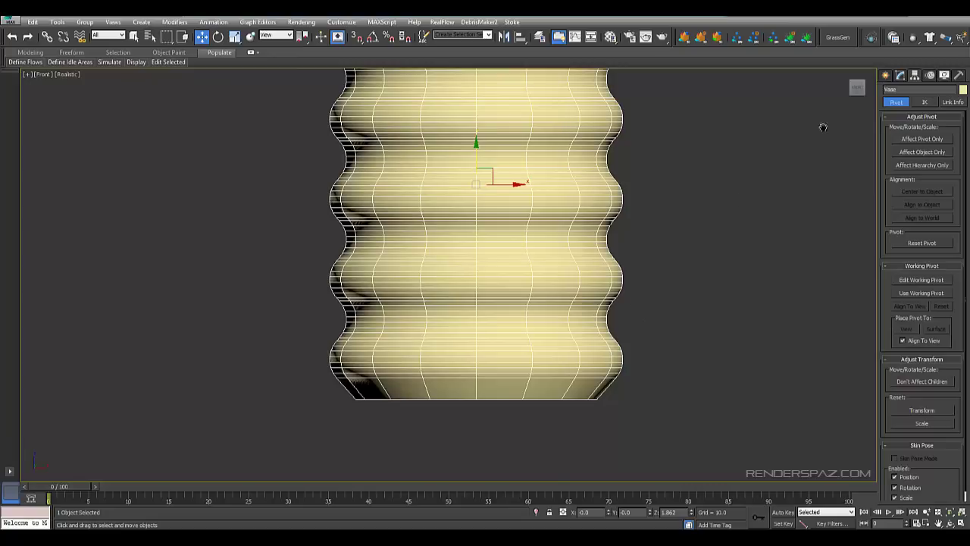
middle_drag(814, 147, 748, 255)
click(900, 75)
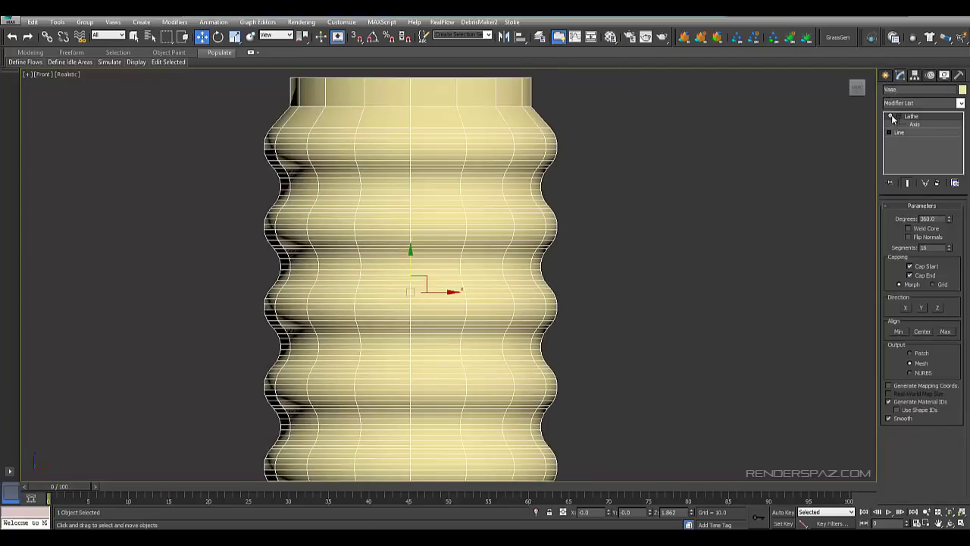
click(890, 116)
middle_drag(630, 200, 630, 144)
scroll(630, 227, down, 4)
Select the wavy profile and enter vertex editing on its base Line.
click(676, 237)
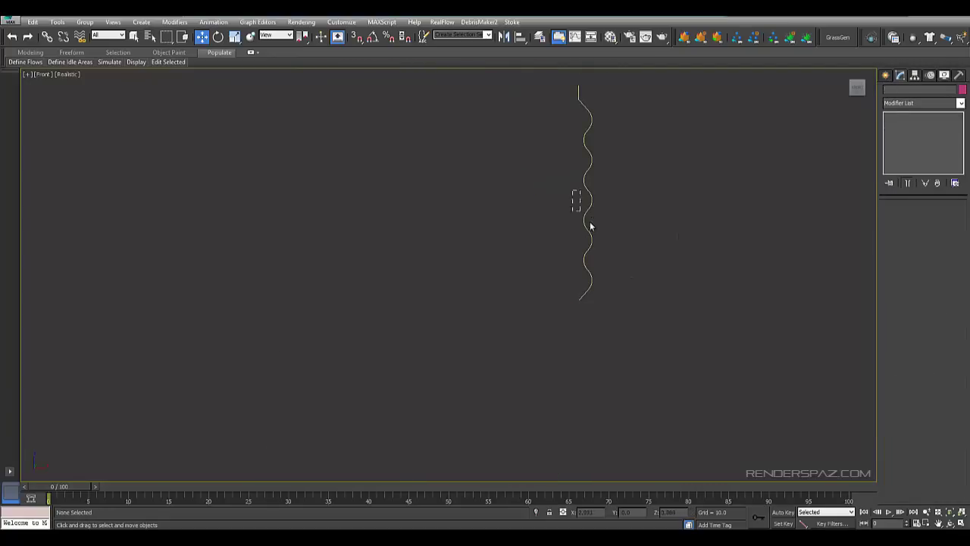
click(589, 226)
click(899, 131)
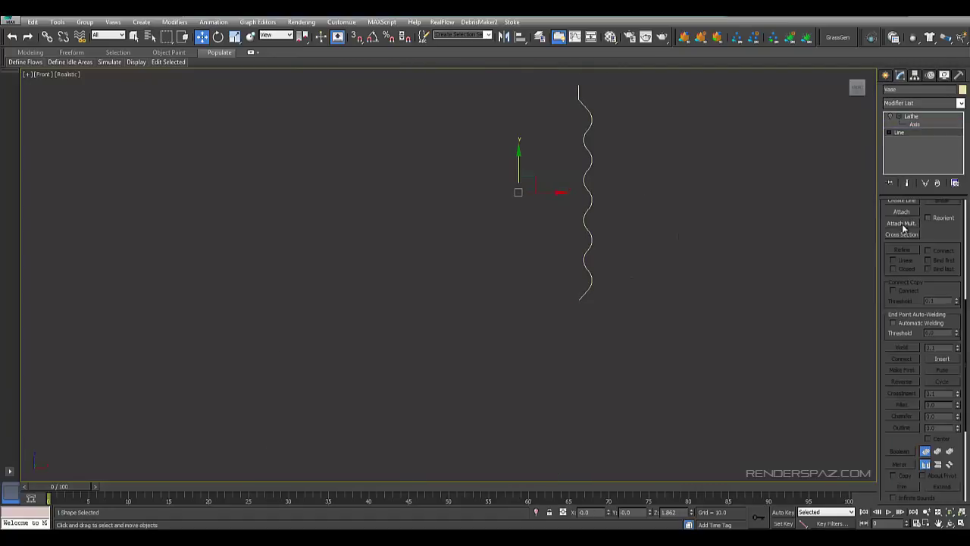
scroll(913, 224, down, 3)
scroll(913, 224, up, 3)
click(909, 240)
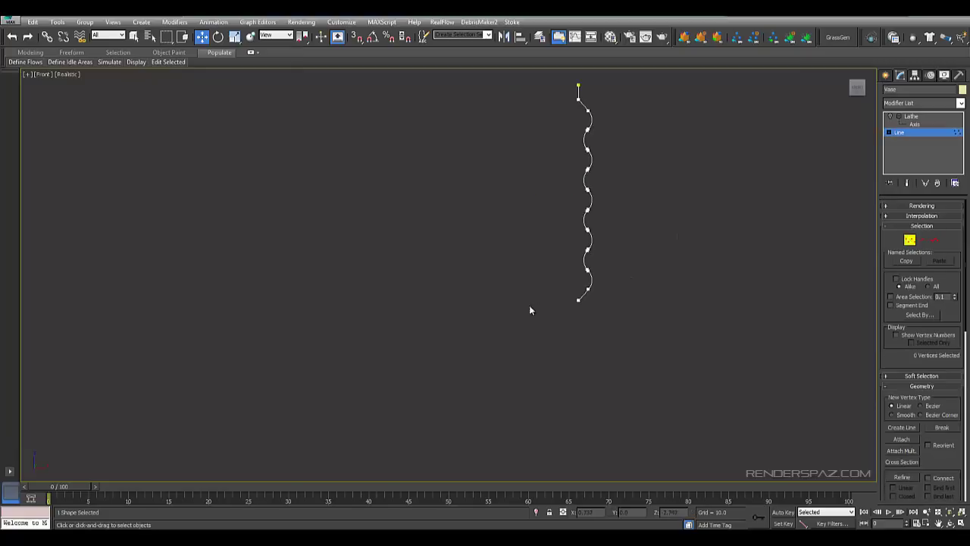
Start Create Line for the profile's bottom end with 3D vertex snapping on, and check the snap settings.
middle_drag(532, 302, 564, 290)
scroll(563, 290, up, 4)
scroll(568, 269, up, 2)
middle_drag(689, 256, 547, 306)
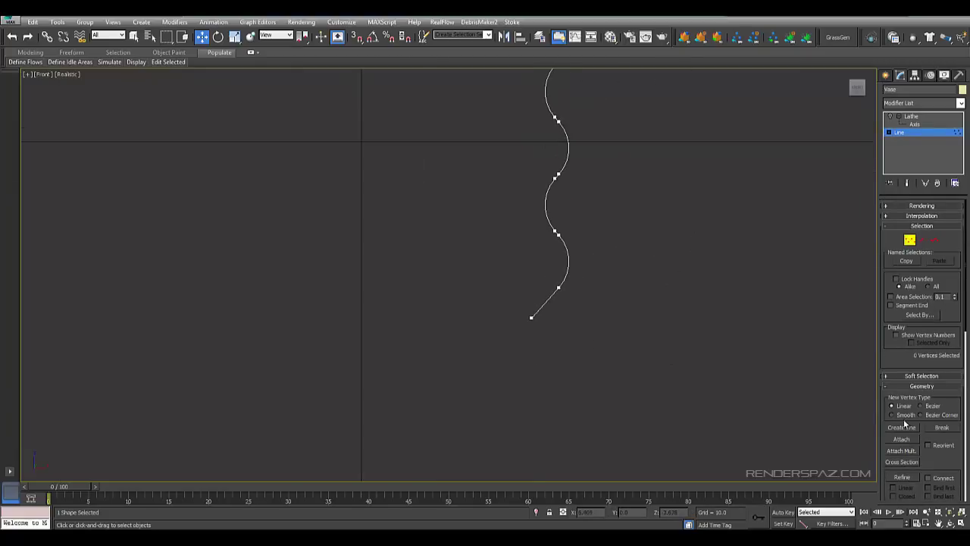
click(531, 317)
scroll(585, 342, up, 4)
click(901, 427)
key(s)
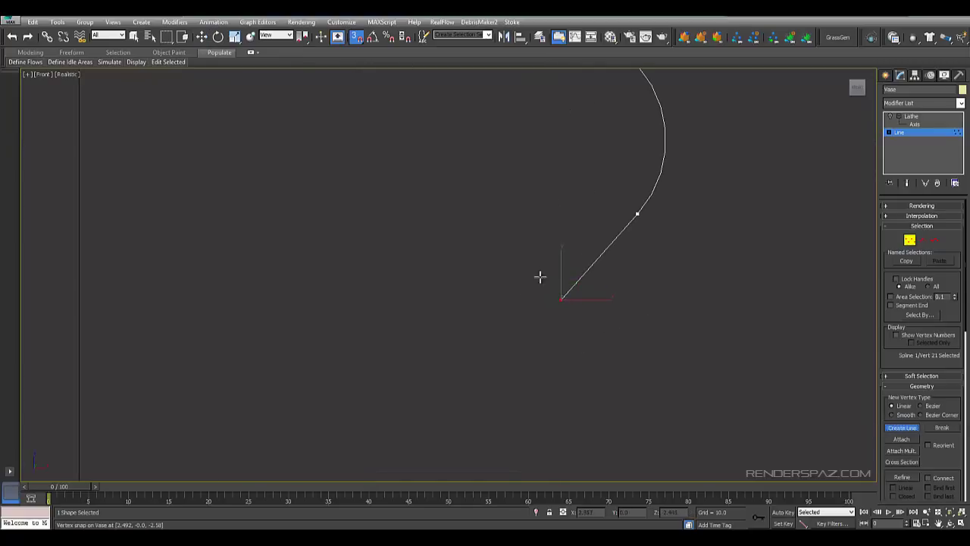
right_click(357, 40)
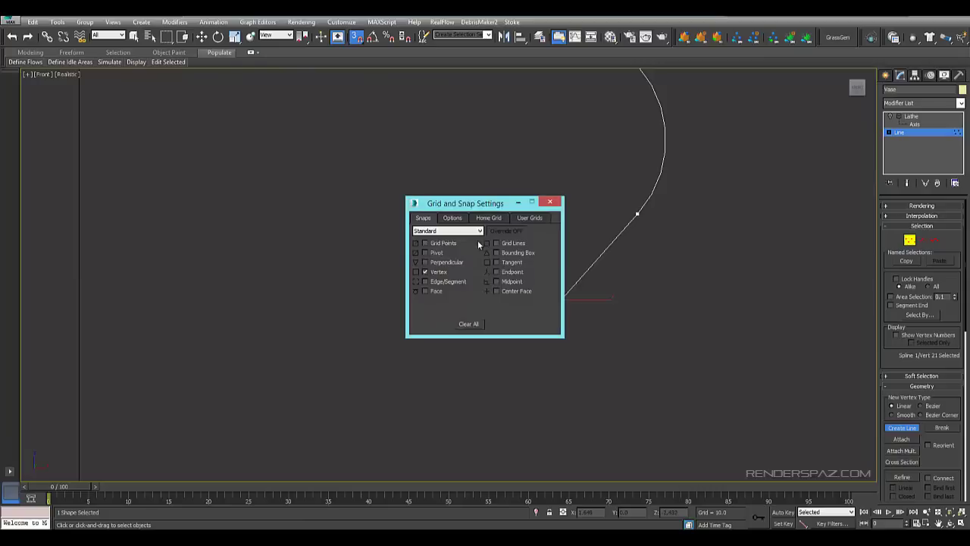
click(551, 202)
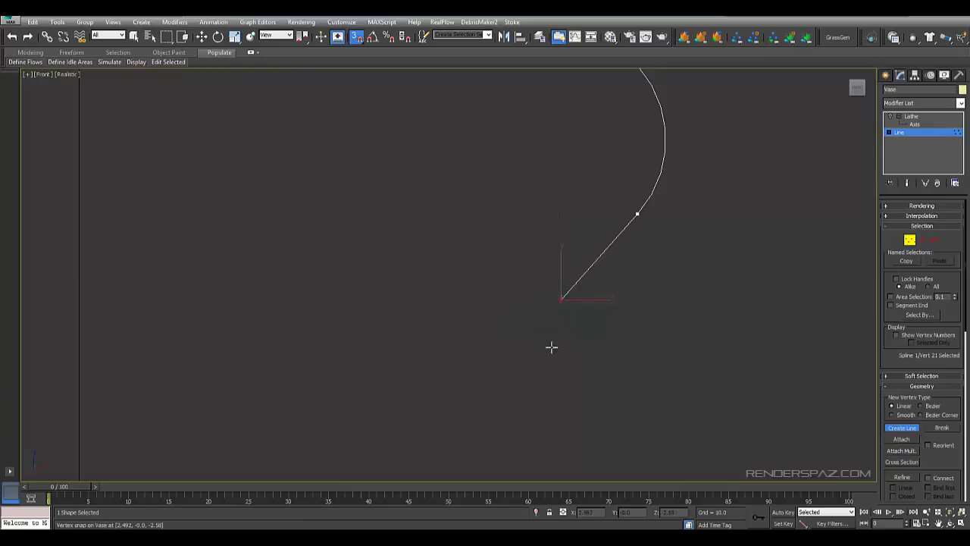
Draw a nearly horizontal base line from the profile's bottom vertex to the central axis, with snapping off for the end point.
click(560, 300)
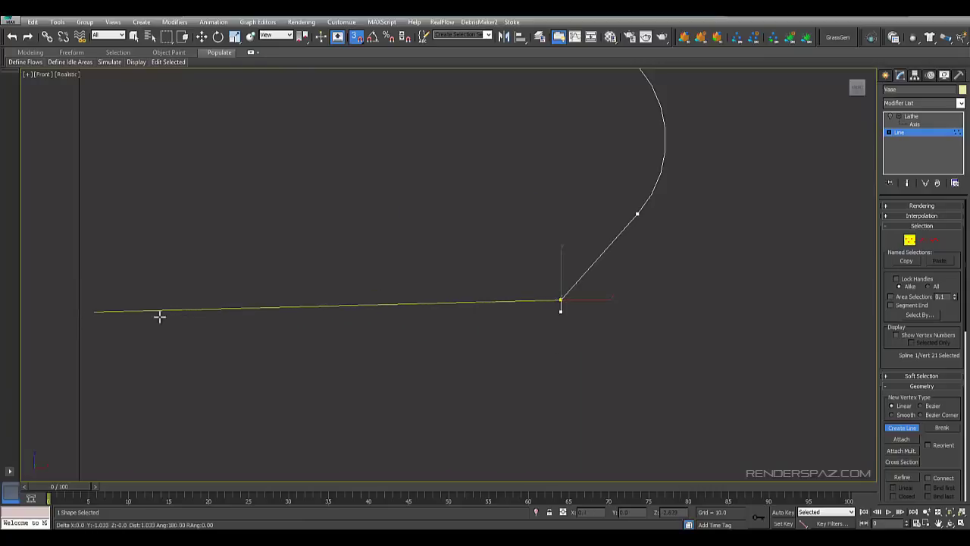
key(s)
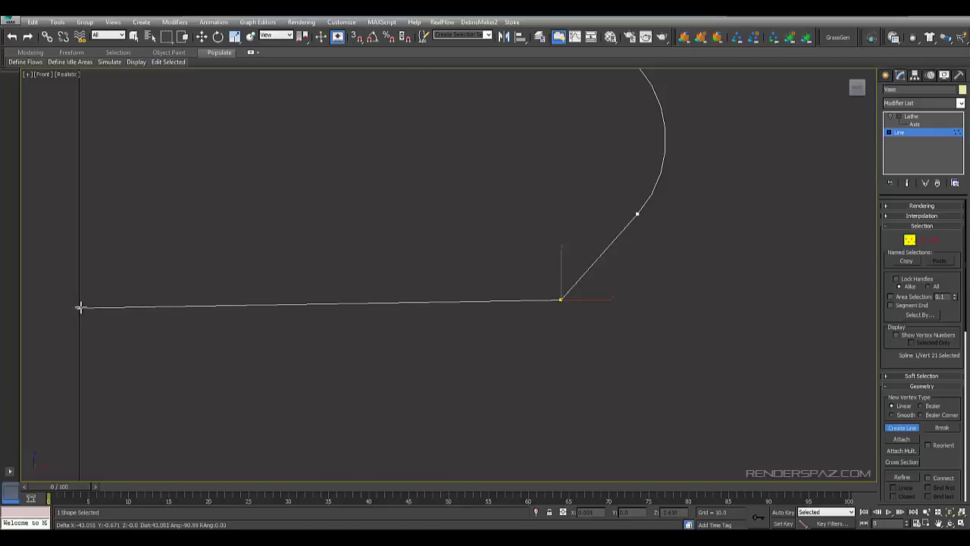
click(78, 307)
right_click(79, 307)
key(w)
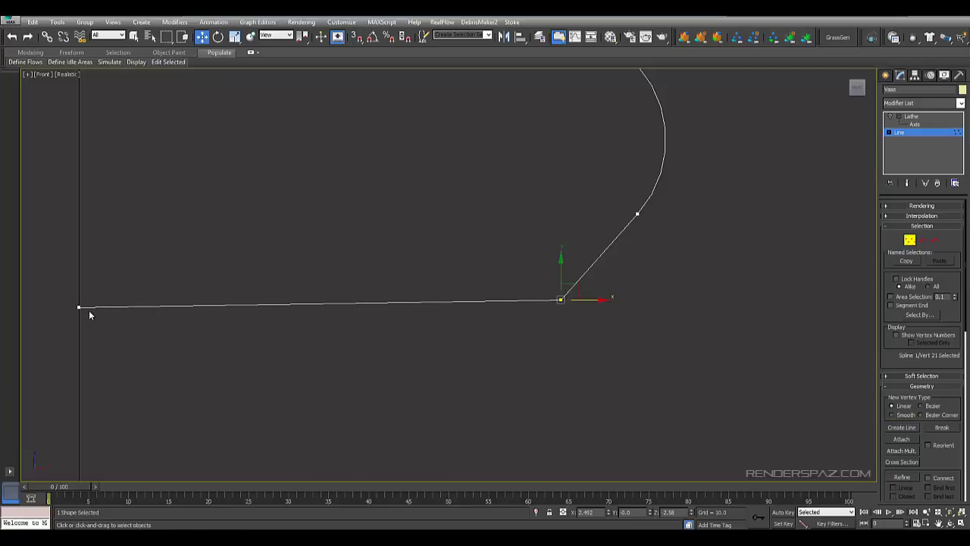
Set the X position of the base line's inner end vertex to 0.
click(80, 308)
middle_drag(228, 386, 637, 377)
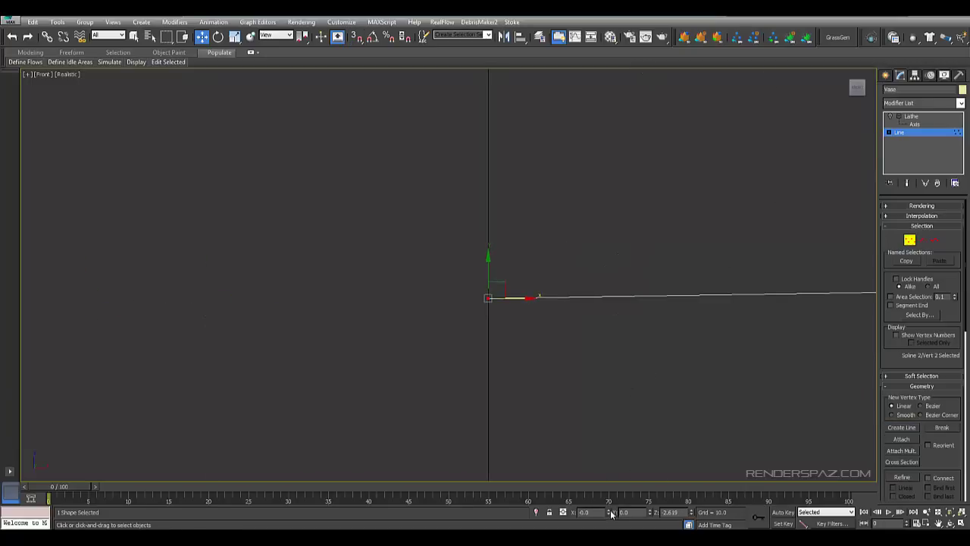
middle_drag(499, 345, 353, 343)
click(485, 282)
Weld the two overlapping vertices where the base line meets the wall, using a threshold of 0.1.
middle_drag(487, 281, 389, 289)
scroll(485, 296, down, 2)
scroll(540, 303, up, 5)
drag(805, 309, 758, 264)
middle_drag(769, 348, 632, 352)
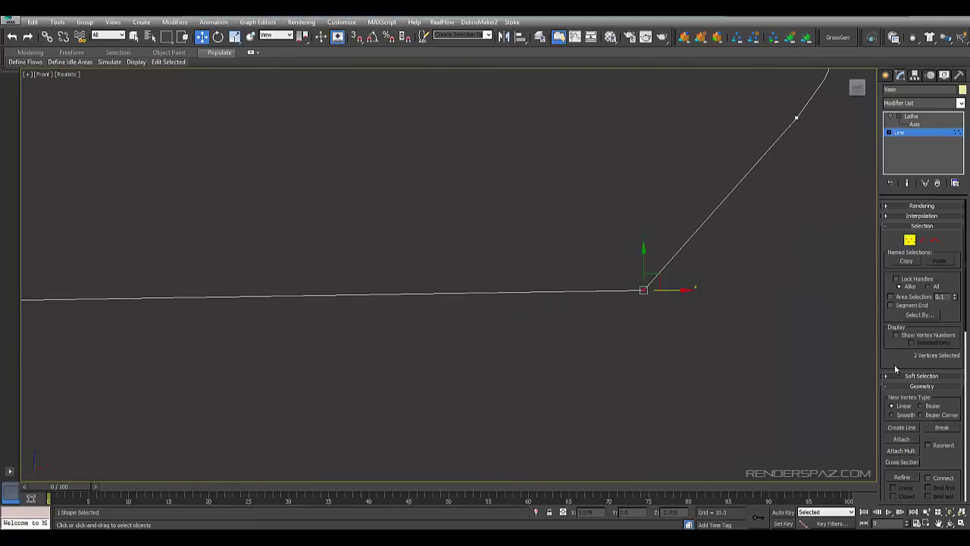
scroll(896, 376, down, 5)
click(901, 407)
Reset the tangents of the base corner vertex and shorten its outer handle to round the corner.
click(457, 255)
drag(578, 260, 658, 315)
right_click(650, 305)
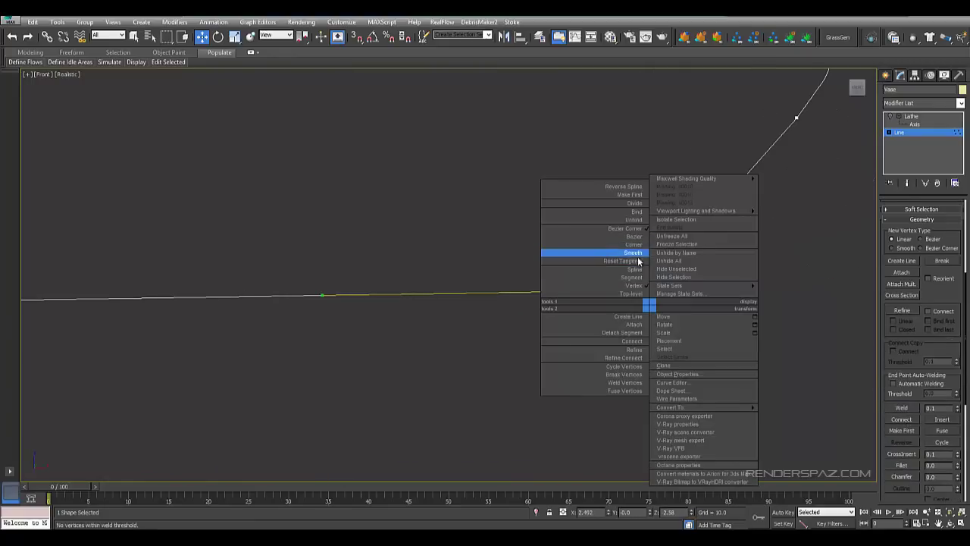
click(622, 261)
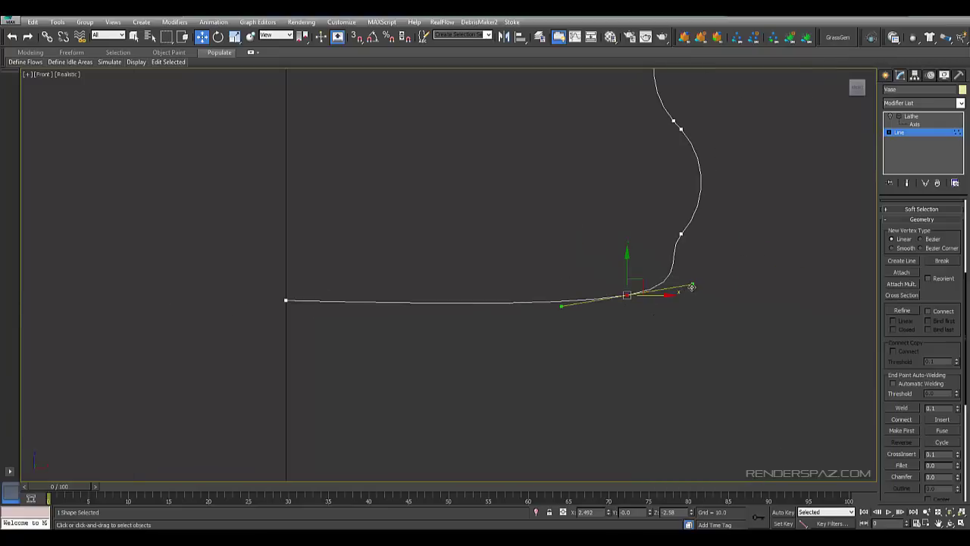
drag(692, 287, 665, 306)
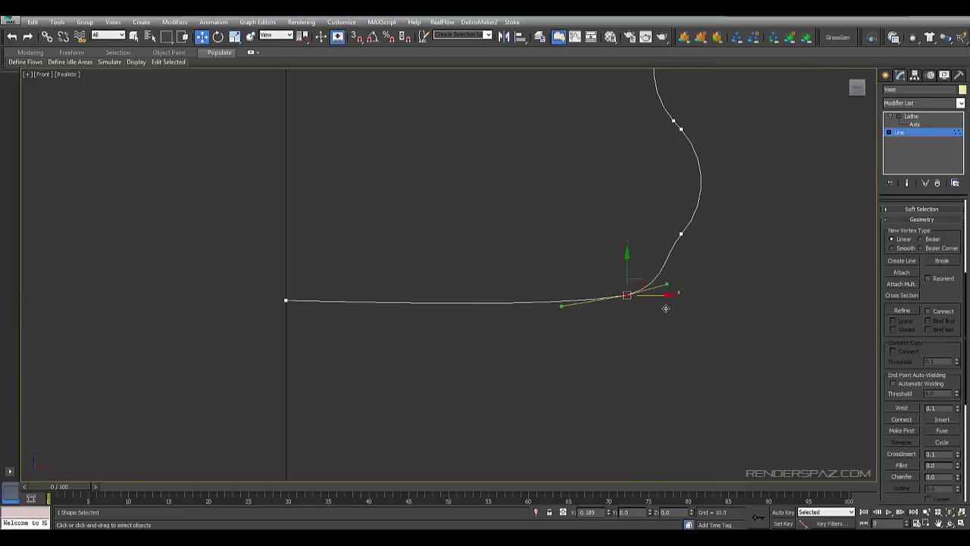
Convert the base corner vertex to Bezier.
right_click(600, 301)
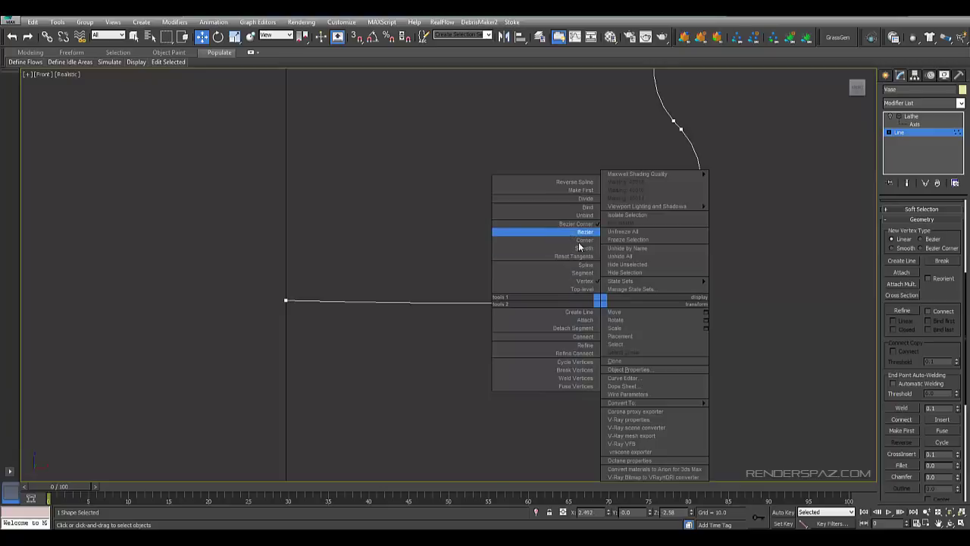
click(582, 232)
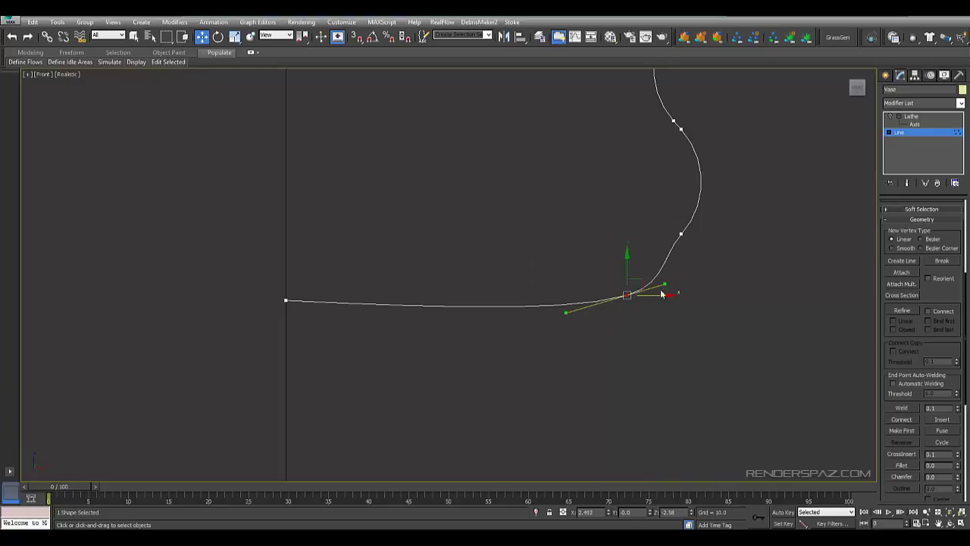
click(595, 333)
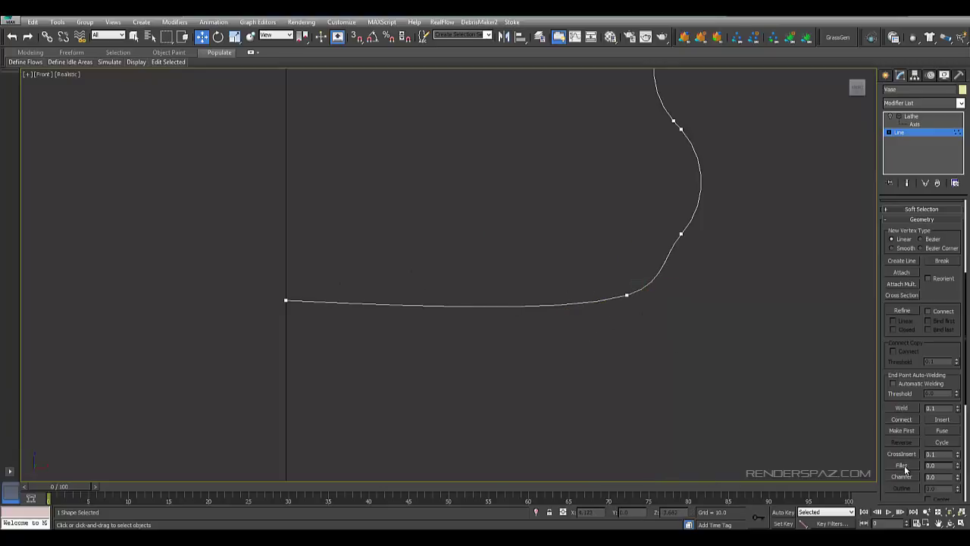
Refine the base line with a vertex near the corner, and raise it and the inner end vertex into a flat, slightly recessed bottom.
click(903, 311)
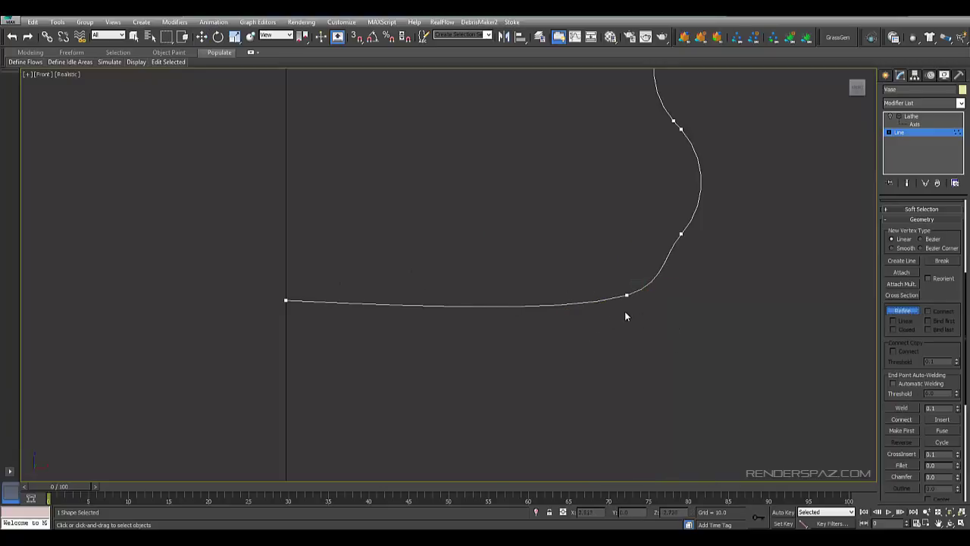
click(581, 303)
right_click(581, 303)
drag(588, 277, 597, 285)
drag(511, 296, 496, 287)
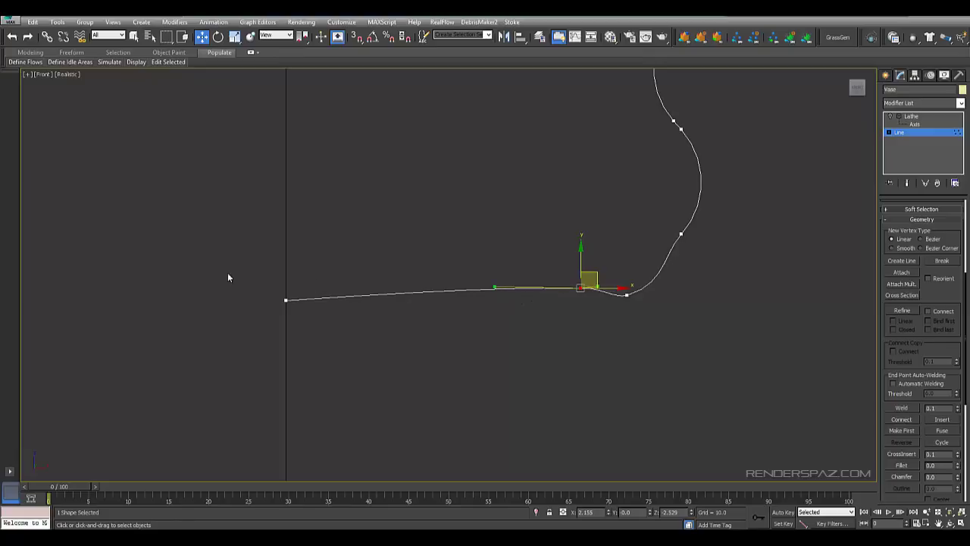
drag(235, 271, 288, 310)
drag(282, 269, 286, 260)
Smooth the vertex below the lowest rib and nudge it slightly so the wall curves evenly into the base.
drag(650, 203, 696, 249)
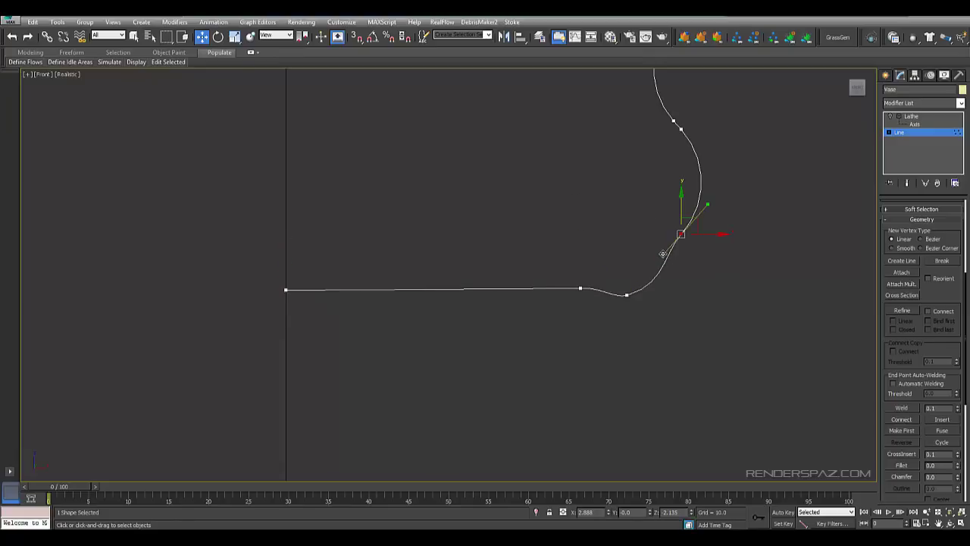
right_click(674, 232)
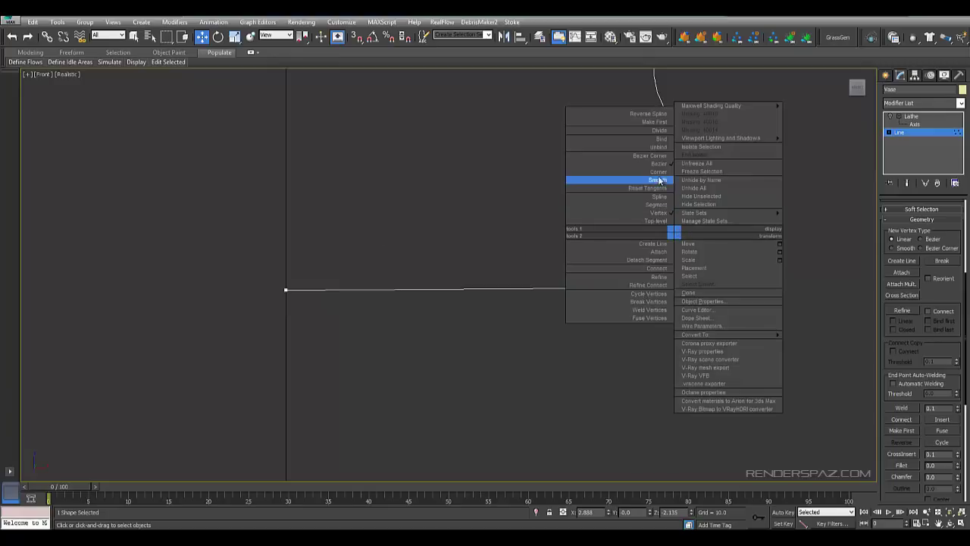
click(660, 180)
middle_drag(683, 237, 644, 244)
right_click(645, 244)
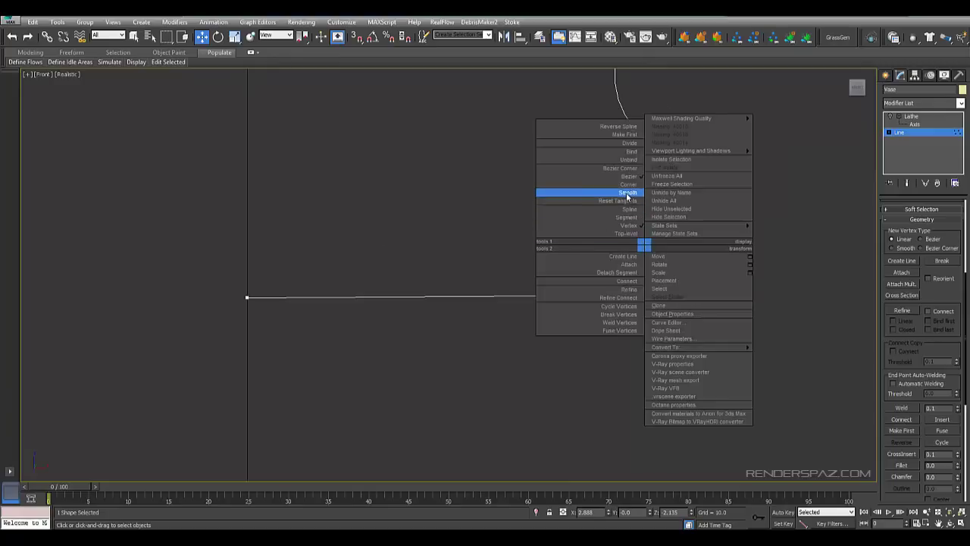
click(627, 193)
right_click(643, 235)
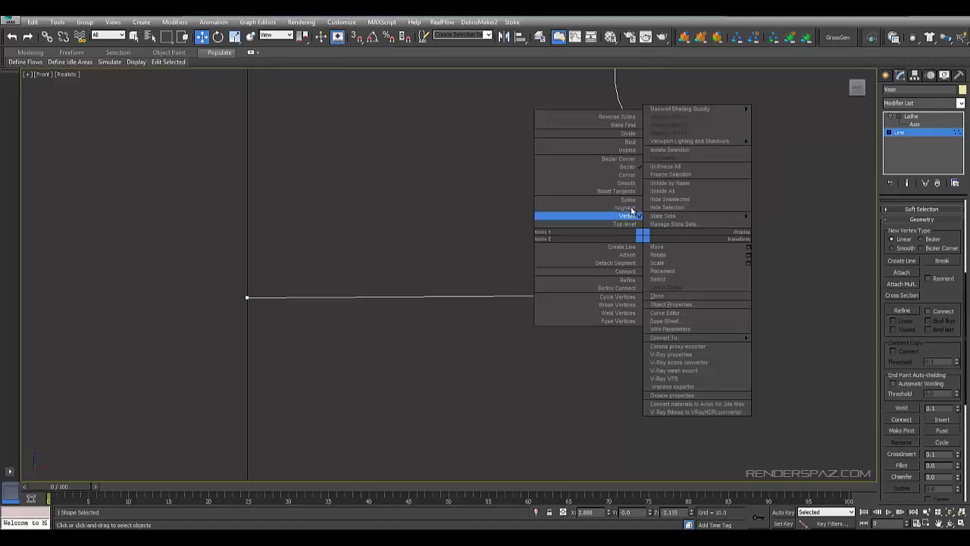
click(627, 182)
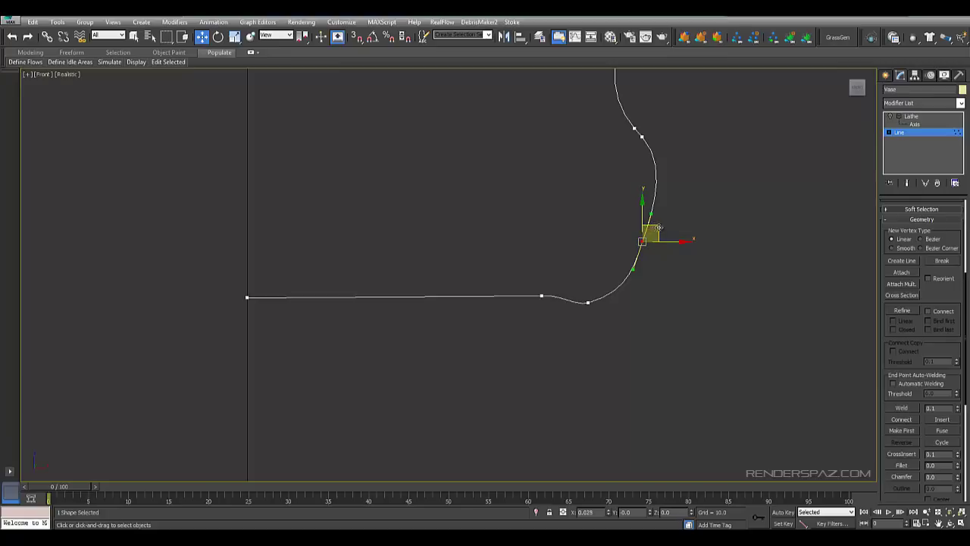
drag(660, 227, 659, 230)
Leave vertex editing and deselect the vase profile.
click(594, 289)
scroll(607, 303, down, 6)
click(899, 132)
click(742, 184)
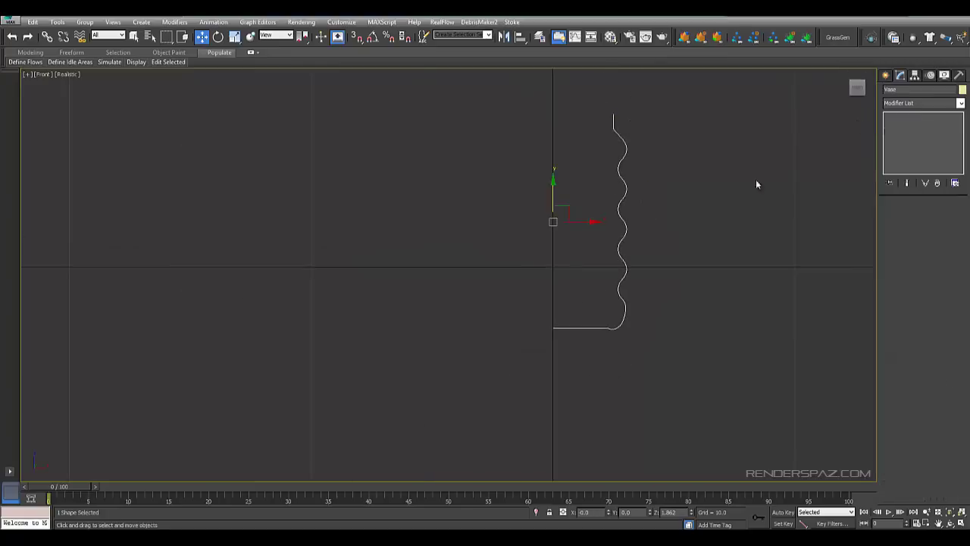
Turn the Lathe modifier back on for the vase profile and check the revolved shape in the Perspective view.
click(626, 217)
click(891, 116)
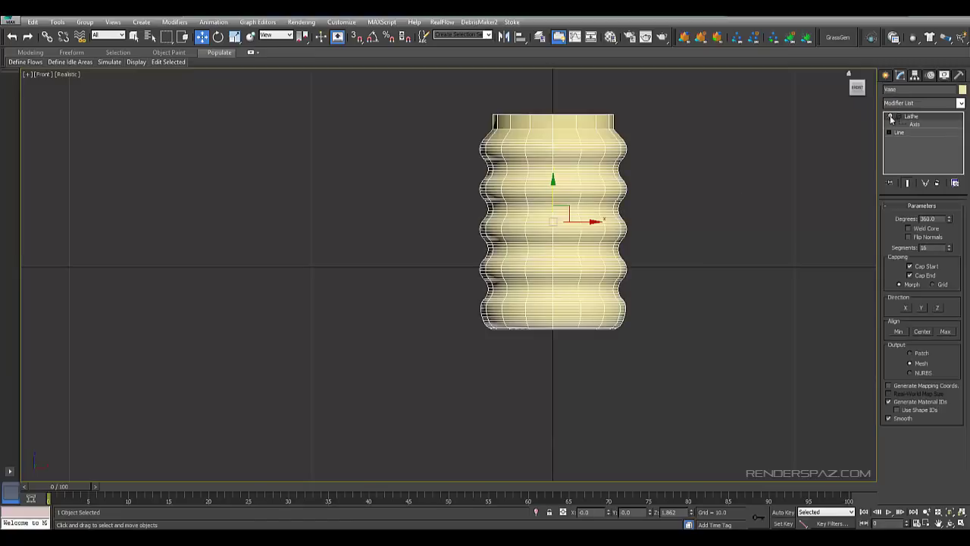
click(720, 175)
key(p)
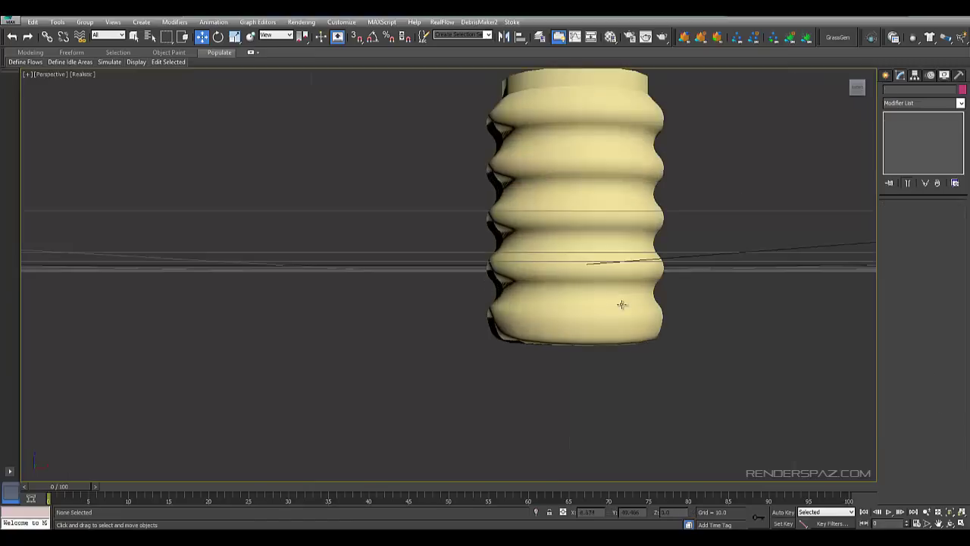
alt+middle_drag(668, 306, 667, 256)
scroll(622, 258, up, 5)
alt+middle_drag(547, 323, 634, 227)
scroll(634, 201, down, 4)
scroll(639, 165, up, 4)
Edit the vase line at vertex level with the lathed end result kept on display.
click(627, 123)
middle_drag(627, 124, 622, 159)
click(903, 134)
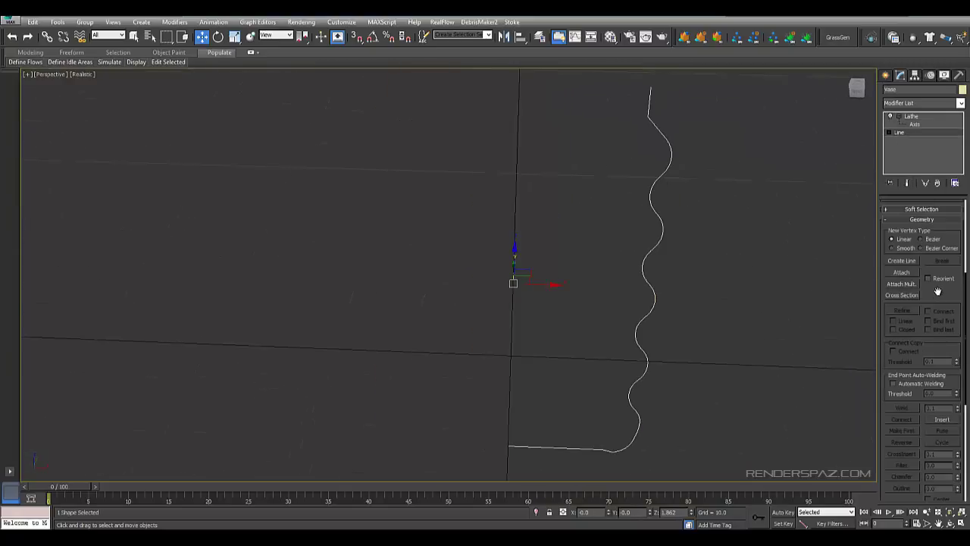
scroll(920, 214, up, 5)
click(905, 184)
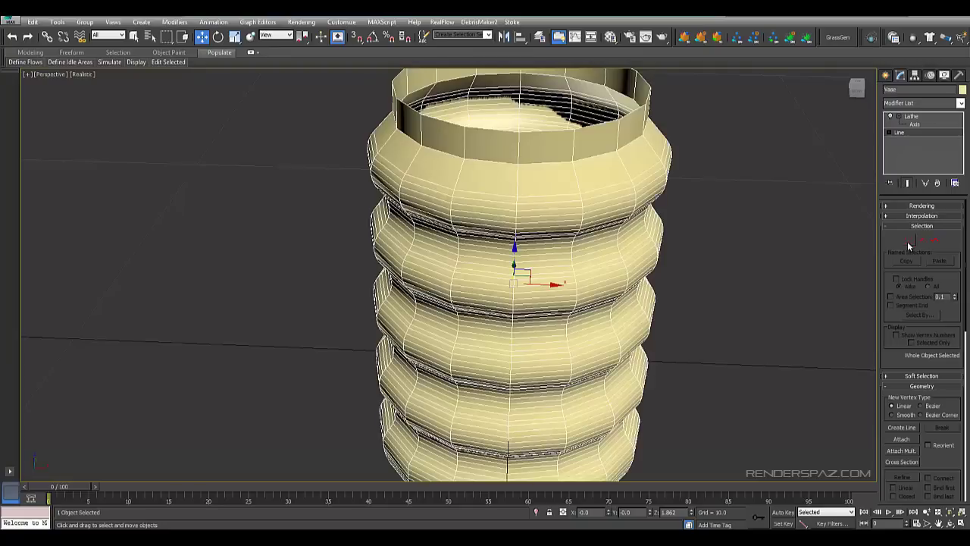
click(909, 241)
Fillet the profile vertex where the straight neck meets the top rib.
alt+middle_drag(648, 163, 614, 220)
scroll(613, 220, up, 5)
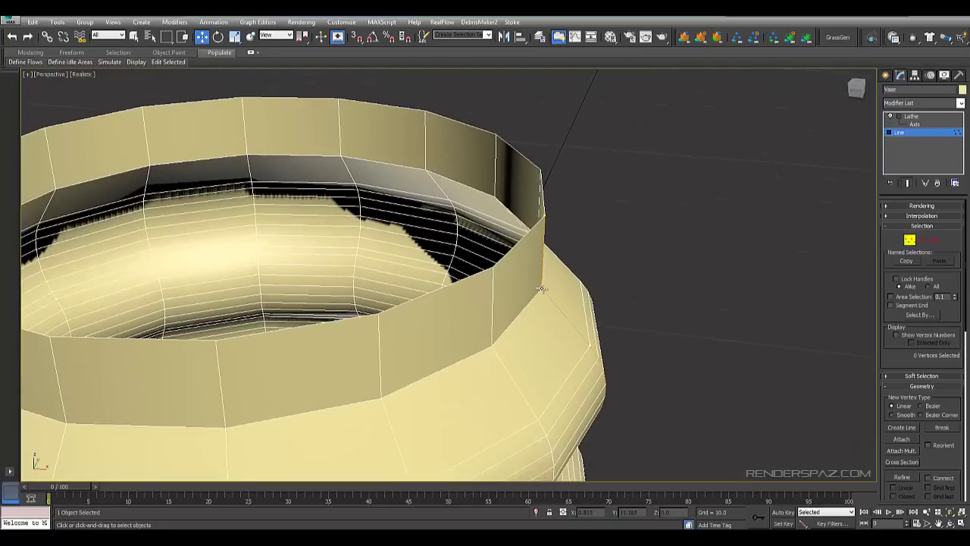
click(541, 288)
alt+middle_drag(542, 287, 570, 296)
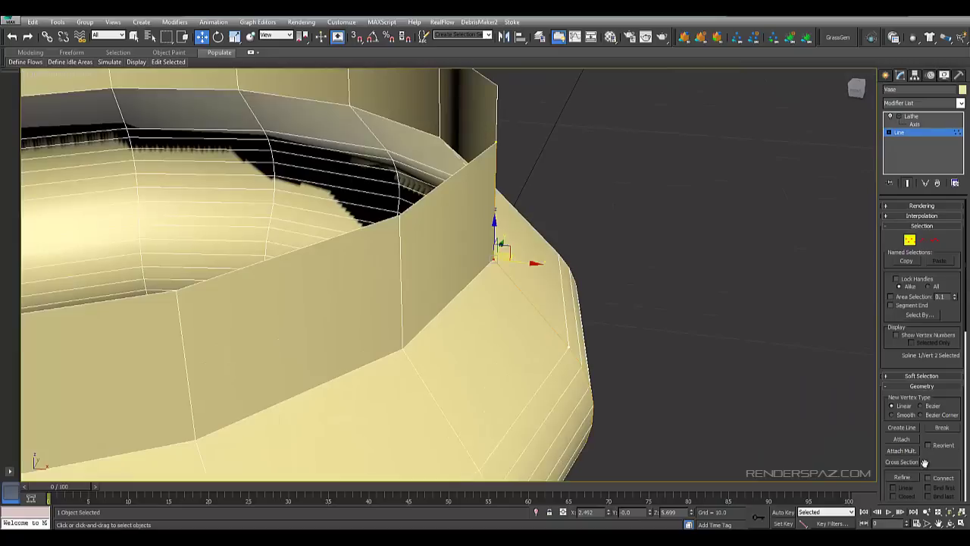
scroll(923, 463, down, 7)
click(902, 404)
drag(496, 246, 483, 107)
scroll(668, 187, down, 7)
key(w)
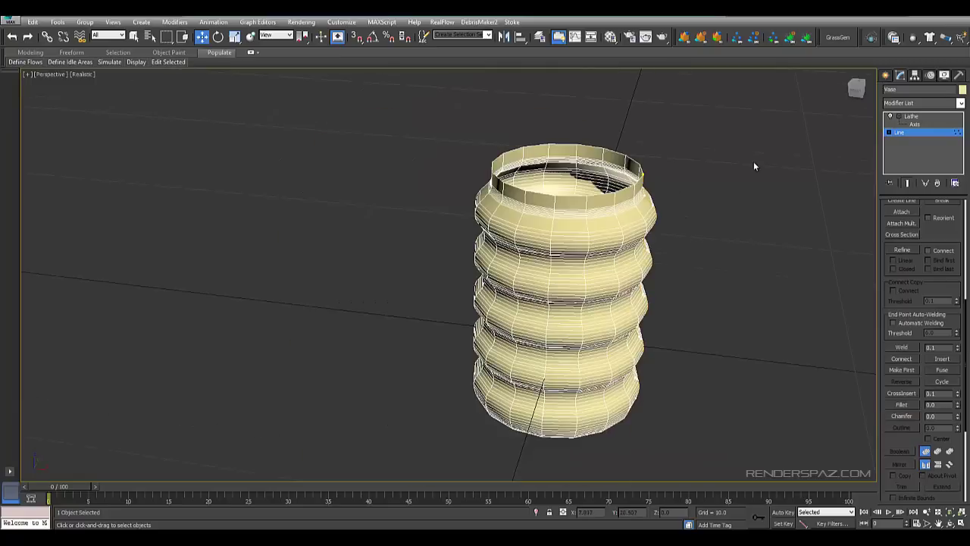
scroll(724, 284, up, 4)
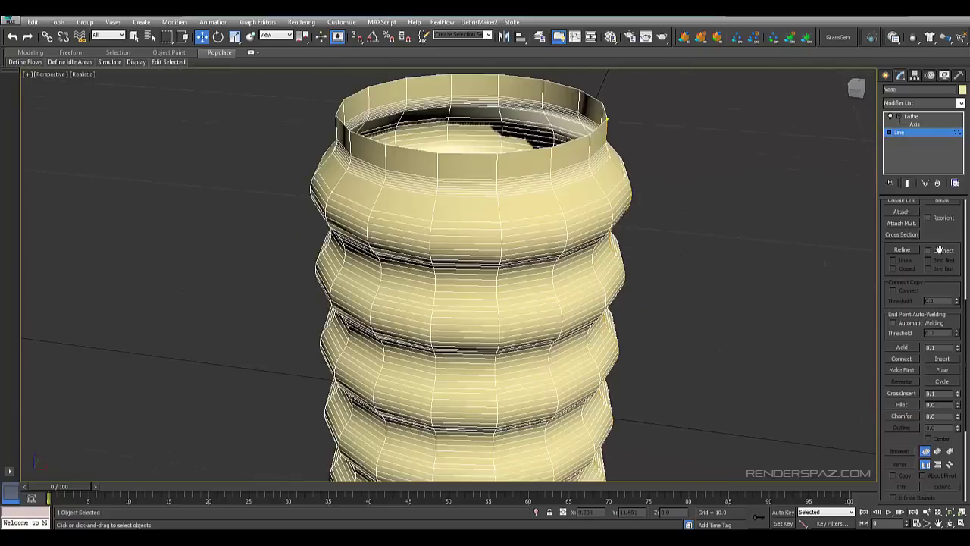
Set the line's interpolation steps to 2.
scroll(942, 247, up, 8)
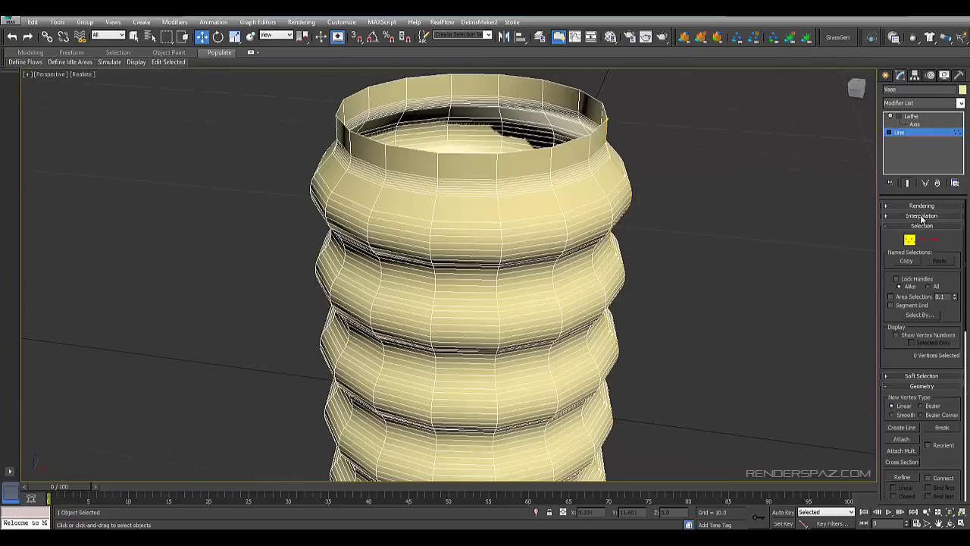
click(923, 217)
drag(947, 228, 949, 235)
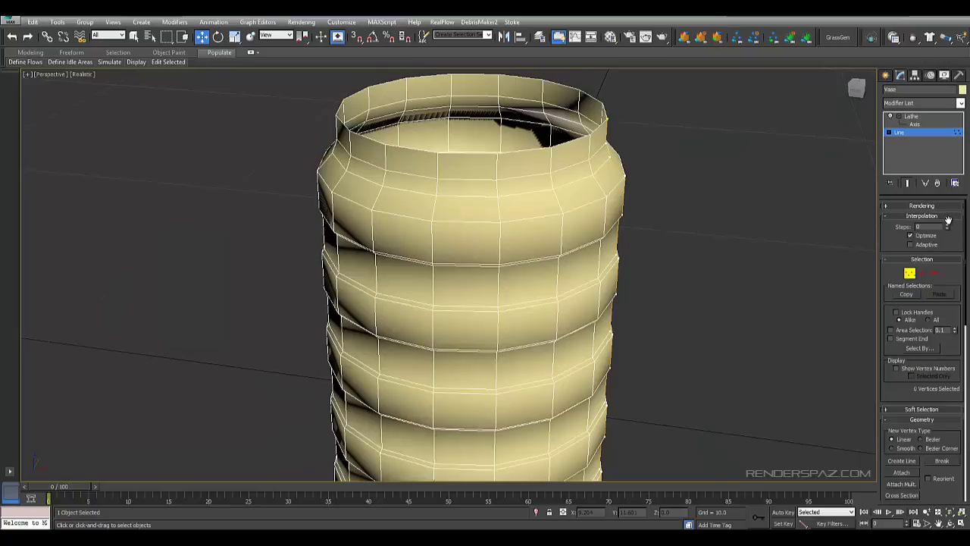
click(947, 225)
click(947, 225)
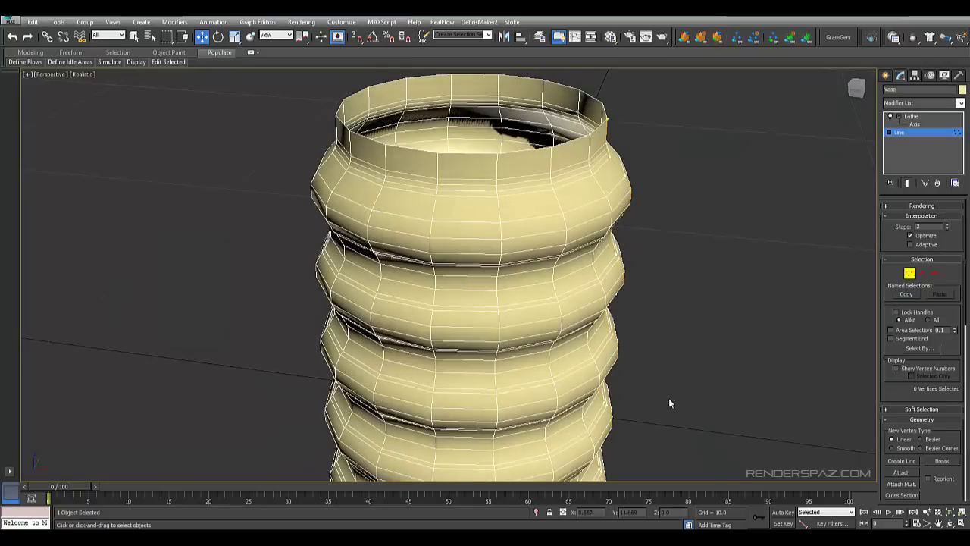
Examine the mesh density around the rim, neck and ribs from above.
alt+middle_drag(663, 326, 638, 378)
scroll(606, 212, up, 4)
alt+middle_drag(606, 211, 677, 214)
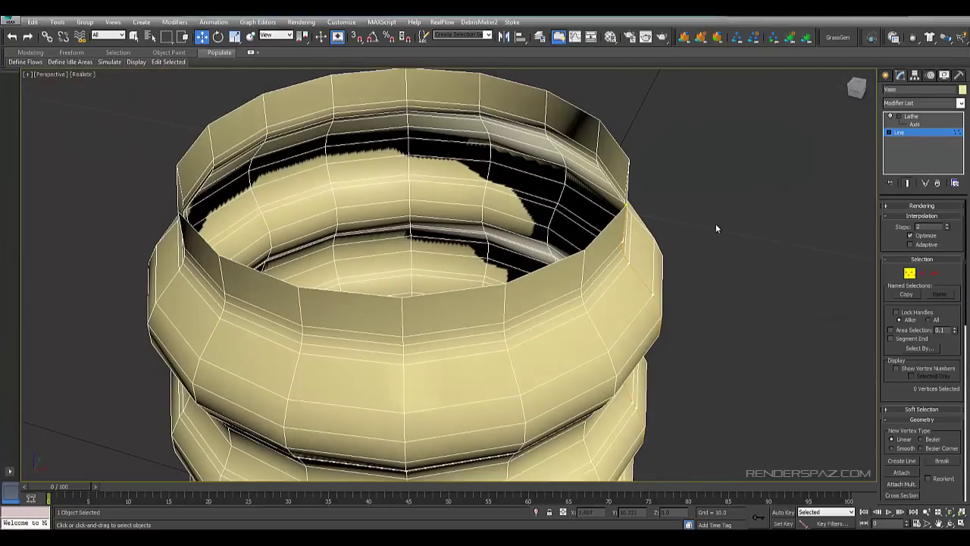
scroll(711, 230, down, 5)
scroll(698, 341, up, 5)
scroll(682, 287, down, 4)
scroll(711, 252, up, 4)
alt+middle_drag(710, 252, 883, 191)
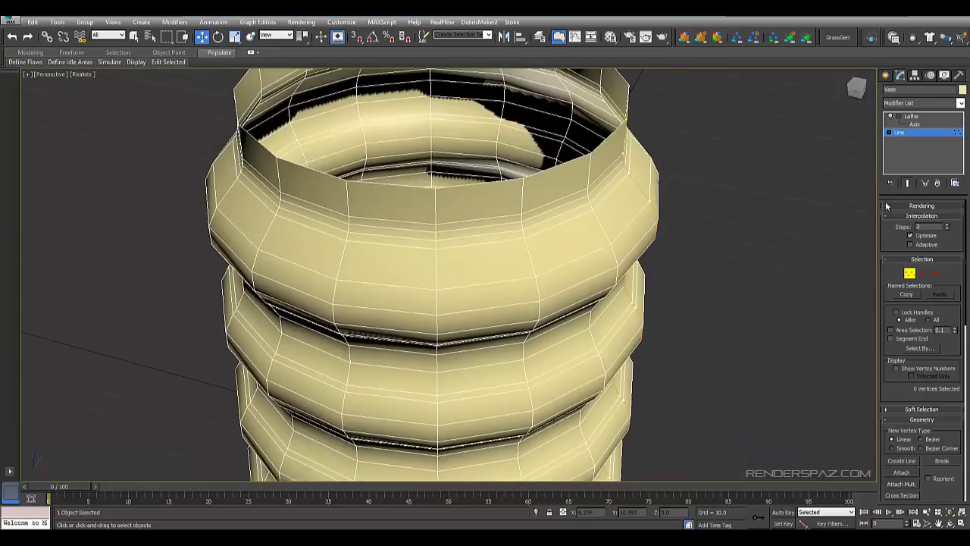
Add a Shell modifier to the vase and place it above the Lathe in the modifier stack.
click(907, 103)
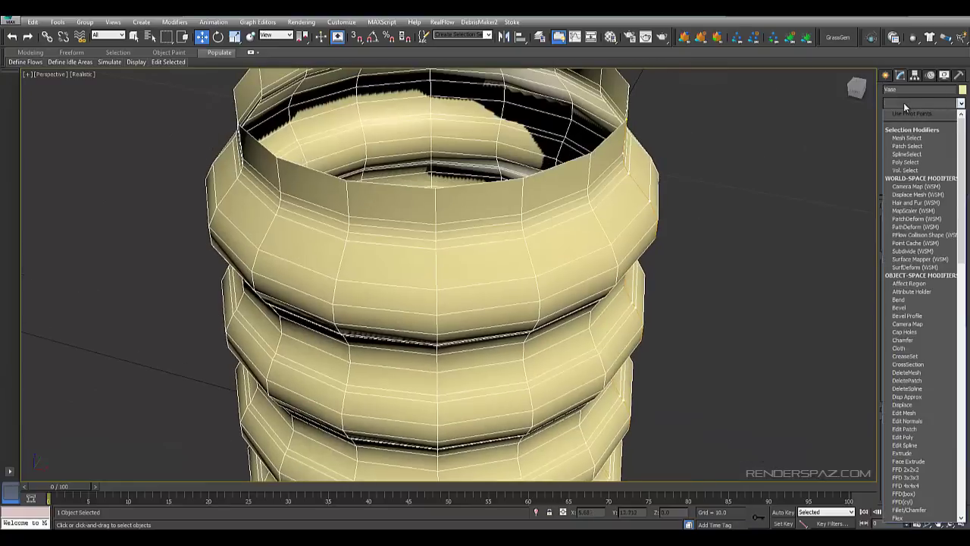
key(s)
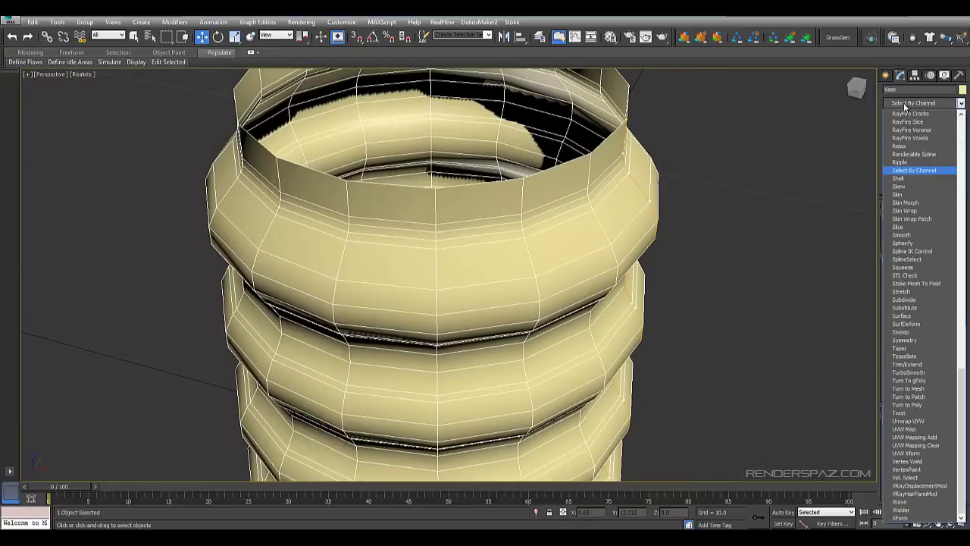
click(904, 179)
click(914, 116)
click(913, 125)
drag(913, 125, 923, 113)
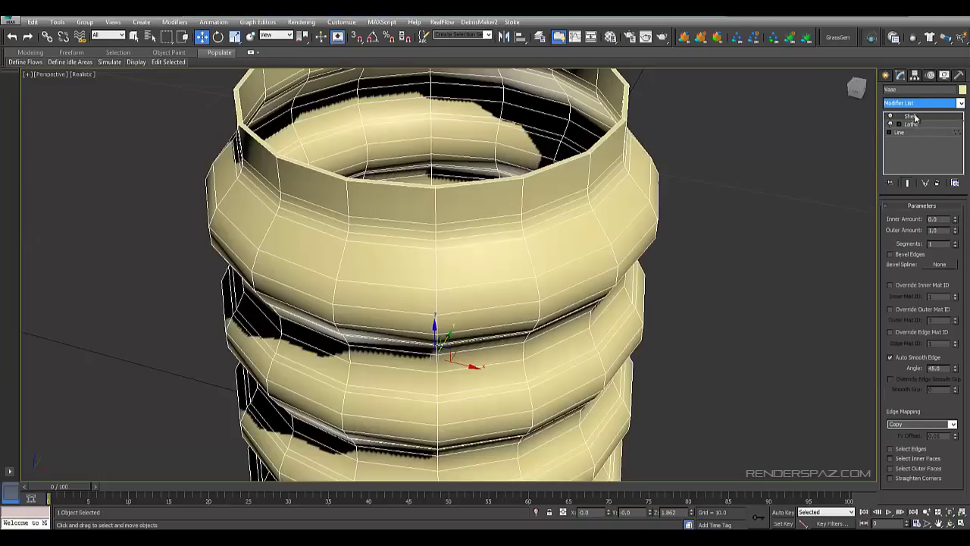
Thicken the vase wall with a Shell outer amount of 2.5 and an inner amount of 0.
middle_drag(673, 118, 675, 179)
scroll(675, 179, up, 4)
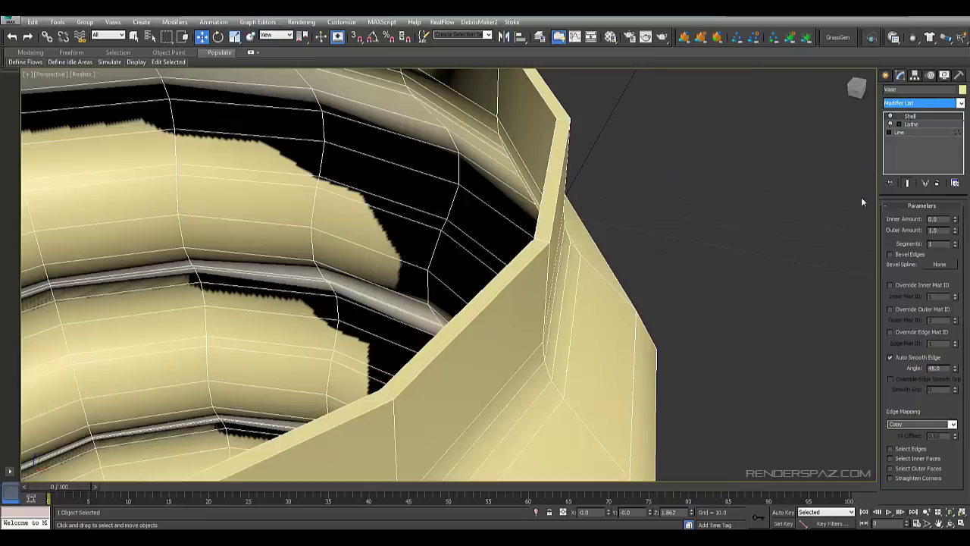
right_click(955, 232)
drag(955, 219, 941, 101)
right_click(957, 219)
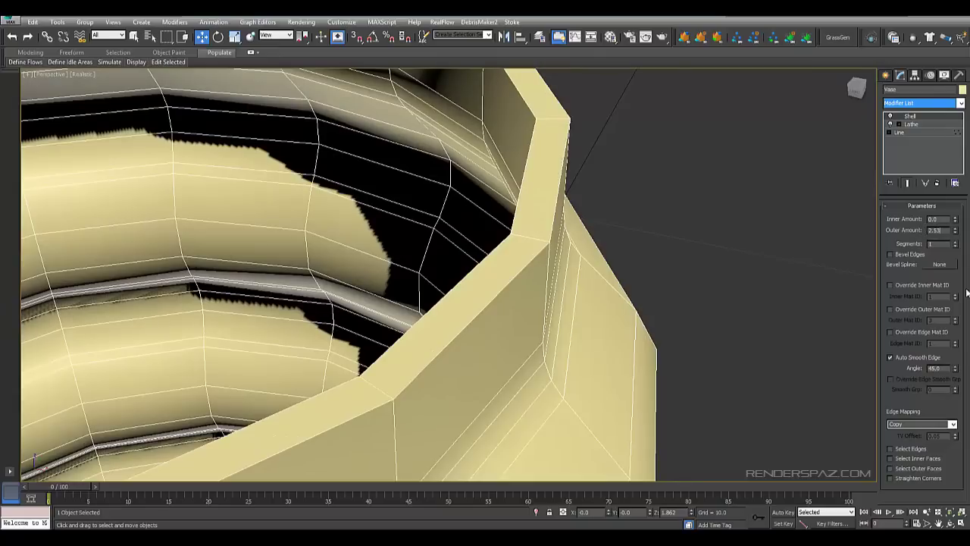
key(BackSpace)
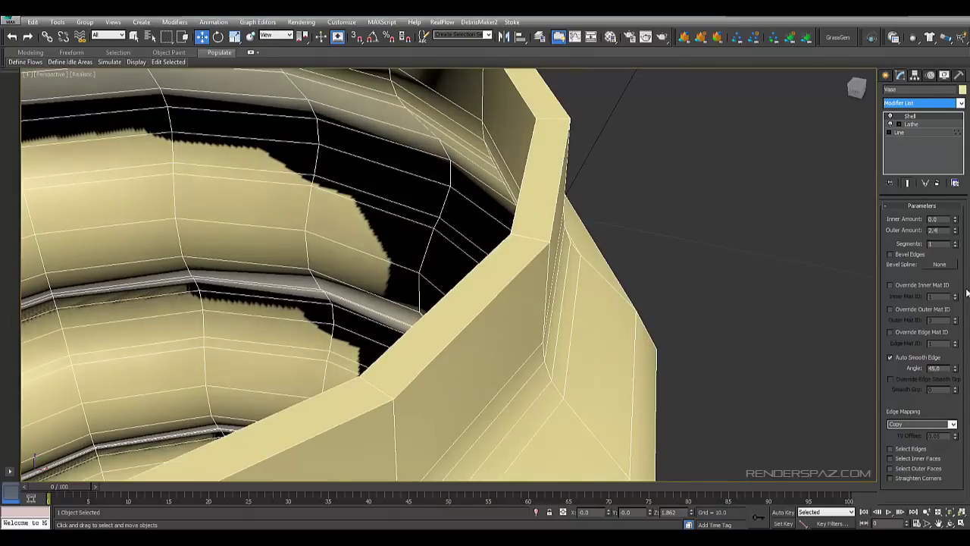
key(Return)
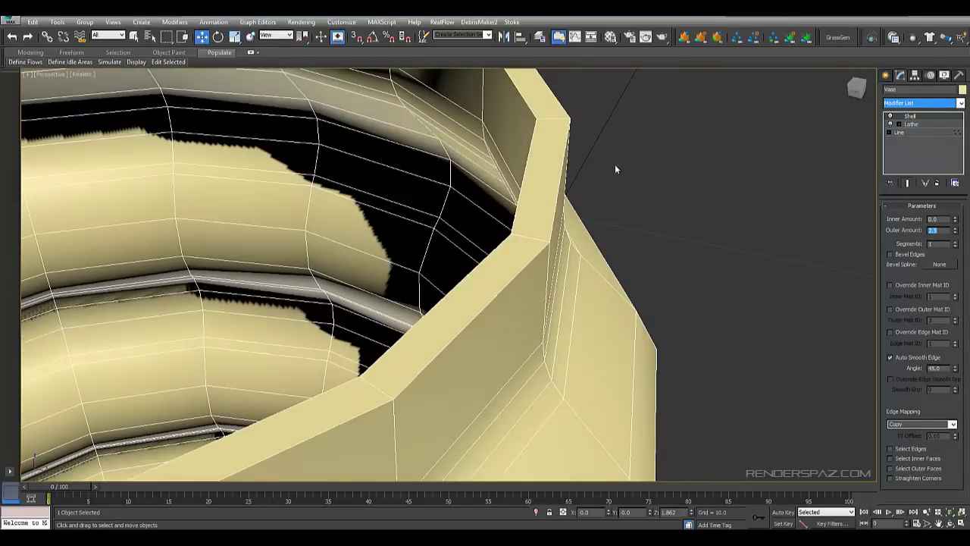
Enable Weld Core on the Lathe modifier to merge the vertices at the centre of the base.
scroll(618, 180, down, 2)
scroll(635, 181, down, 5)
mouse_move(596, 335)
alt+middle_down()
mouse_move(780, 105)
mouse_move(673, 197)
mouse_move(589, 344)
alt+middle_up()
middle_drag(588, 345, 596, 251)
click(906, 124)
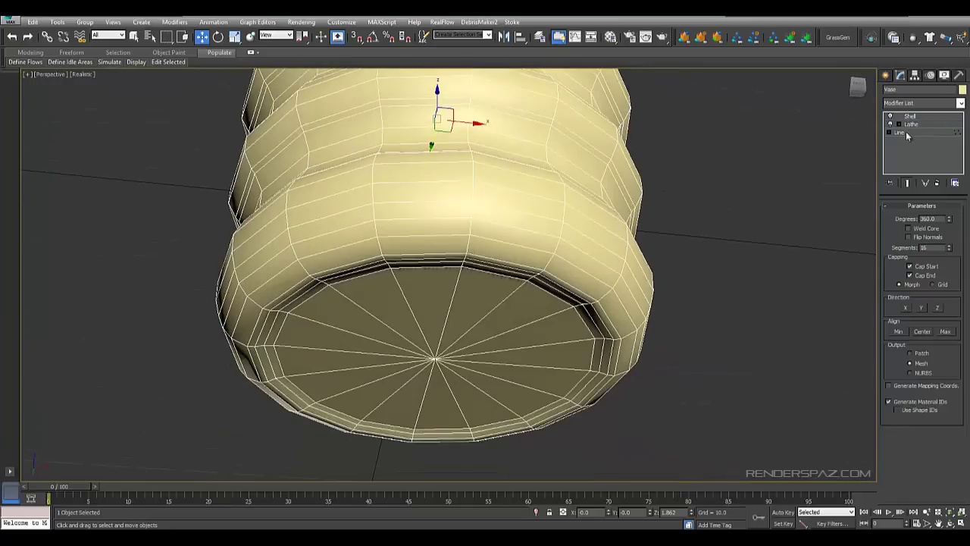
click(909, 237)
click(909, 237)
Inspect the inside and the underside of the vase's base up close.
alt+middle_drag(544, 356, 468, 317)
scroll(469, 315, up, 5)
click(442, 237)
scroll(450, 247, up, 5)
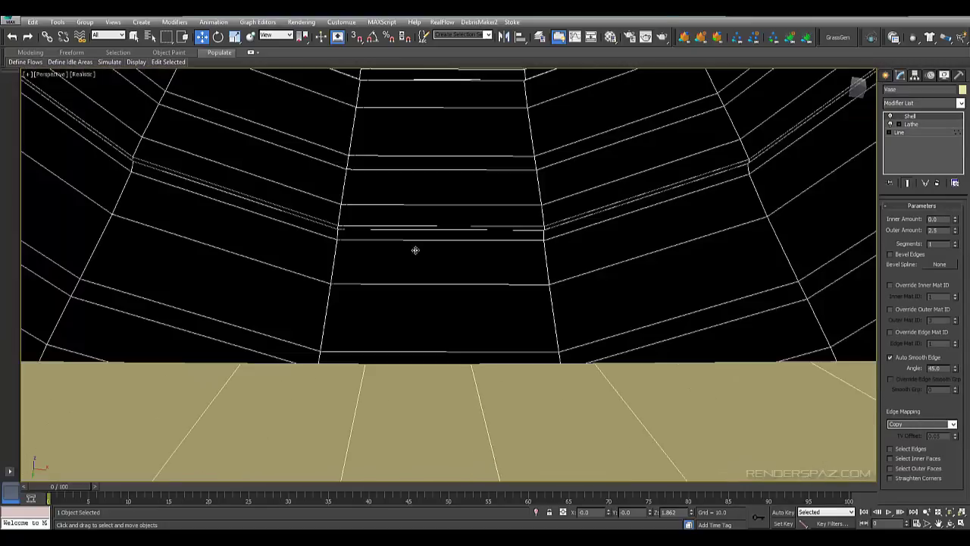
scroll(464, 250, down, 6)
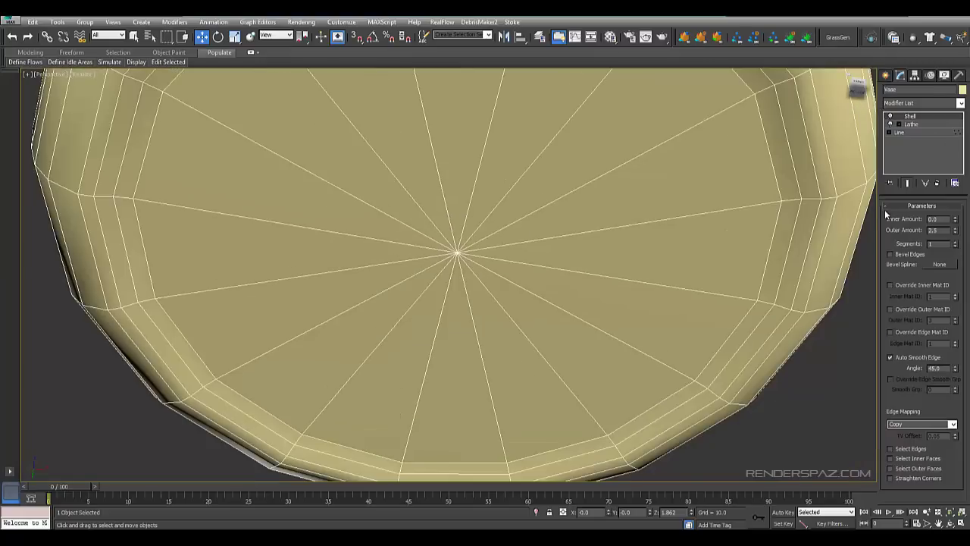
Check the Lathe axis and the line's inner end vertex against the base centre, and return to the whole vase.
click(900, 123)
click(917, 133)
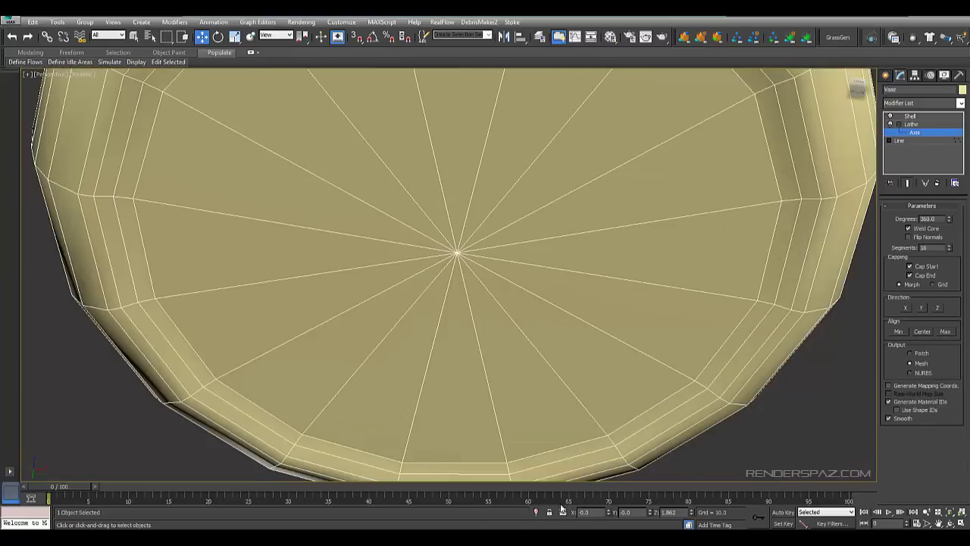
click(898, 141)
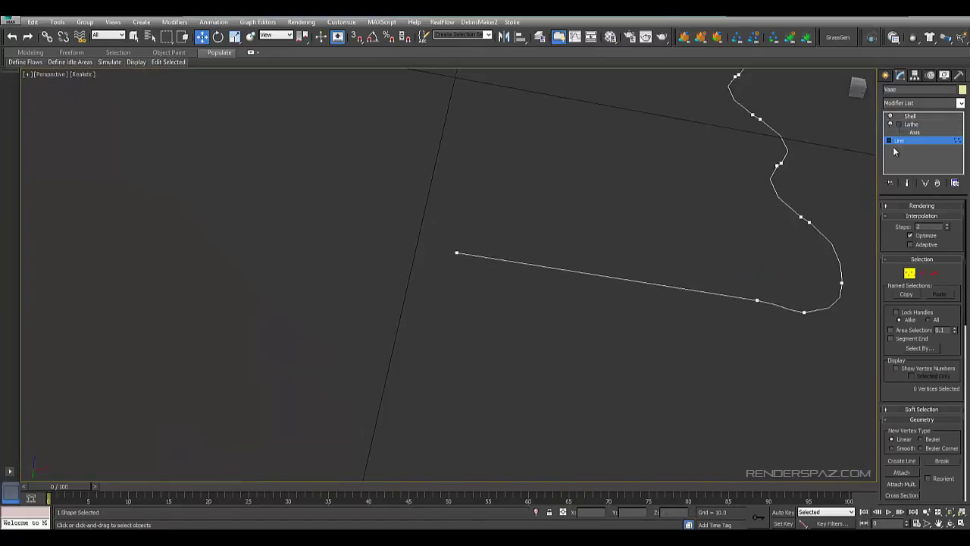
click(456, 252)
alt+middle_drag(658, 201, 591, 247)
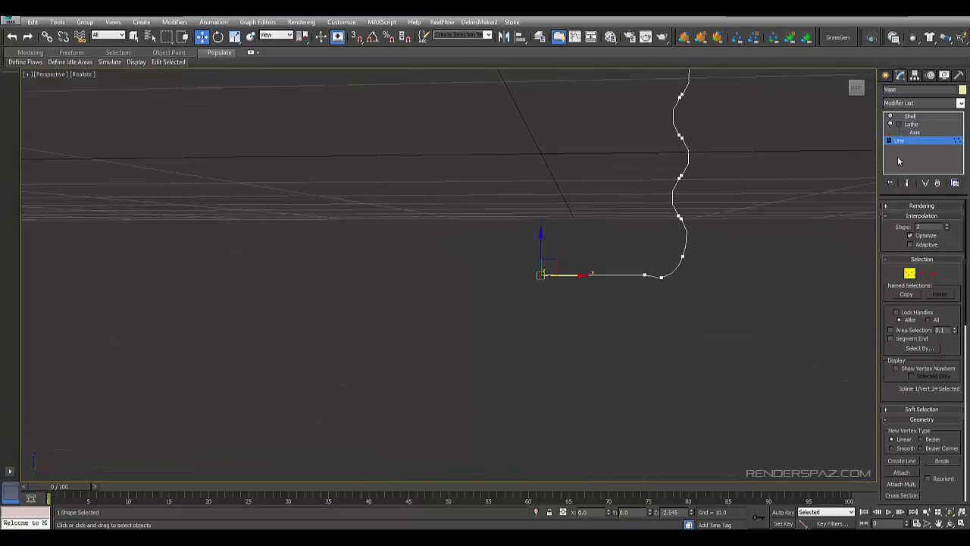
click(901, 141)
click(847, 137)
click(538, 116)
alt+middle_drag(661, 141, 617, 310)
alt+middle_drag(633, 252, 599, 258)
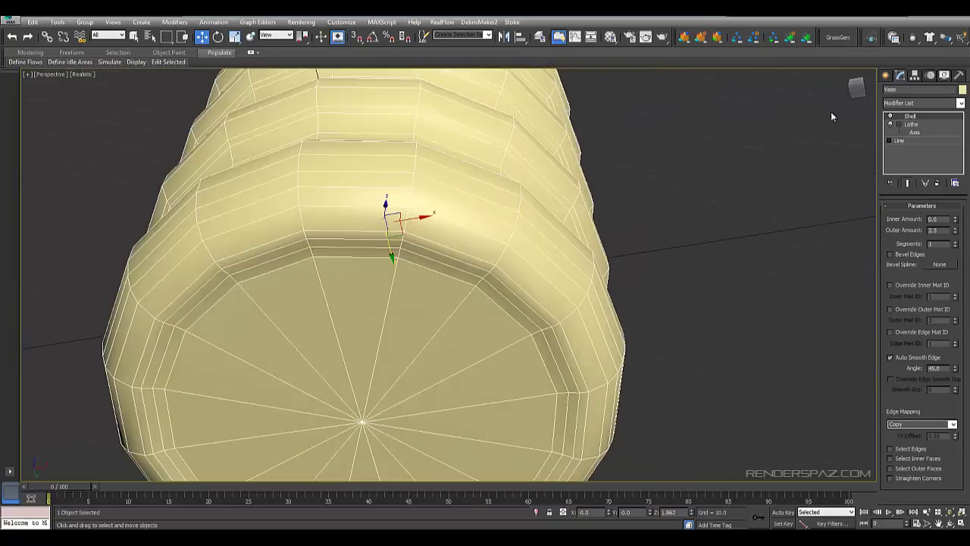
Add a TurboSmooth modifier with 1 iteration to the vase and check the smoothed rim.
click(910, 103)
key(t)
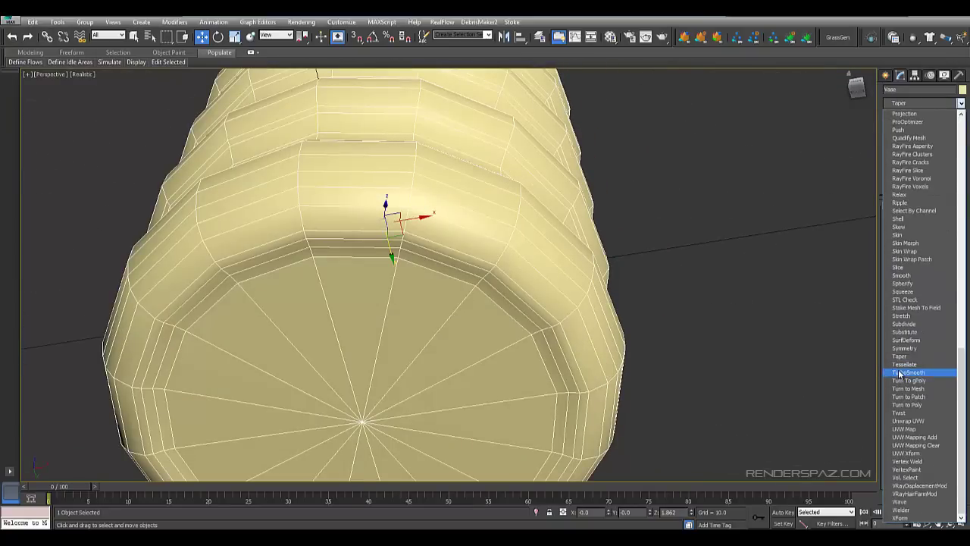
click(899, 373)
click(726, 227)
scroll(605, 258, down, 5)
alt+middle_drag(604, 258, 529, 282)
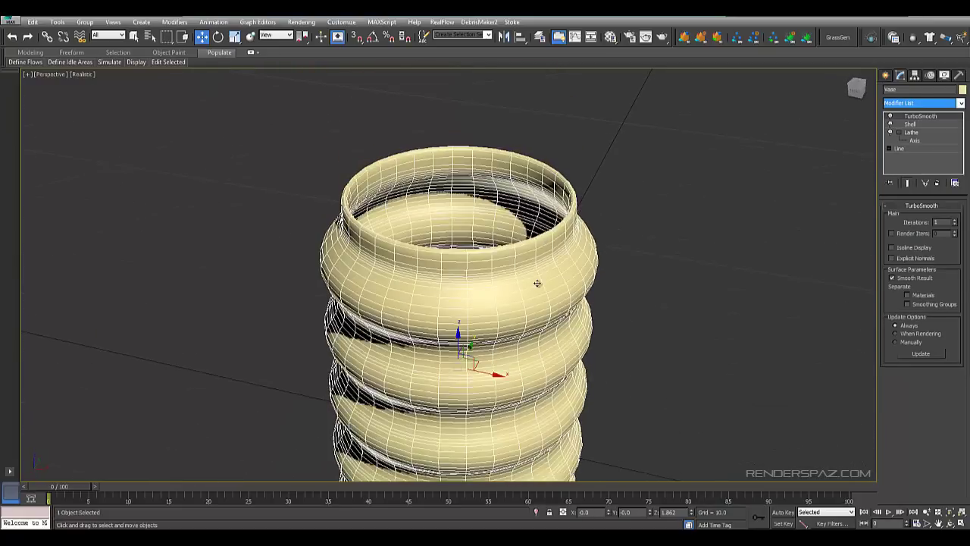
click(688, 169)
scroll(587, 267, up, 3)
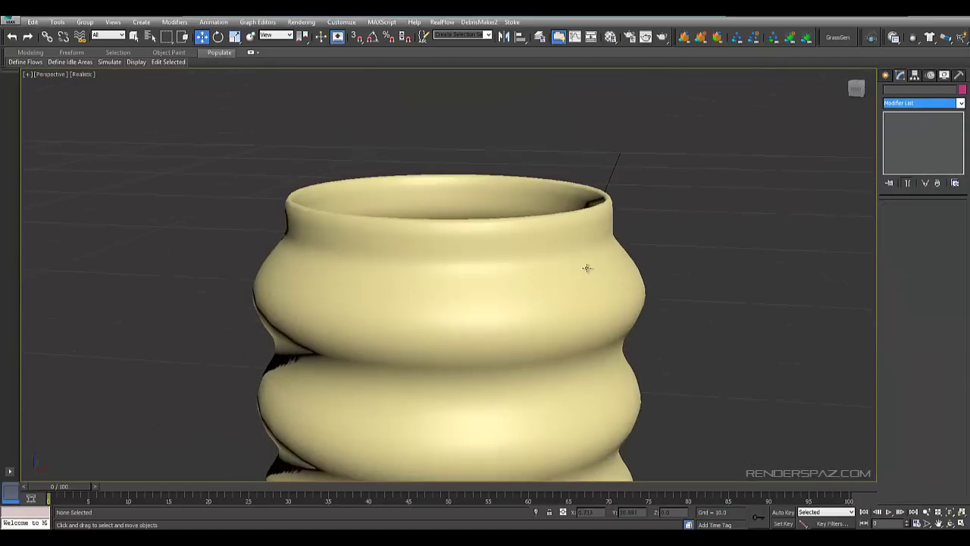
Turn off the vase's TurboSmooth modifier and delete its Shell modifier.
click(583, 274)
scroll(581, 281, up, 4)
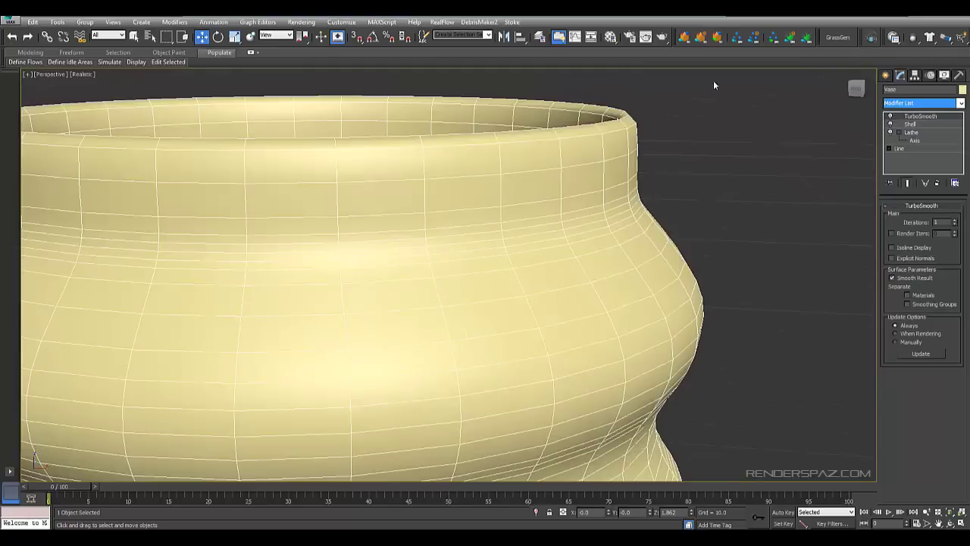
click(909, 131)
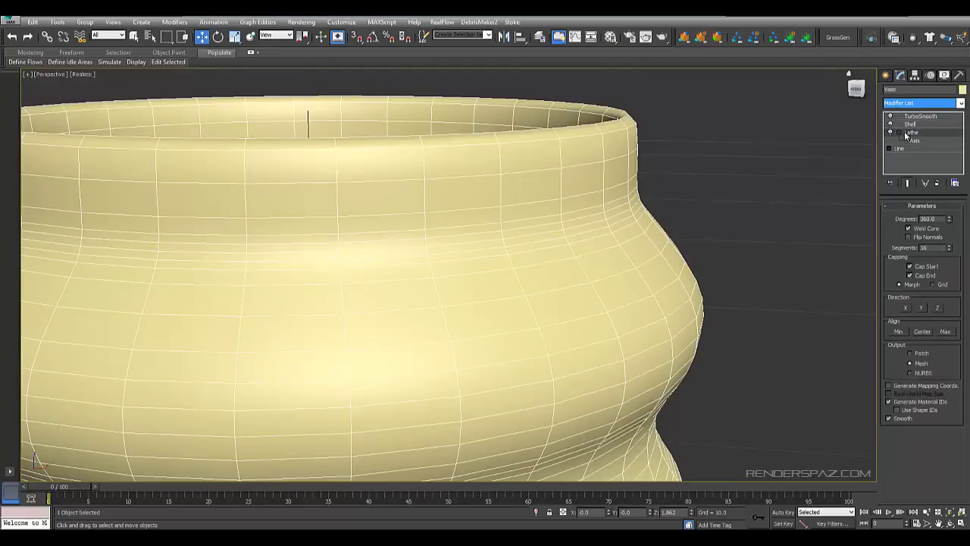
click(911, 124)
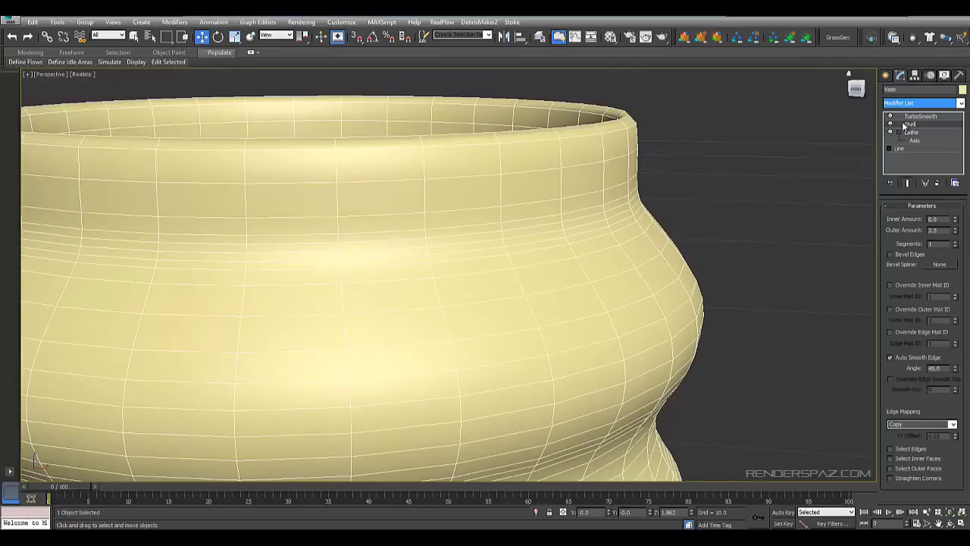
click(892, 116)
click(938, 183)
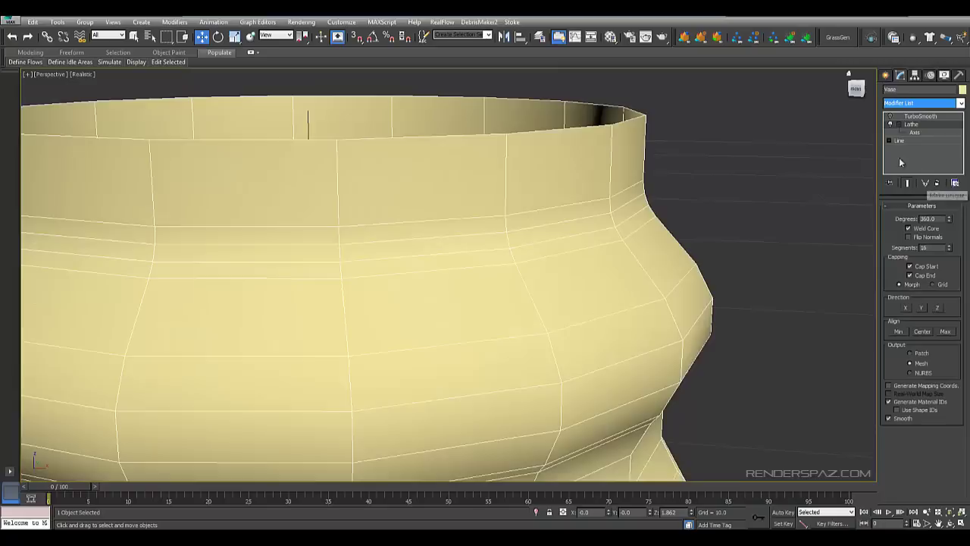
right_click(615, 238)
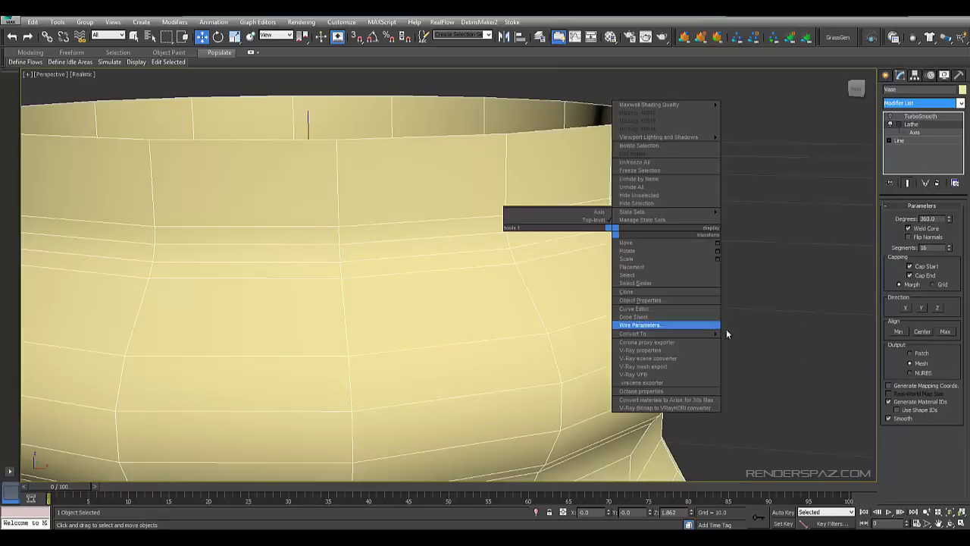
mouse_move(706, 333)
click(770, 341)
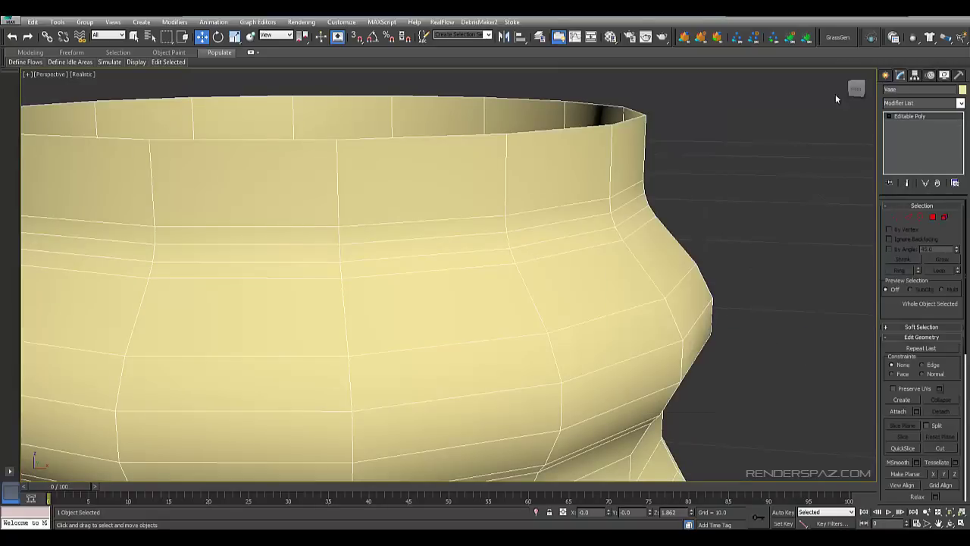
alt+middle_drag(695, 177, 695, 196)
Undo back to the vase with its Shell modifier in place and delete its TurboSmooth modifier.
key(ctrl+z)
key(ctrl+z)
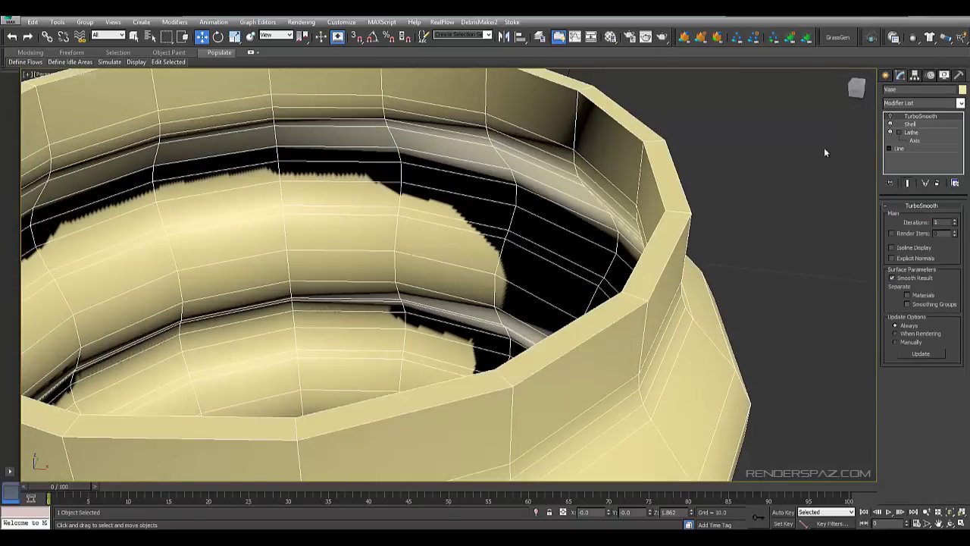
click(937, 184)
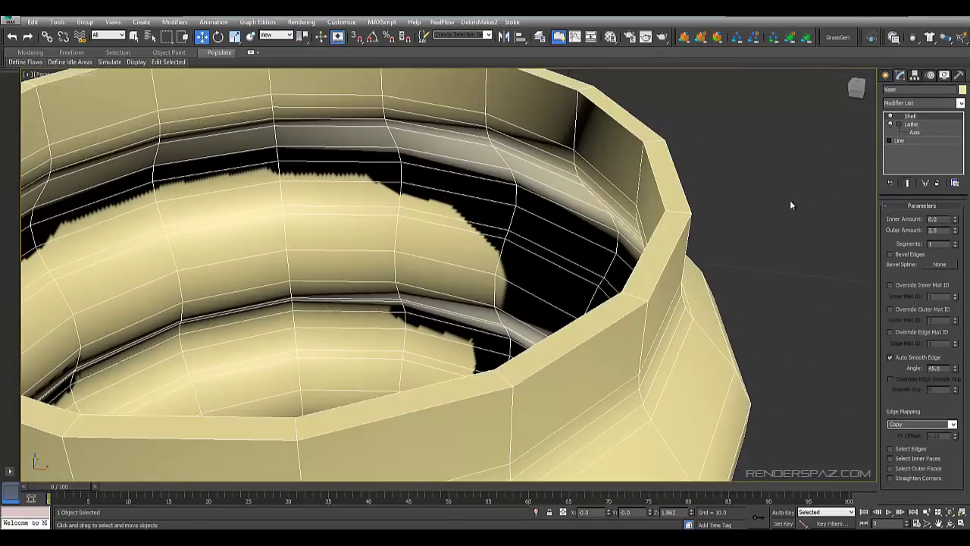
Convert the vase, including its Shell thickness, to an Editable Poly.
right_click(698, 212)
mouse_move(751, 314)
click(834, 319)
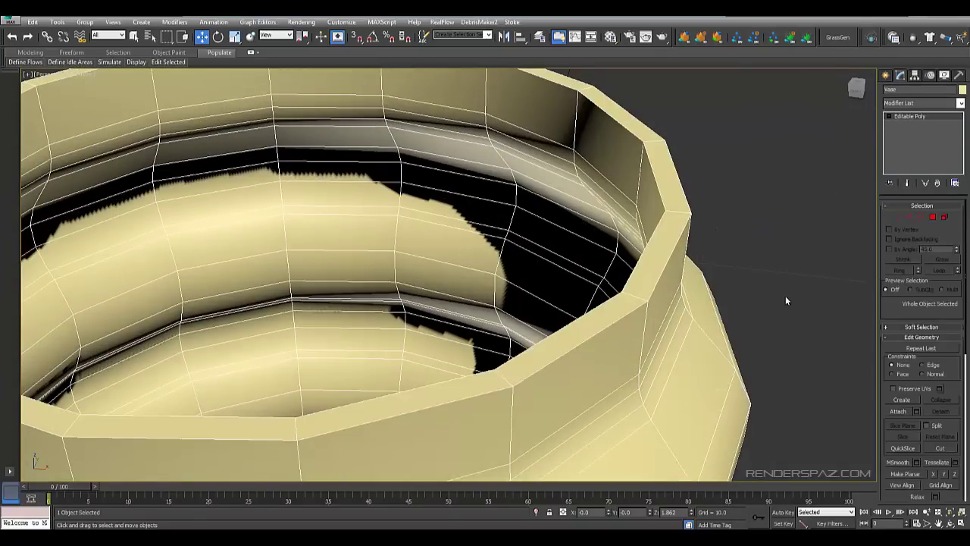
click(785, 298)
click(657, 257)
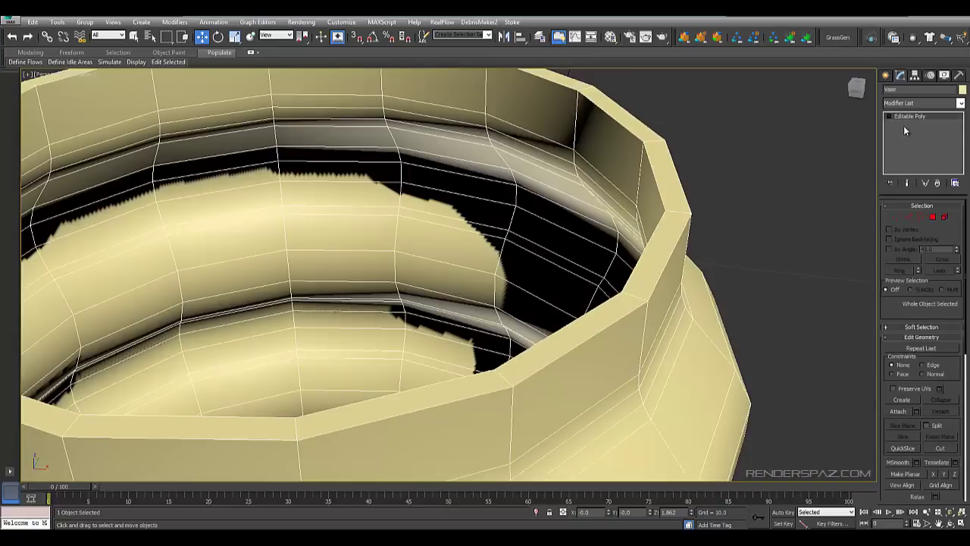
Select the inner and outer edge loops around the top of the vase's rim.
click(908, 217)
click(639, 255)
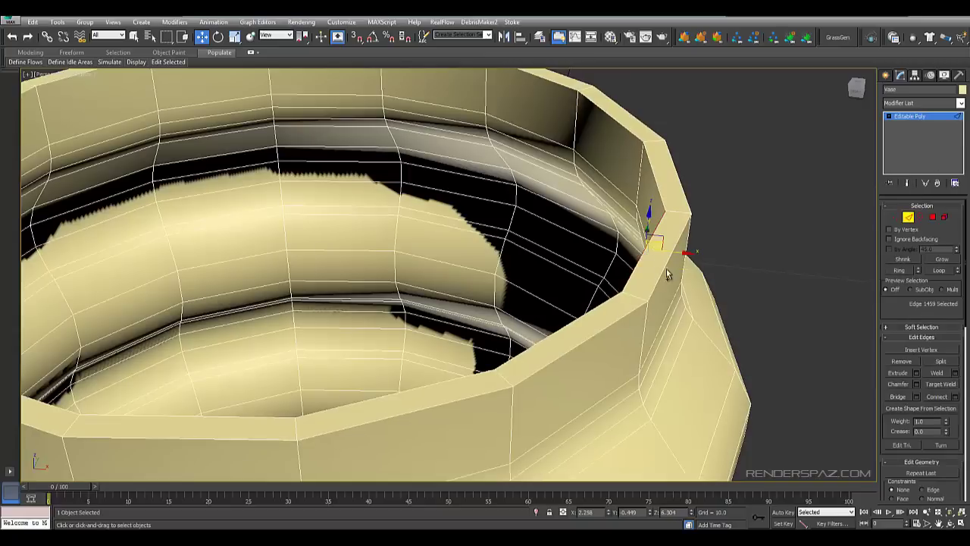
ctrl+click(662, 272)
click(943, 273)
Chamfer the selected rim edge loops by a small adjusted amount and return to the whole vase.
middle_drag(637, 310, 700, 255)
scroll(701, 257, down, 3)
scroll(894, 307, down, 2)
scroll(913, 387, down, 2)
click(917, 278)
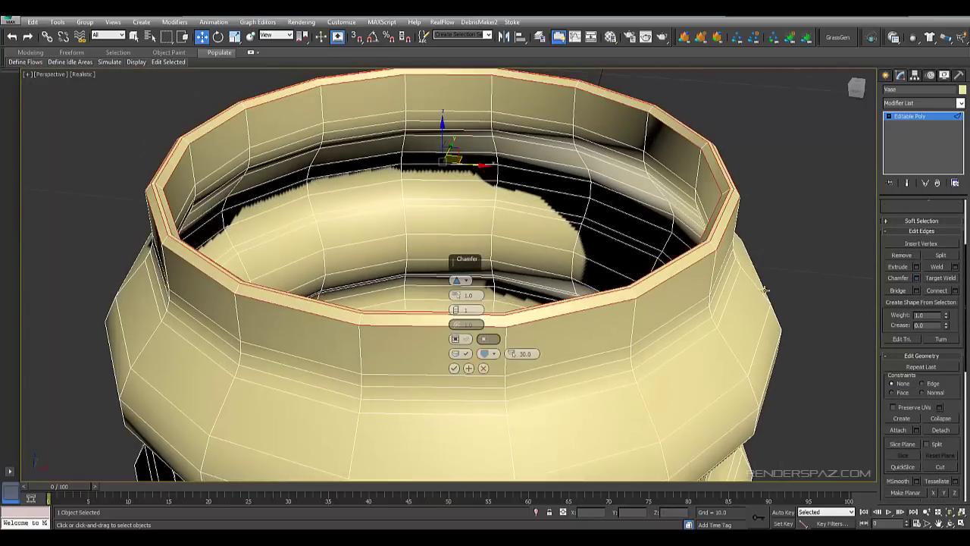
drag(455, 299, 455, 296)
click(454, 368)
key(z)
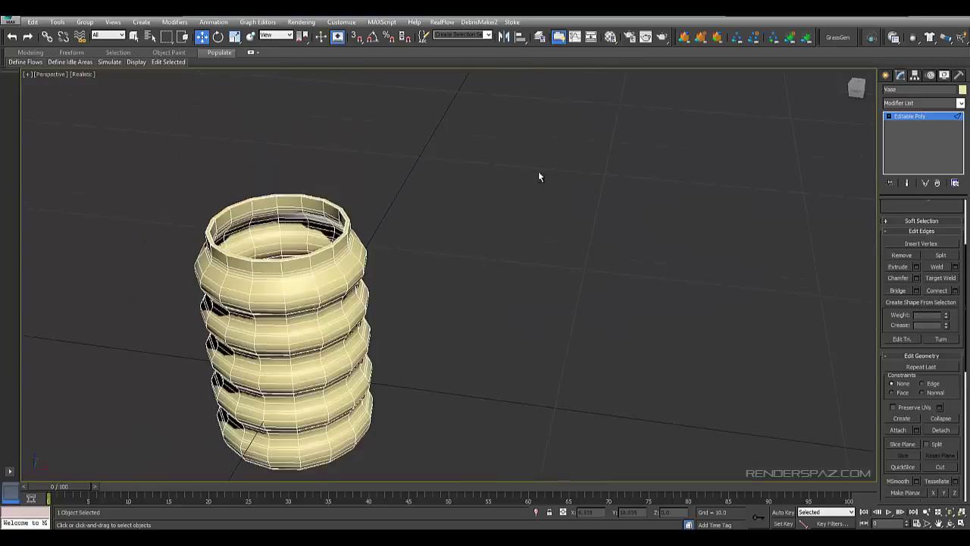
Add a TurboSmooth modifier to the chamfered vase and raise its iterations.
click(932, 102)
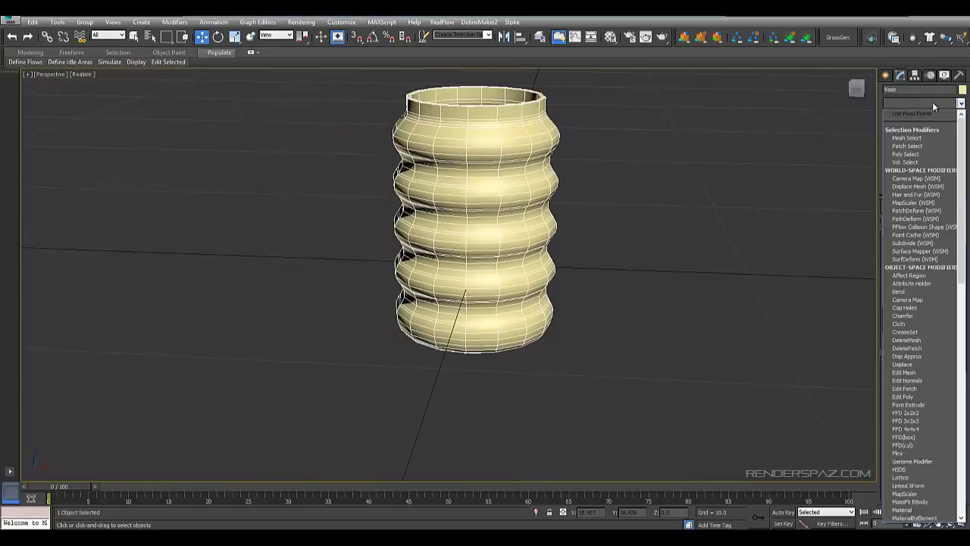
scroll(919, 288, down, 15)
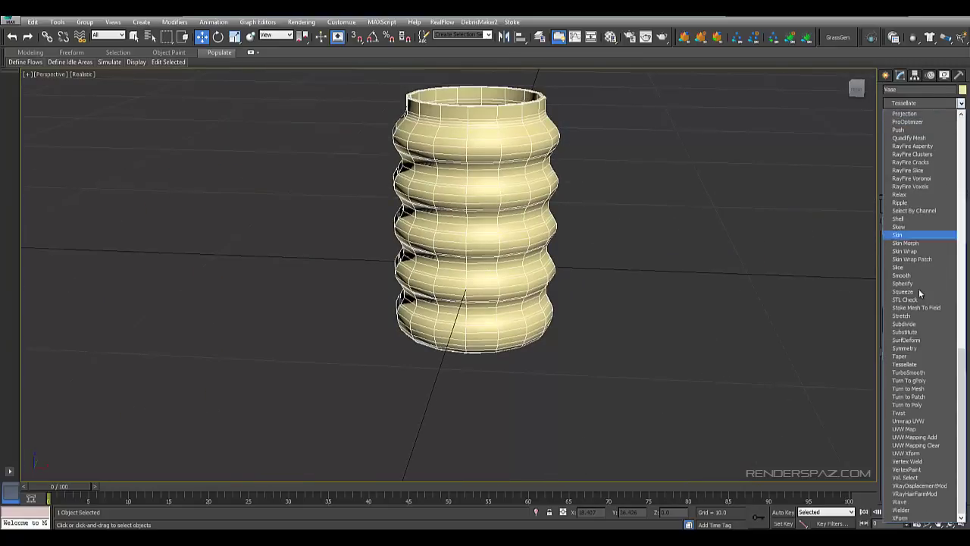
click(910, 366)
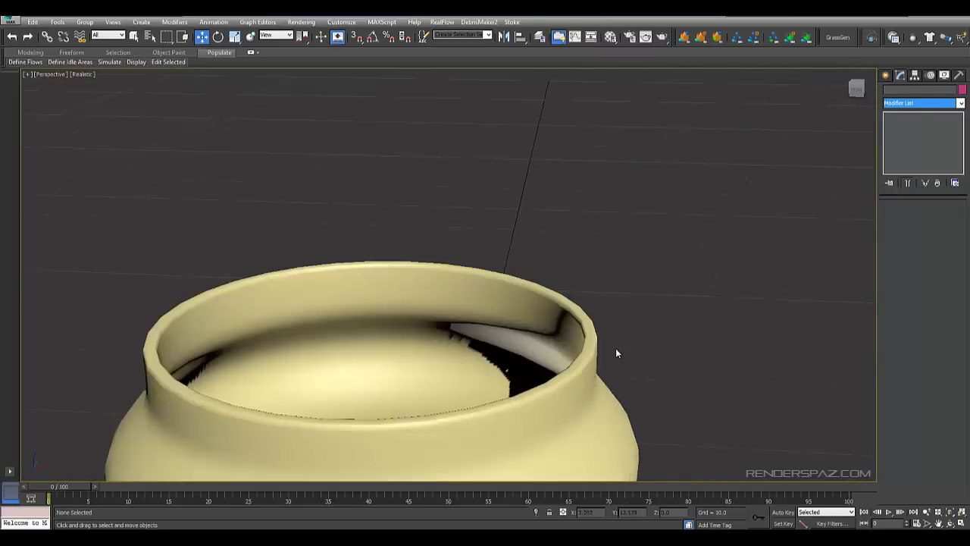
scroll(599, 333, up, 5)
click(566, 310)
click(955, 222)
click(734, 219)
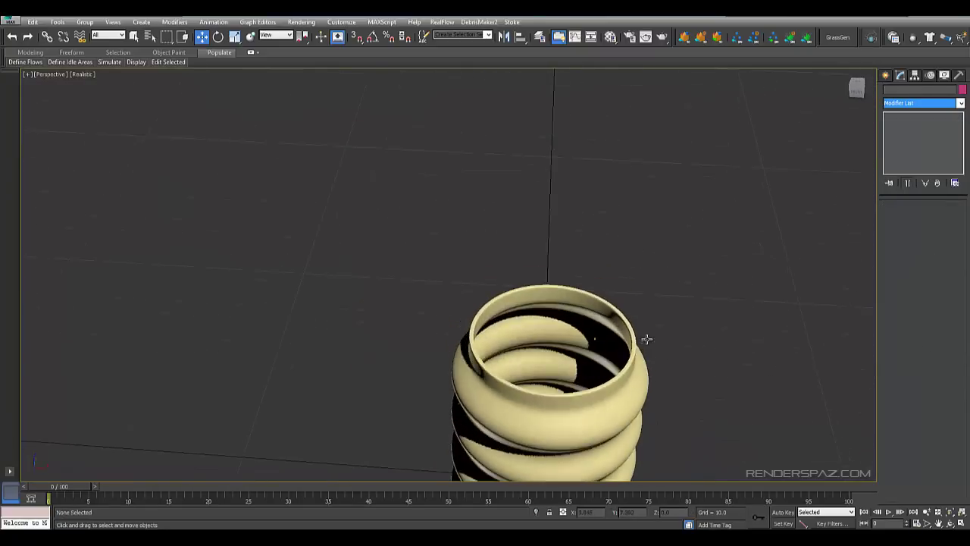
Inspect the smoothed vase's rim, interior and overall shape from several angles.
alt+middle_drag(647, 339, 610, 236)
scroll(605, 212, down, 3)
click(543, 241)
alt+middle_drag(542, 241, 606, 244)
click(622, 228)
alt+middle_drag(635, 288, 631, 303)
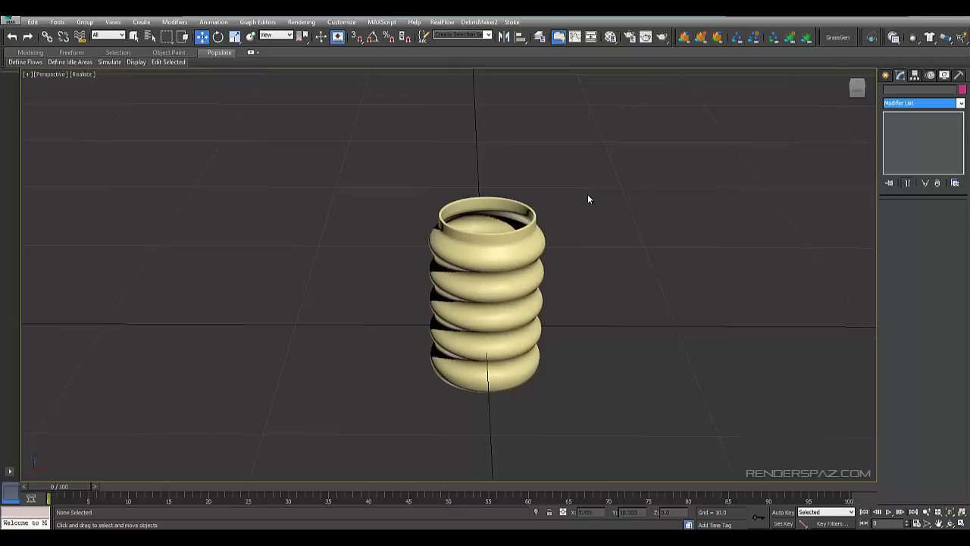
alt+middle_drag(588, 197, 478, 218)
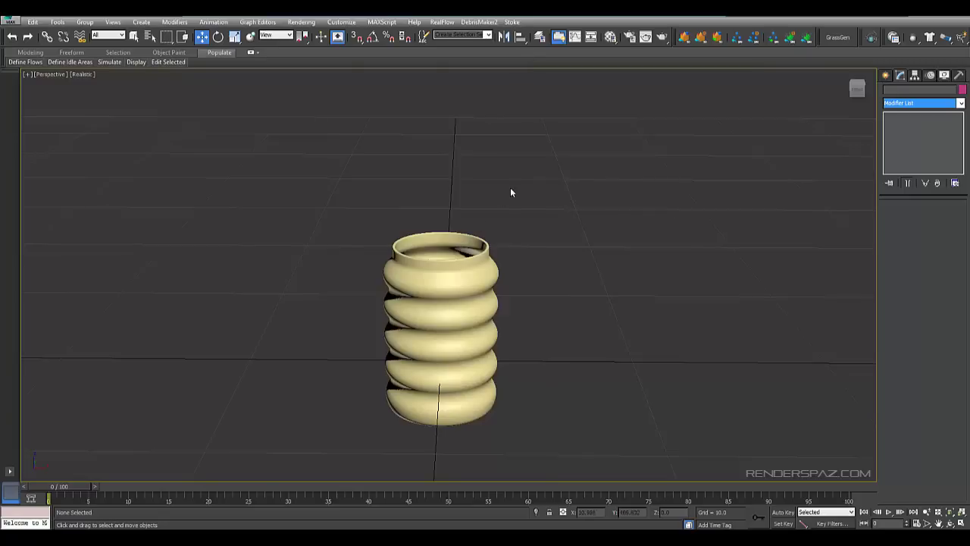
Launch DebrisMaker and load its Grass_v1.0 module.
click(479, 21)
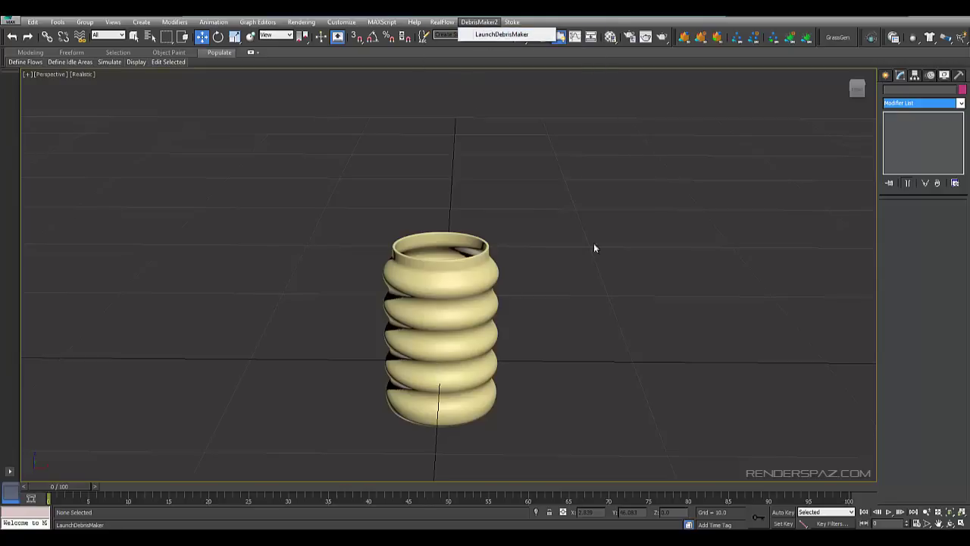
click(422, 195)
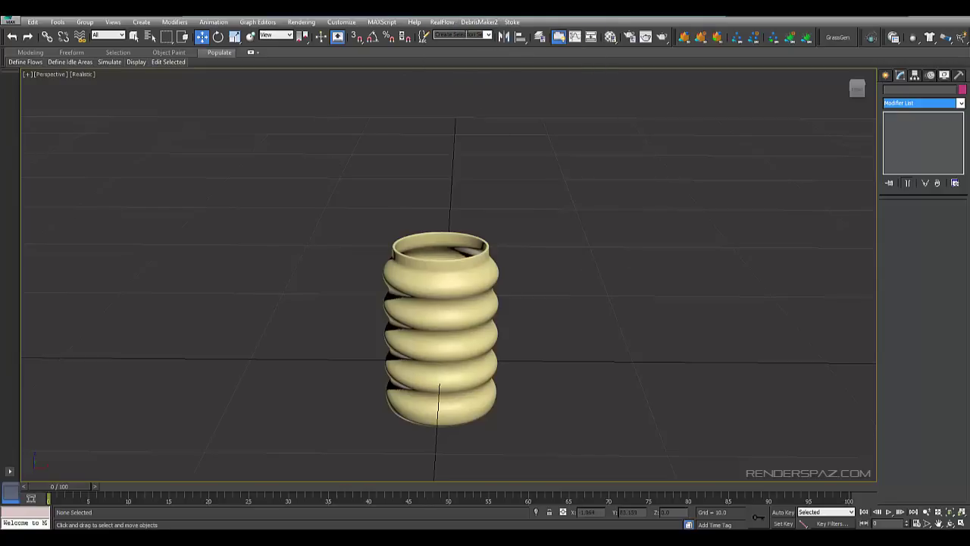
click(480, 25)
click(500, 36)
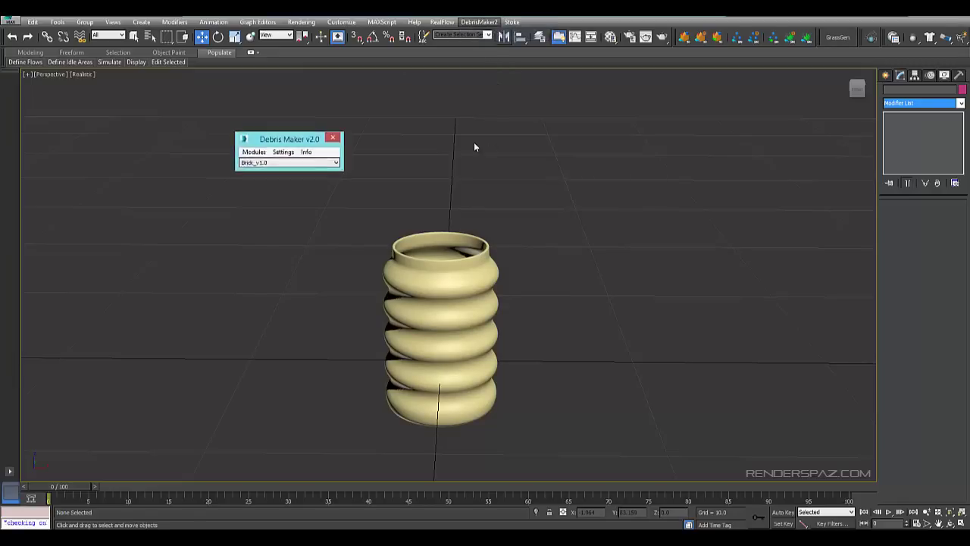
click(277, 163)
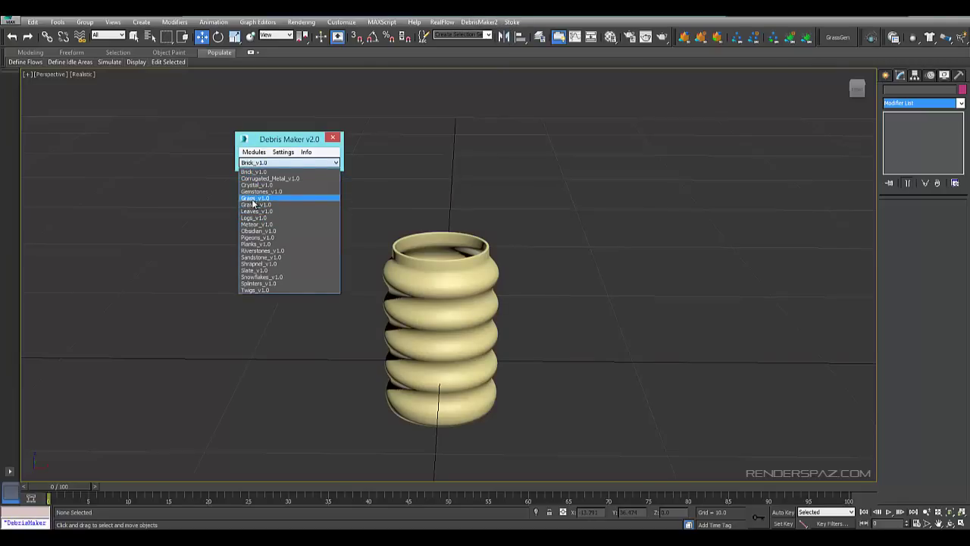
click(255, 198)
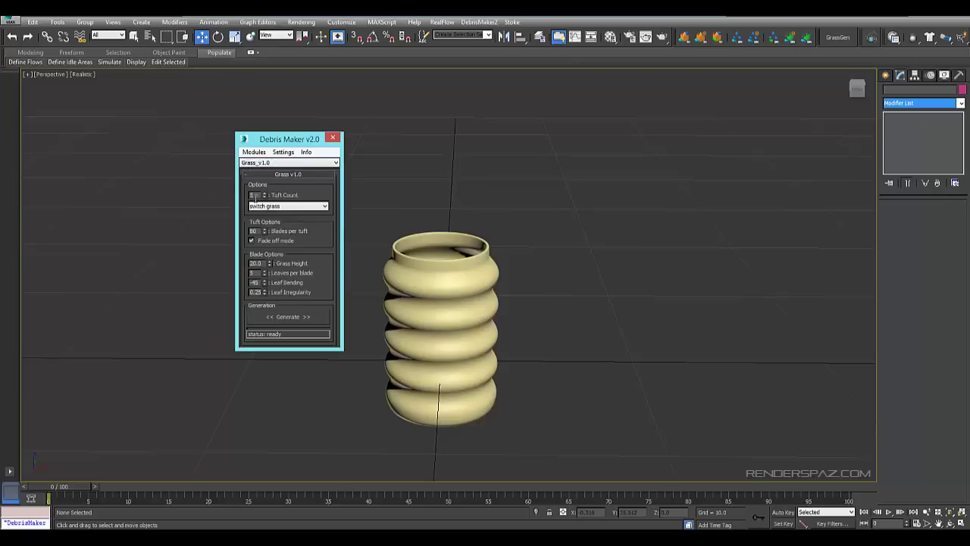
Generate a single tuft of yard grass with a tuft count of 1, and close Debris Maker.
text(1)
key(Return)
click(273, 206)
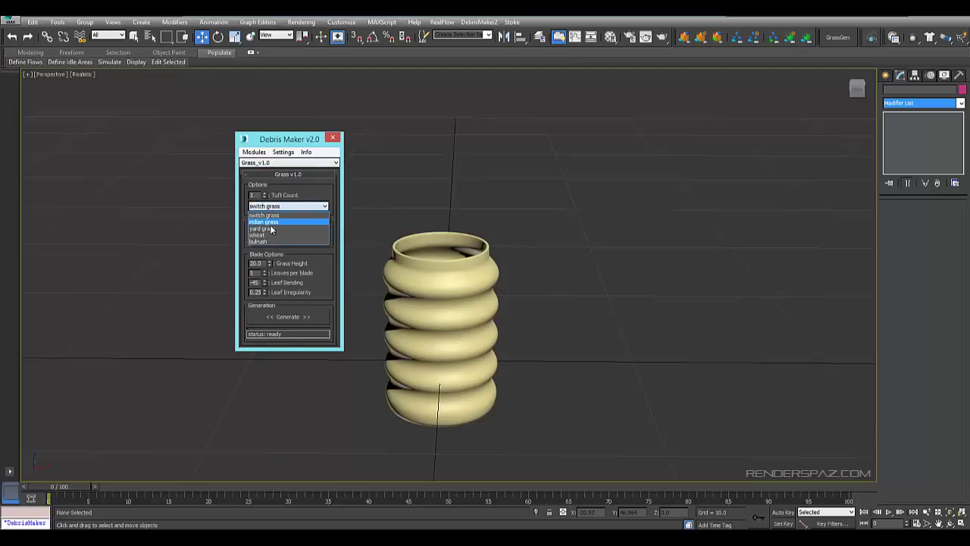
click(270, 229)
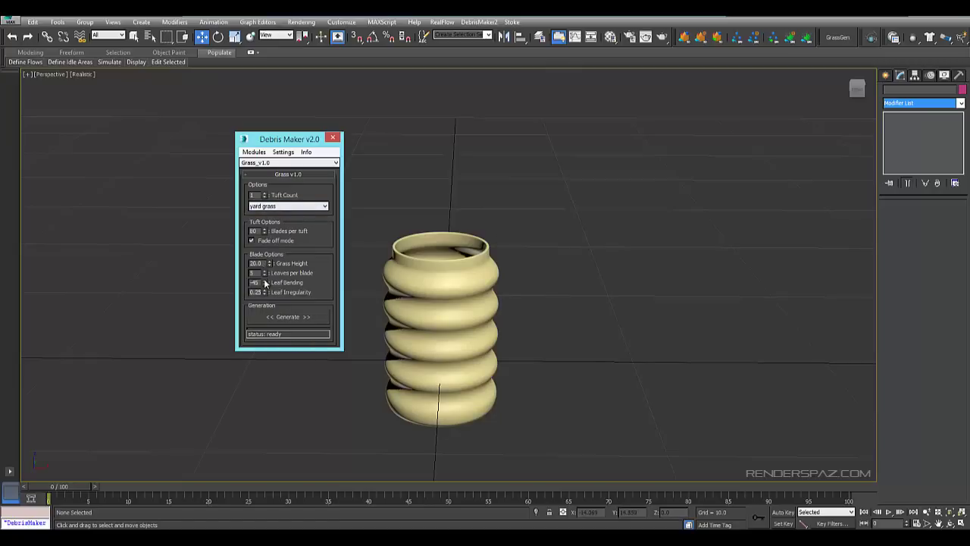
click(273, 316)
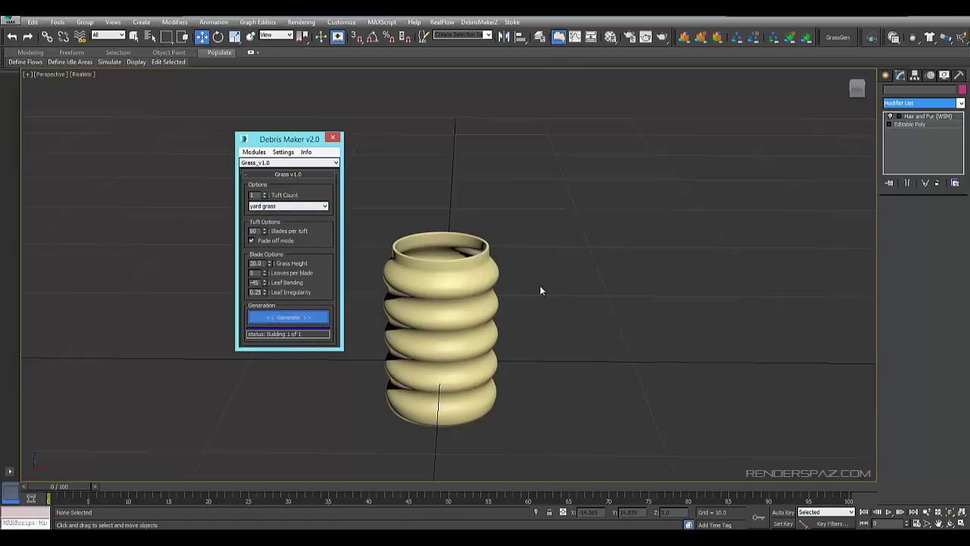
scroll(527, 292, down, 3)
alt+middle_drag(617, 274, 402, 157)
click(332, 139)
alt+middle_drag(491, 148, 270, 117)
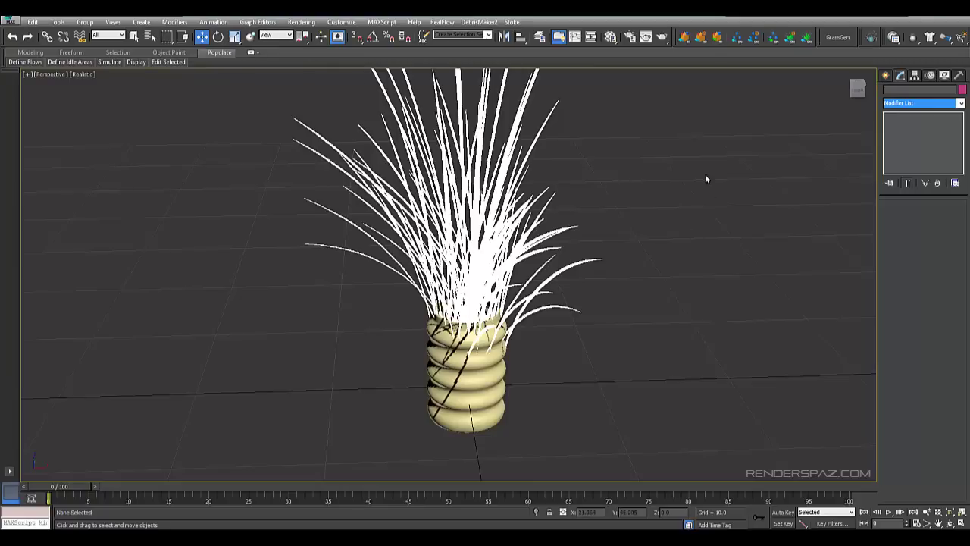
Select the generated grass and check its Hair and Fur modifier in the stack.
click(520, 202)
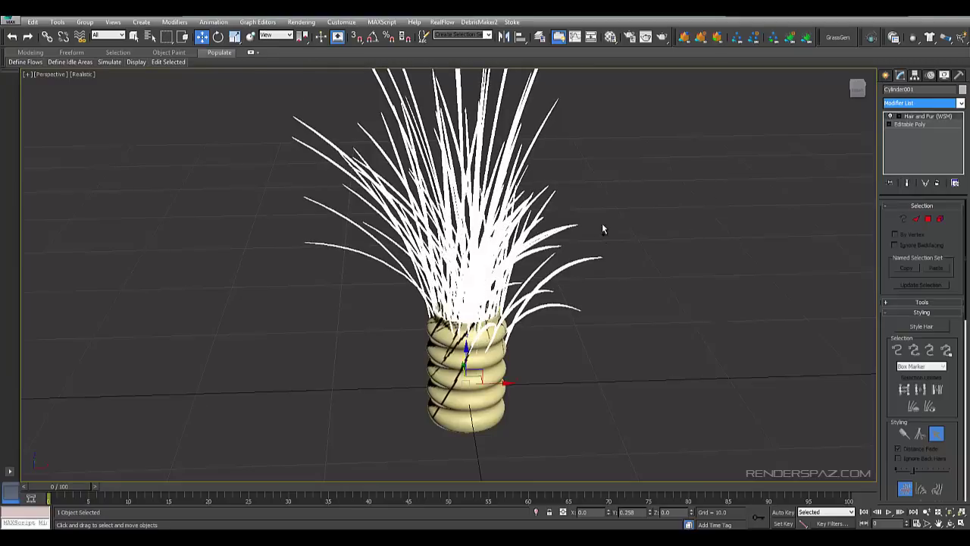
key(ctrl+z)
click(930, 114)
alt+middle_drag(614, 279, 564, 273)
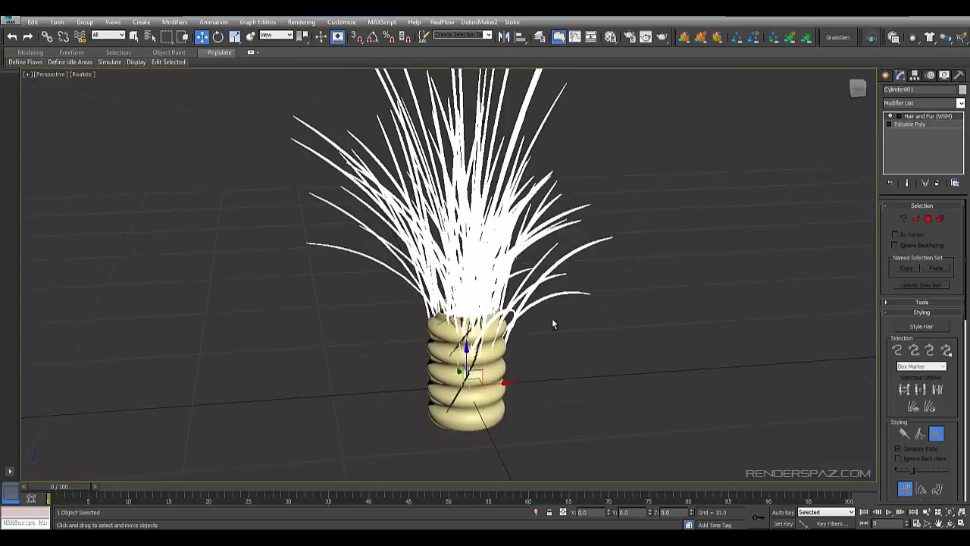
Hide the vase and view the grass tuft alone up close.
click(485, 356)
right_click(491, 349)
click(513, 320)
scroll(543, 367, up, 5)
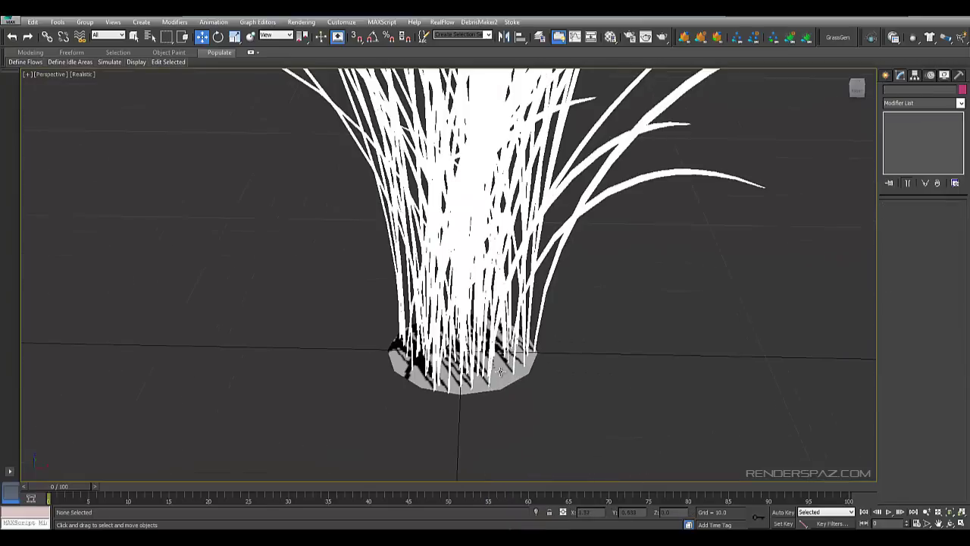
Select the grass through its base disc and view the blades' roots.
click(500, 371)
alt+middle_drag(520, 344, 495, 129)
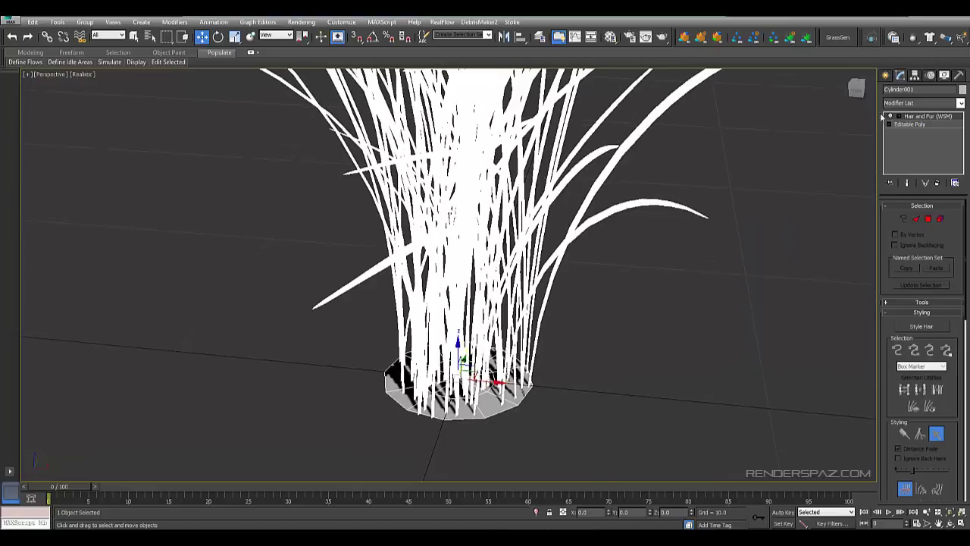
alt+middle_drag(603, 247, 656, 330)
Try to scale the grass tuft uniformly, and return to the Move tool.
click(234, 36)
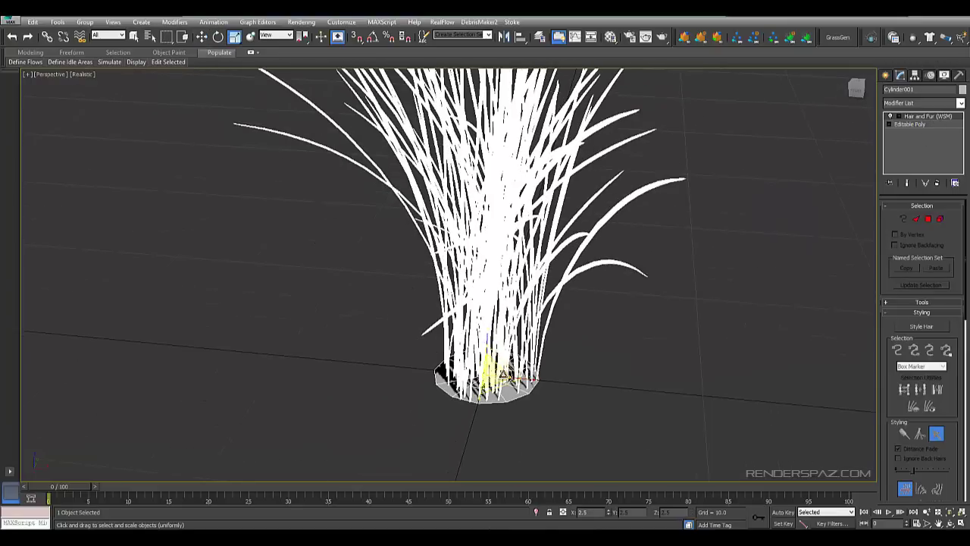
drag(494, 371, 470, 283)
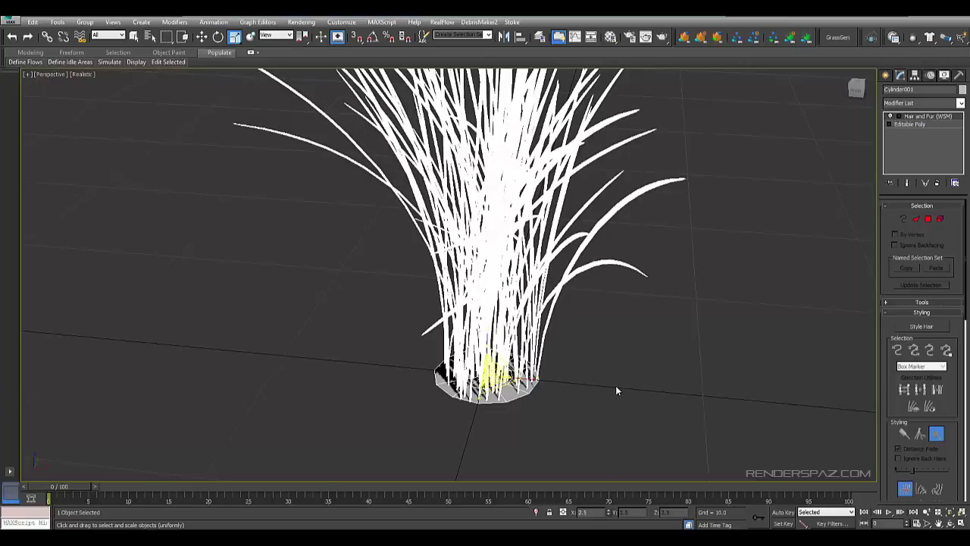
click(670, 288)
click(467, 217)
alt+middle_drag(468, 218, 609, 255)
alt+middle_drag(500, 238, 552, 235)
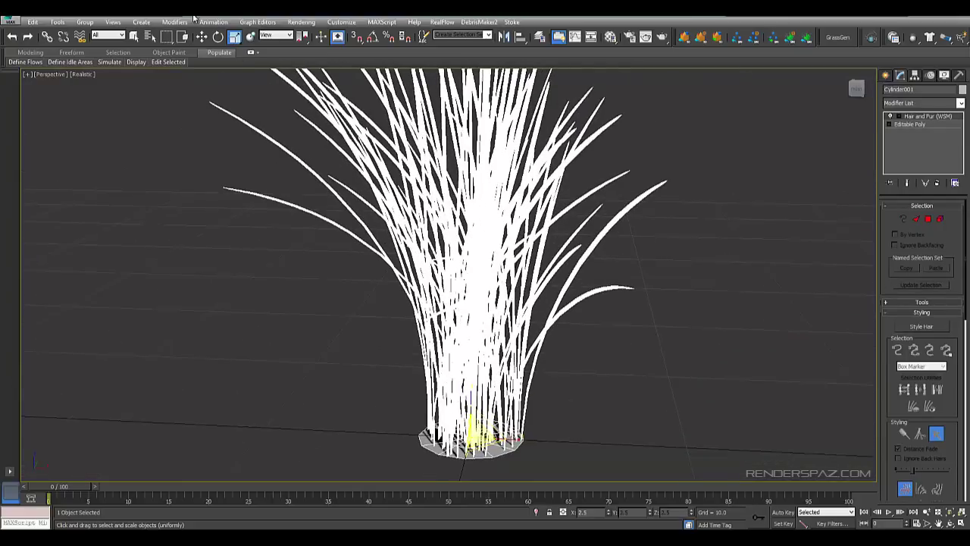
click(202, 37)
Convert the grass's Hair and Fur strands to mesh geometry.
scroll(884, 233, down, 10)
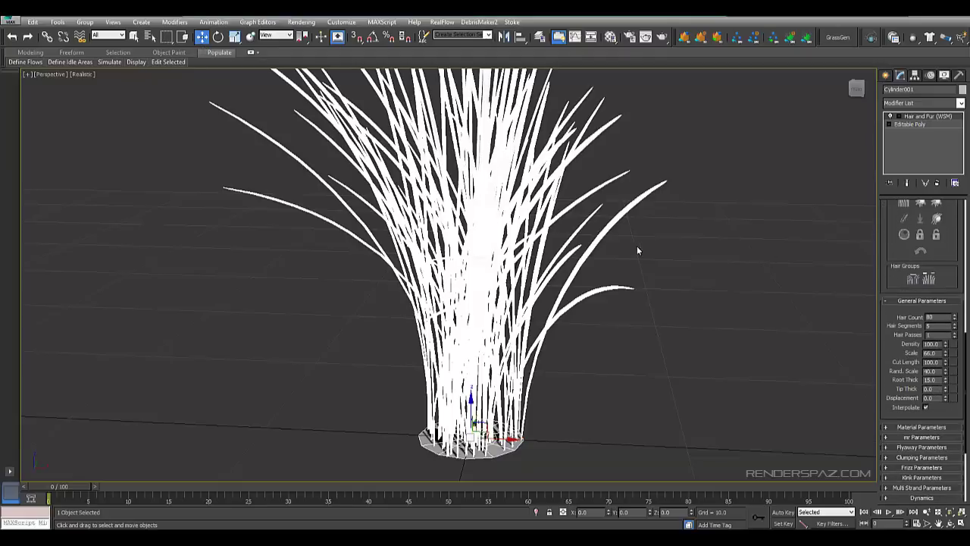
scroll(891, 275, down, 2)
scroll(906, 296, up, 8)
click(915, 302)
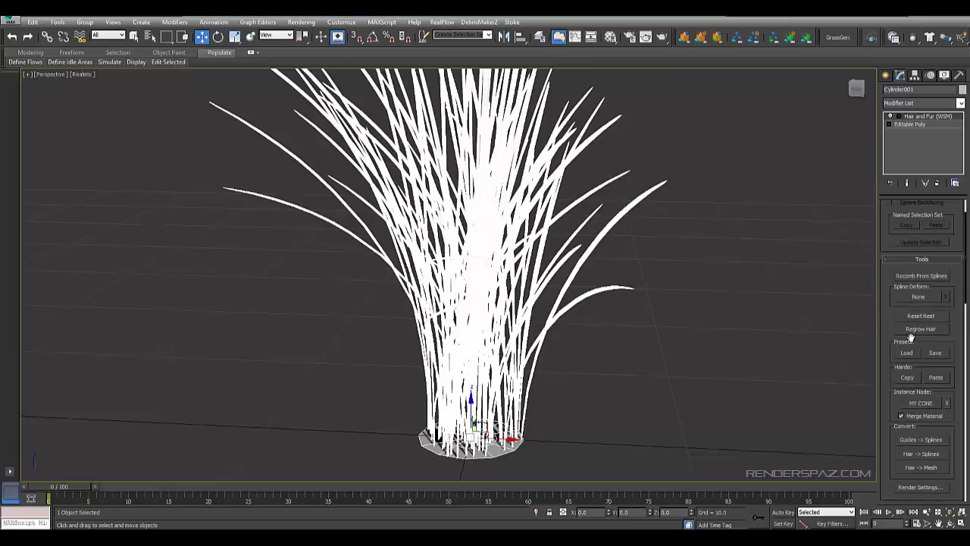
scroll(909, 368, down, 3)
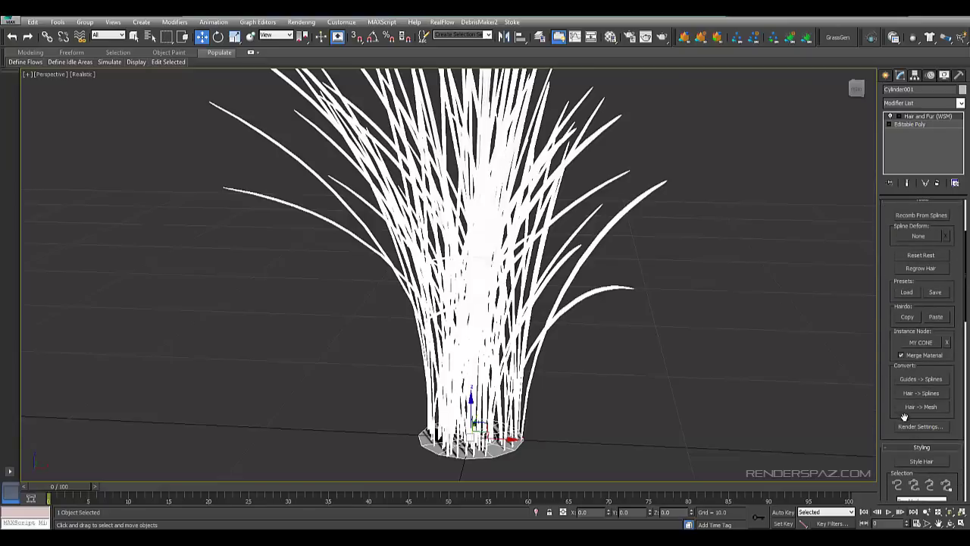
click(904, 407)
click(682, 239)
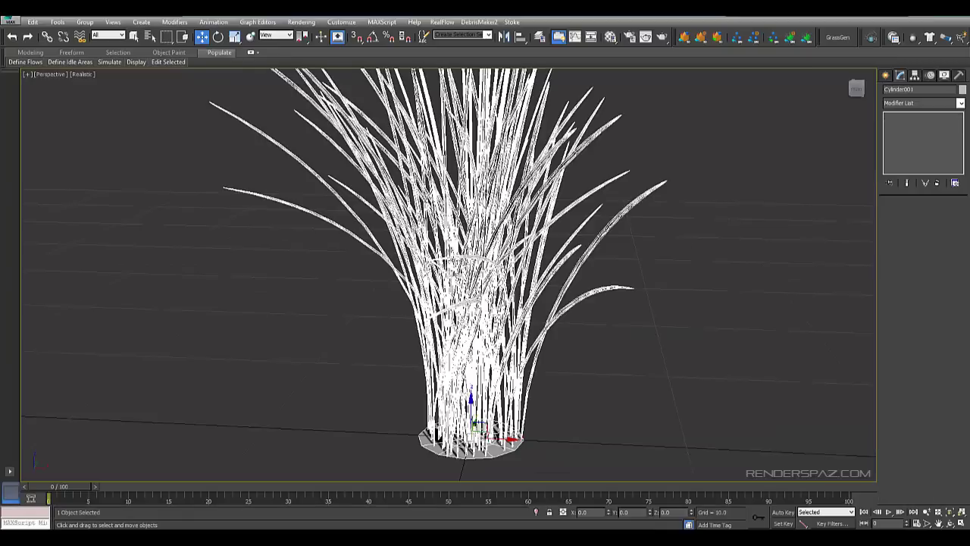
Move the newly converted short grass mesh along the X axis, clear of the original Hair and Fur grass.
click(458, 307)
middle_drag(565, 337, 560, 304)
click(509, 296)
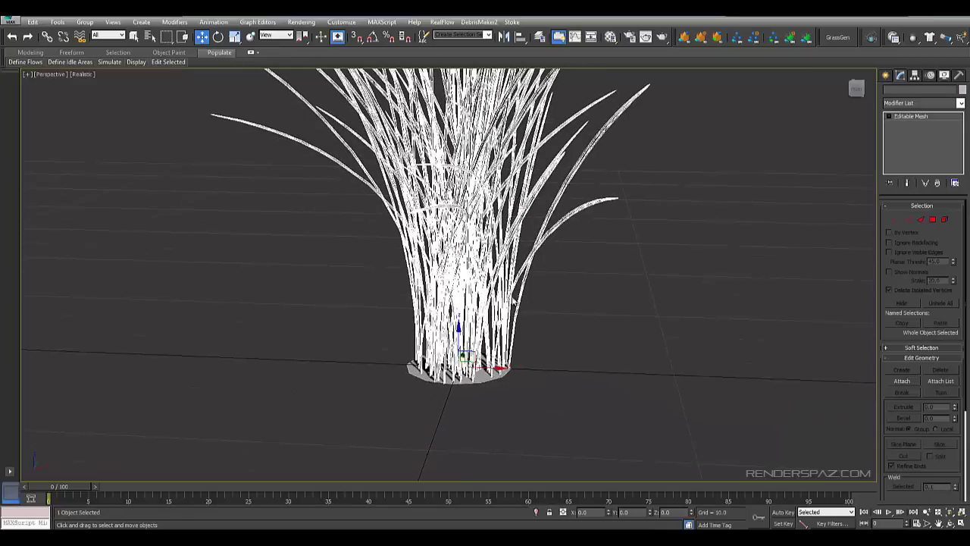
drag(496, 369, 839, 381)
click(616, 305)
scroll(633, 284, down, 3)
middle_drag(650, 243, 536, 206)
Try to move the original short Hair and Fur grass sideways along the X axis.
click(470, 238)
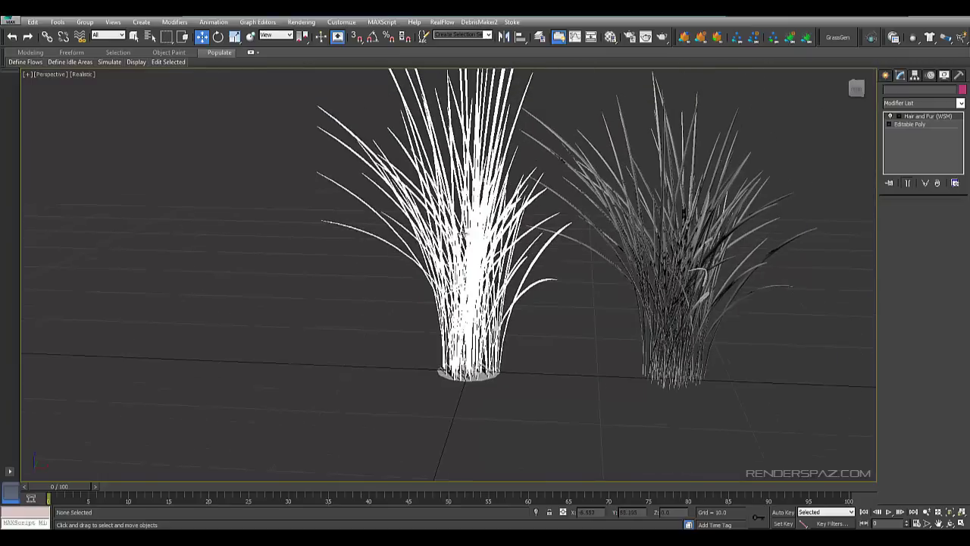
click(477, 97)
click(470, 146)
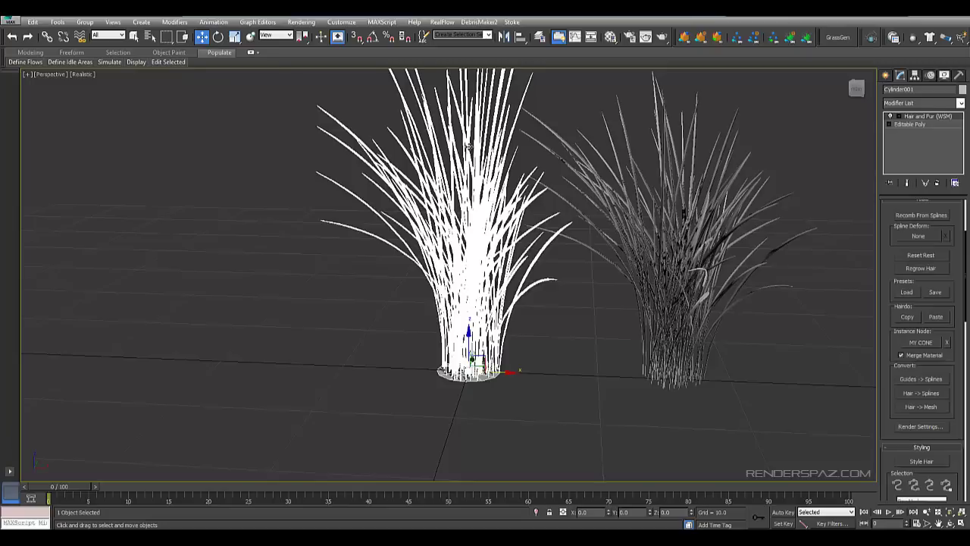
click(507, 373)
click(499, 371)
drag(500, 371, 406, 370)
key(ctrl+z)
Convert the tall grass's Hair and Fur strands to mesh and move that mesh along X into the short grass mesh.
click(538, 105)
middle_drag(540, 109, 535, 285)
click(535, 285)
click(447, 192)
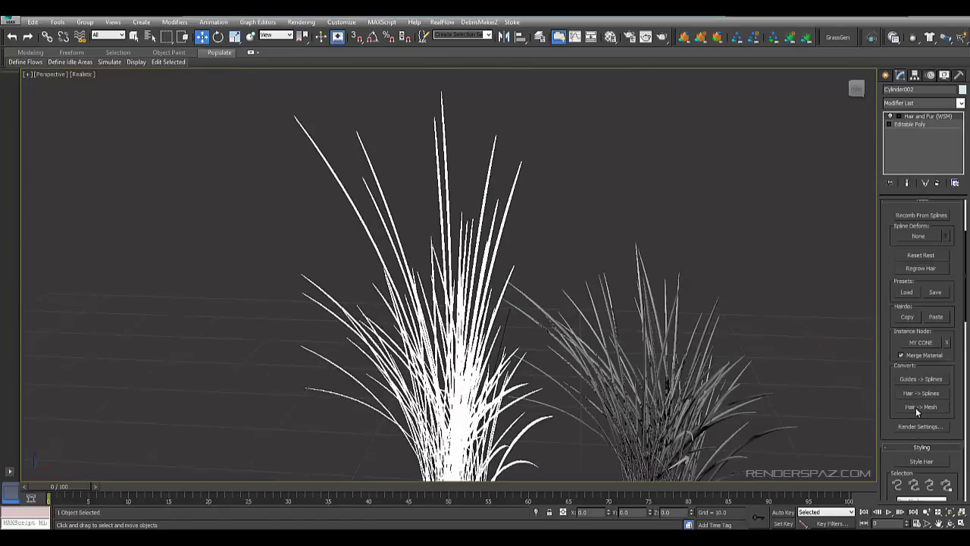
middle_drag(466, 478, 423, 402)
drag(448, 453, 535, 465)
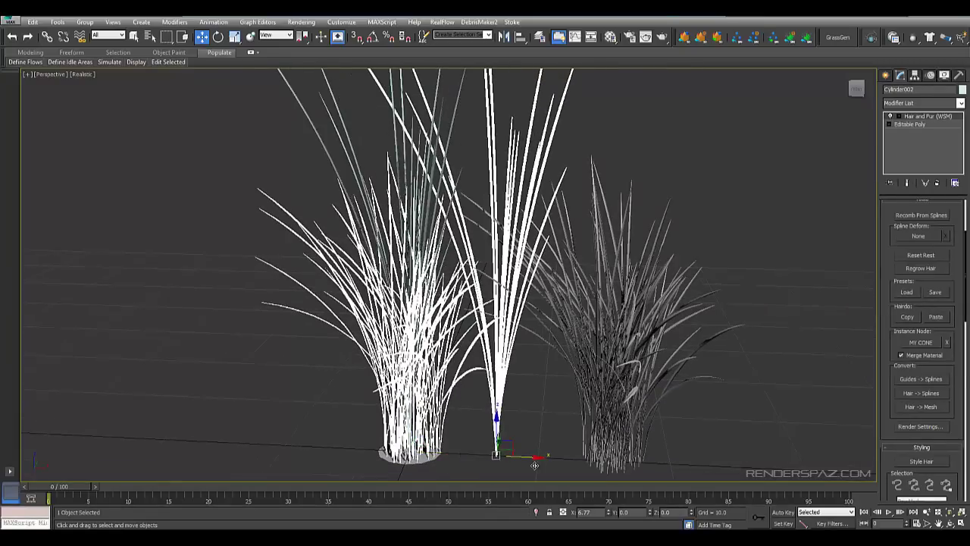
key(ctrl+z)
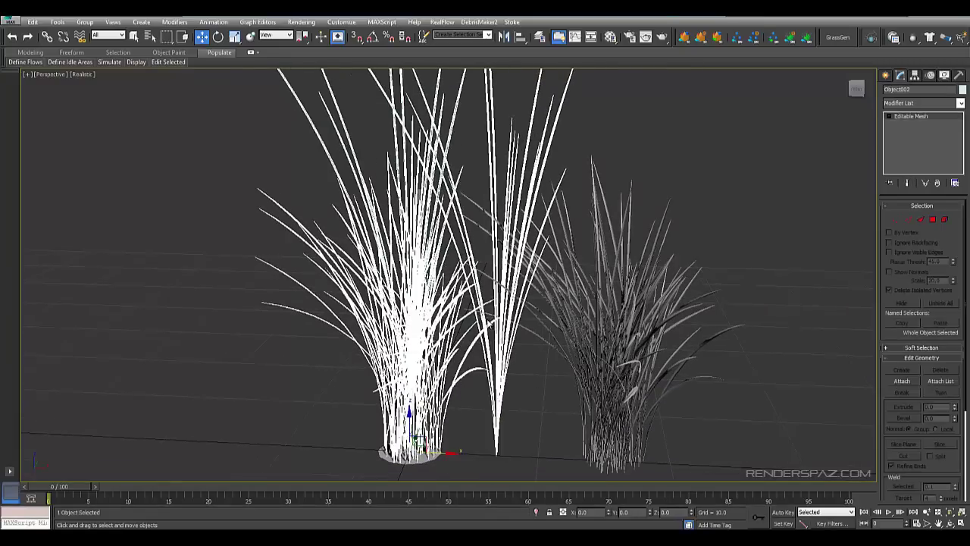
drag(445, 454, 645, 458)
click(664, 266)
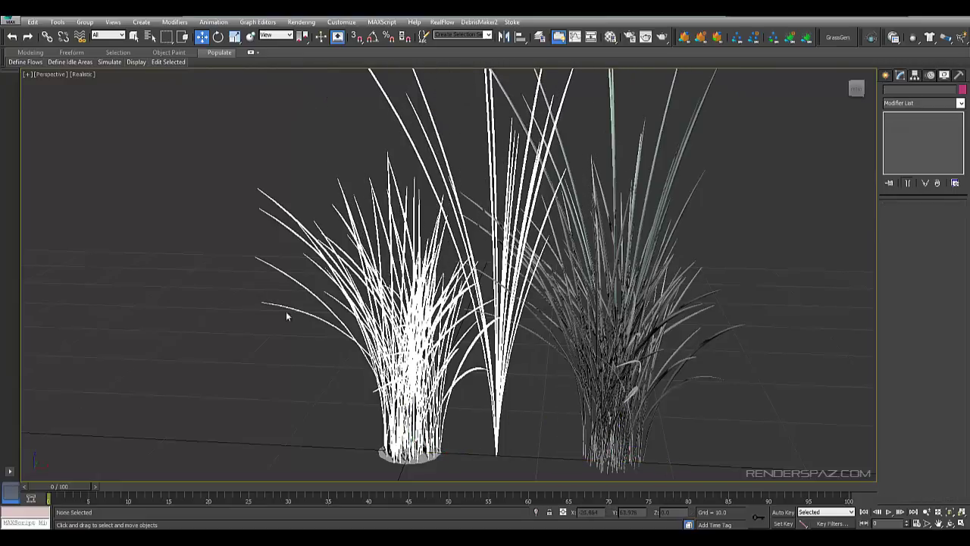
Delete the two original Hair and Fur grass objects, keeping only the mesh versions.
click(401, 393)
key(Delete)
click(489, 387)
key(Delete)
Select the short and tall grass meshes together and unhide the vase.
middle_drag(686, 372, 546, 349)
scroll(591, 303, down, 3)
alt+middle_drag(432, 281, 471, 297)
click(461, 269)
alt+middle_drag(464, 258, 432, 227)
click(331, 141)
alt+middle_drag(330, 141, 229, 117)
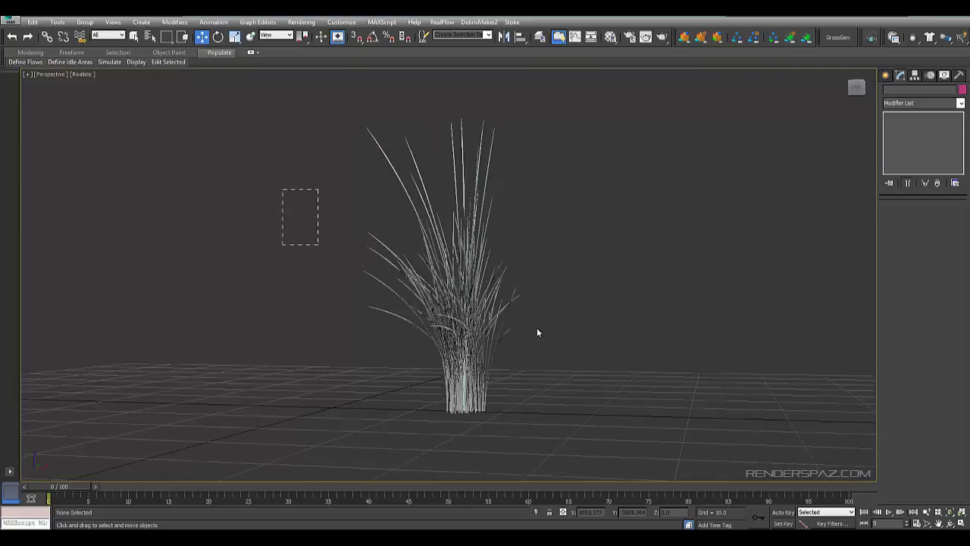
drag(283, 190, 536, 332)
right_click(616, 199)
click(637, 171)
alt+middle_drag(496, 288, 489, 312)
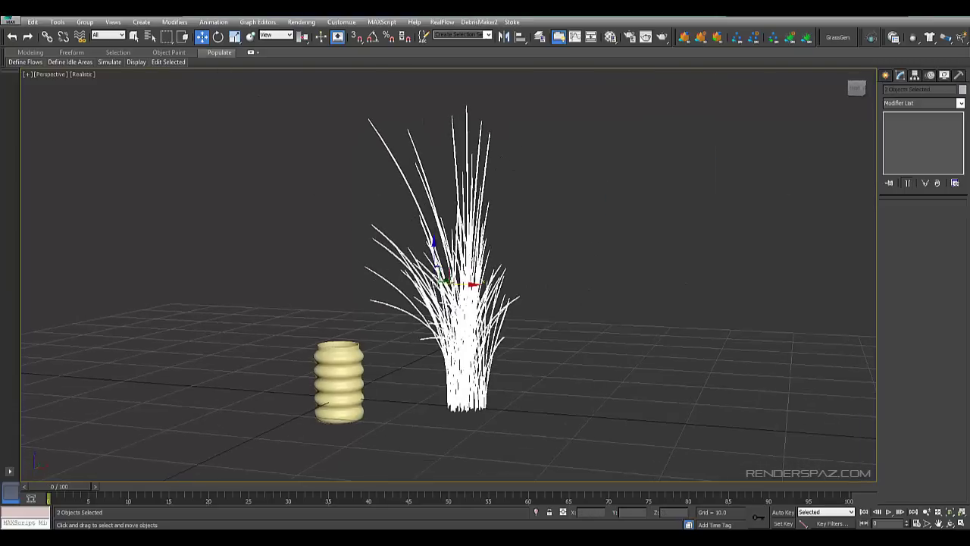
Scale both grass meshes down uniformly to about 46 percent so they suit the vase's opening.
click(235, 40)
drag(440, 286, 458, 355)
right_click(458, 355)
alt+middle_drag(453, 266, 434, 300)
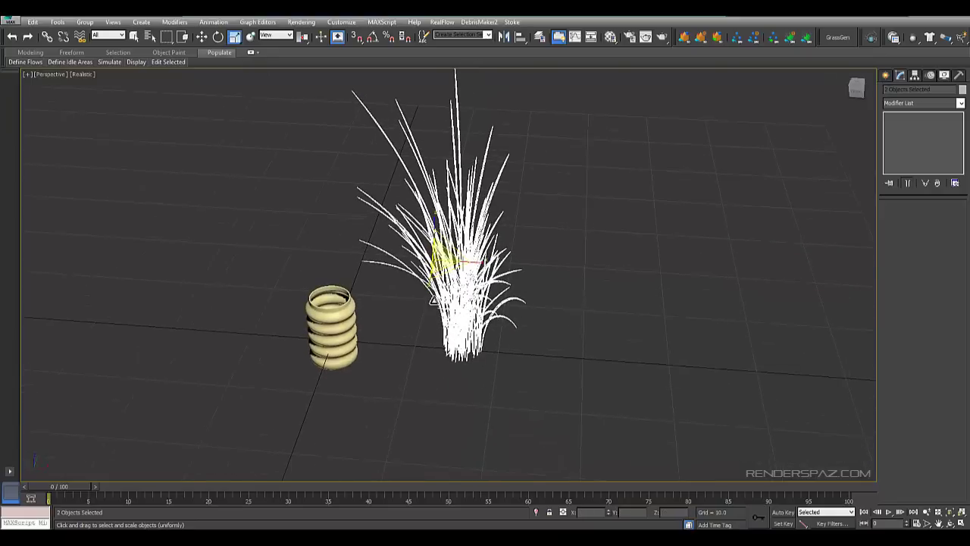
key(t)
scroll(461, 336, up, 2)
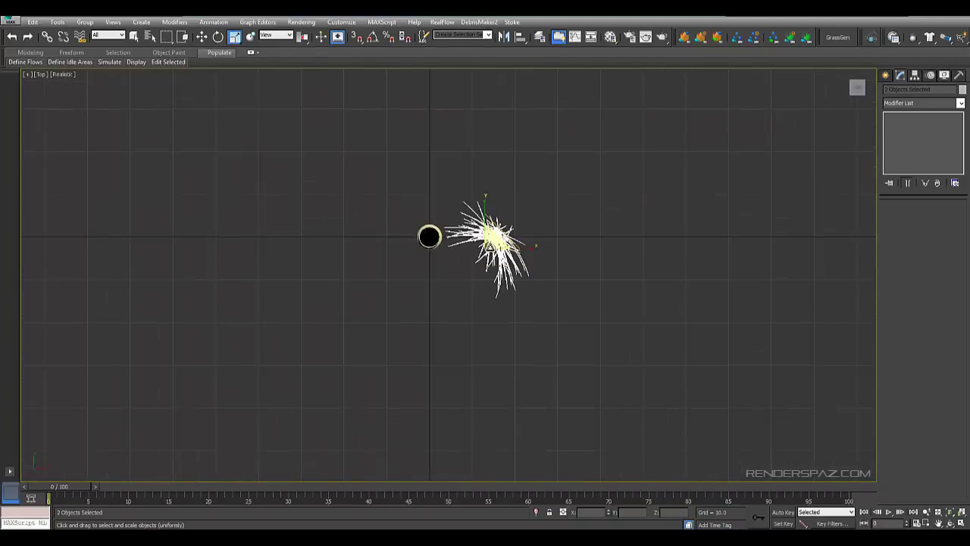
scroll(487, 244, up, 3)
drag(491, 256, 463, 320)
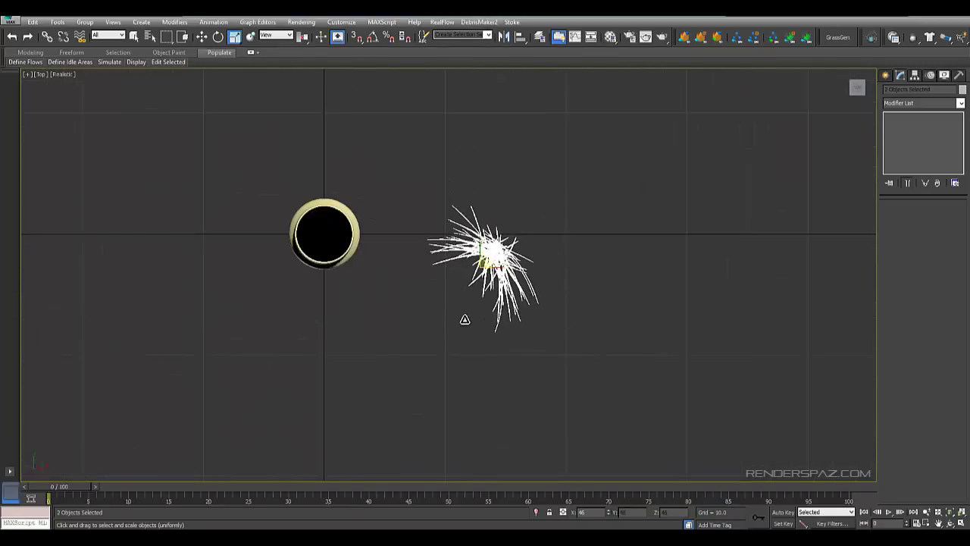
Move both grass meshes over the vase's centre in Top view, and lower them into its mouth in Front view.
click(203, 37)
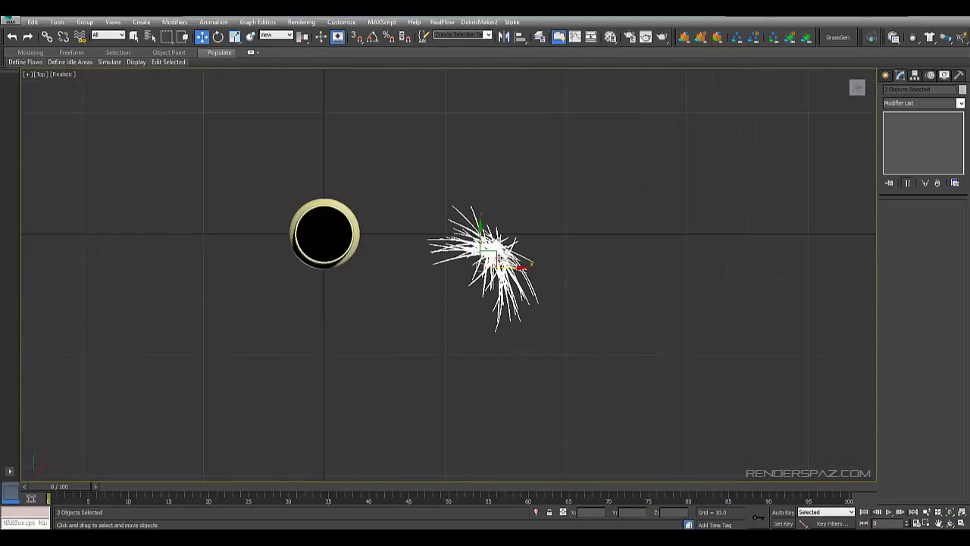
drag(489, 258, 317, 229)
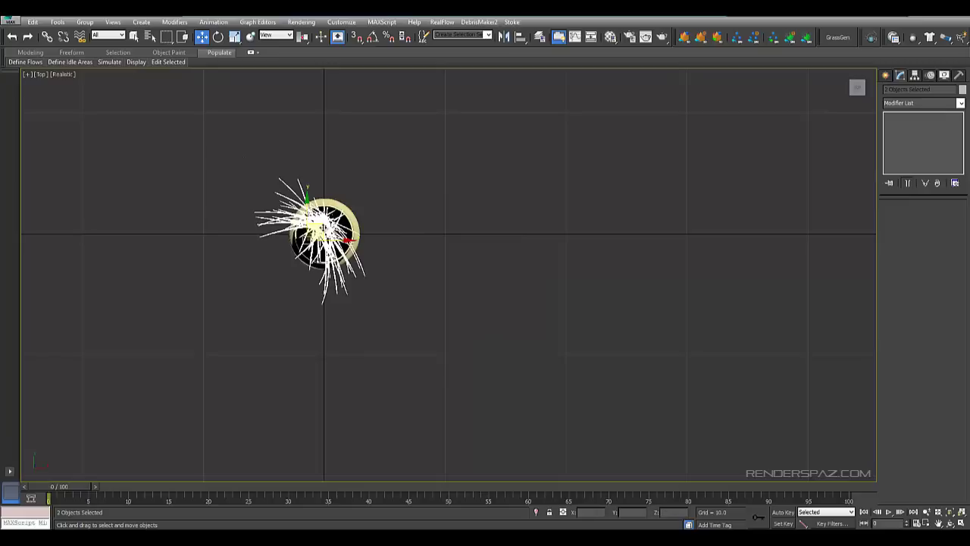
key(f)
middle_drag(387, 238, 339, 367)
scroll(455, 171, down, 2)
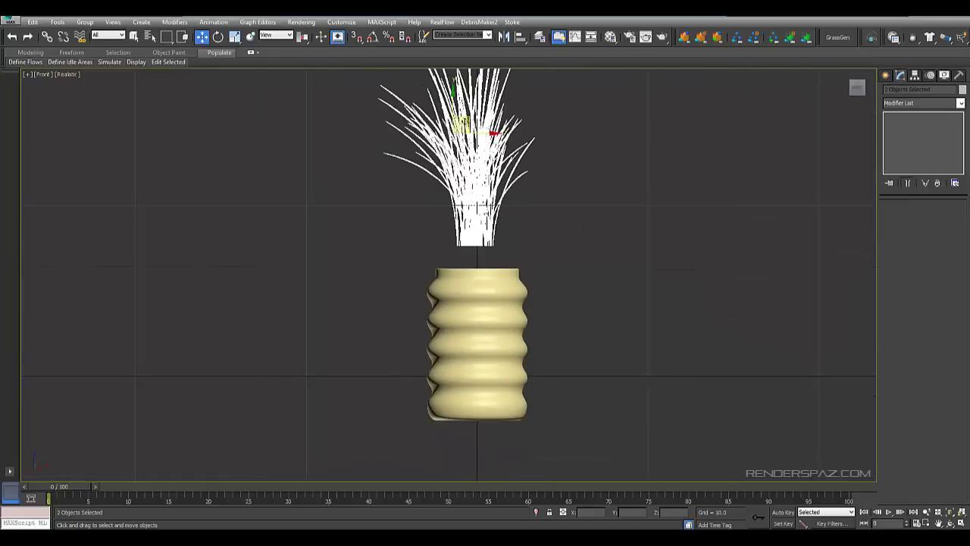
drag(461, 125, 471, 203)
Hide the viewport grid, deselect the grass and return to the Perspective view of the vase.
key(g)
click(633, 228)
scroll(624, 287, down, 2)
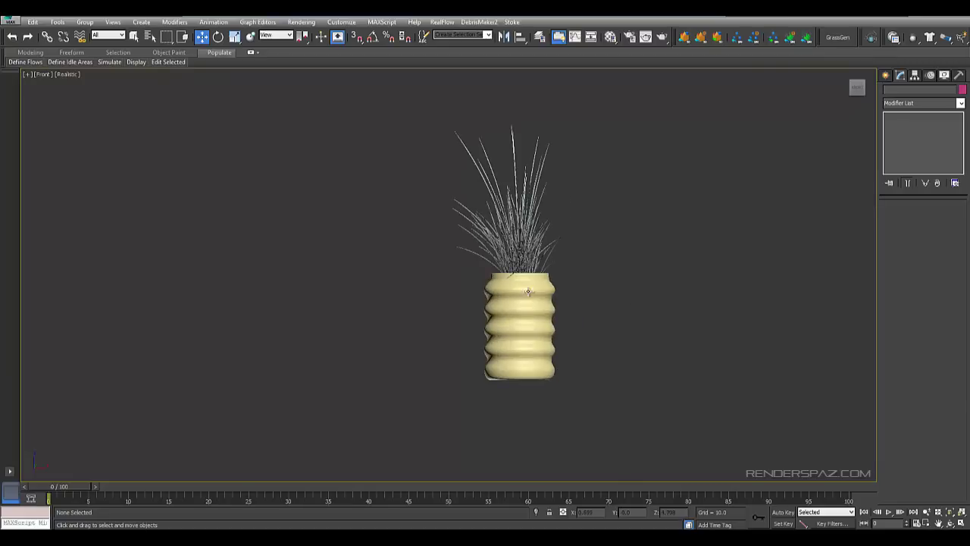
key(p)
alt+middle_drag(626, 320, 529, 363)
Clone the tall grass mesh as one copy rotated about 136 degrees around its Z axis.
click(426, 303)
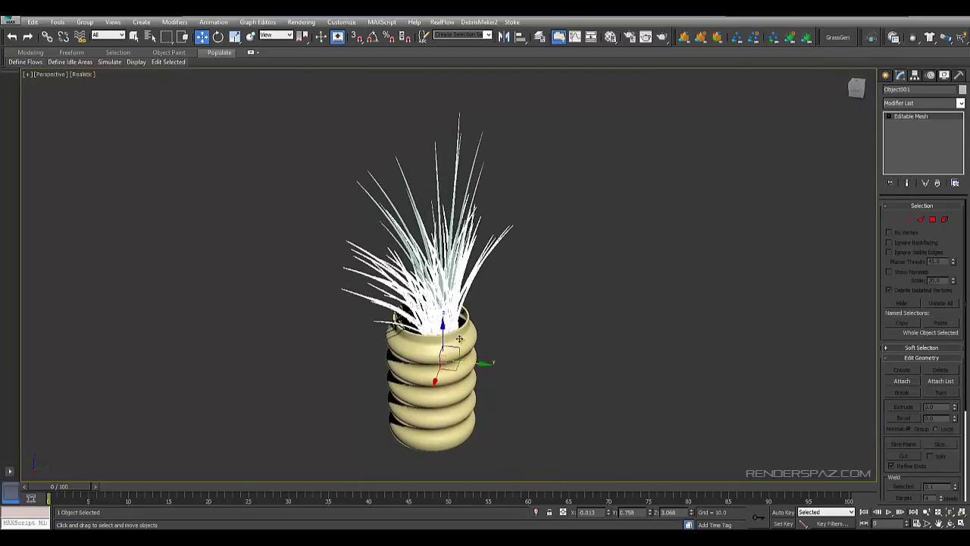
click(421, 206)
click(410, 195)
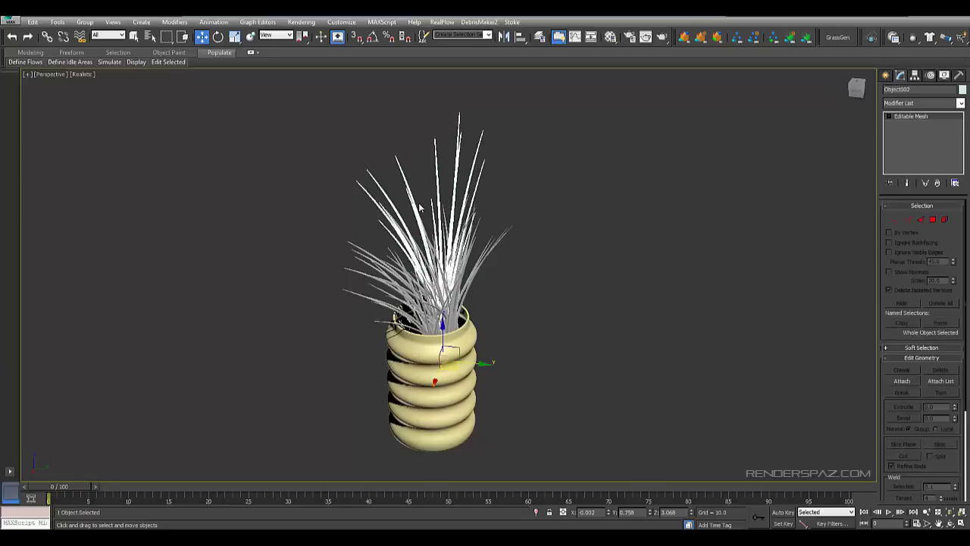
key(e)
scroll(481, 409, up, 3)
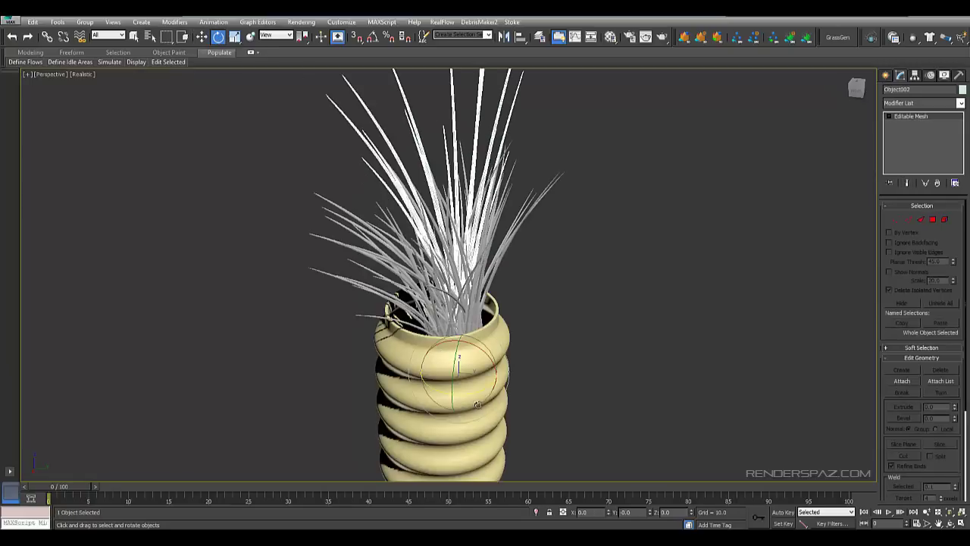
mouse_move(473, 391)
shift+mouse_down()
mouse_move(288, 349)
mouse_move(337, 361)
mouse_move(325, 361)
shift+mouse_up()
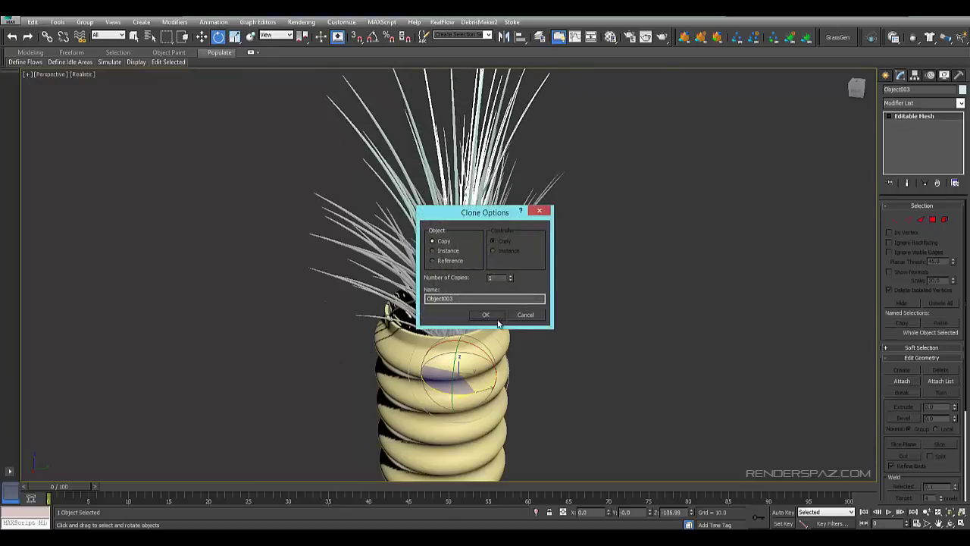
click(488, 315)
key(w)
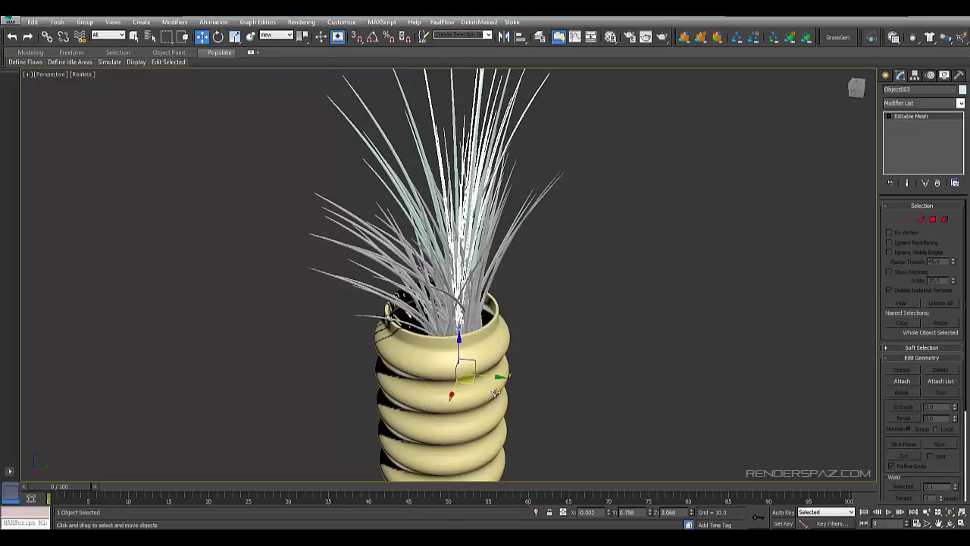
drag(494, 392, 494, 284)
alt+middle_drag(495, 282, 494, 252)
click(495, 253)
Clone the short grass mesh as one copy rotated about 118 degrees around its Z axis.
click(439, 284)
alt+middle_drag(439, 284, 434, 294)
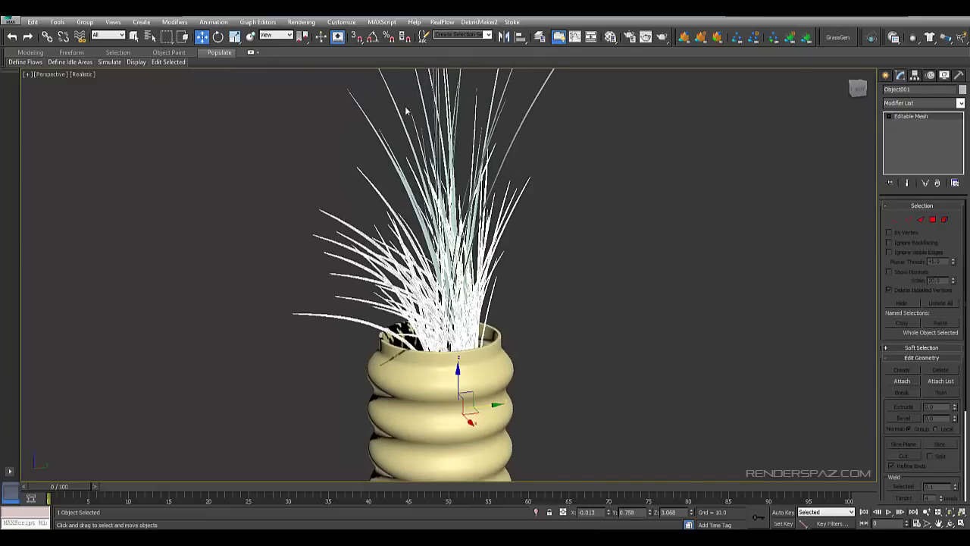
click(217, 36)
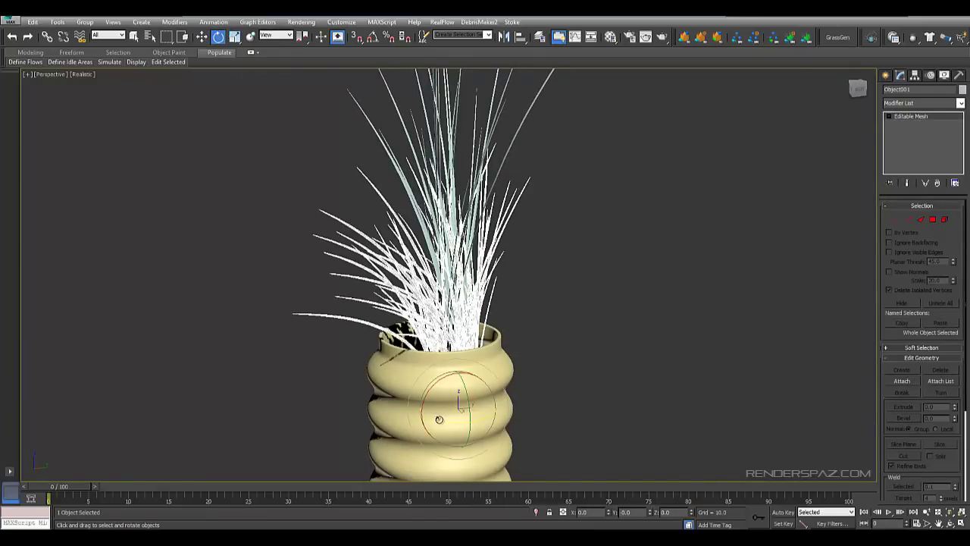
mouse_move(438, 420)
shift+mouse_down()
mouse_move(559, 431)
mouse_move(484, 430)
shift+mouse_up()
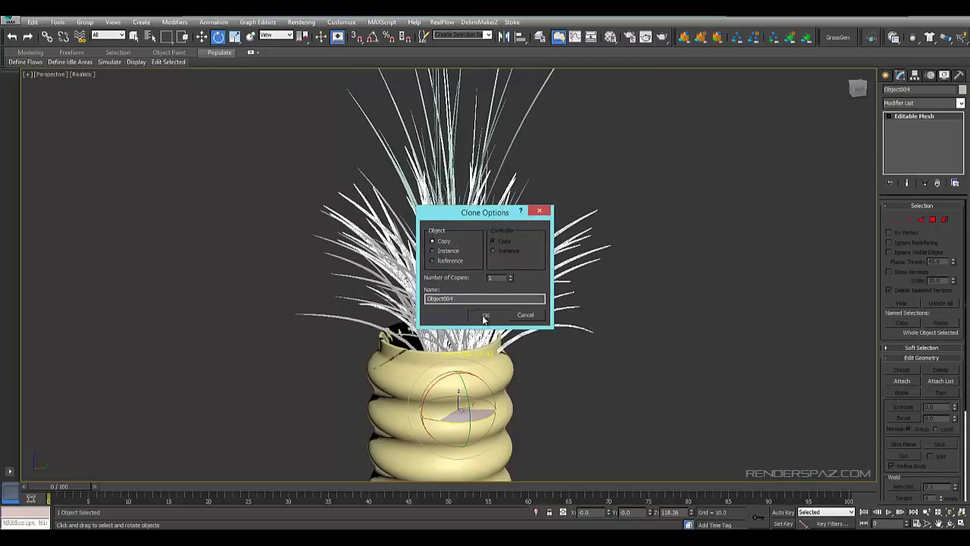
click(486, 315)
Rotate the short grass copy further and reposition it within the vase's mouth to even out the tuft.
drag(444, 423, 516, 421)
alt+middle_drag(491, 215, 454, 269)
key(w)
drag(480, 360, 459, 341)
alt+middle_drag(521, 320, 562, 257)
click(691, 264)
alt+middle_drag(581, 306, 625, 262)
click(562, 238)
click(534, 260)
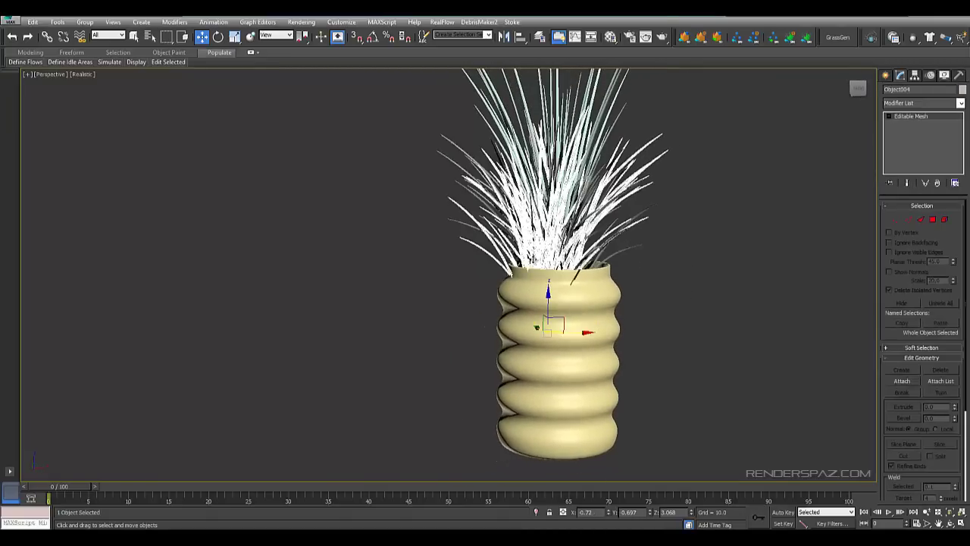
drag(558, 318, 571, 306)
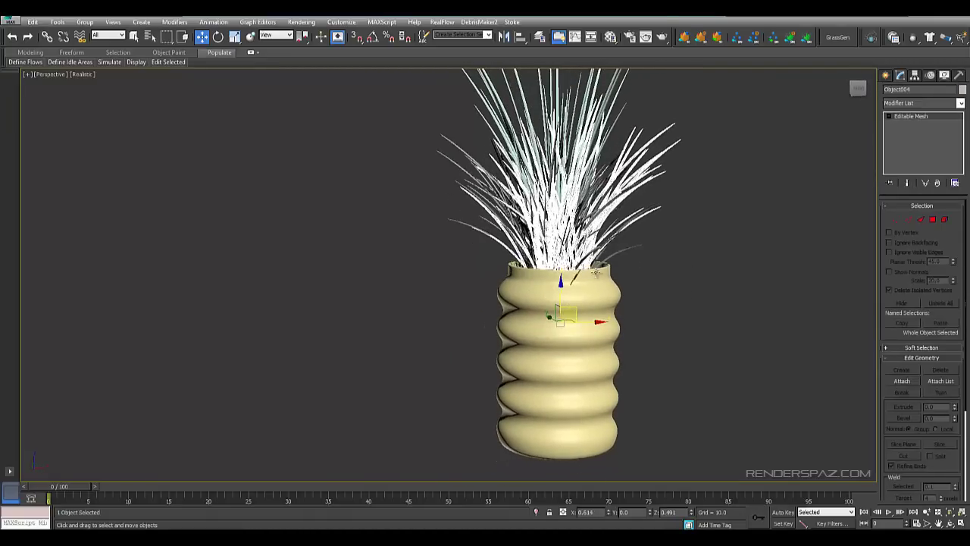
click(676, 289)
Examine the fullness and placement of the grass in the vase from the side.
alt+middle_drag(675, 291, 624, 266)
scroll(623, 266, down, 3)
middle_drag(652, 234, 616, 250)
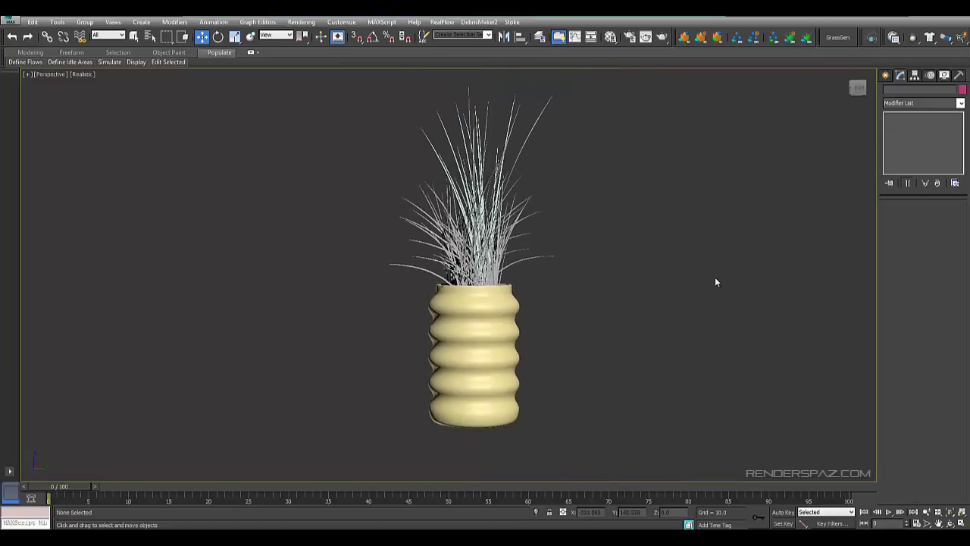
middle_drag(719, 275, 648, 278)
middle_drag(586, 242, 589, 239)
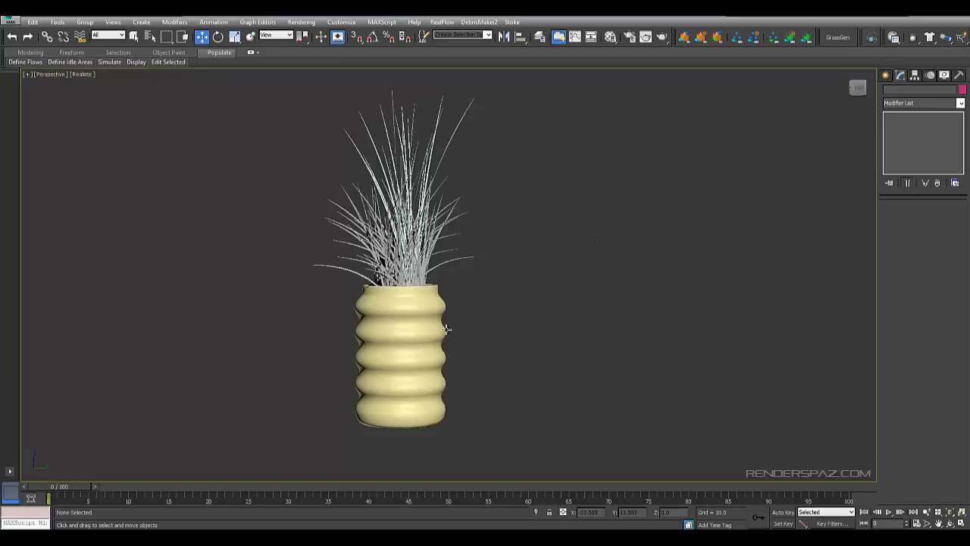
click(376, 188)
click(235, 254)
drag(618, 453, 620, 455)
click(511, 252)
middle_drag(564, 315, 632, 348)
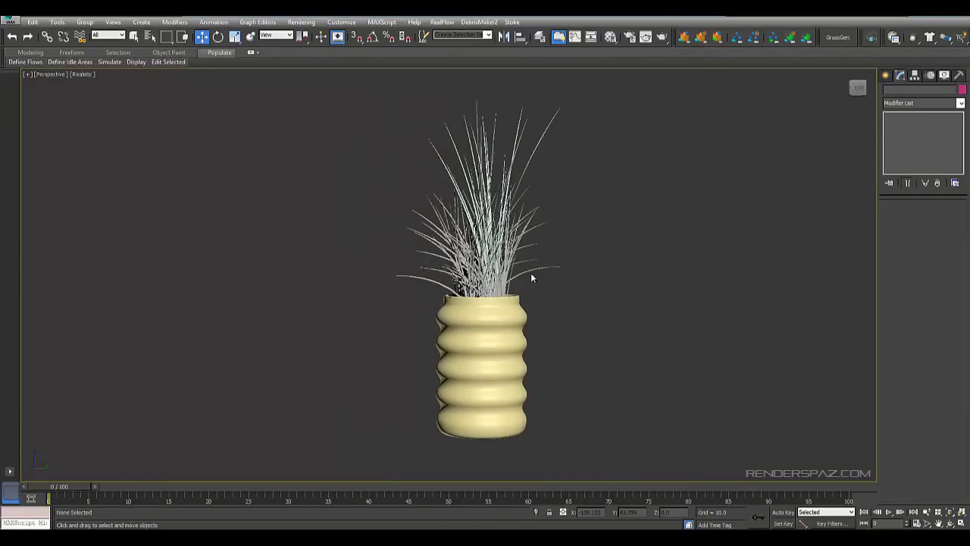
middle_drag(628, 241, 687, 237)
middle_drag(642, 267, 642, 264)
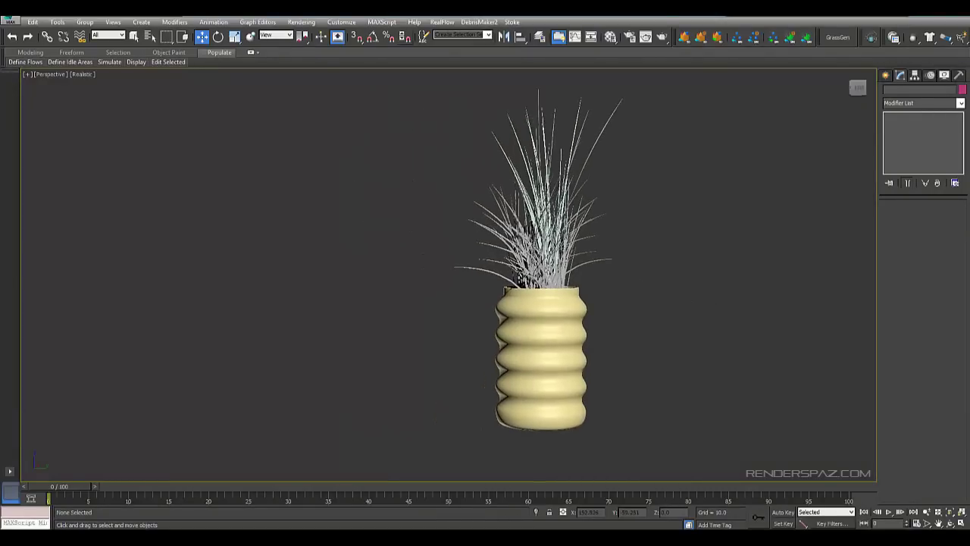
Open the render setup's Kernel settings and launch the OctaneRender viewport.
click(299, 21)
click(311, 44)
click(226, 85)
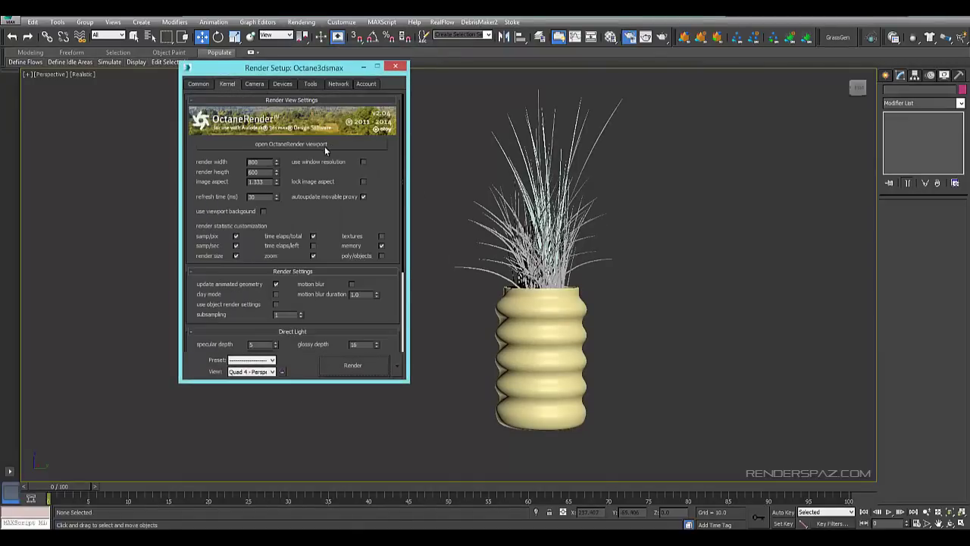
middle_drag(709, 298, 755, 274)
middle_drag(733, 243, 740, 266)
drag(324, 70, 291, 97)
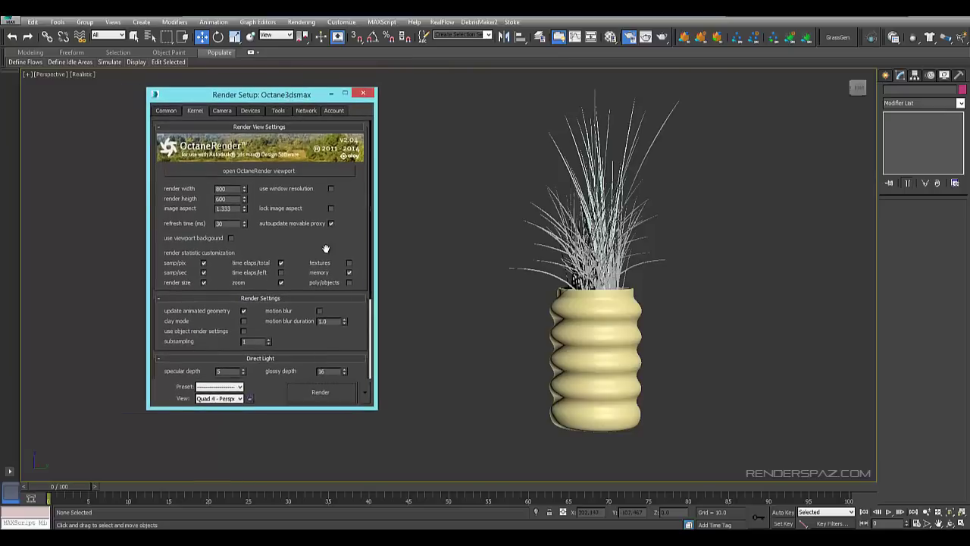
middle_drag(523, 319, 585, 313)
click(271, 174)
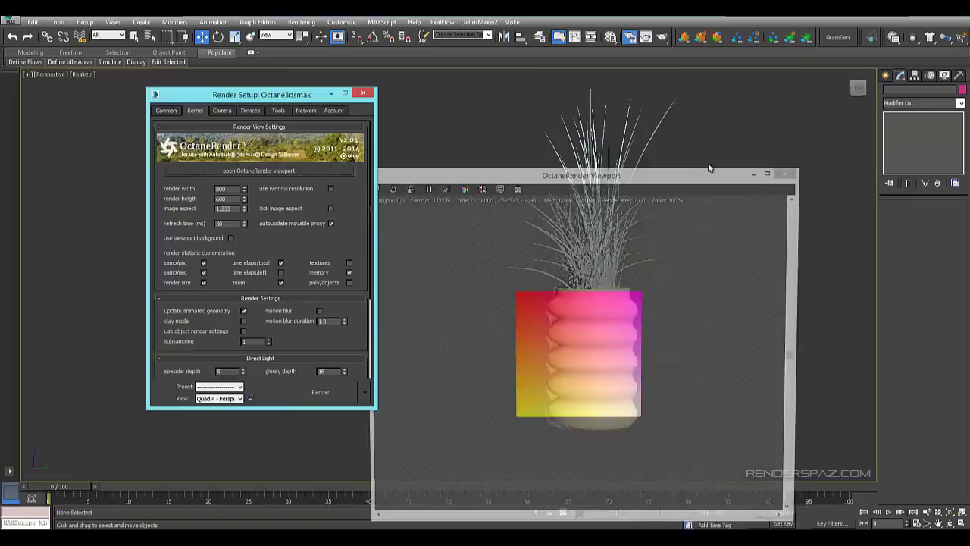
Frame the grass and the upper part of the vase close up for the live render.
middle_drag(659, 103, 617, 77)
middle_drag(732, 126, 656, 106)
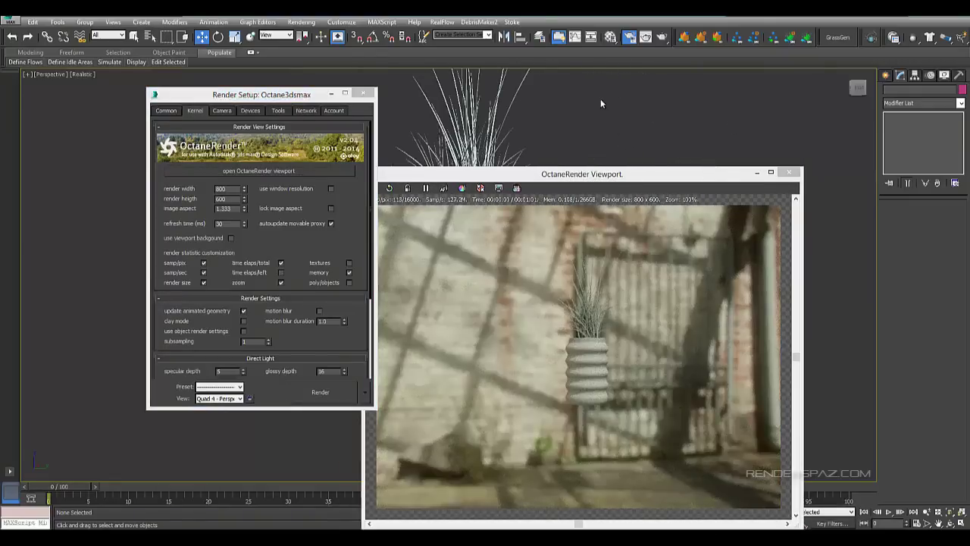
scroll(599, 100, up, 3)
scroll(532, 99, up, 3)
middle_drag(532, 99, 532, 74)
scroll(533, 74, down, 3)
scroll(546, 73, up, 3)
Arrange the OctaneRender viewport and the Render Setup window side by side.
drag(639, 174, 309, 179)
drag(228, 94, 537, 77)
drag(776, 68, 750, 88)
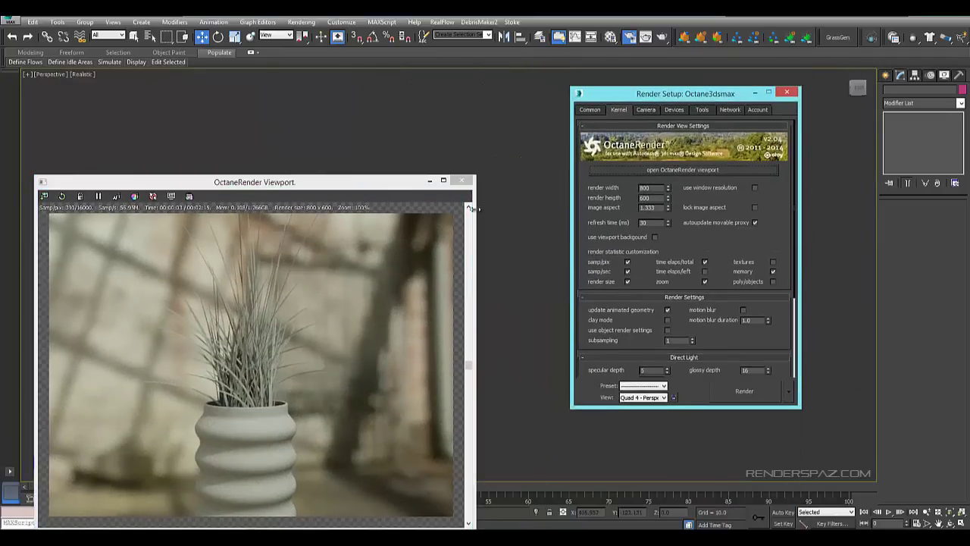
Close the Render Setup window, move the OctaneRender viewport aside and reframe the grass and vase in the perspective view.
click(786, 91)
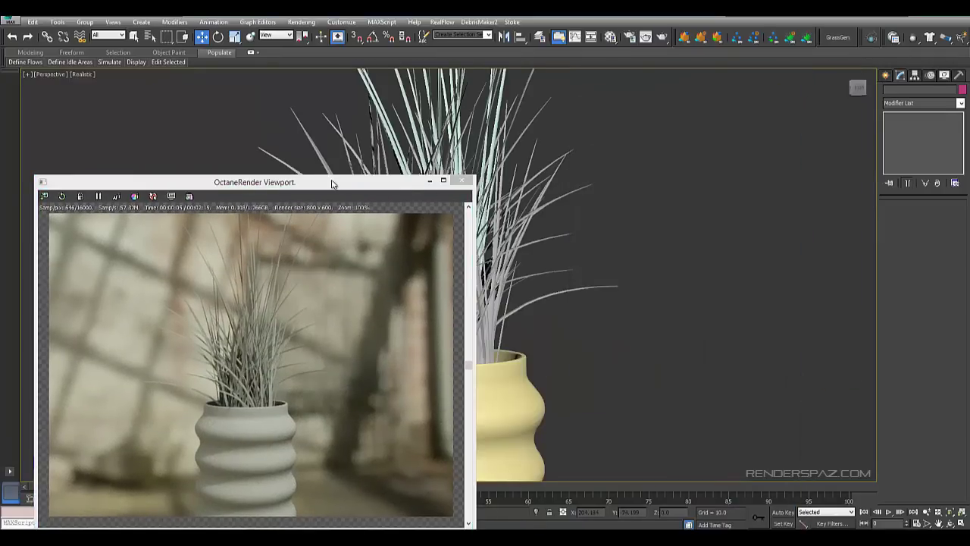
drag(331, 184, 311, 97)
drag(318, 55, 313, 63)
middle_drag(574, 225, 626, 160)
scroll(623, 305, up, 5)
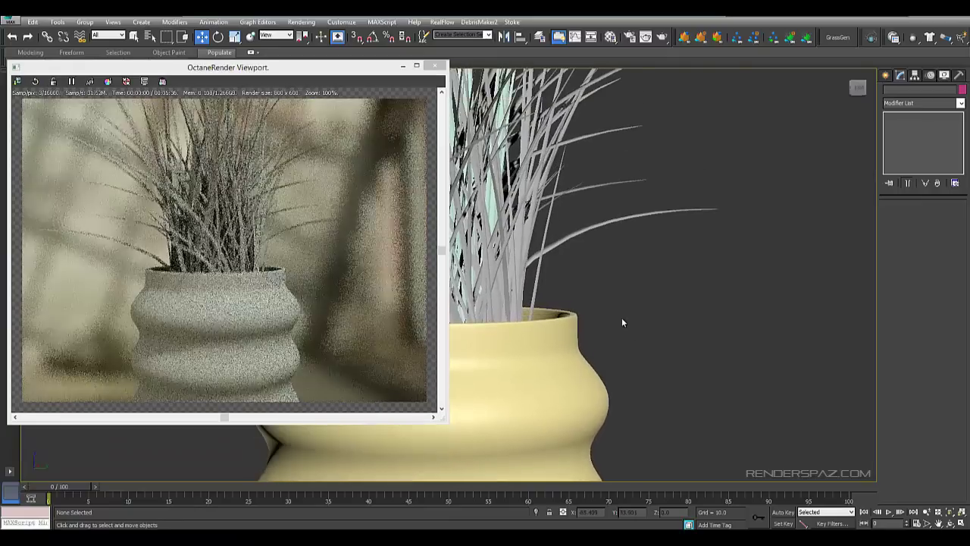
middle_drag(674, 250, 592, 265)
scroll(683, 283, down, 4)
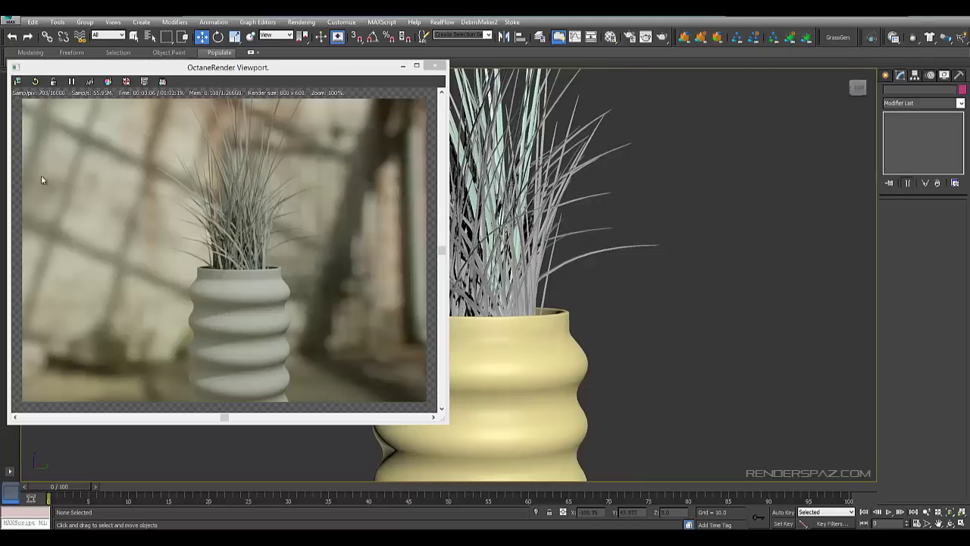
click(299, 22)
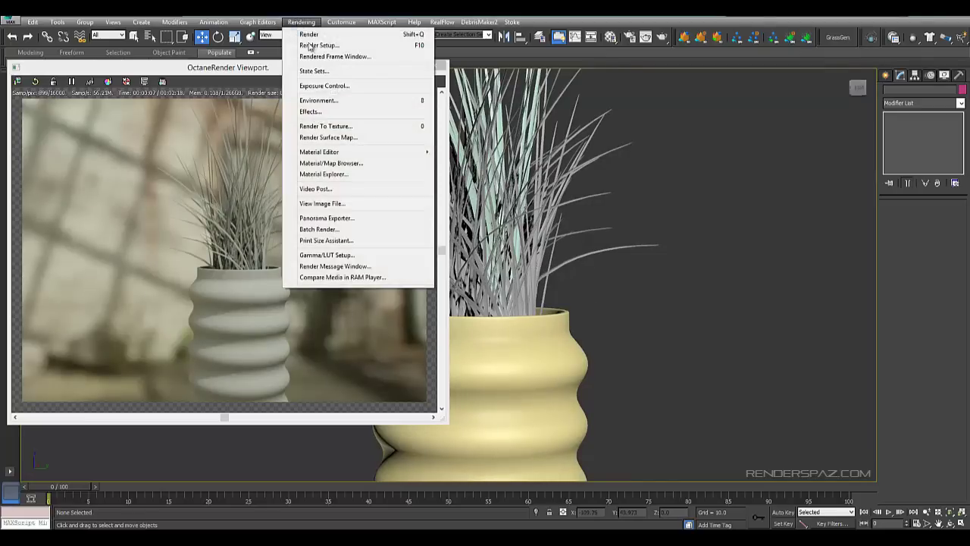
click(655, 312)
click(484, 377)
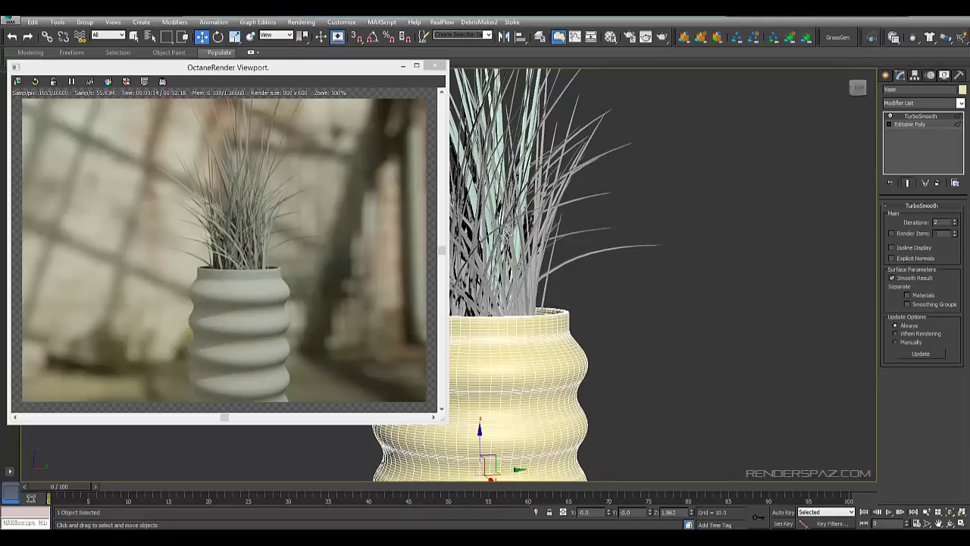
click(507, 232)
click(681, 205)
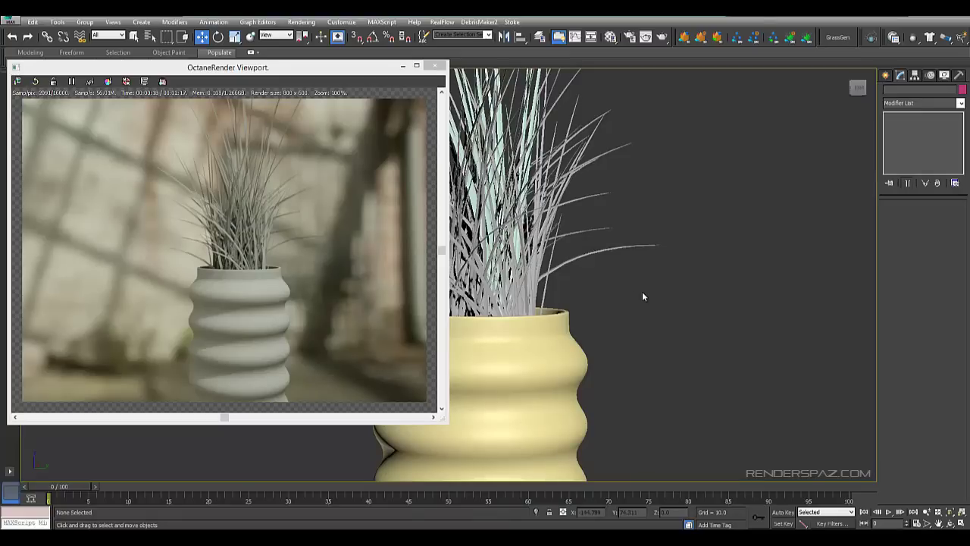
Open the Material Editor and check the texture environment map assigned in the Environment settings.
key(m)
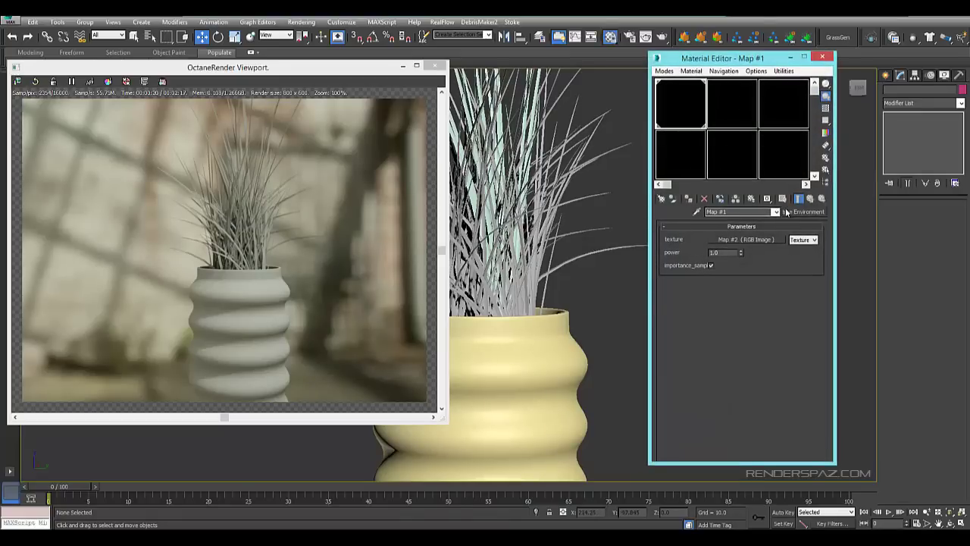
click(301, 22)
click(326, 100)
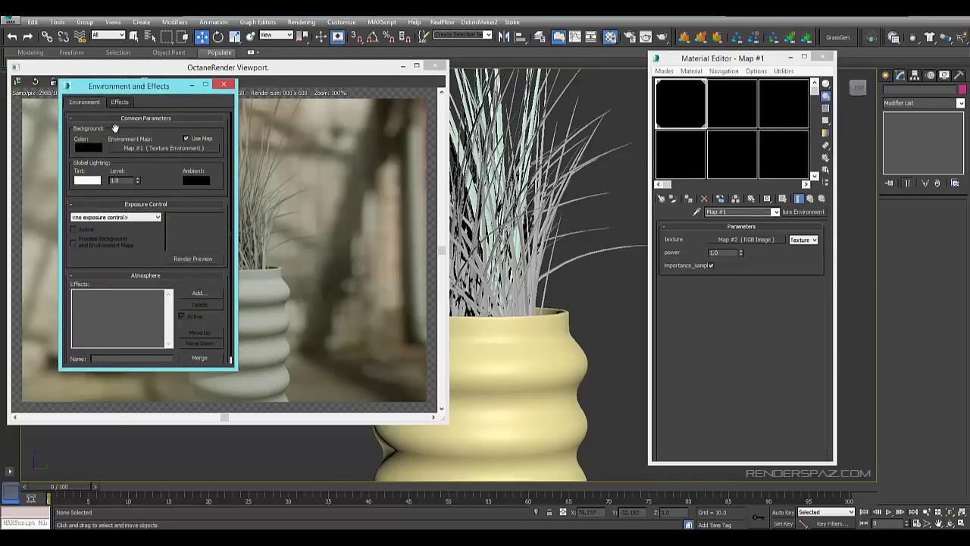
click(222, 86)
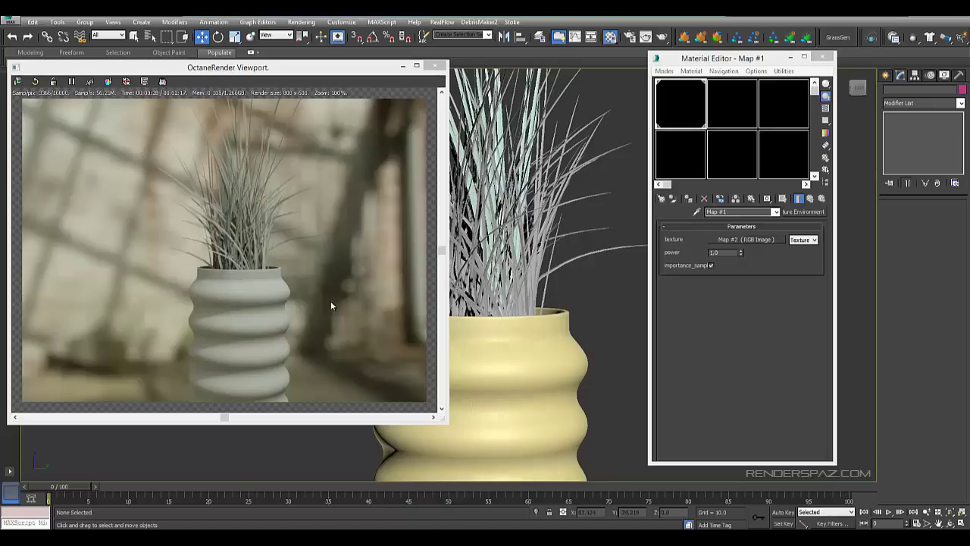
Review the Direct Light and kernel type options in the OctaneRender Kernel settings.
click(301, 21)
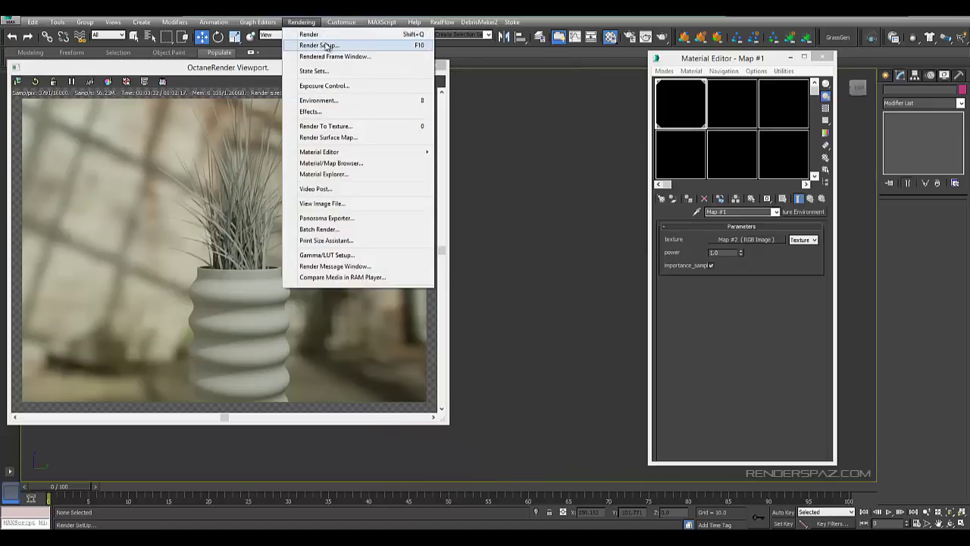
click(327, 46)
click(645, 110)
click(619, 110)
scroll(587, 262, down, 2)
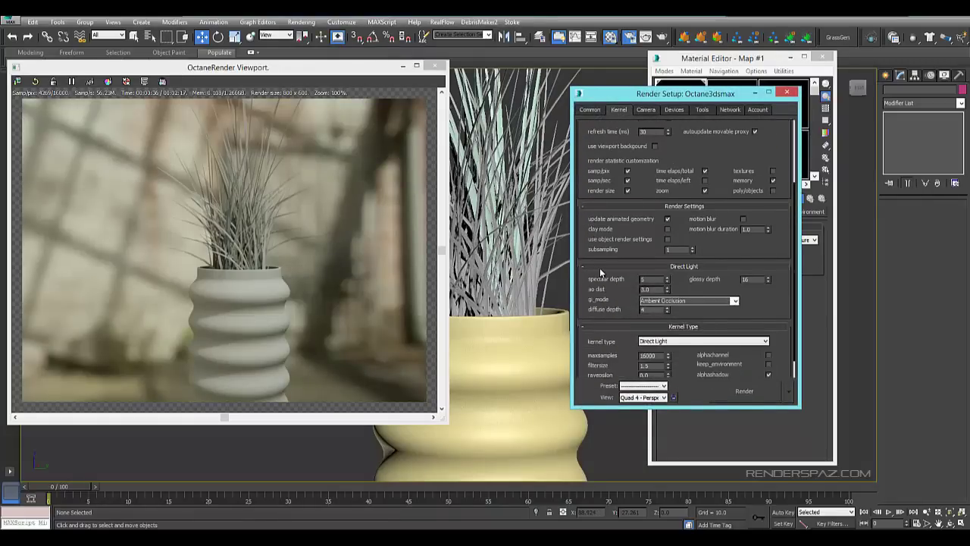
scroll(589, 288, down, 2)
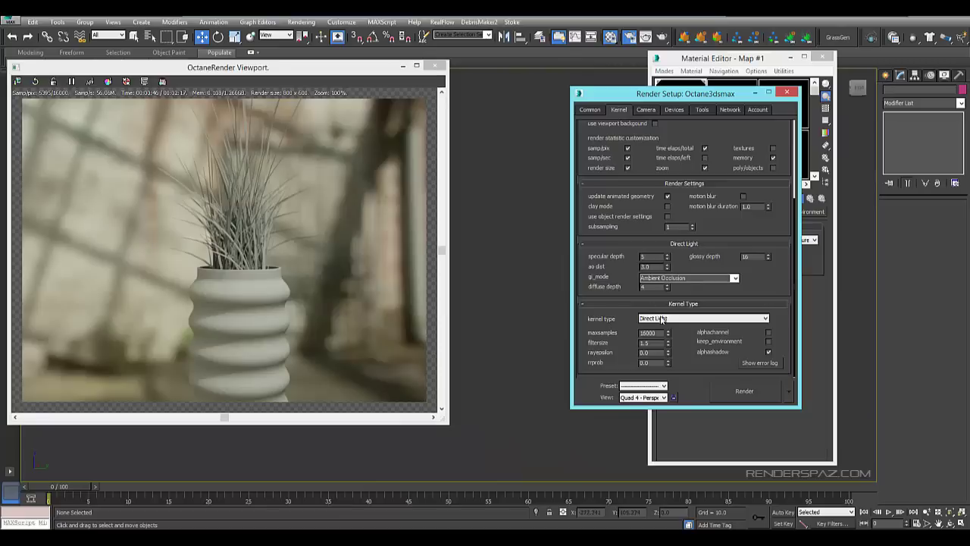
click(787, 94)
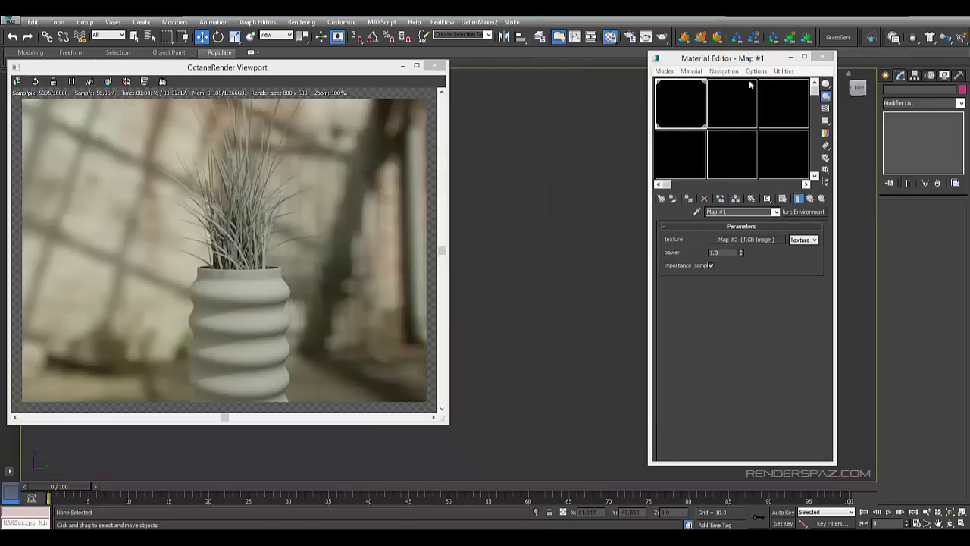
Select the 07 - Default material slot and apply an Octane device configuration with only the second GeForce GTX 690 active.
click(664, 167)
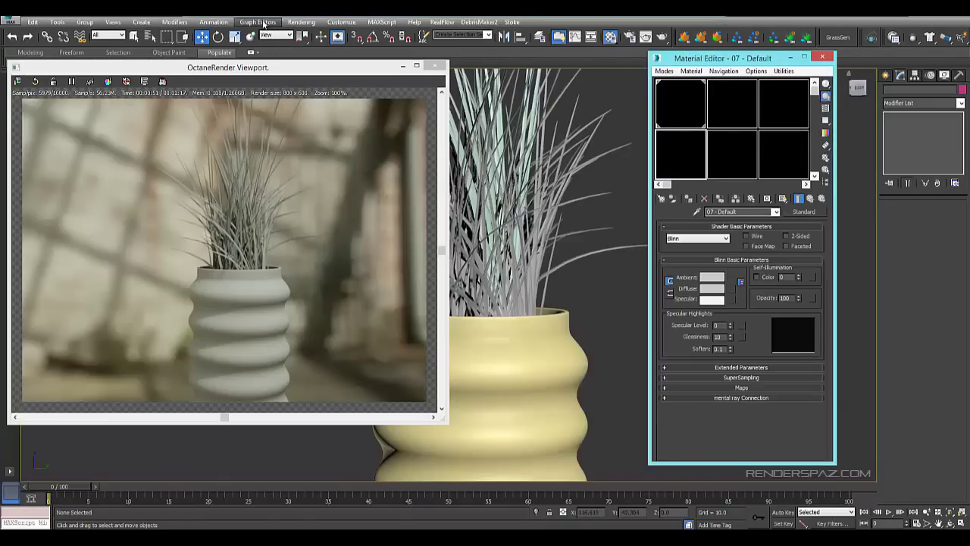
click(301, 22)
click(319, 44)
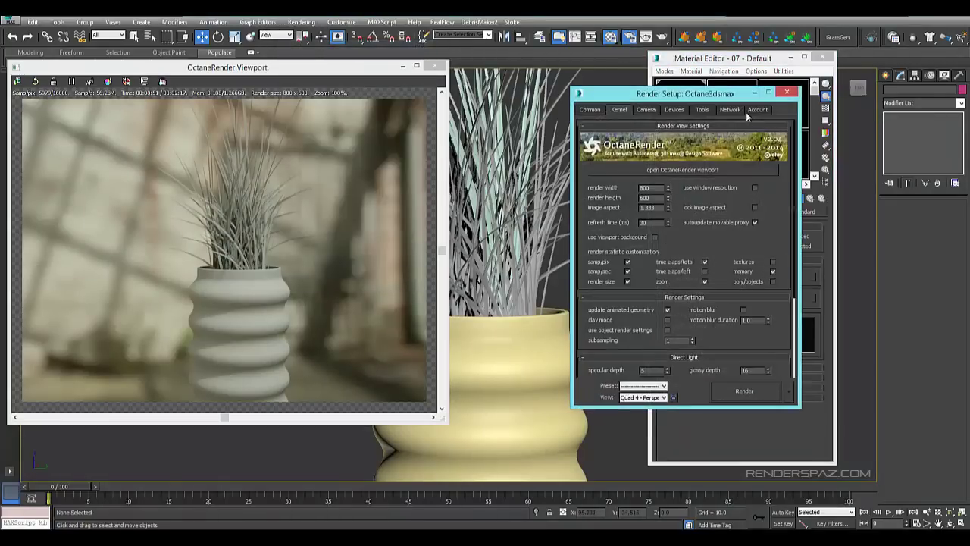
click(719, 111)
click(705, 111)
click(682, 112)
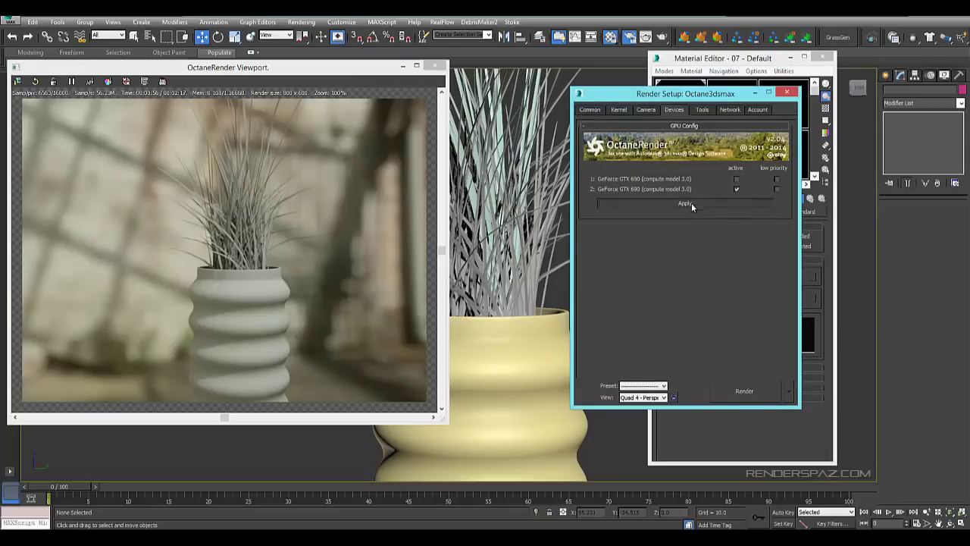
click(788, 93)
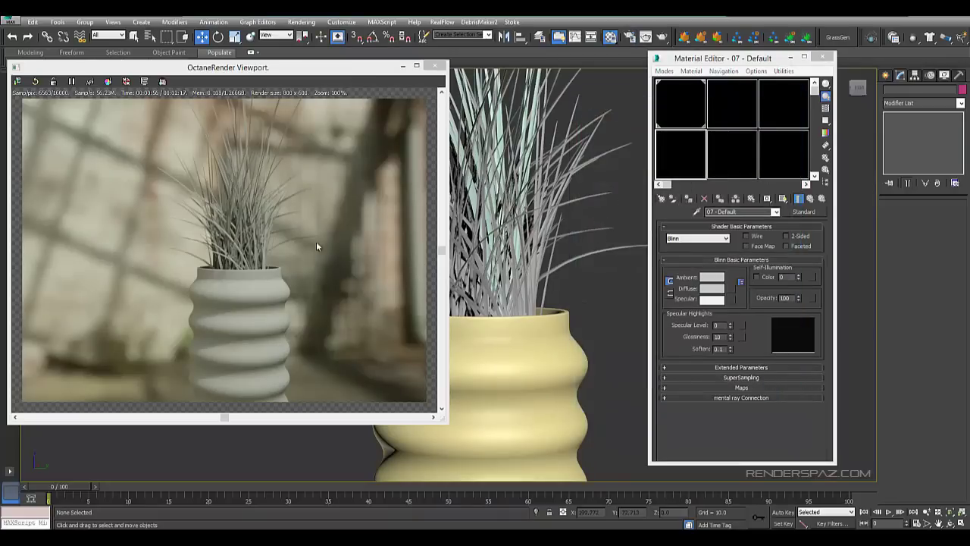
Shift the OctaneRender viewport slightly and frame the ribbed upper part of the vase close up for the live render.
drag(250, 69, 283, 71)
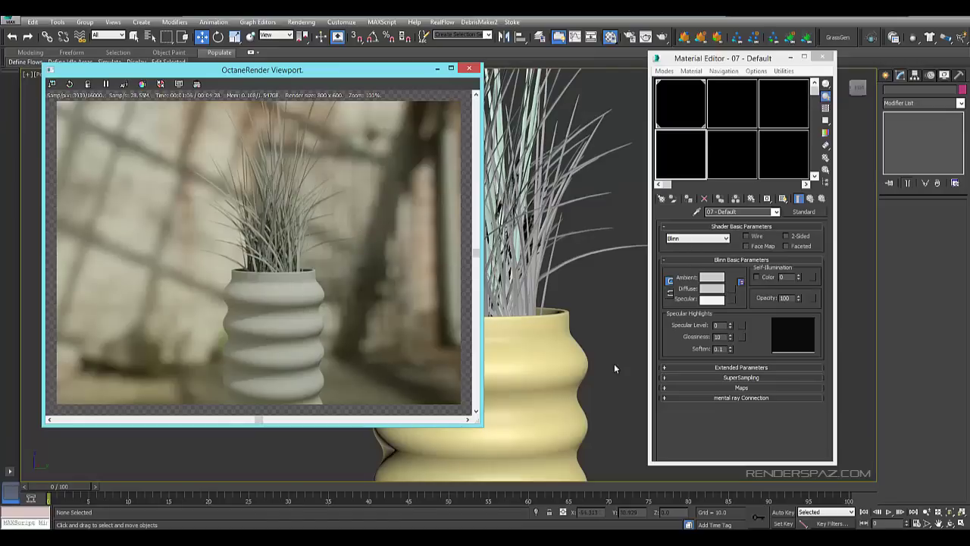
scroll(602, 353, up, 5)
scroll(595, 338, up, 3)
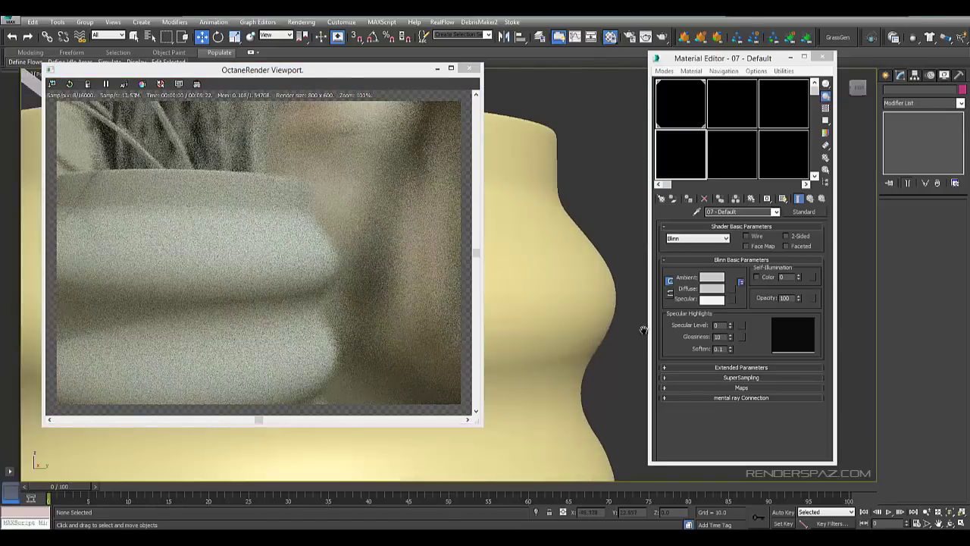
scroll(643, 329, down, 3)
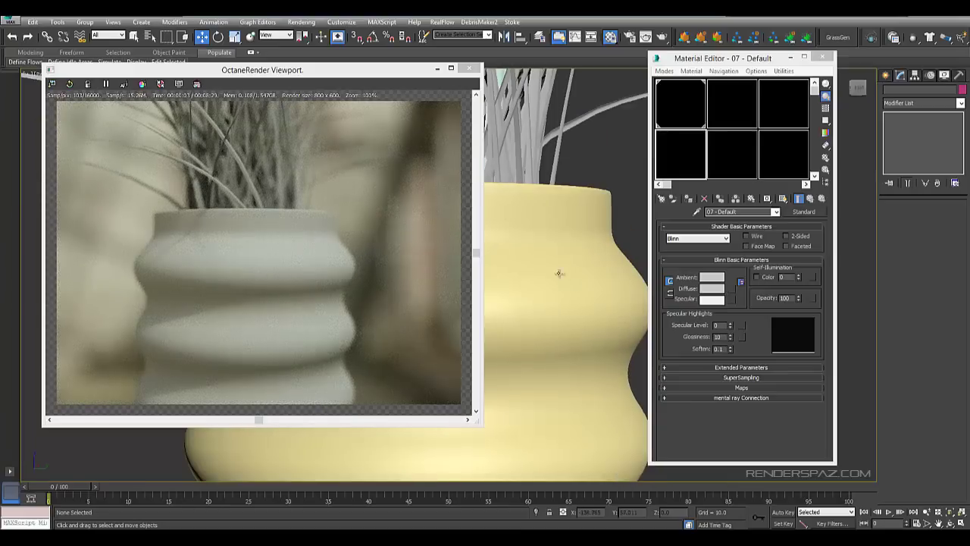
click(123, 84)
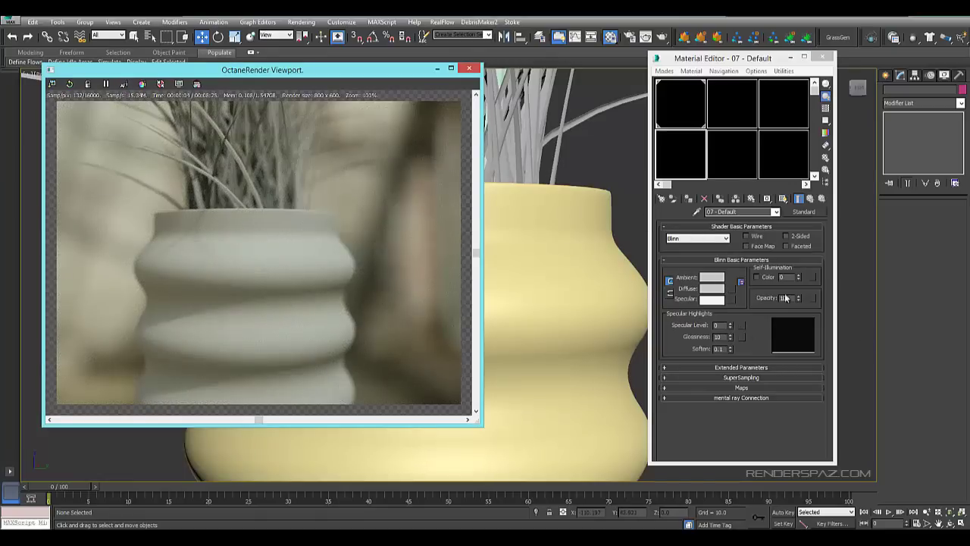
alt+middle_drag(562, 340, 580, 324)
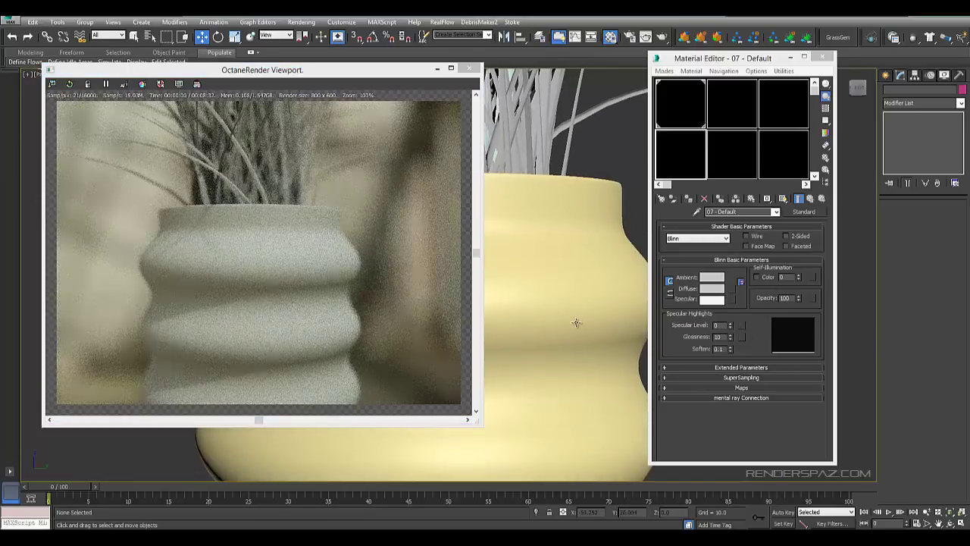
scroll(576, 322, down, 2)
scroll(578, 323, up, 2)
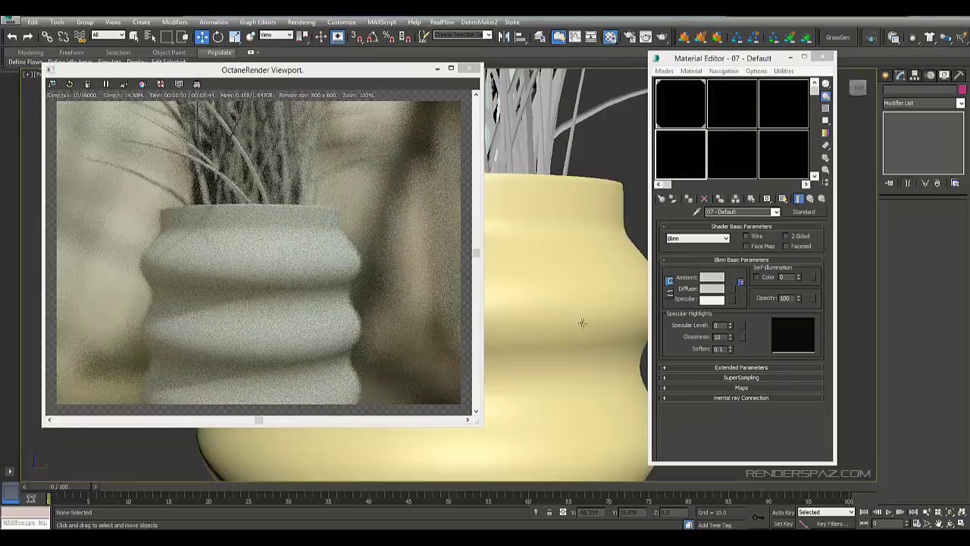
Load an Octane Glossy Material from the Material/Map Browser into the 07 - Default slot and assign it to the vase.
click(685, 148)
click(662, 197)
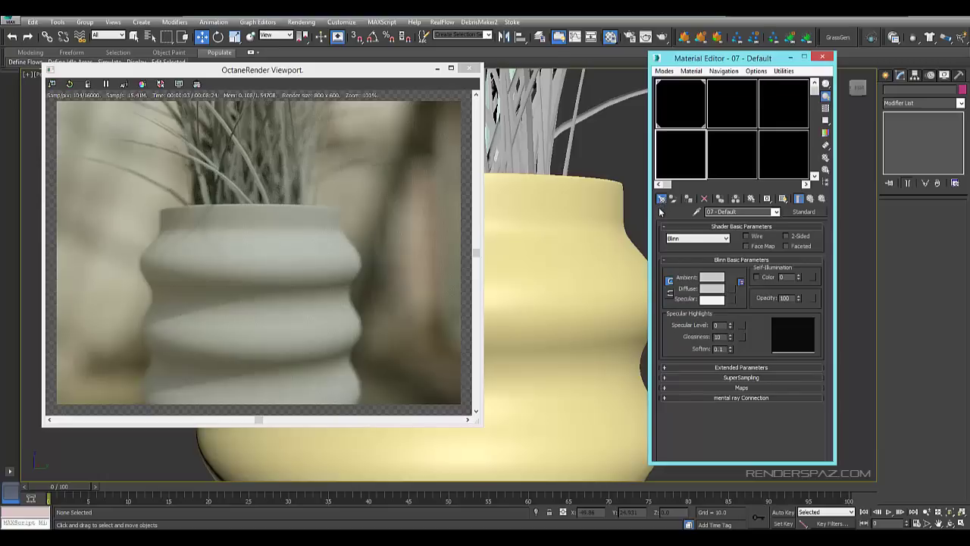
click(651, 209)
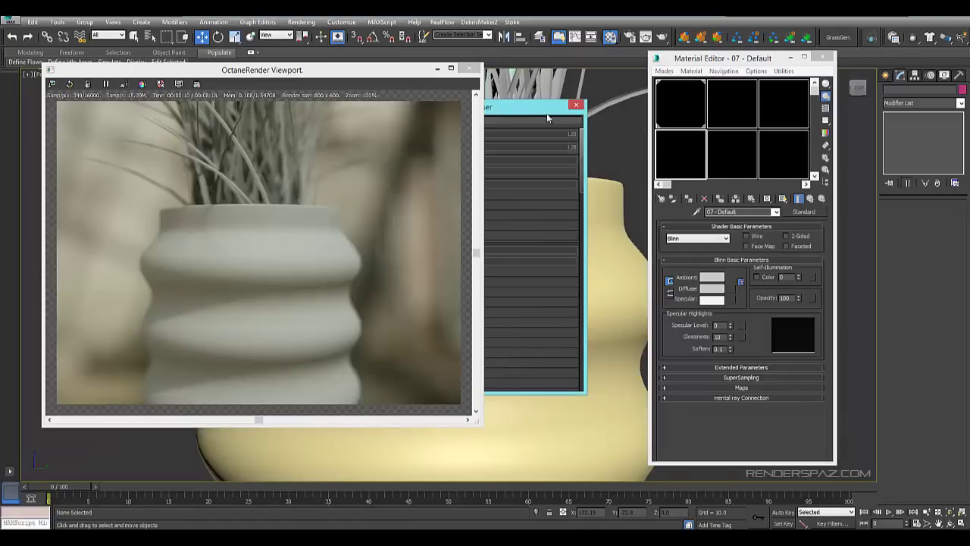
drag(615, 126, 334, 134)
click(326, 75)
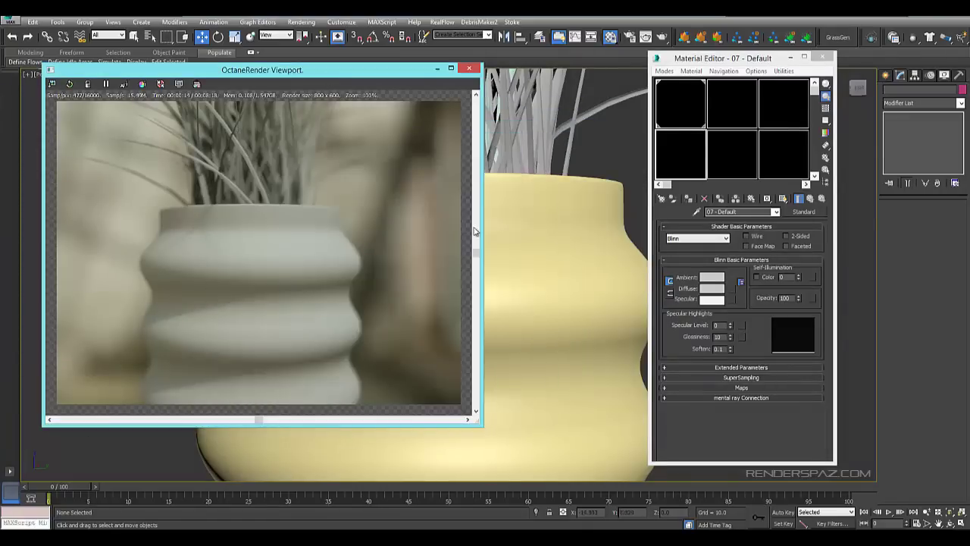
click(686, 54)
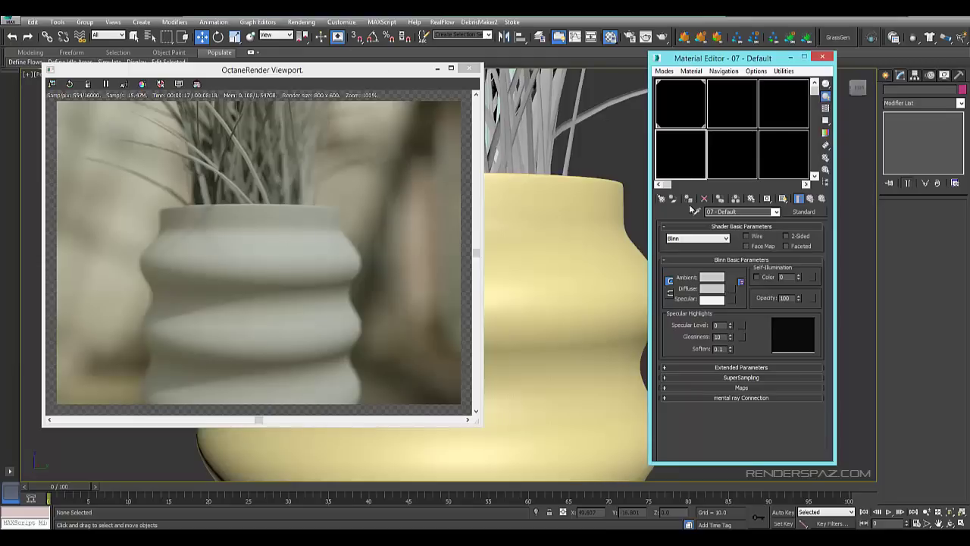
drag(339, 74, 533, 100)
click(232, 141)
drag(232, 141, 630, 149)
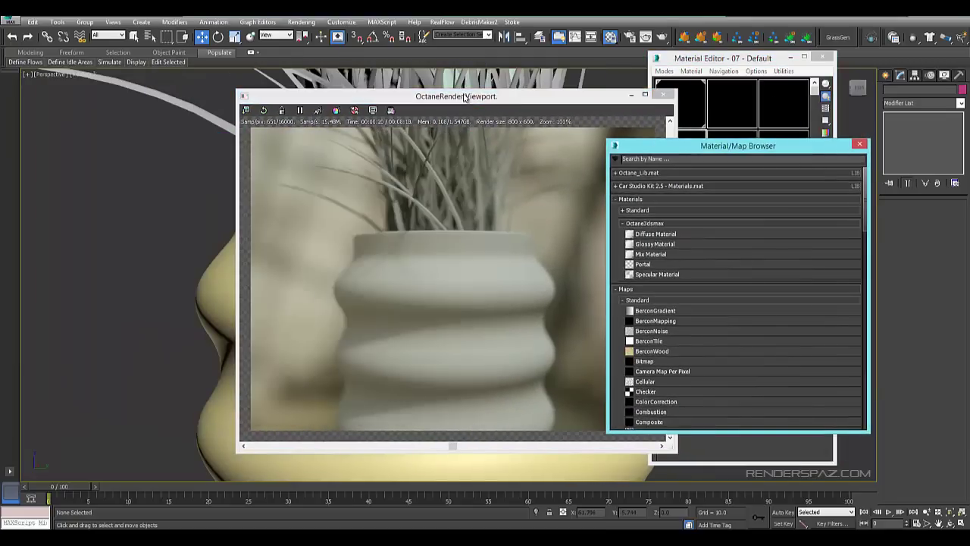
drag(465, 97, 257, 29)
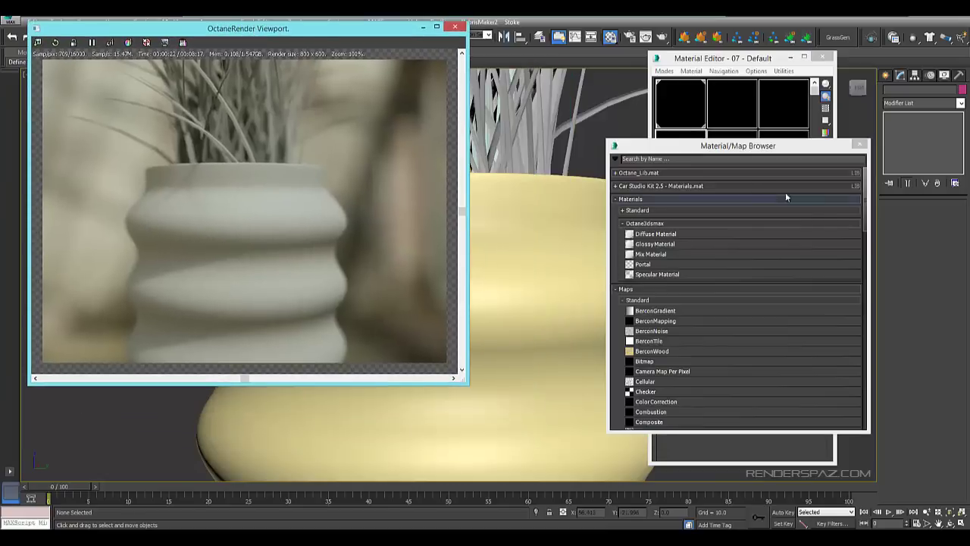
double_click(654, 244)
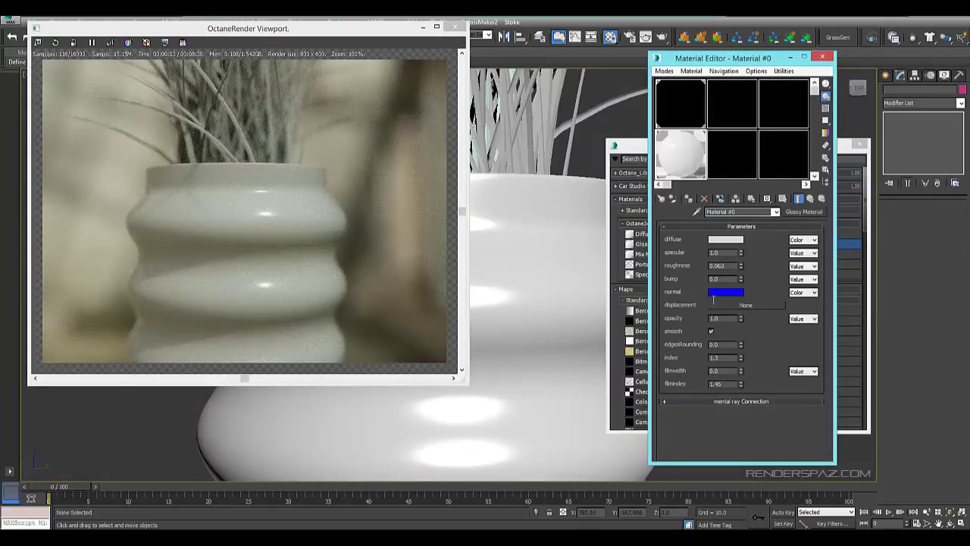
Set the glossy material's index to 1.573 and brighten its diffuse color to near white.
drag(742, 355, 743, 345)
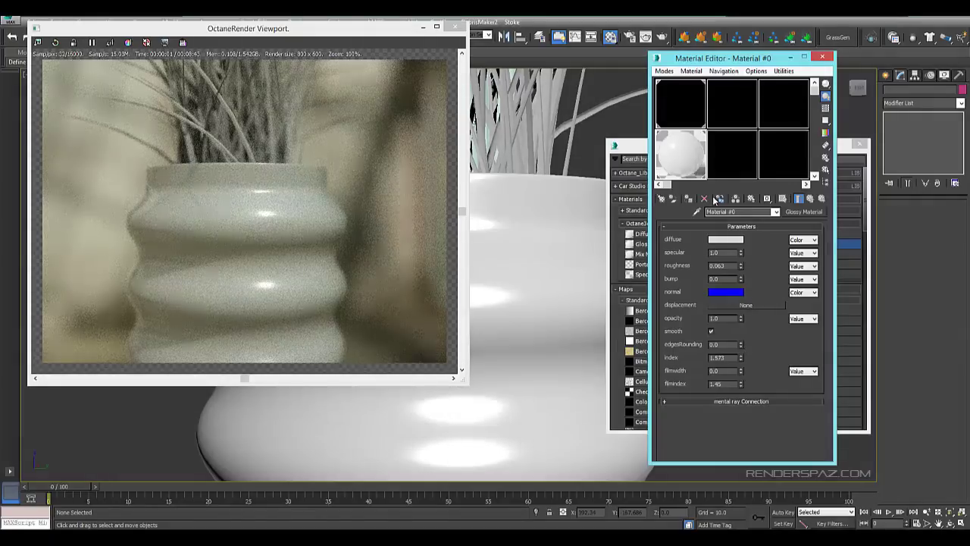
click(728, 241)
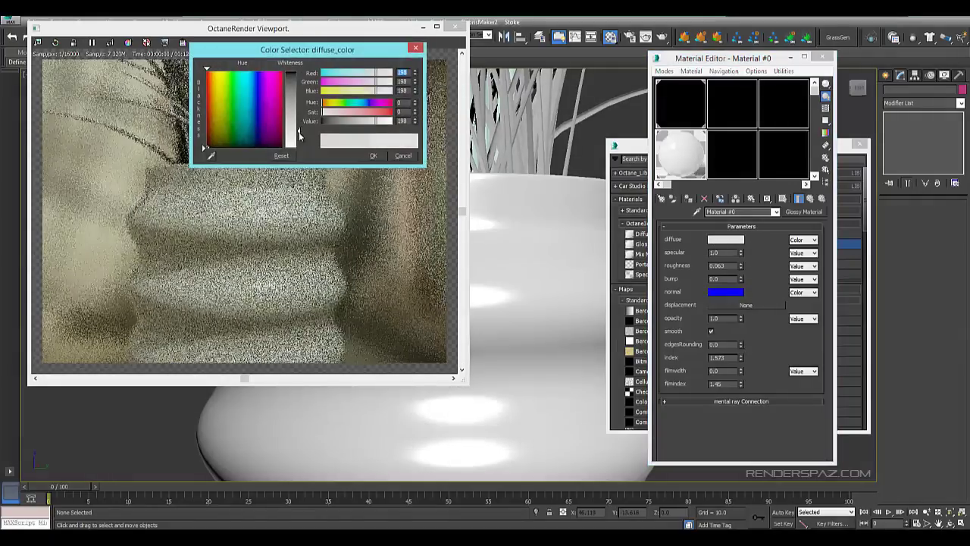
drag(298, 143, 298, 140)
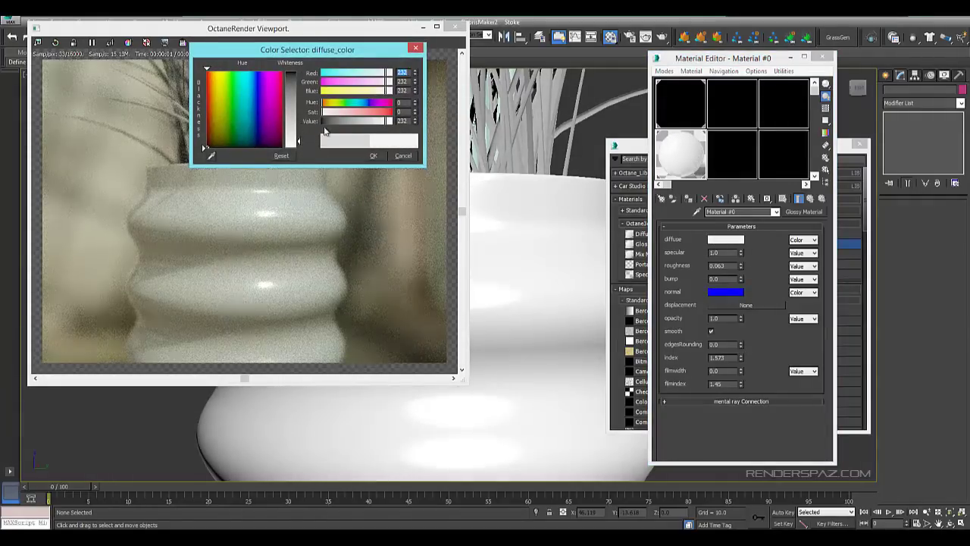
click(373, 155)
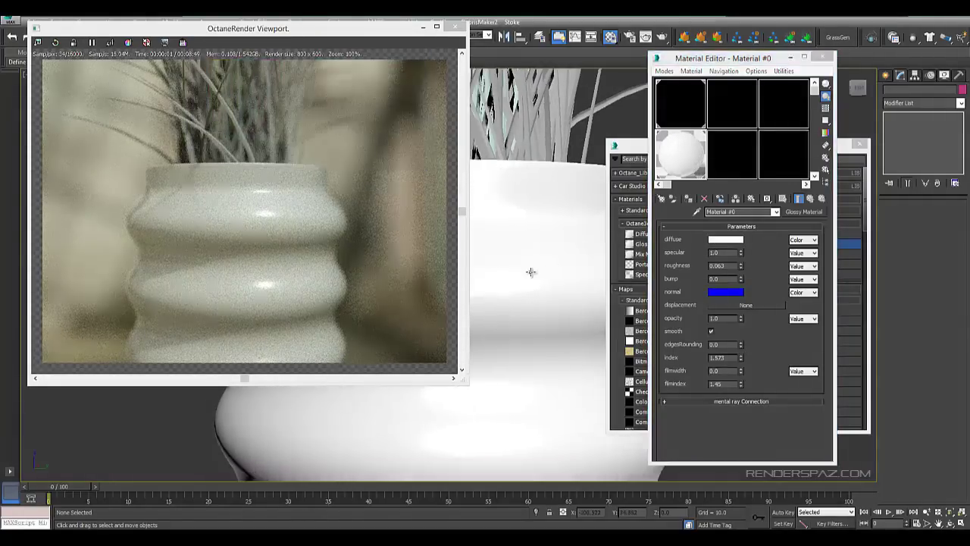
View the glossy vase from a new angle and open the Camera settings in Render Setup beside the OctaneRender viewport.
scroll(523, 277, up, 5)
scroll(602, 255, down, 5)
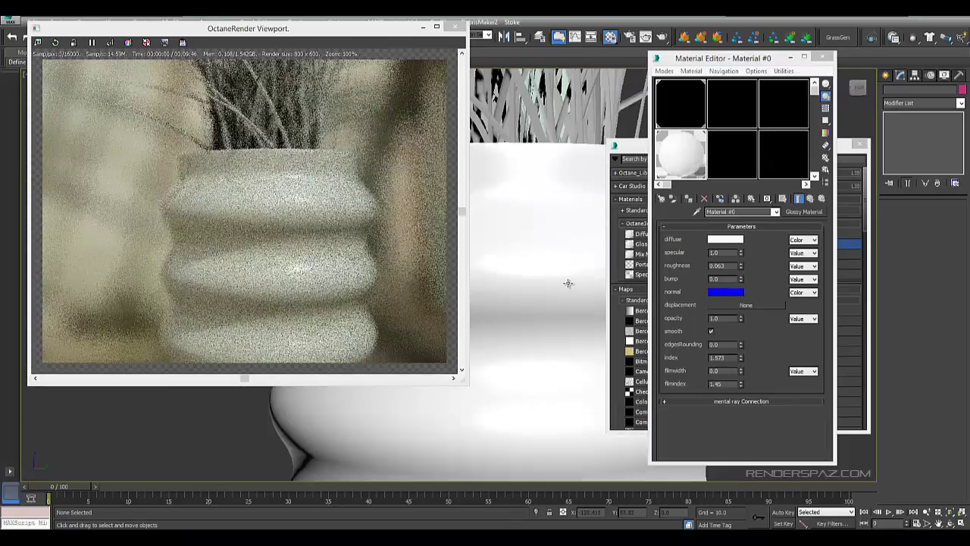
alt+middle_drag(566, 284, 467, 219)
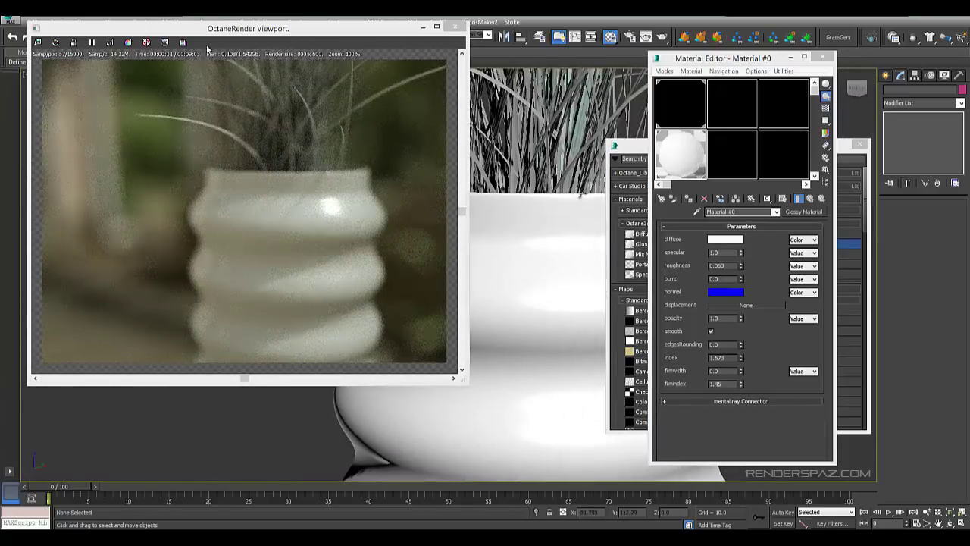
drag(280, 30, 286, 115)
click(301, 21)
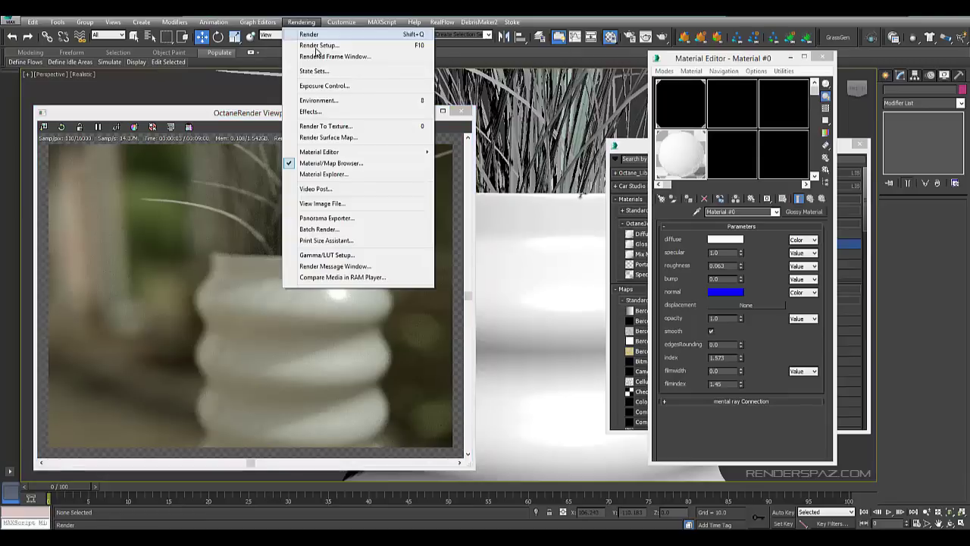
click(318, 45)
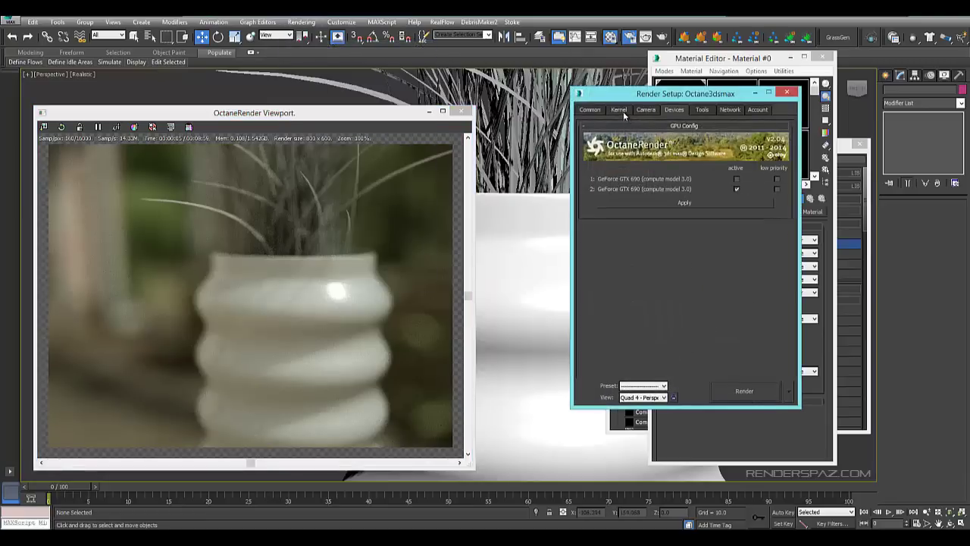
click(619, 110)
click(644, 112)
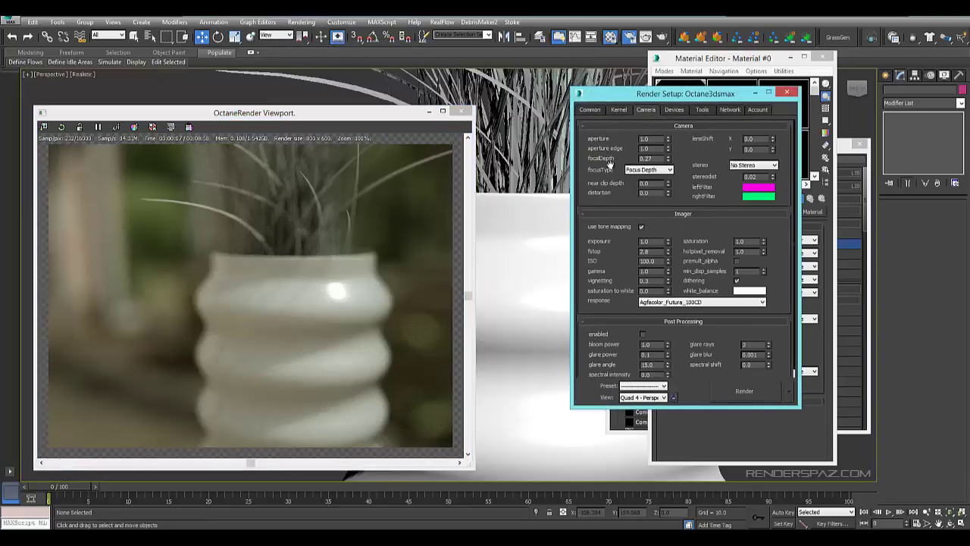
Set the Octane camera aperture to 0.23, check the sharper background on the vase, and close the render settings.
drag(671, 138, 671, 179)
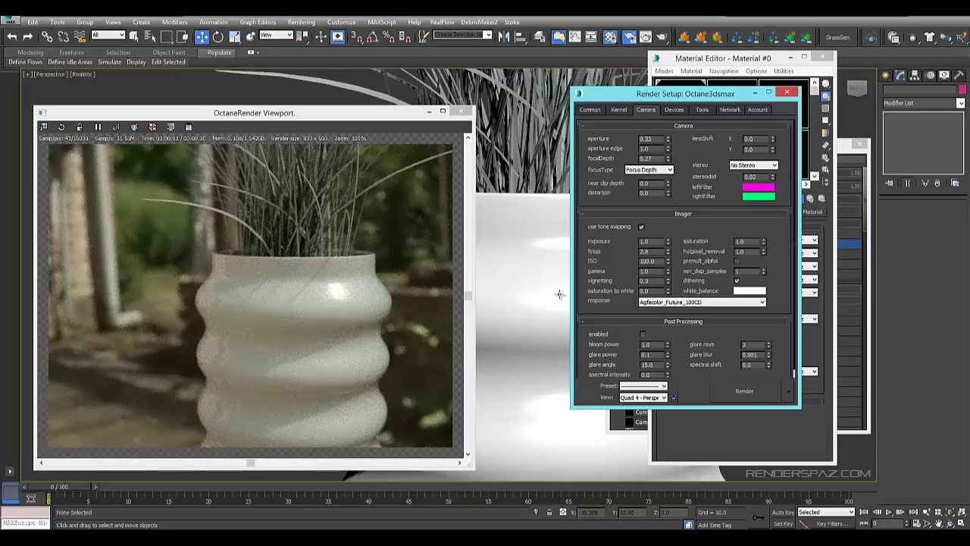
scroll(519, 265, up, 4)
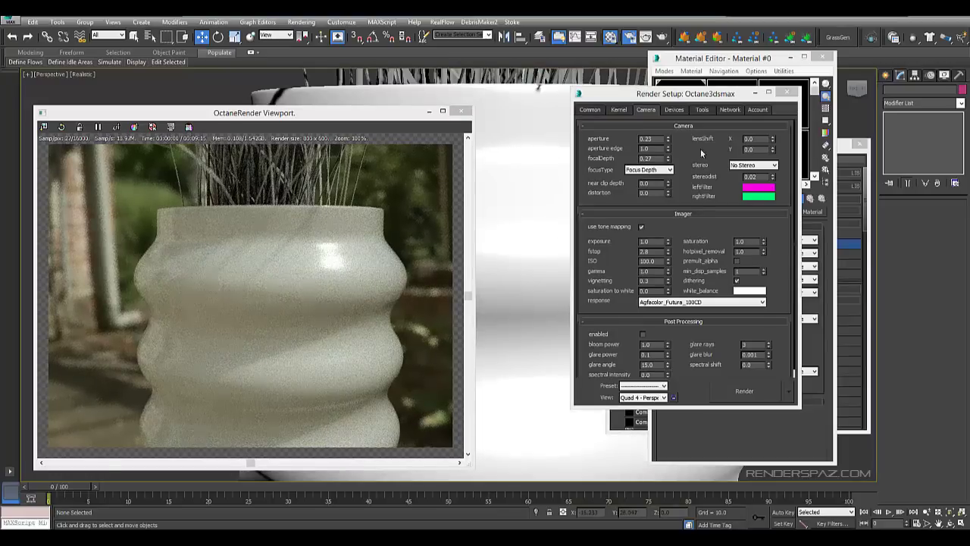
click(788, 93)
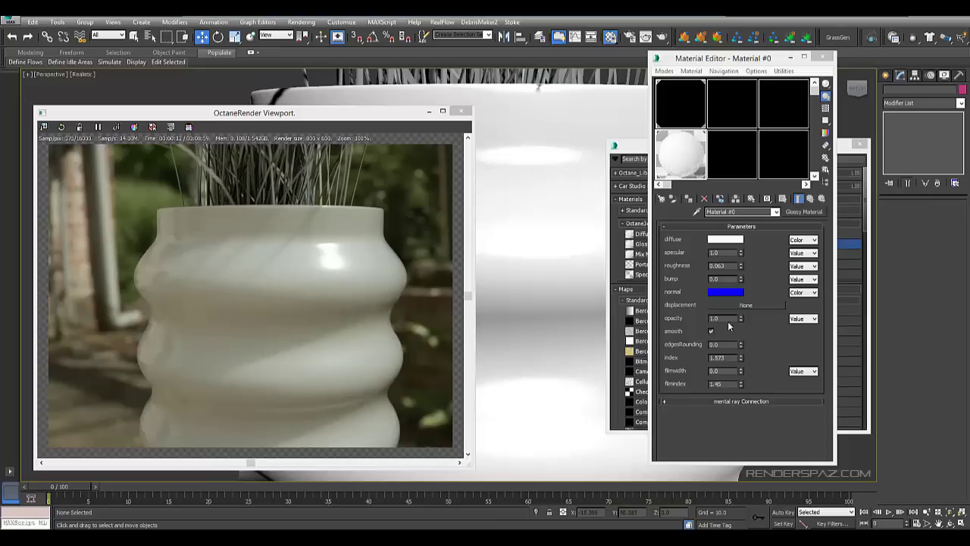
Set the glossy material's index to 1.6 and assign a Turbulence Texture to its bump.
click(731, 357)
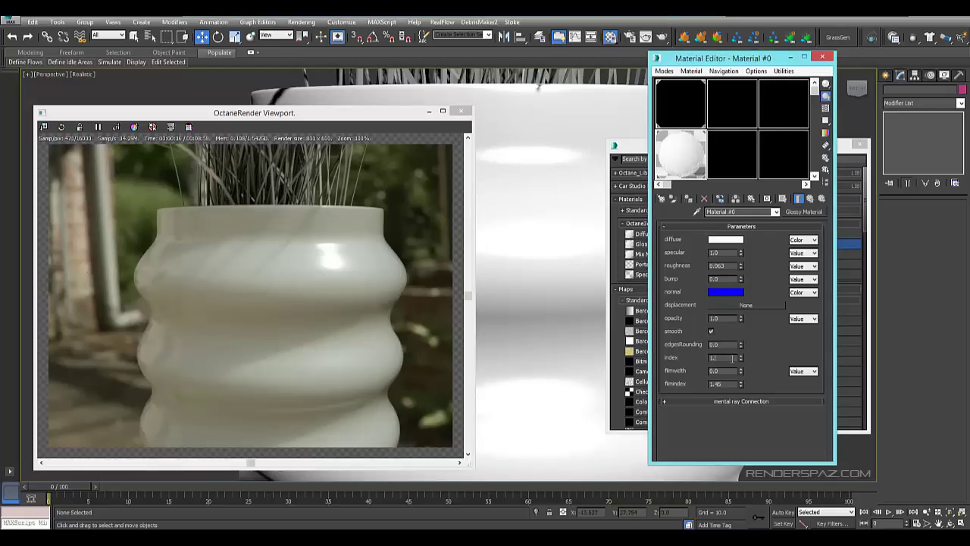
key(Return)
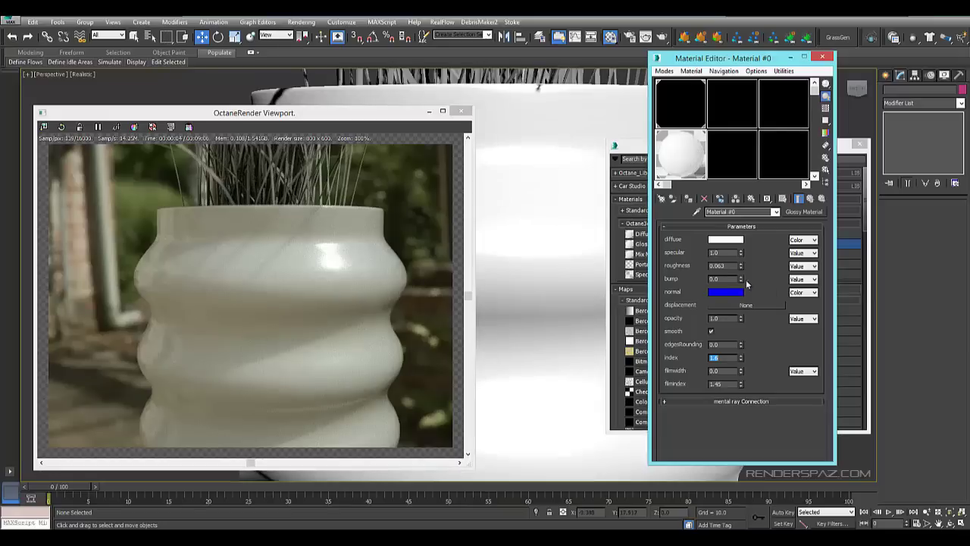
click(801, 278)
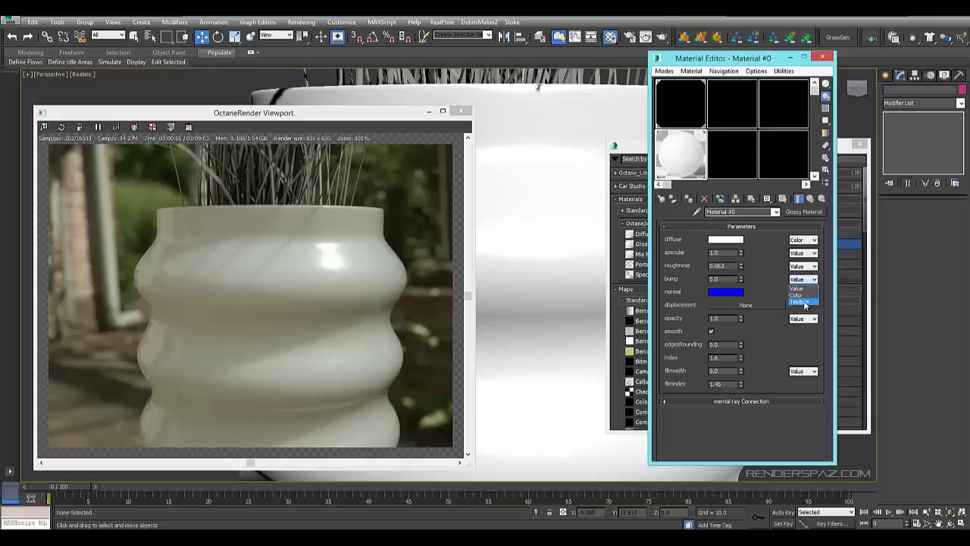
click(804, 304)
click(402, 323)
scroll(382, 341, down, 1)
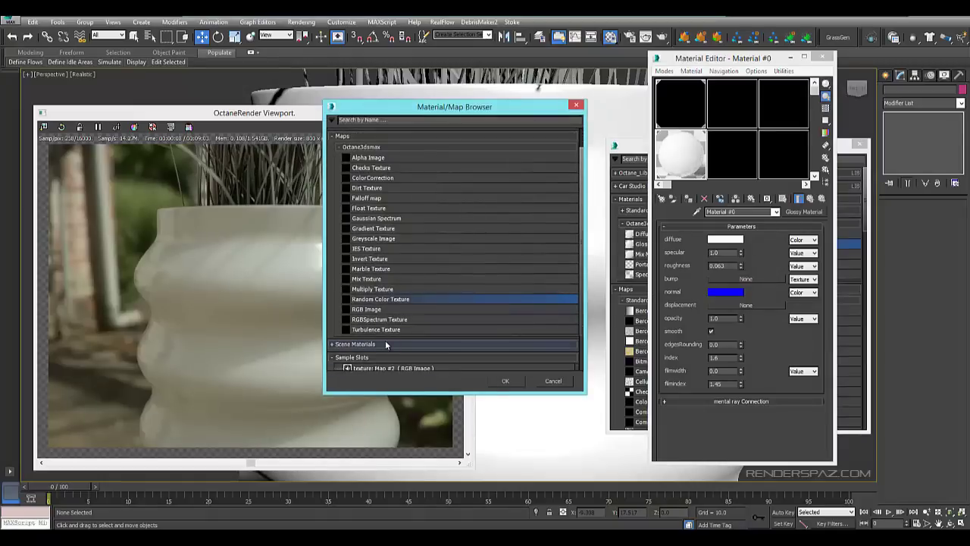
click(366, 330)
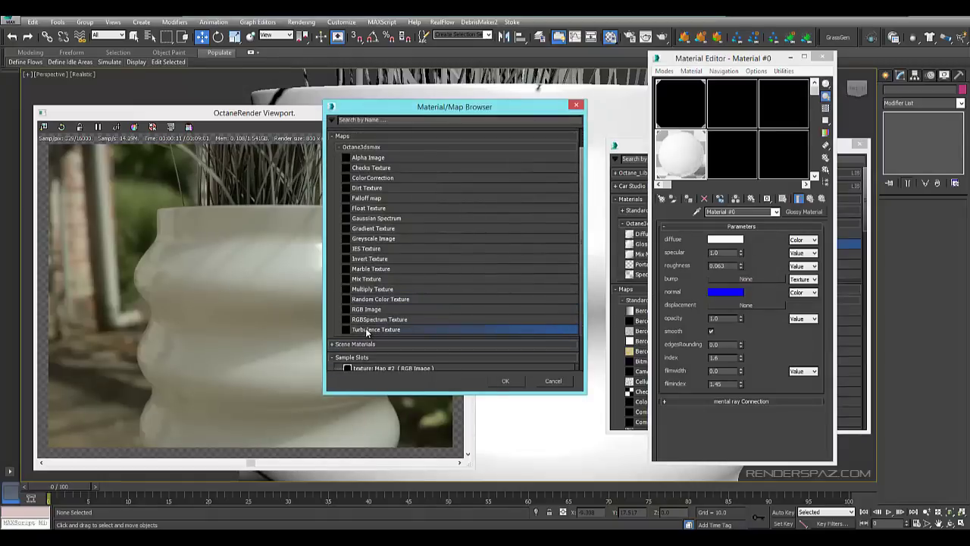
double_click(367, 331)
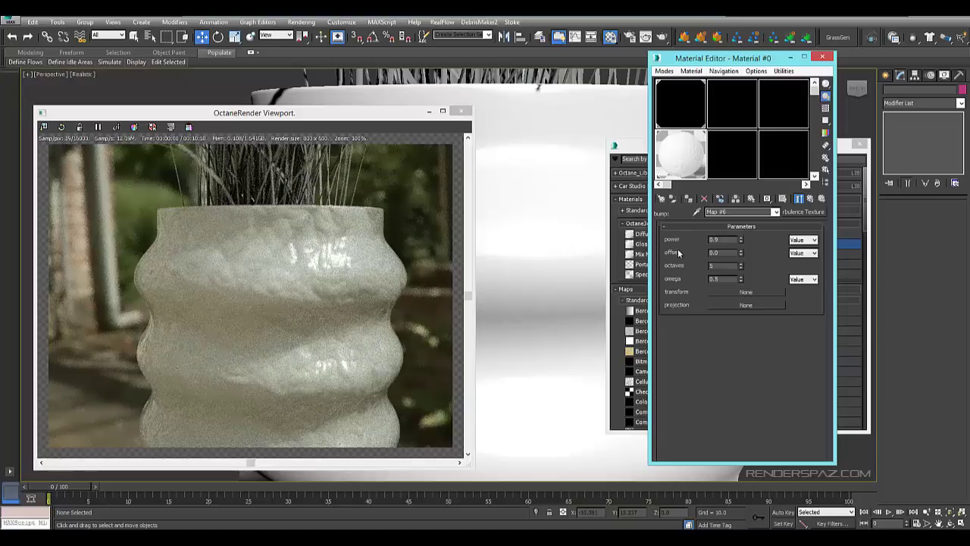
Set the bump turbulence texture's octaves to 8 and omega to 1.06.
click(741, 263)
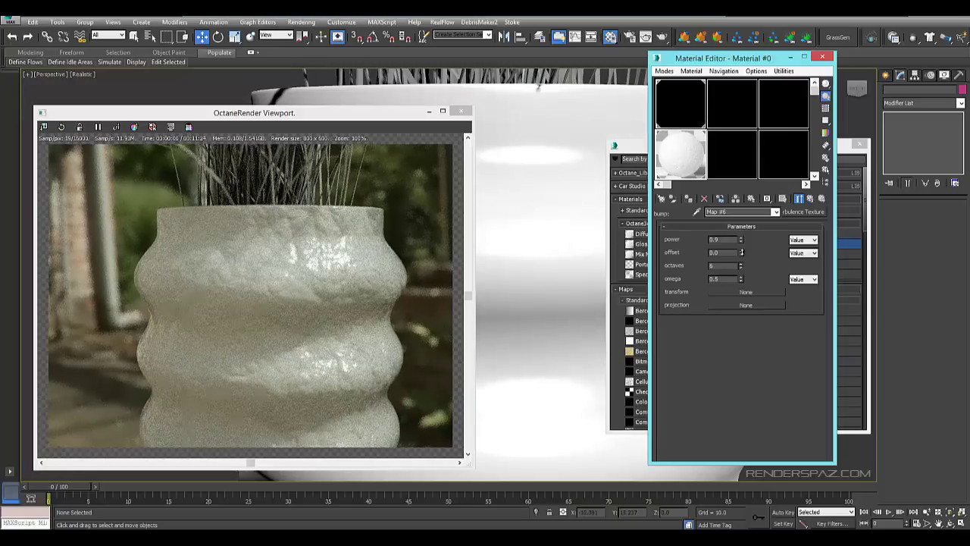
drag(742, 252, 744, 238)
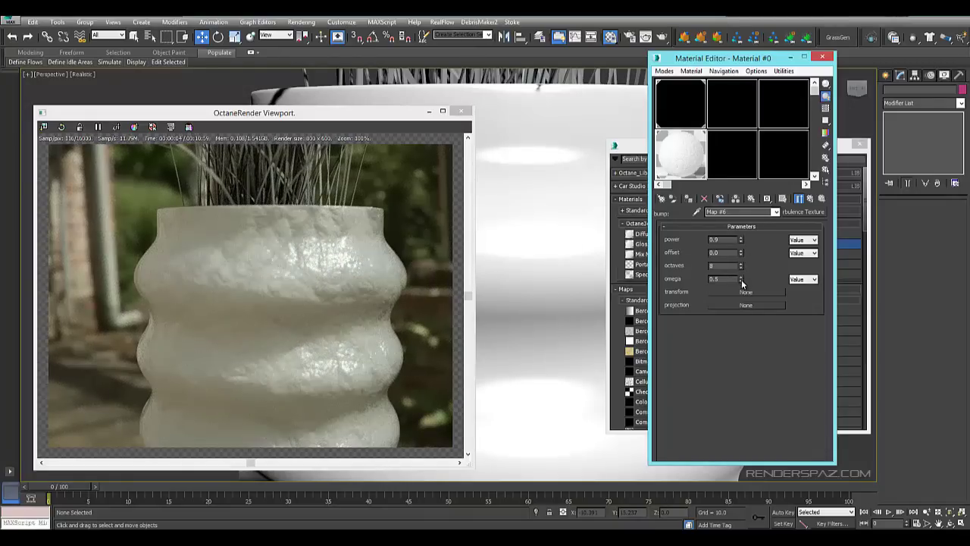
mouse_move(742, 281)
mouse_down()
mouse_move(747, 245)
mouse_move(739, 282)
mouse_up()
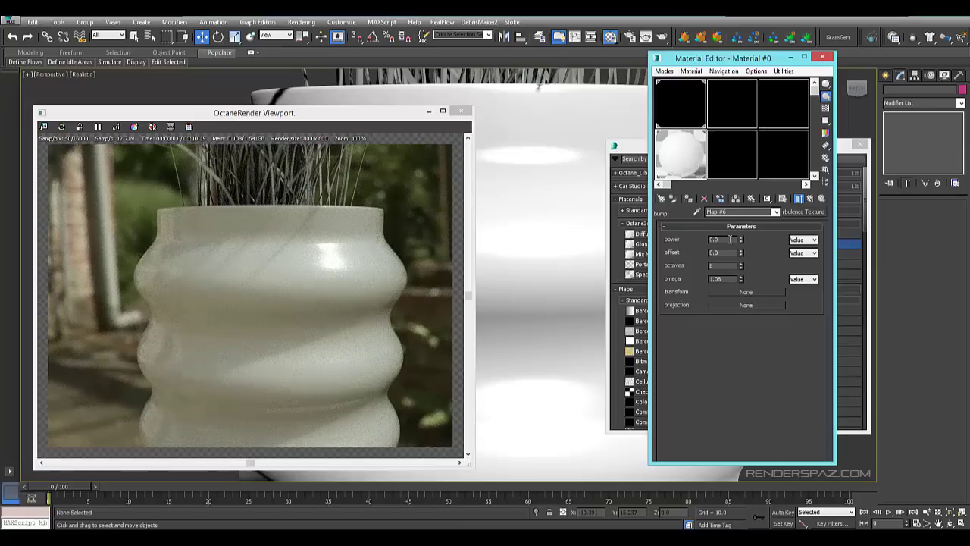
Try turbulence power values of 0.03 and 1, and settle on 0.003 for a subtle bump.
key(Return)
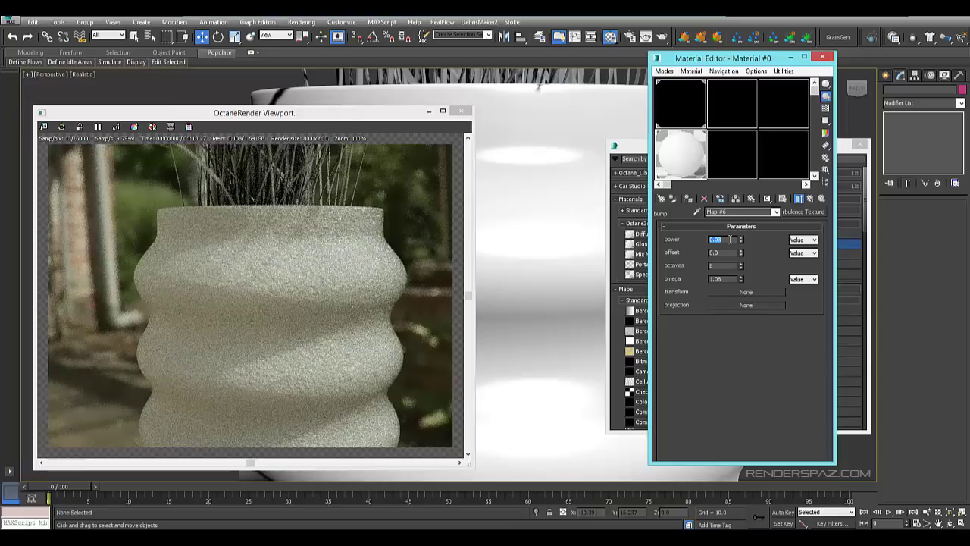
text(1)
key(Return)
text(.003)
key(Return)
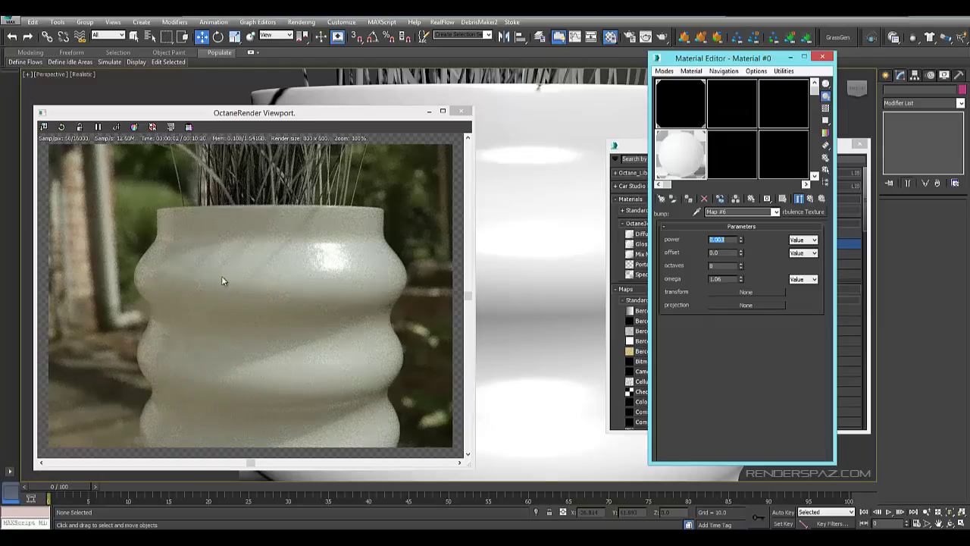
Close the Material Editor and examine the vase's bump highlights and the grass in the render preview from several angles and distances.
click(322, 258)
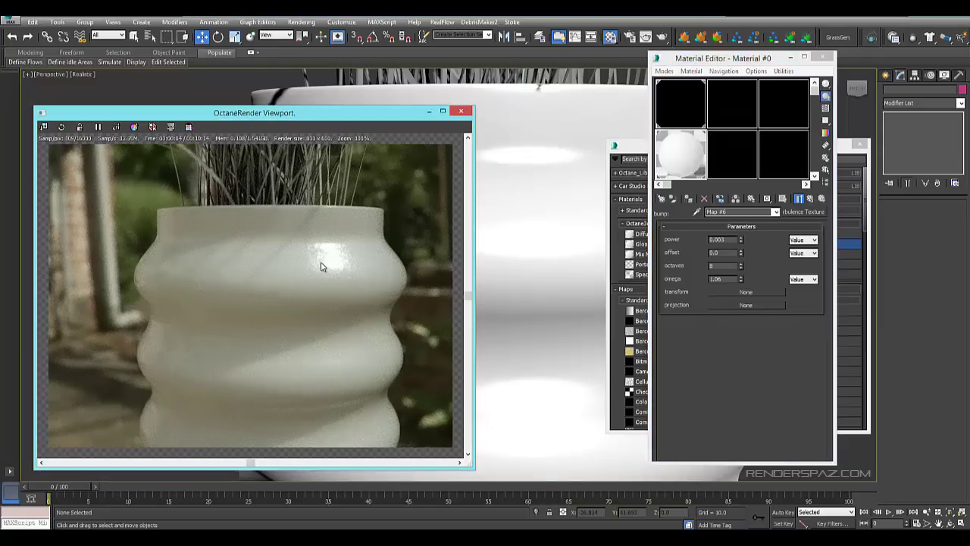
scroll(320, 265, up, 2)
drag(356, 233, 305, 241)
scroll(304, 242, down, 3)
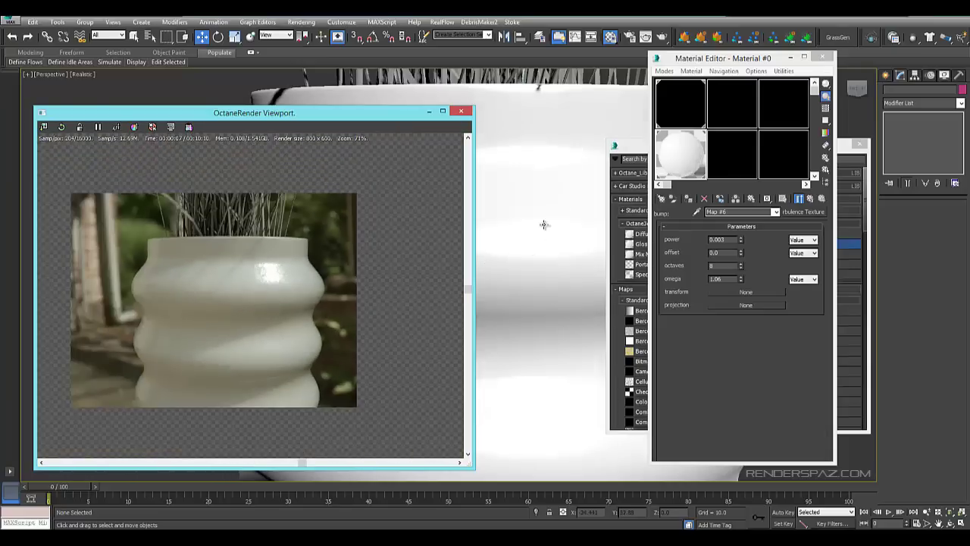
middle_drag(539, 238, 520, 215)
scroll(550, 201, down, 3)
scroll(532, 228, up, 3)
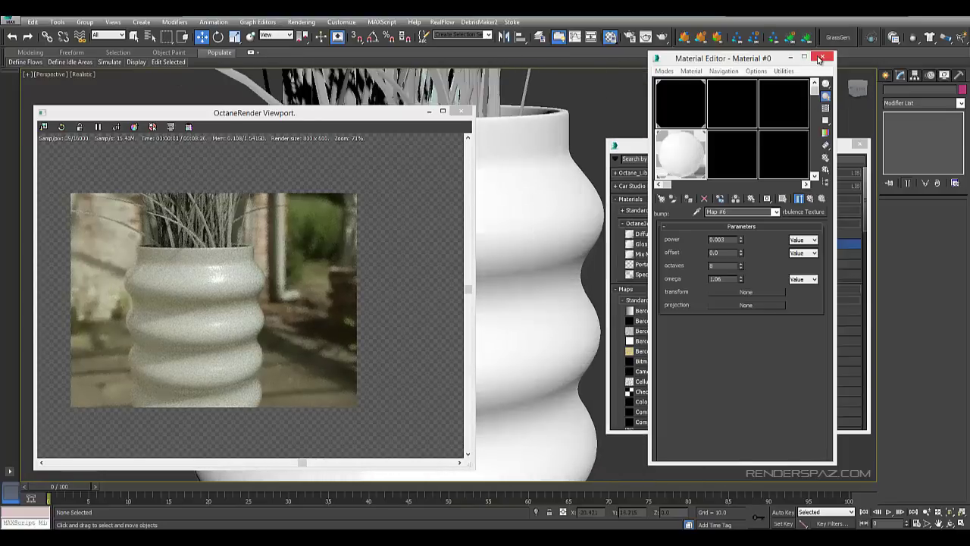
click(822, 57)
scroll(269, 289, up, 1)
drag(310, 285, 323, 289)
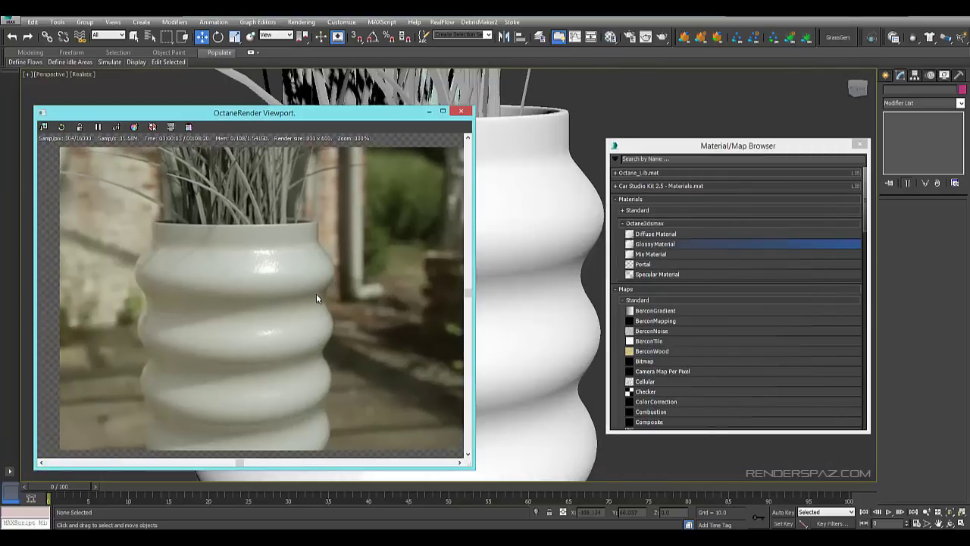
alt+middle_drag(564, 227, 563, 174)
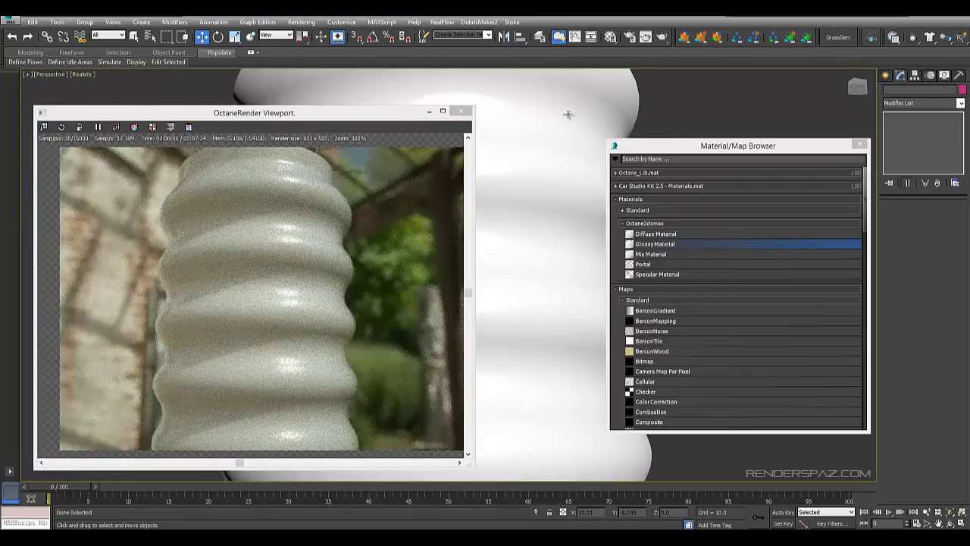
alt+middle_drag(512, 229, 537, 151)
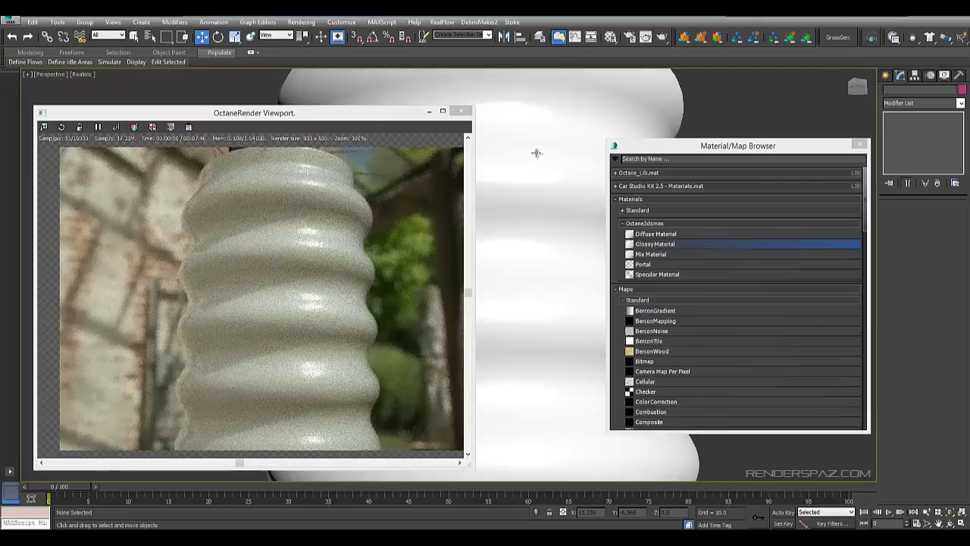
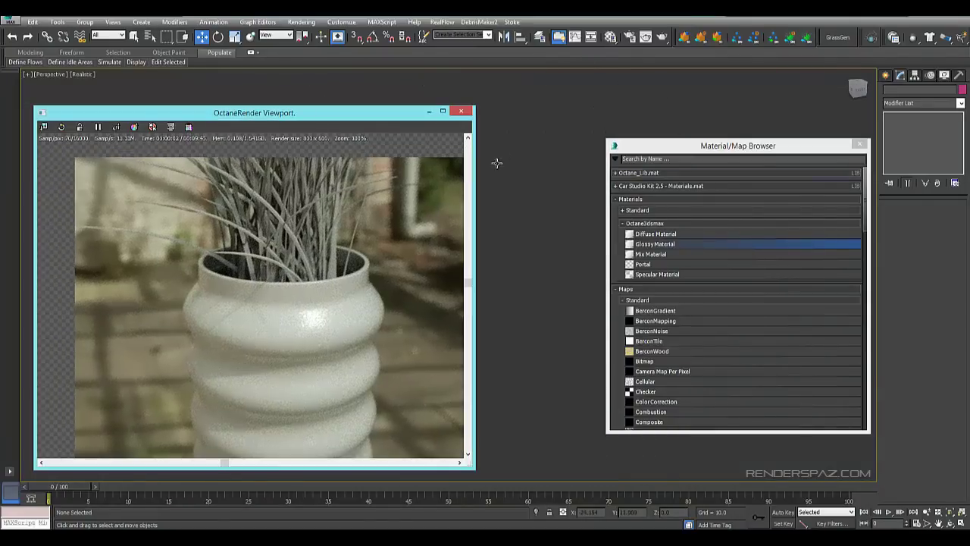
middle_drag(251, 275, 223, 240)
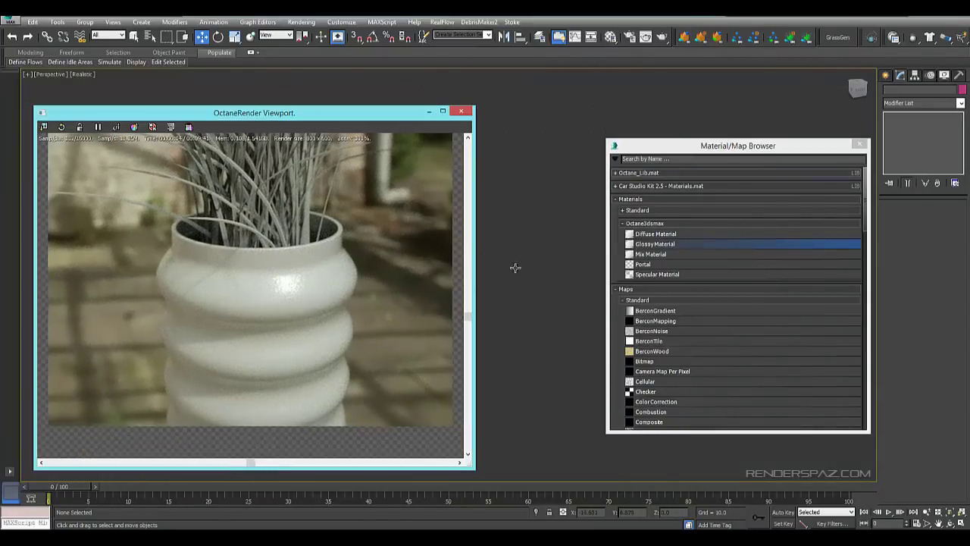
alt+middle_drag(526, 216, 583, 244)
middle_drag(552, 191, 574, 447)
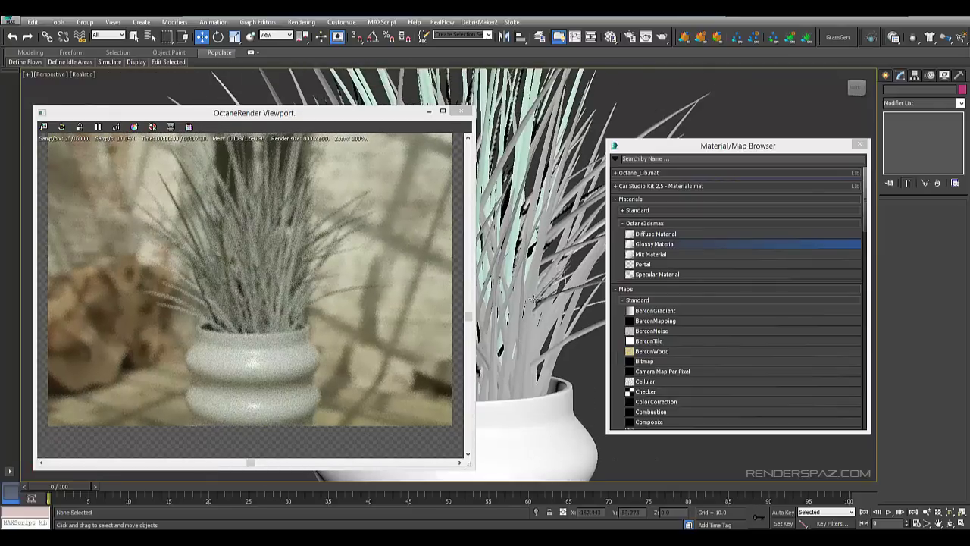
scroll(527, 306, up, 2)
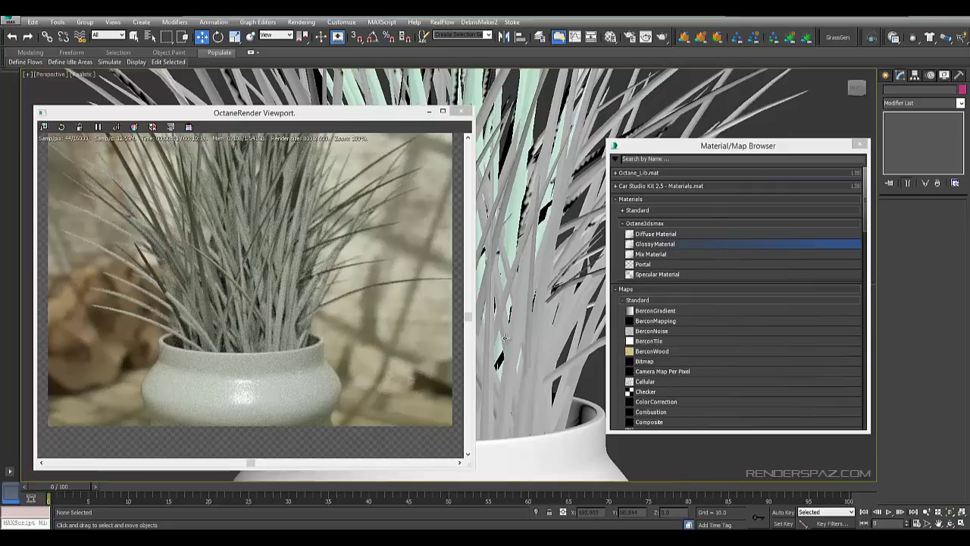
Close the Material/Map Browser and reopen the Material Editor.
click(849, 149)
click(859, 144)
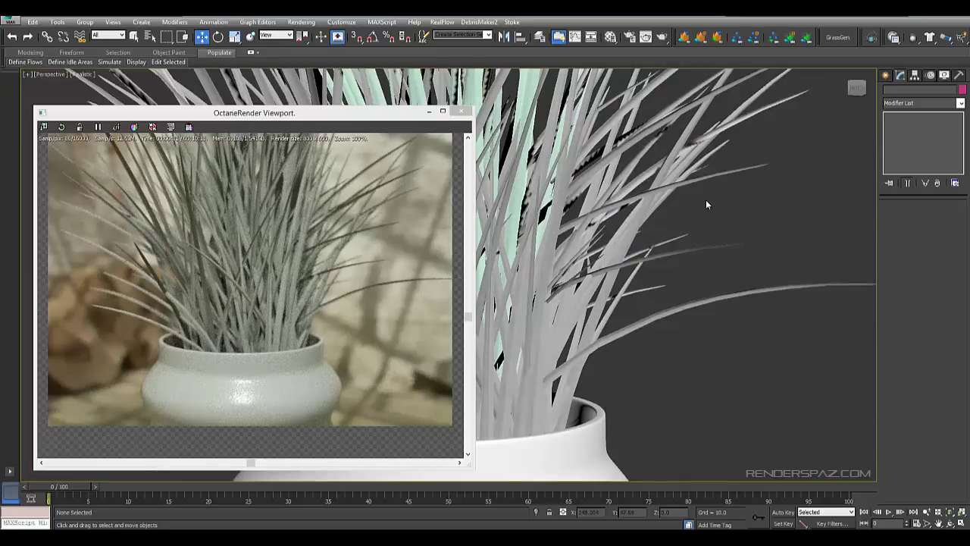
key(m)
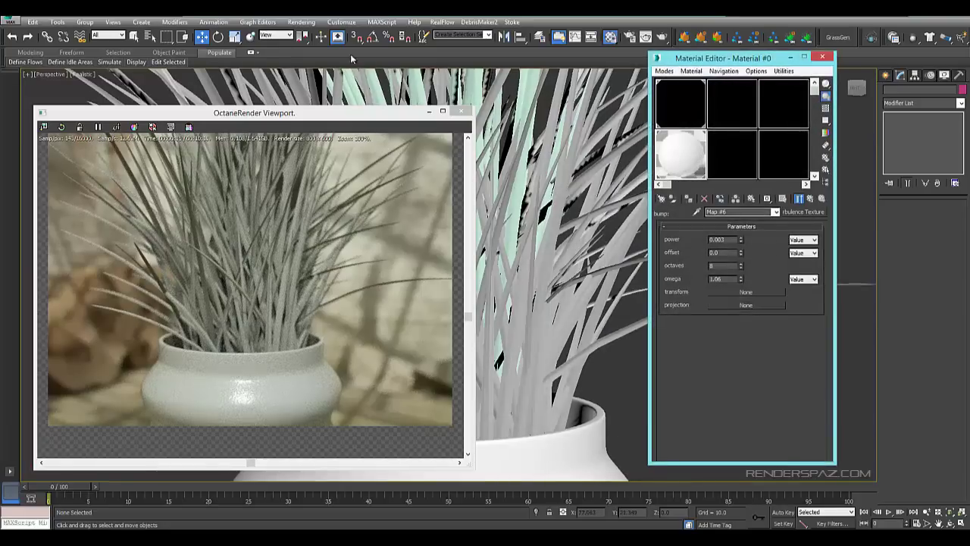
Change the Octane kernel type from Direct Light to PMC in the render settings and close them.
click(296, 23)
click(315, 45)
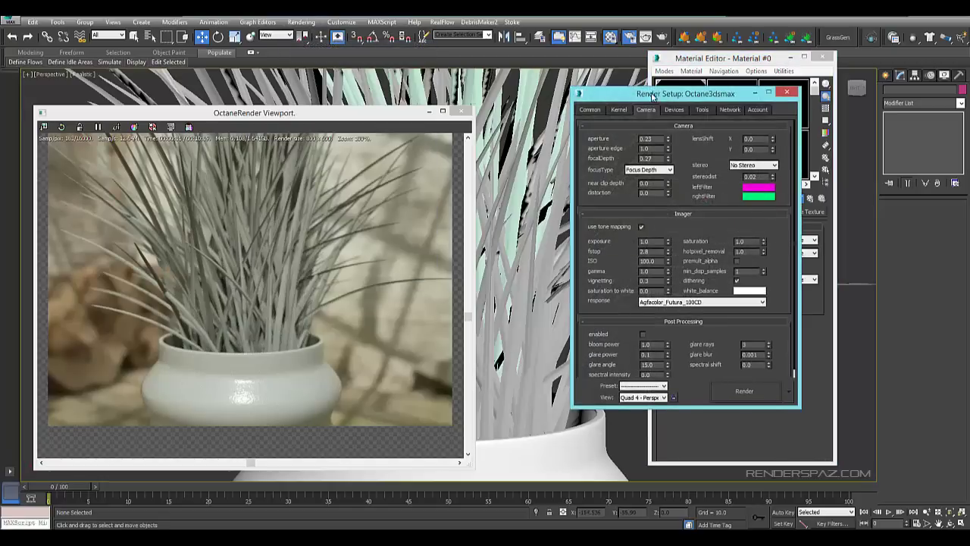
drag(653, 95, 340, 43)
scroll(393, 324, down, 1)
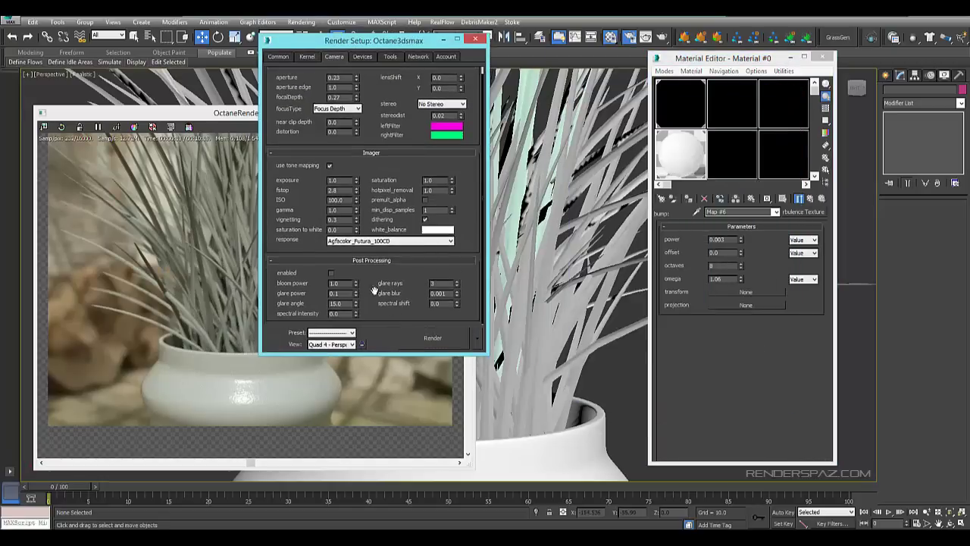
click(307, 57)
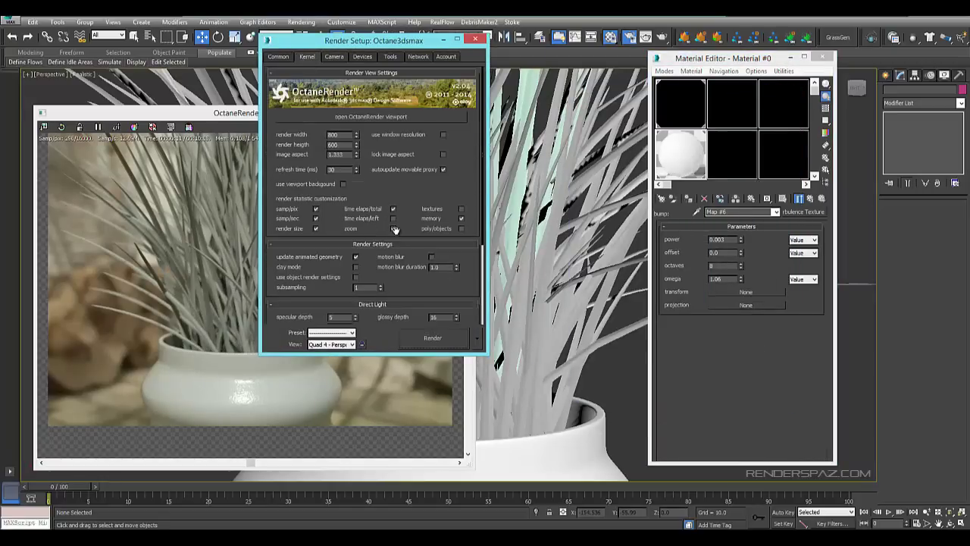
scroll(363, 259, down, 3)
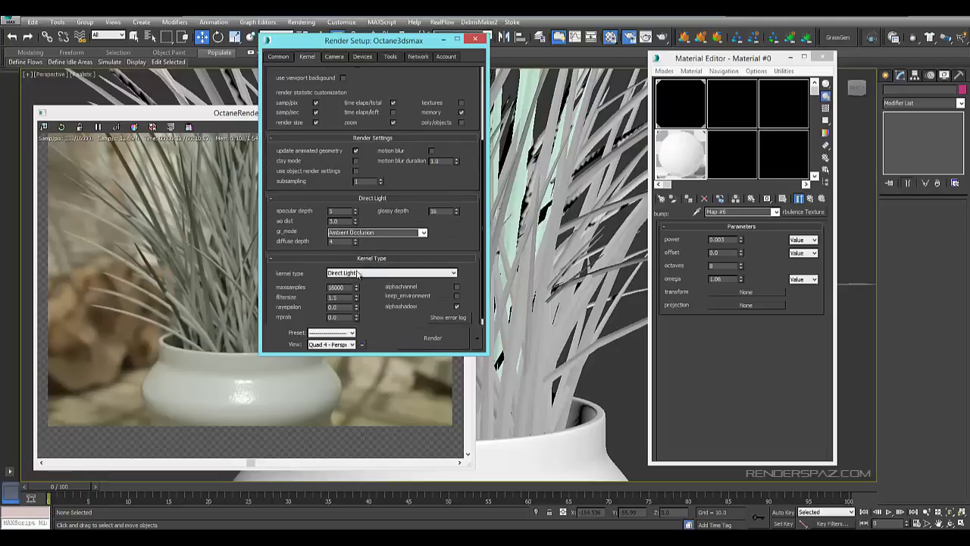
click(356, 275)
click(342, 296)
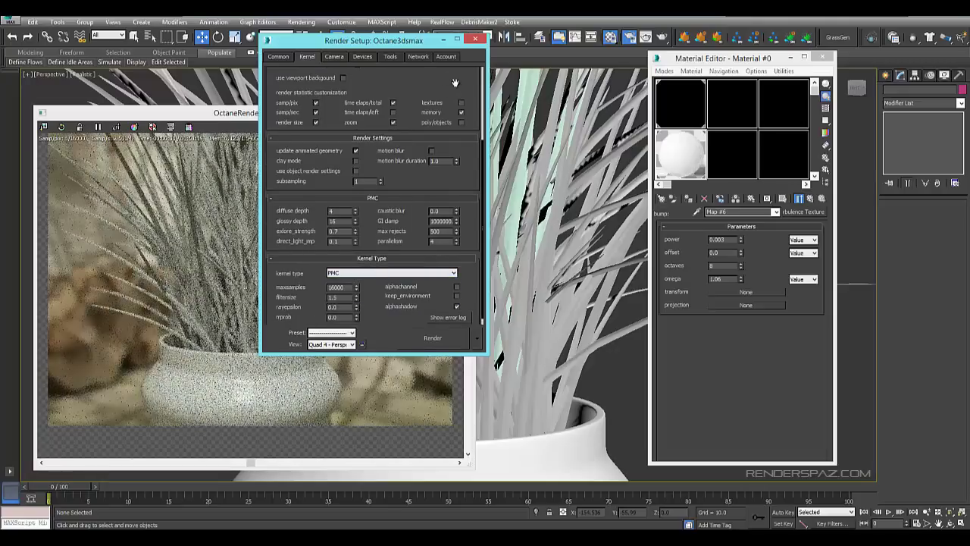
click(474, 40)
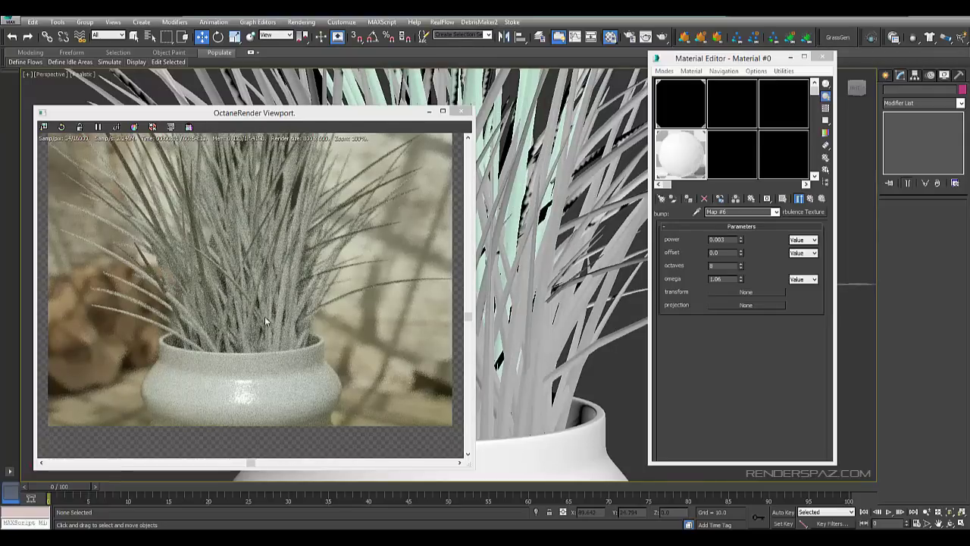
Return to the top level of the vase's glossy material and rename it Vase.
click(739, 153)
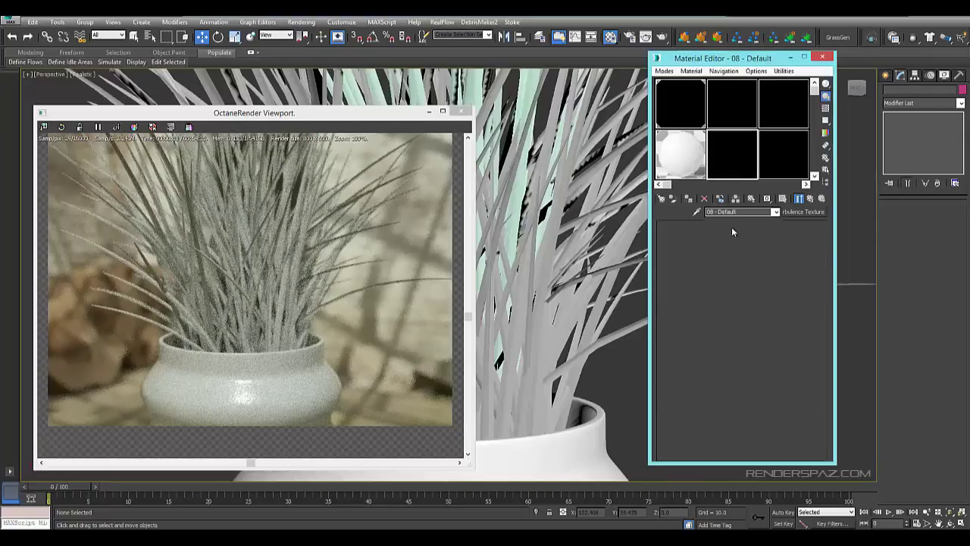
click(685, 149)
click(801, 199)
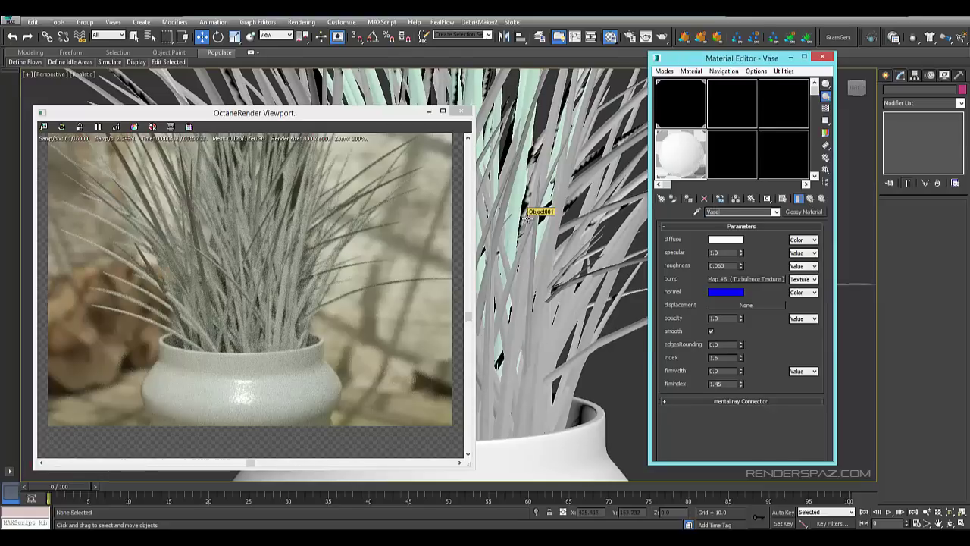
Create an Octane Diffuse Material in the empty sample slot beside the Vase material and apply it to the grass.
click(735, 147)
click(662, 200)
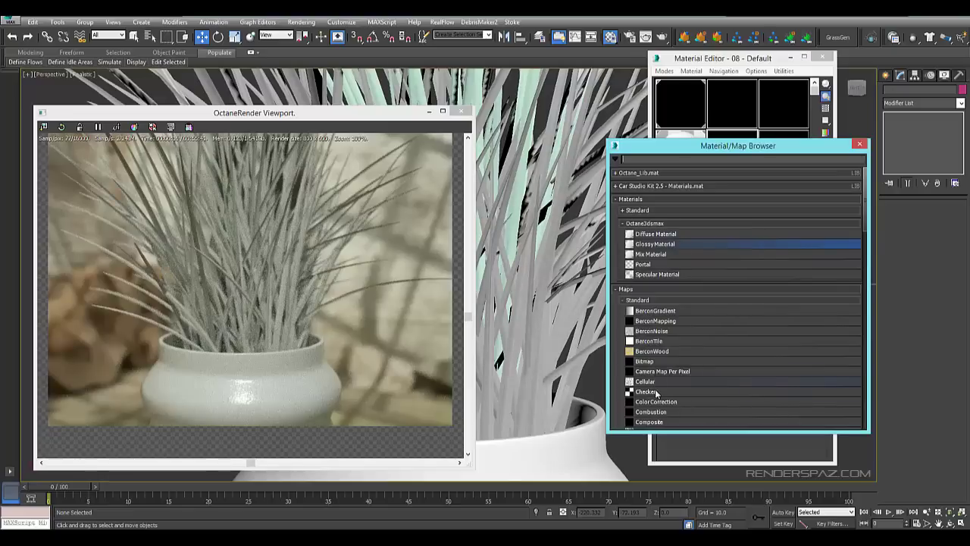
scroll(656, 368, down, 1)
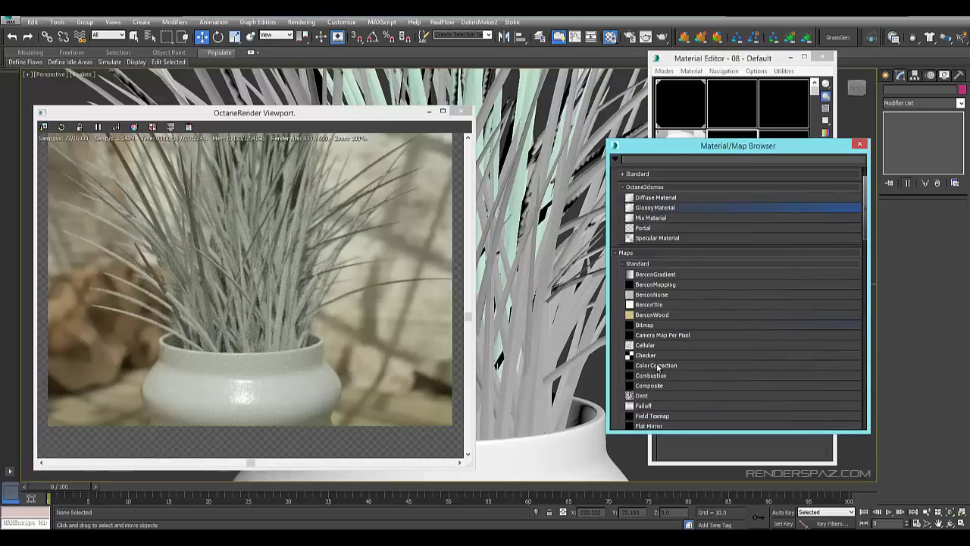
double_click(655, 198)
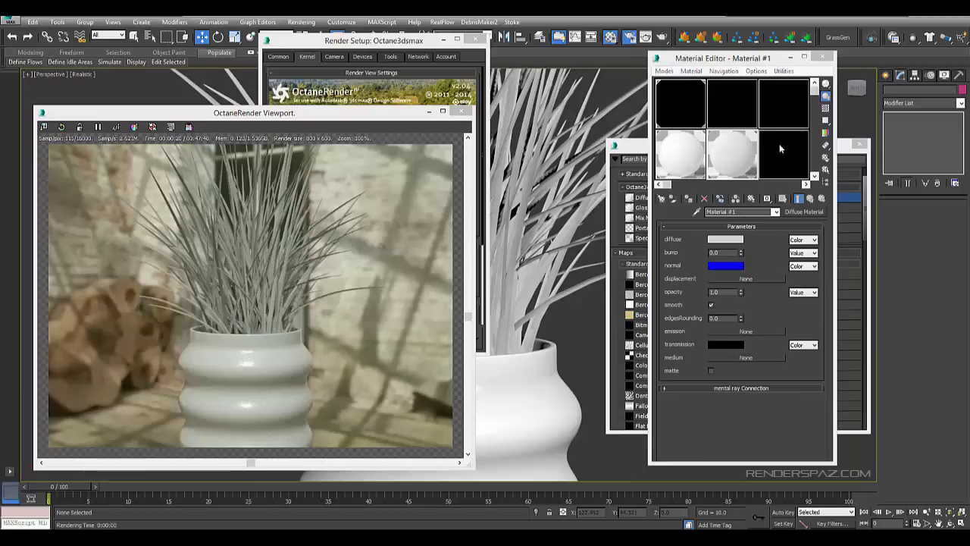
click(748, 176)
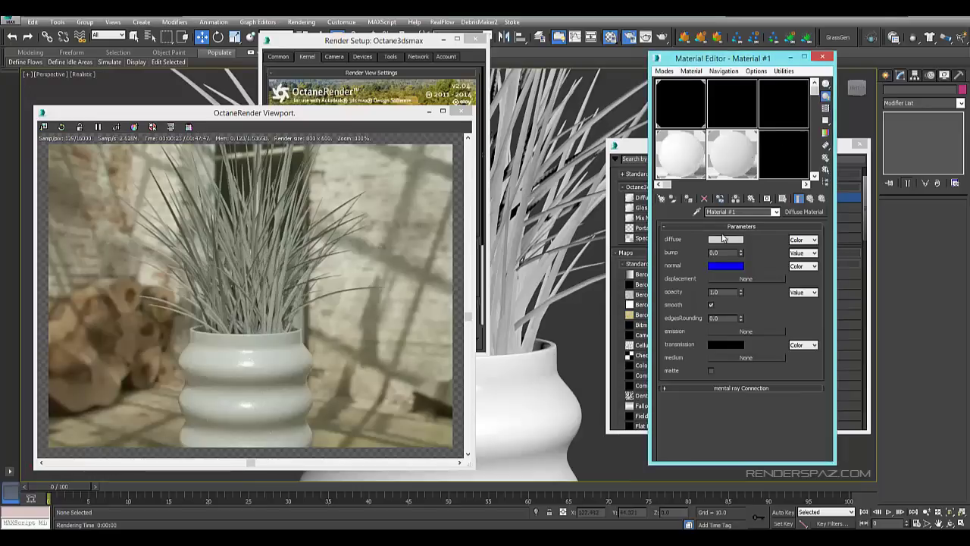
Set the grass material's diffuse colour to a medium green.
click(723, 241)
click(231, 135)
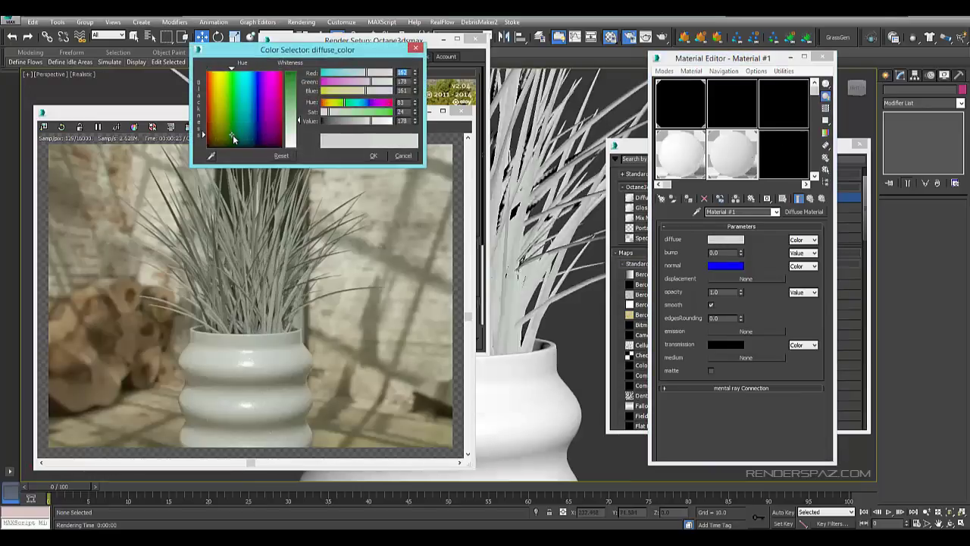
drag(297, 120, 300, 77)
click(371, 156)
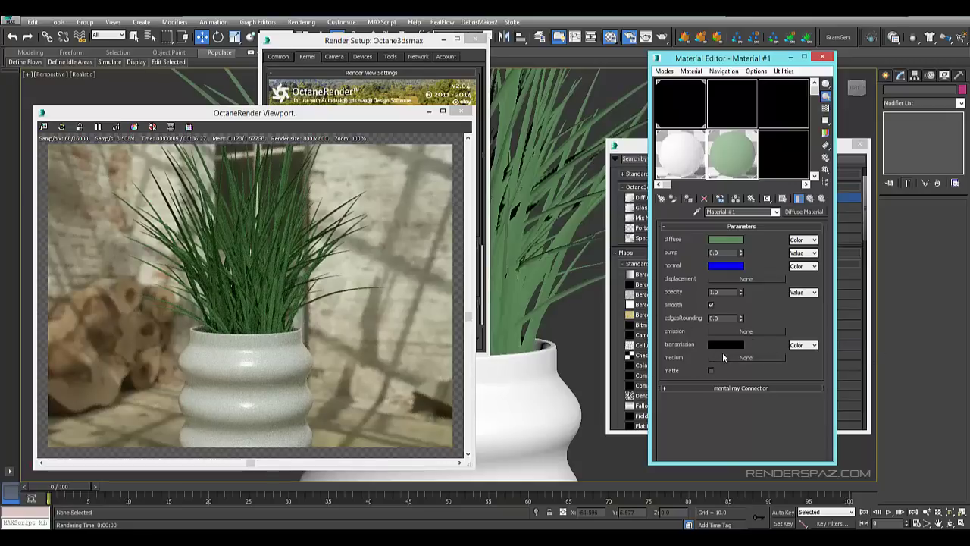
Add a Scattering medium to the grass material with absorption and scattering switched to Value, and return to the parent material.
click(754, 359)
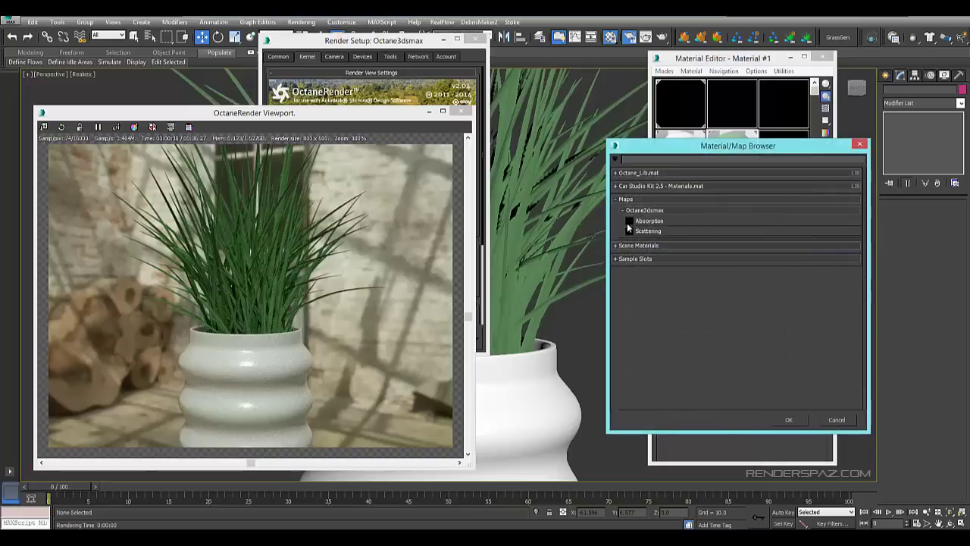
double_click(647, 232)
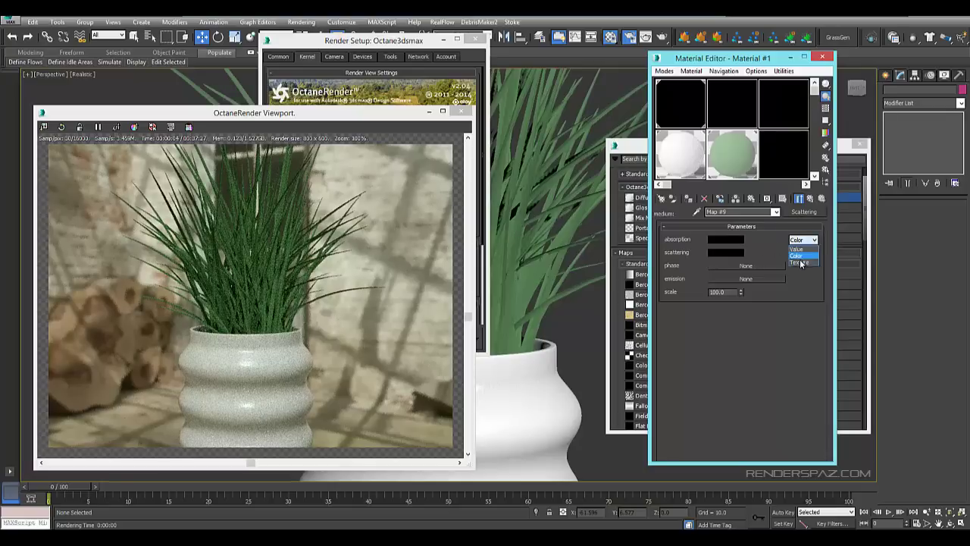
click(797, 248)
click(803, 252)
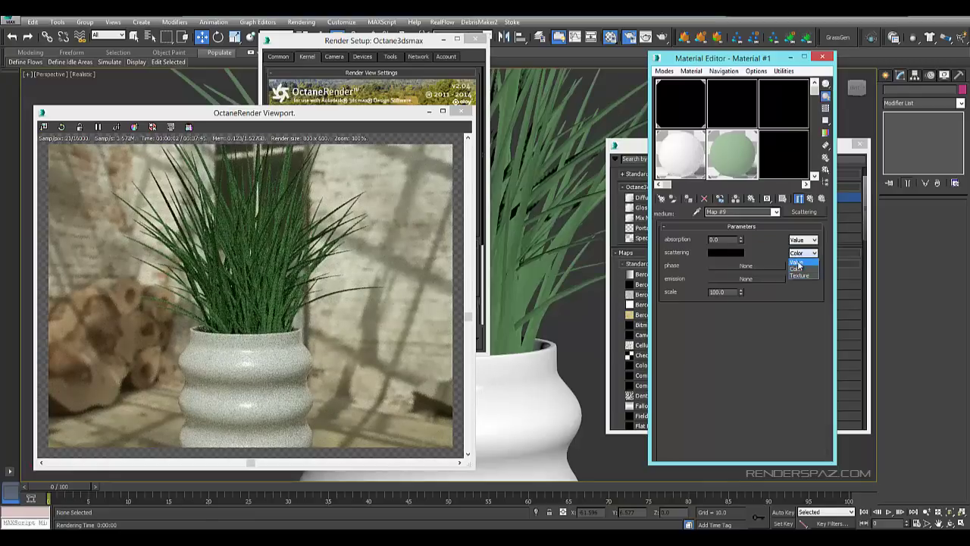
click(796, 263)
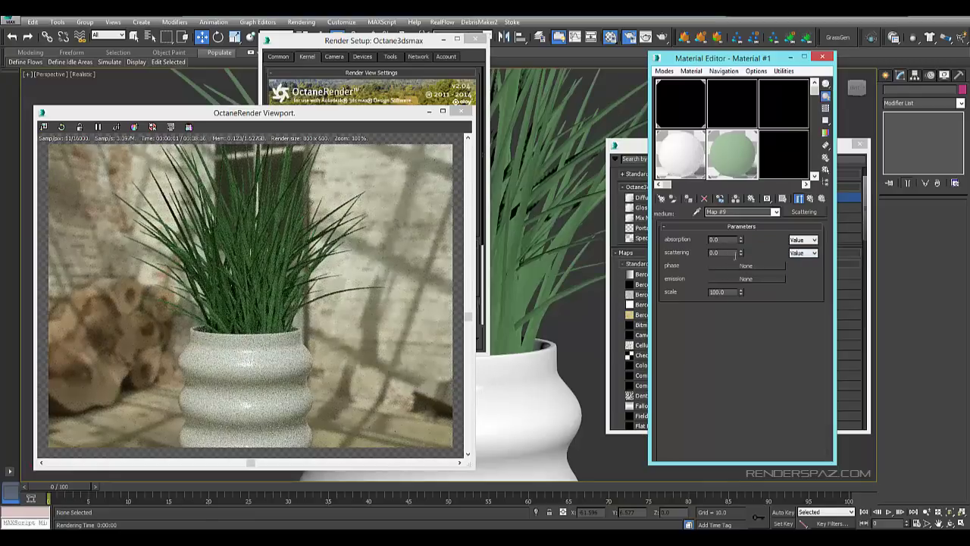
click(798, 198)
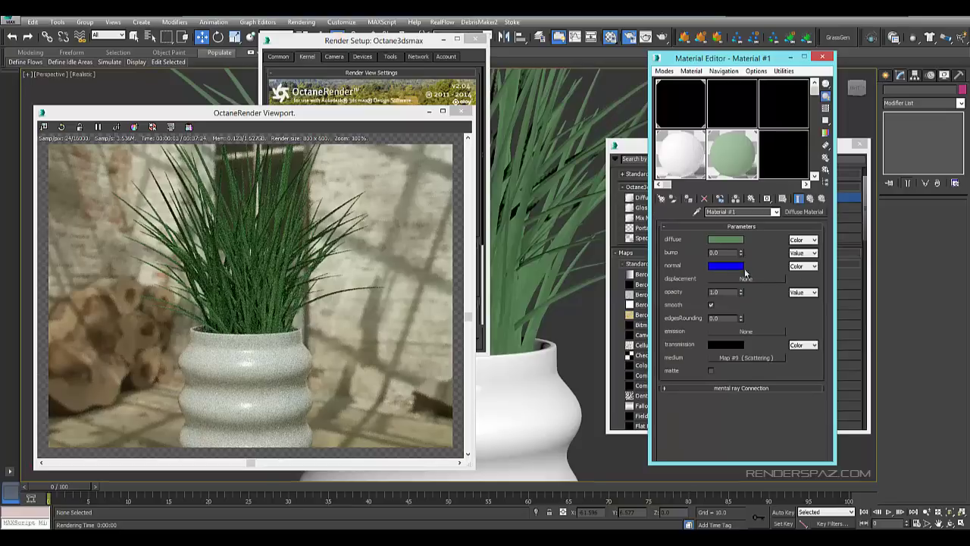
Switch the grass material's transmission from Color to Texture and assign an RGBSpectrum Texture to it.
click(721, 344)
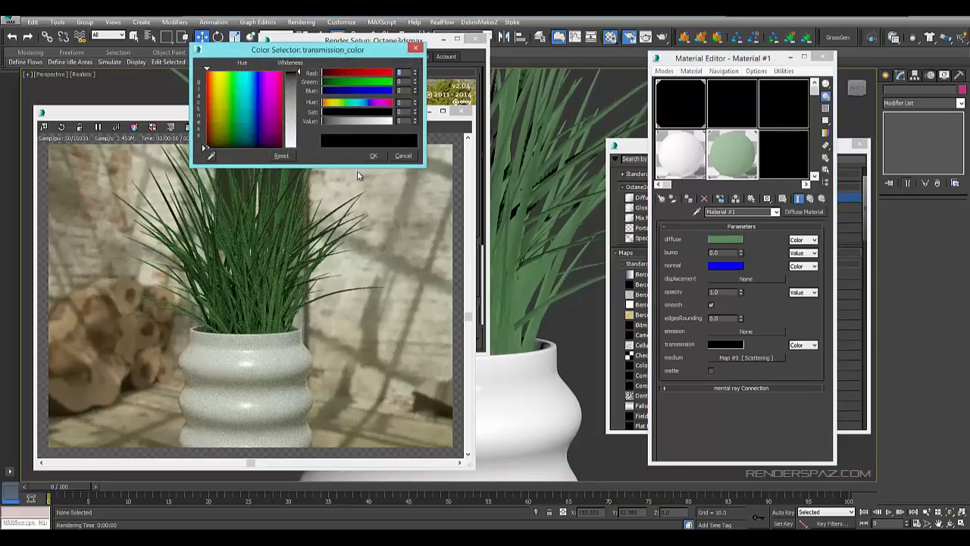
click(403, 156)
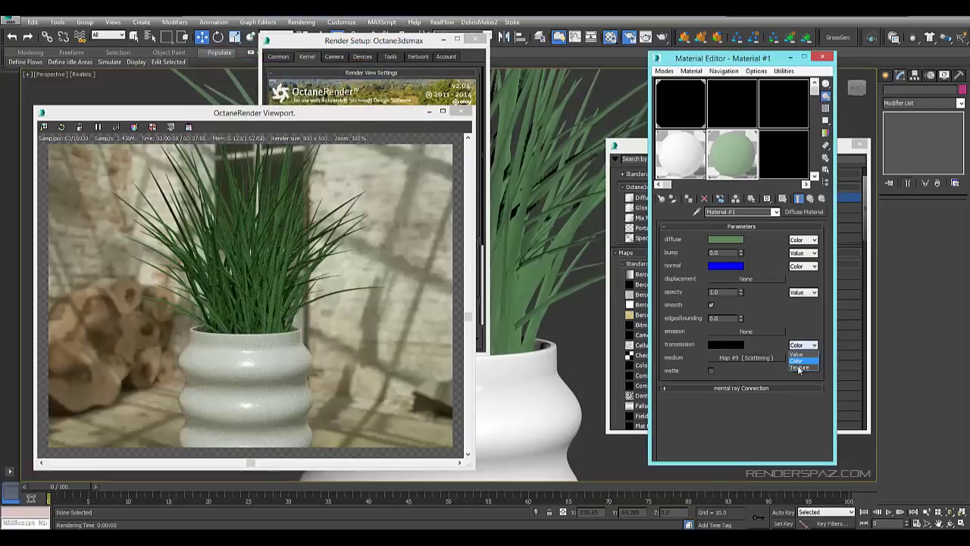
click(746, 344)
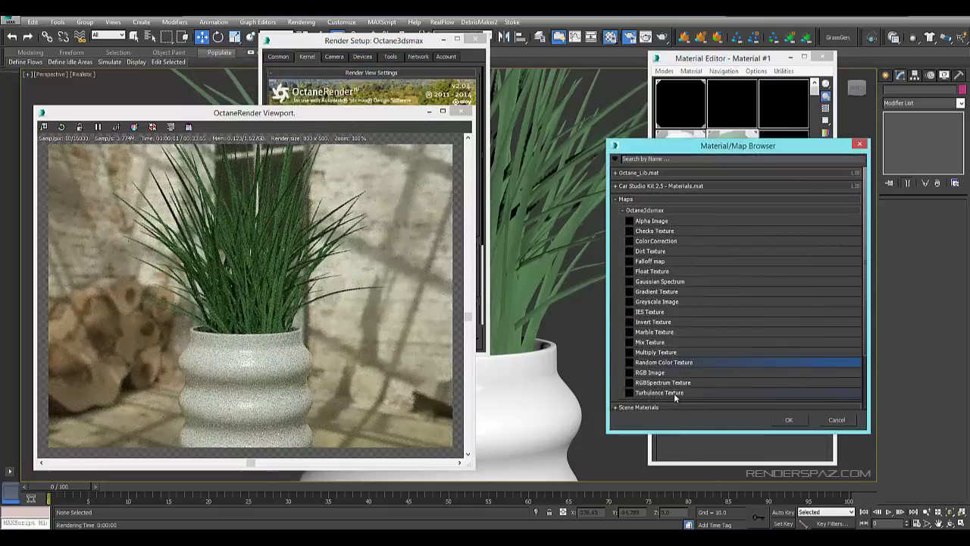
double_click(651, 384)
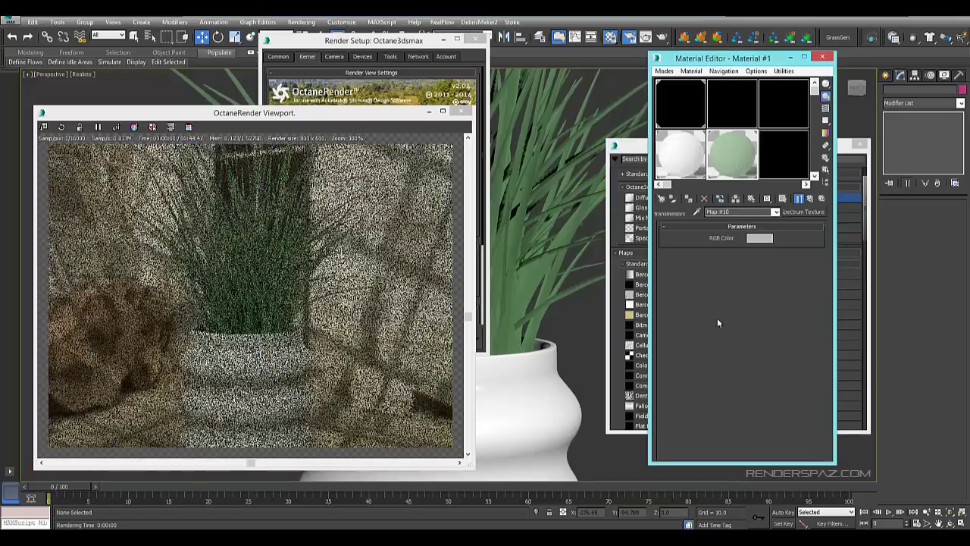
Set the transmission texture's RGB colour to a yellowish green with red 102, green 148 and blue 72.
click(759, 238)
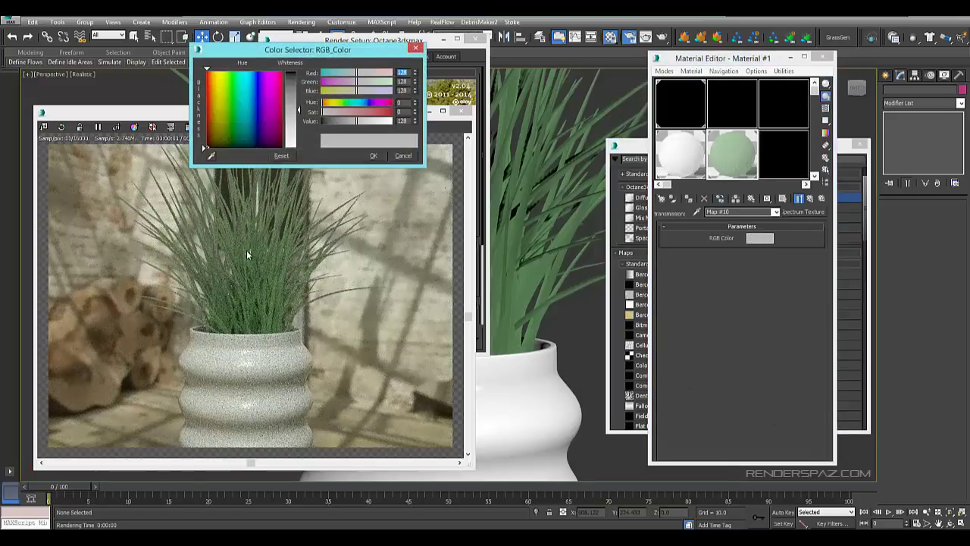
drag(229, 82, 231, 80)
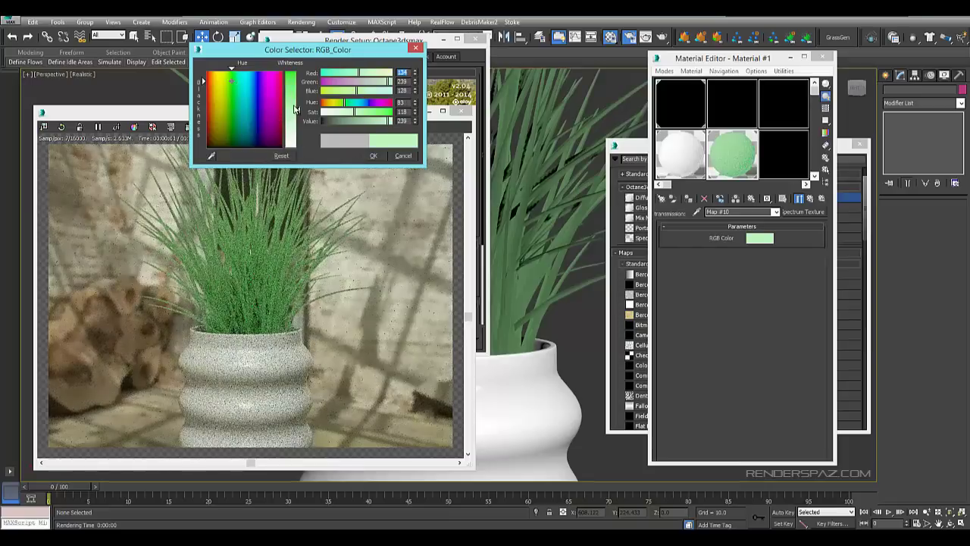
mouse_move(294, 104)
mouse_down()
mouse_move(289, 85)
mouse_move(283, 94)
mouse_up()
click(230, 113)
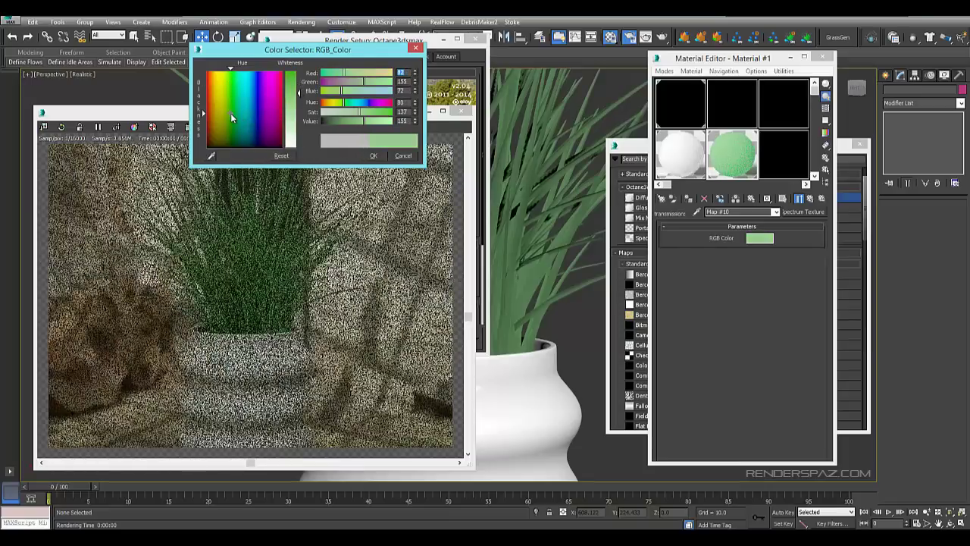
drag(228, 99, 226, 115)
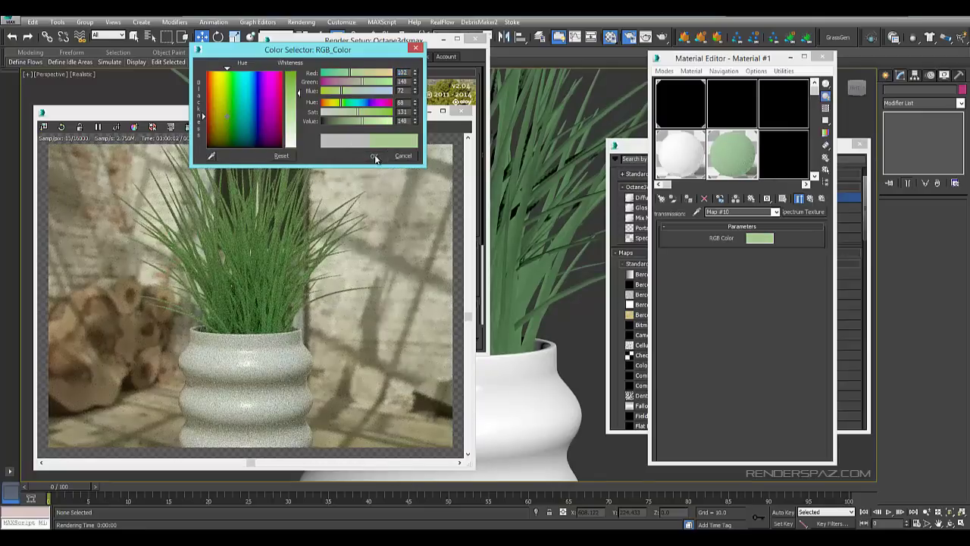
click(374, 156)
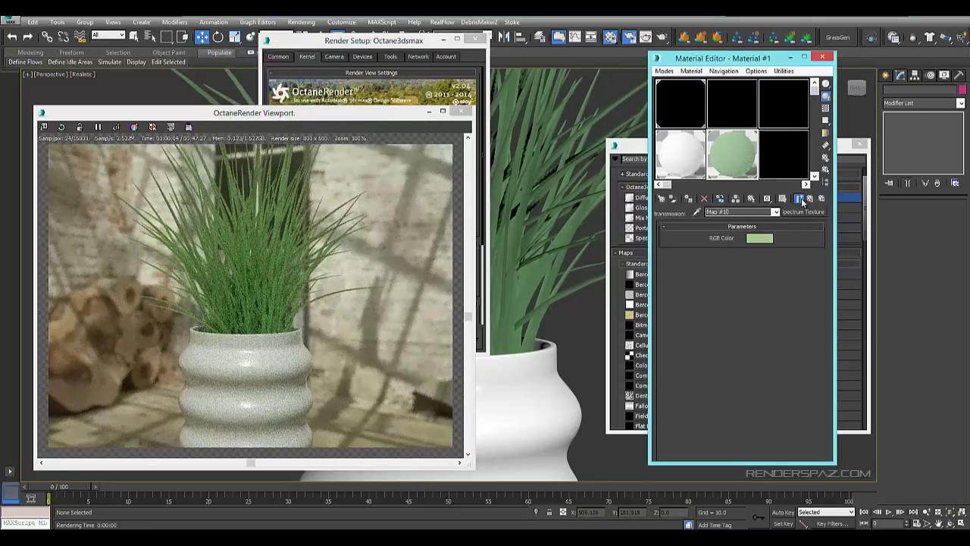
Open the grass material's Scattering medium and set its absorption to 0.78 and scattering to 0.45.
click(730, 355)
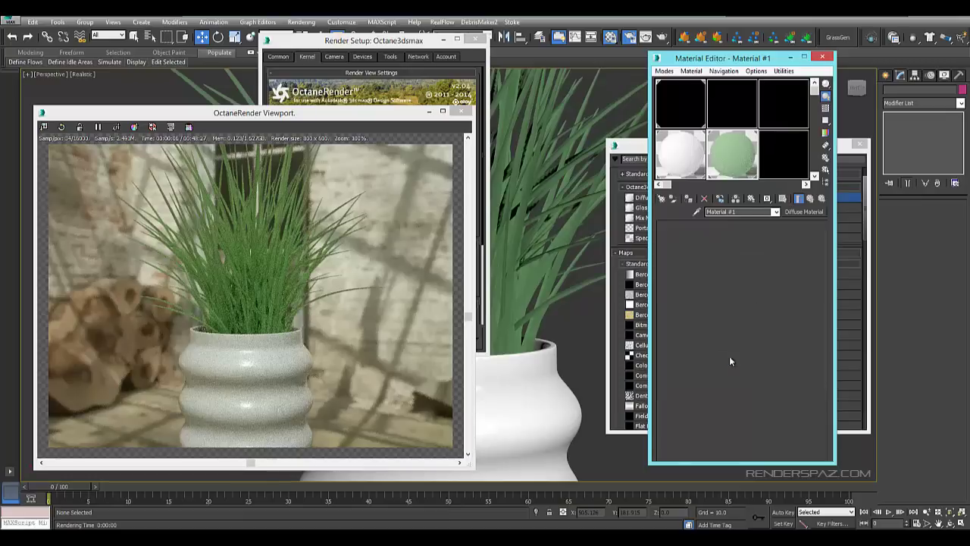
mouse_move(742, 240)
mouse_down()
mouse_move(743, 265)
mouse_move(745, 226)
mouse_up()
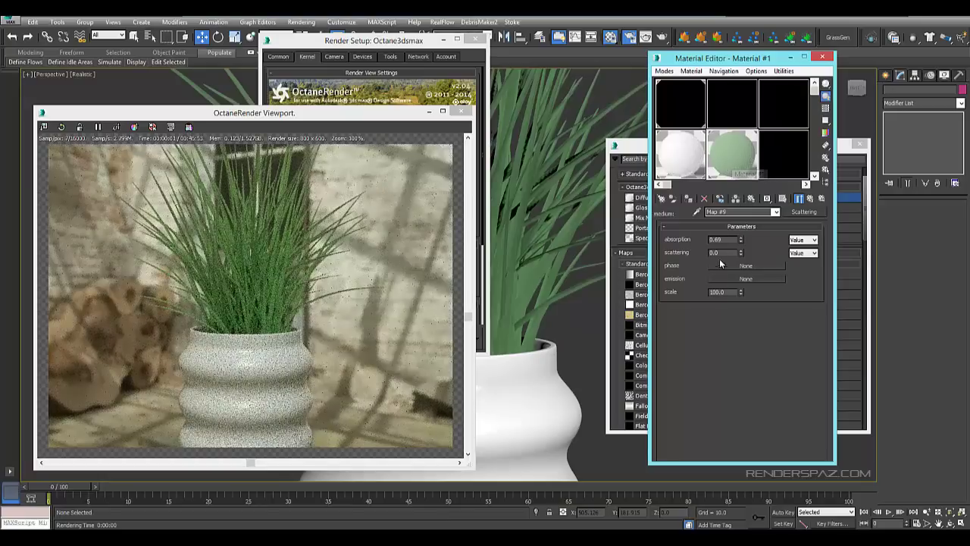
right_click(740, 252)
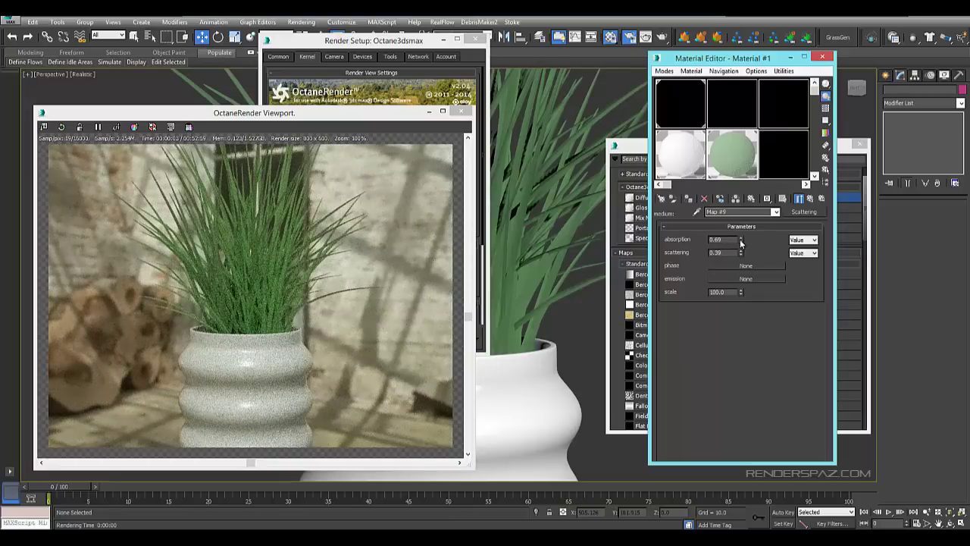
drag(741, 241, 740, 248)
Reset the medium's scattering to 0.0 and set its scale to 1.0 while viewing the plant from another angle.
alt+middle_drag(511, 306, 182, 277)
scroll(545, 292, up, 5)
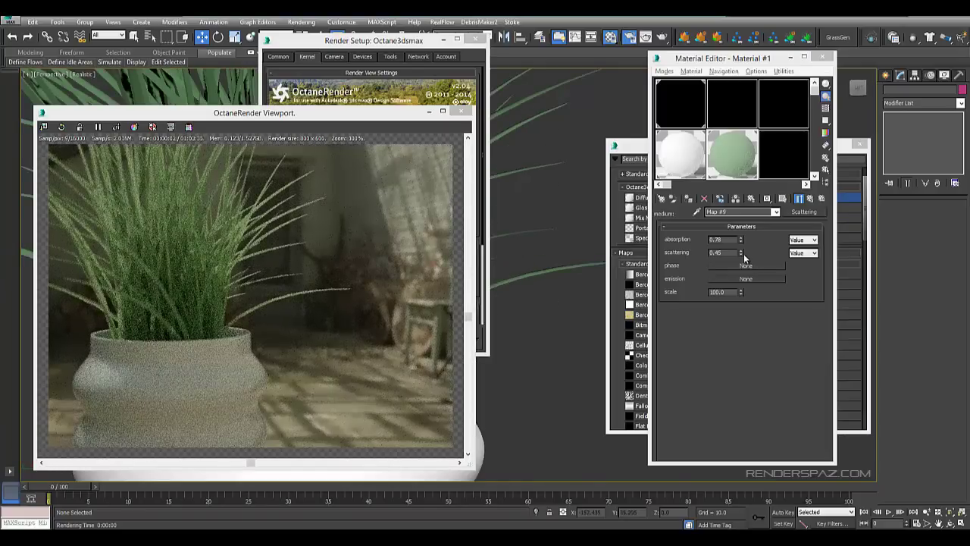
middle_drag(552, 264, 563, 260)
click(116, 127)
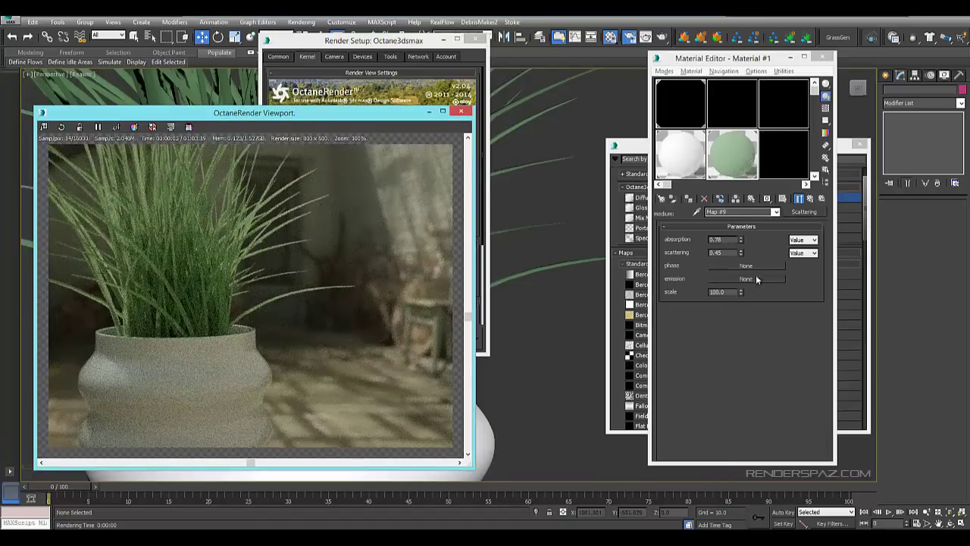
drag(740, 252, 739, 296)
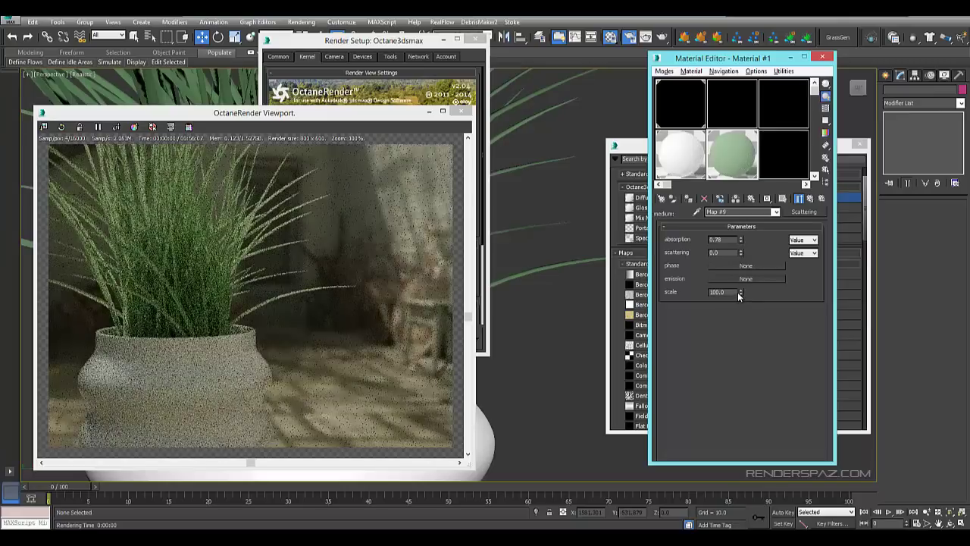
text(1)
key(Return)
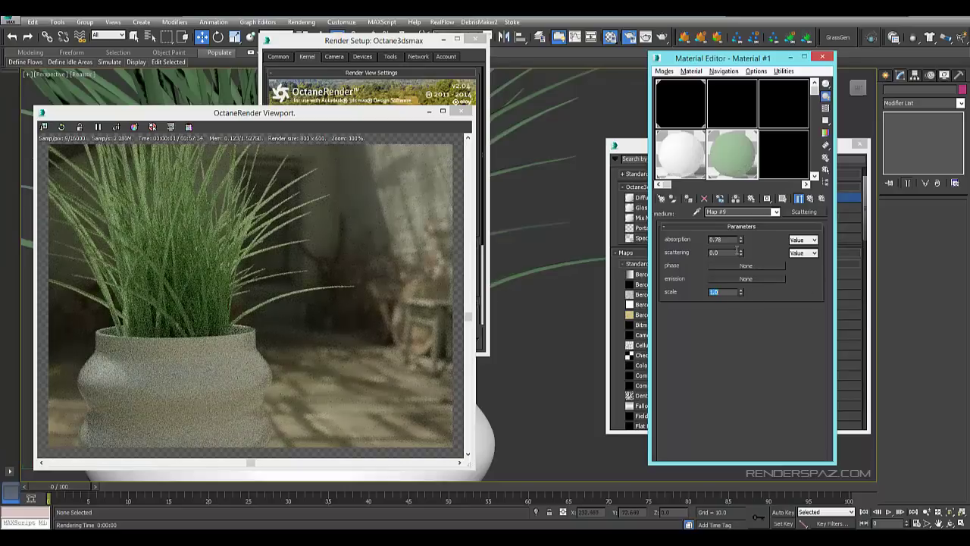
Try absorption at 1.63 and 0.0 with scattering at 0.4, and set absorption to 2.0 and scattering to 0.83.
drag(743, 237, 745, 228)
right_click(740, 240)
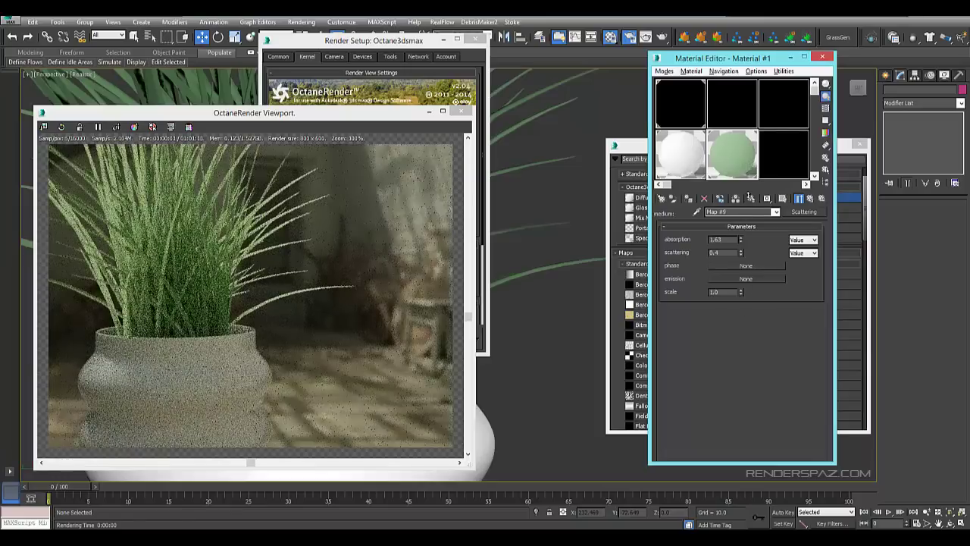
drag(749, 195, 753, 282)
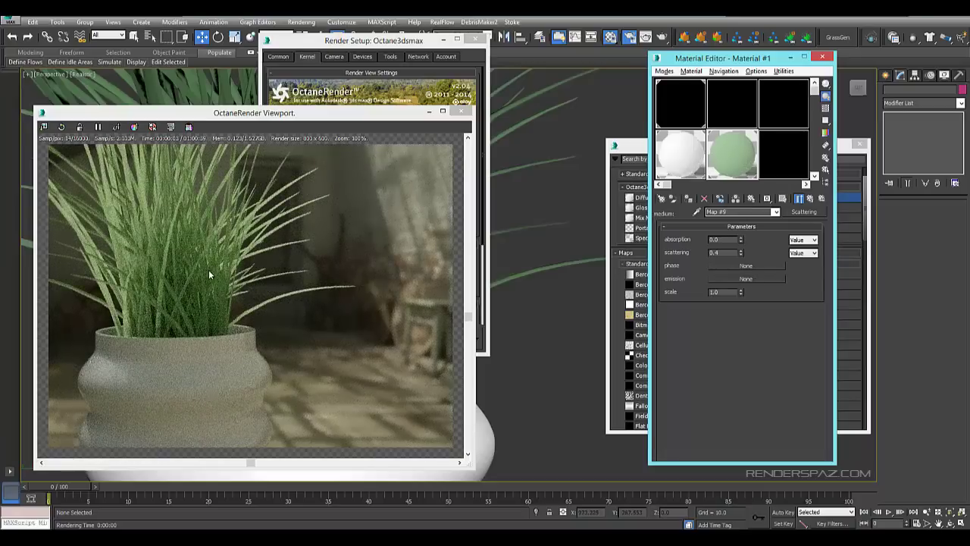
drag(741, 240, 758, 134)
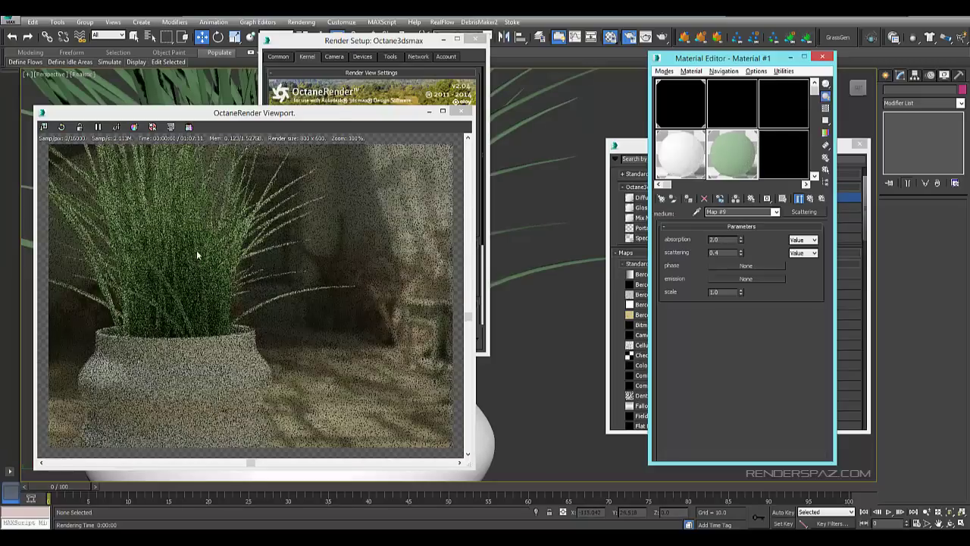
drag(745, 255, 748, 220)
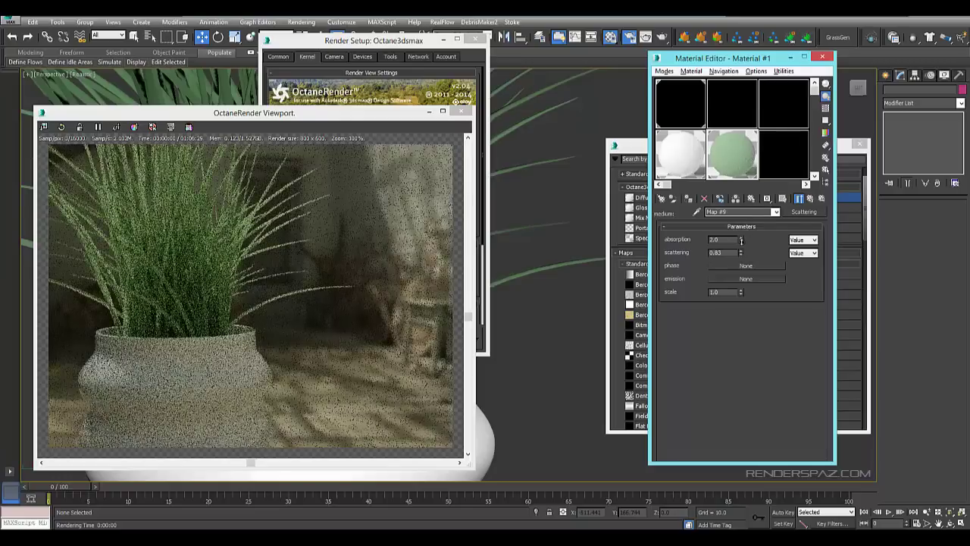
Add a Schlick phase map with scattering direction -1.0 to the medium, and set the medium's absorption to 1.36 and scattering to 1.06.
click(741, 265)
double_click(655, 221)
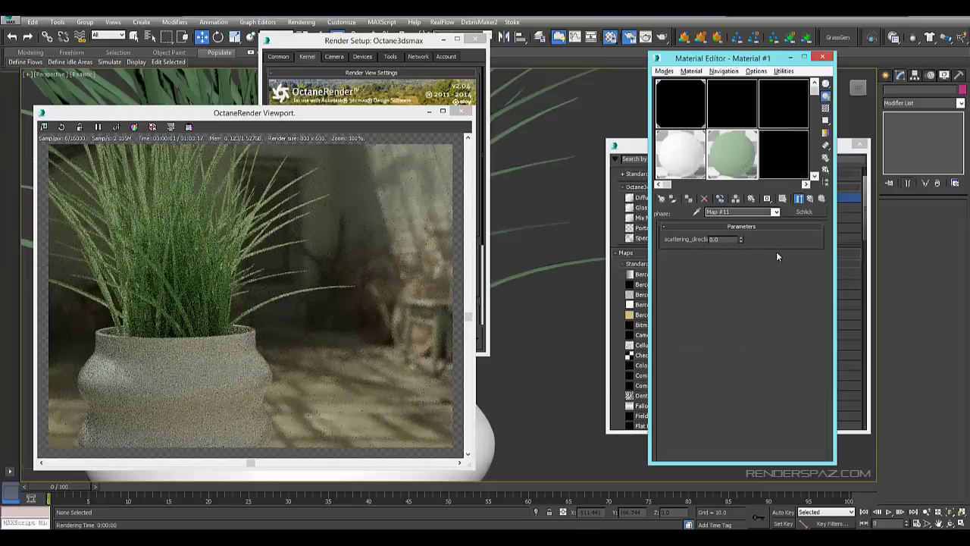
drag(741, 241, 759, 441)
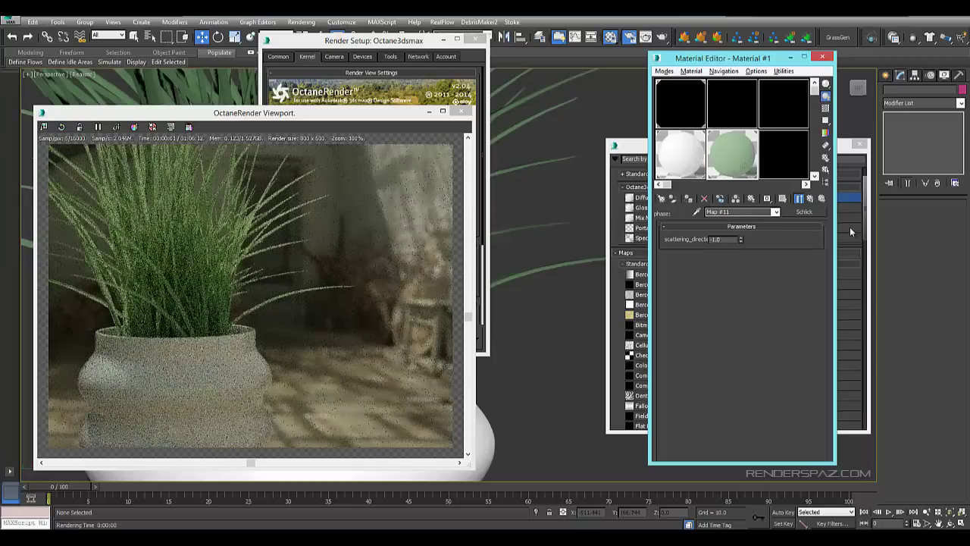
click(810, 198)
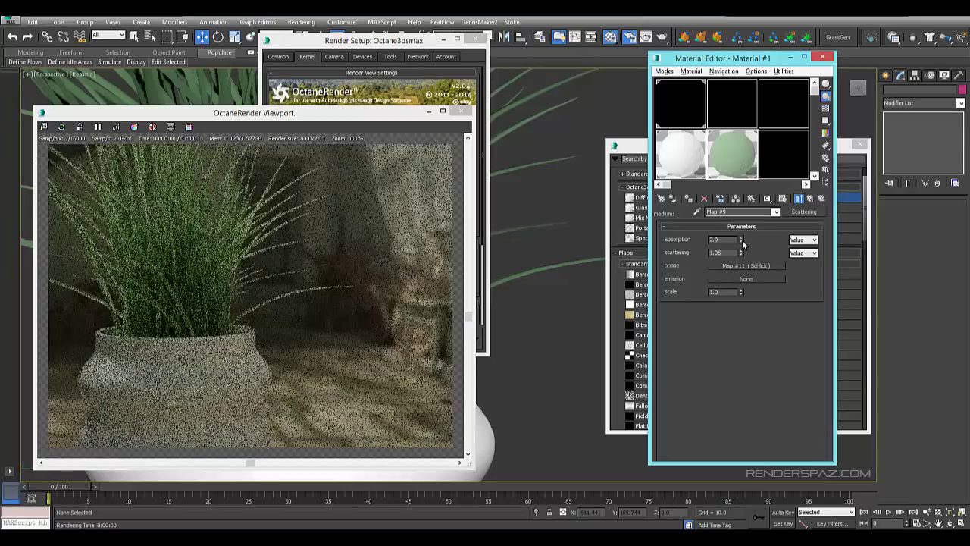
drag(741, 243, 741, 277)
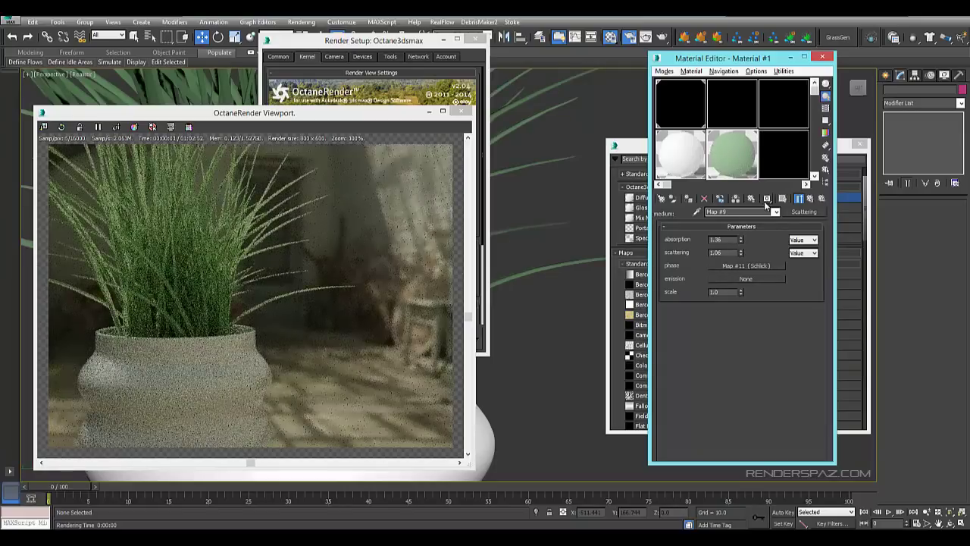
Lower the scattering medium's absorption to 0.0, and set its scattering to 0.34 and scale to 50.0.
drag(743, 239, 744, 310)
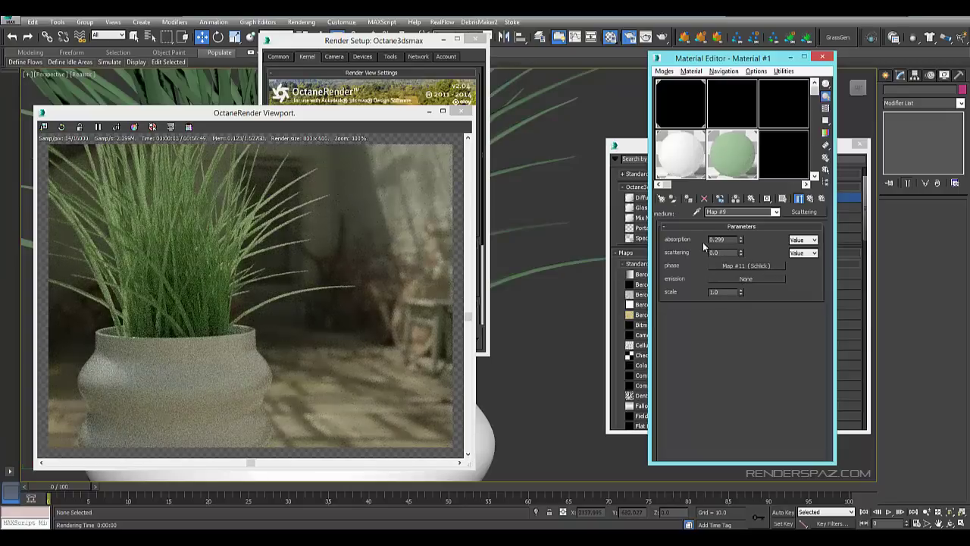
drag(742, 236, 743, 260)
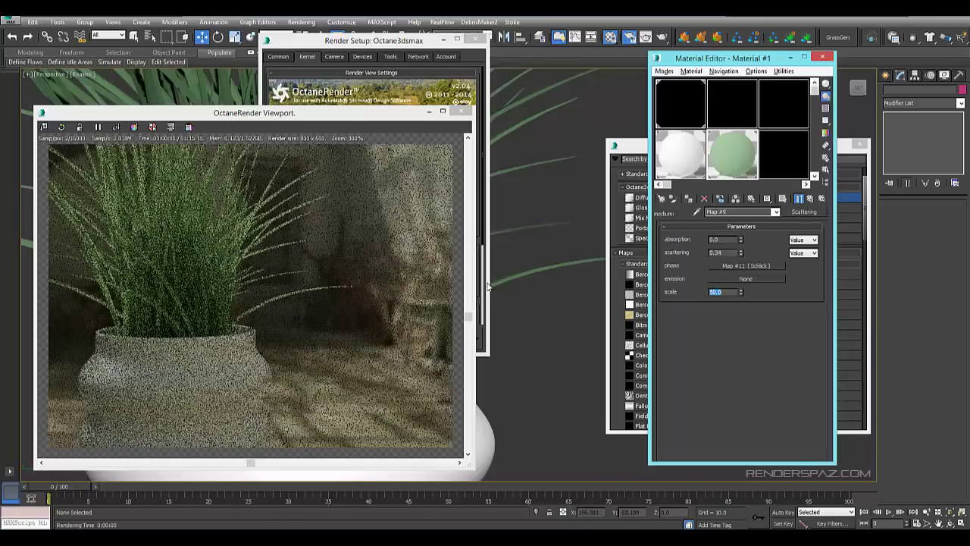
alt+middle_drag(500, 227, 551, 263)
scroll(524, 258, down, 4)
scroll(537, 234, up, 6)
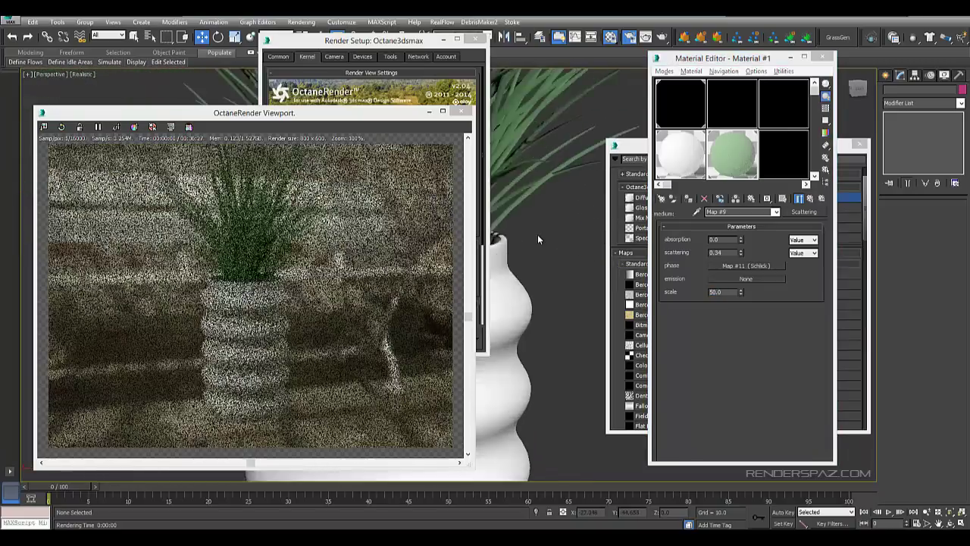
alt+middle_drag(574, 228, 505, 307)
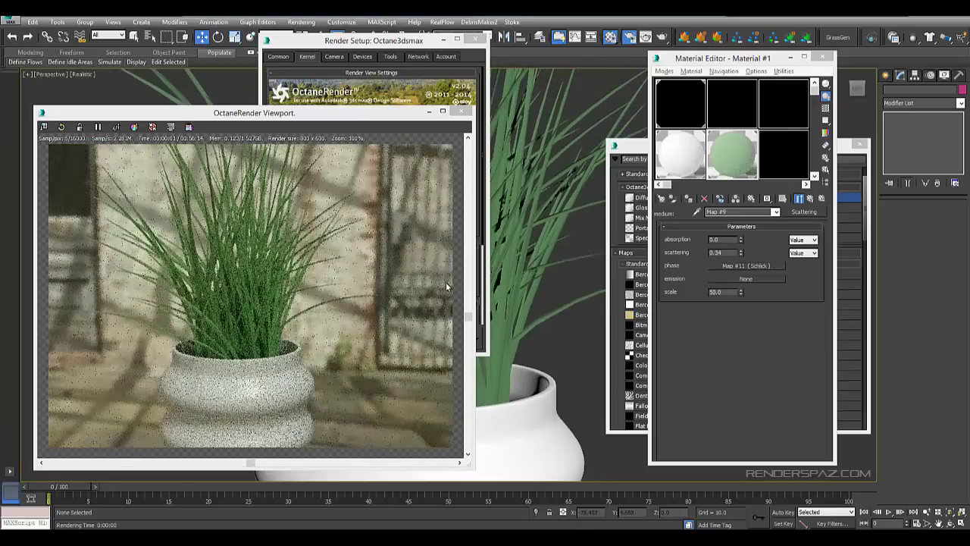
Raise the medium's absorption to 0.43 and return to the grass material's main parameters.
scroll(565, 250, down, 3)
mouse_move(546, 270)
middle_down()
mouse_move(564, 250)
mouse_move(576, 264)
mouse_move(545, 273)
middle_up()
drag(740, 241, 740, 217)
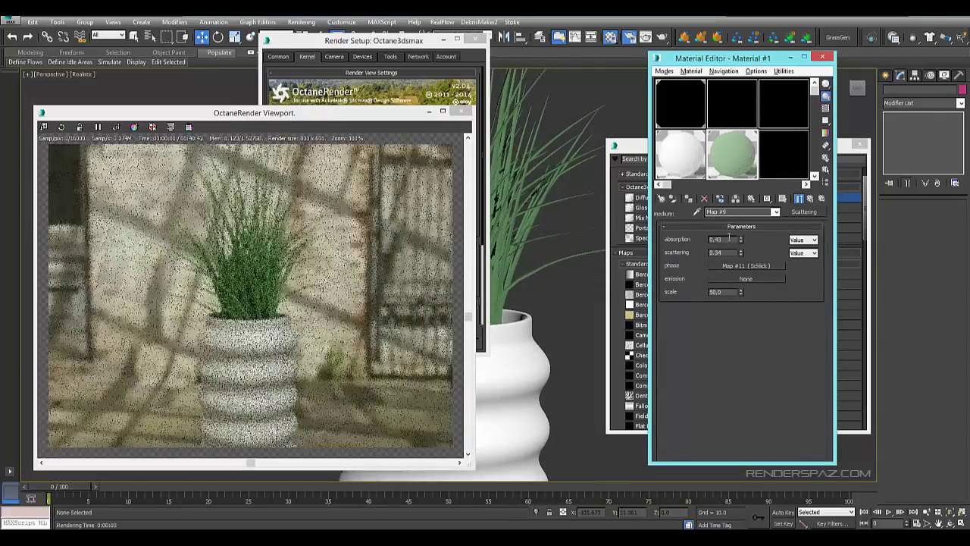
click(808, 198)
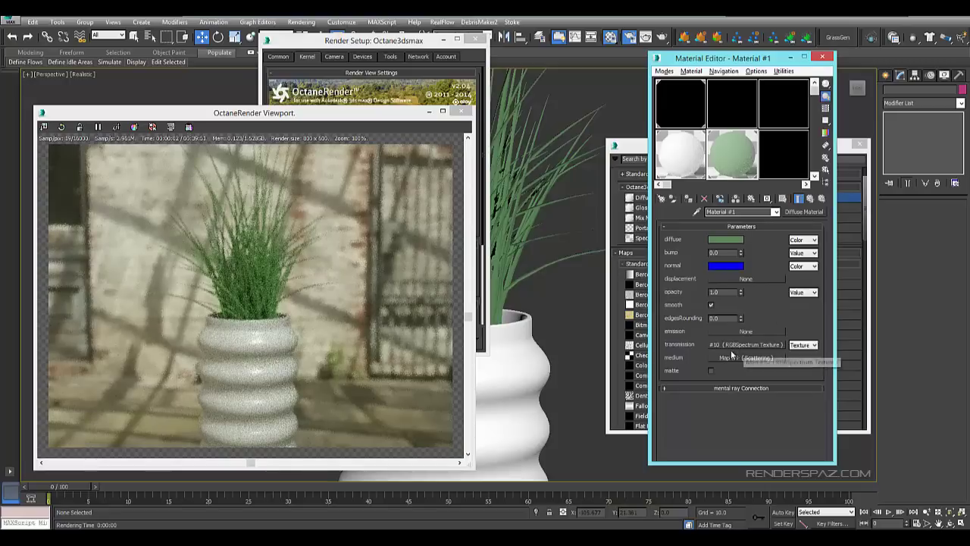
With the grass mesh temporarily isolated, pick the grass blades as the render's focus point, and clear the selection.
middle_drag(548, 276, 549, 292)
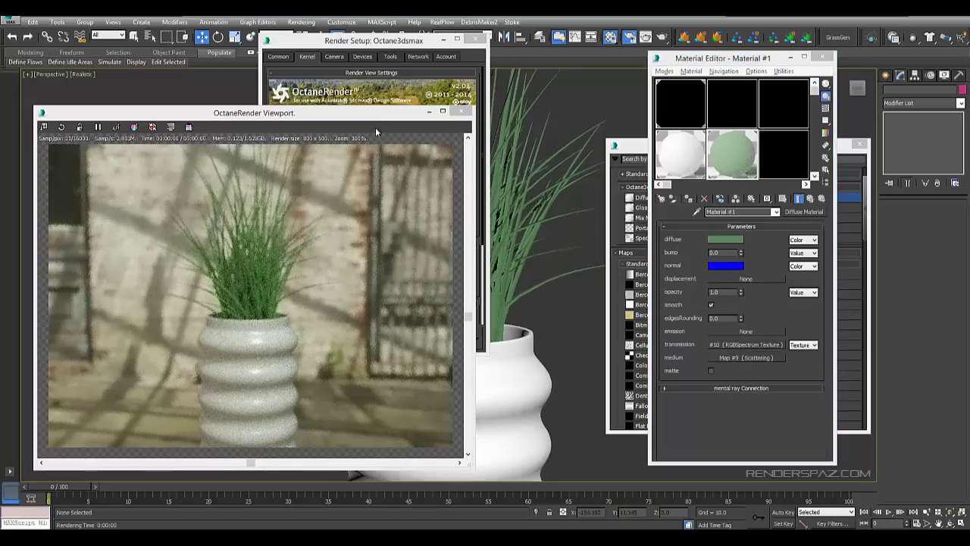
click(117, 128)
click(509, 219)
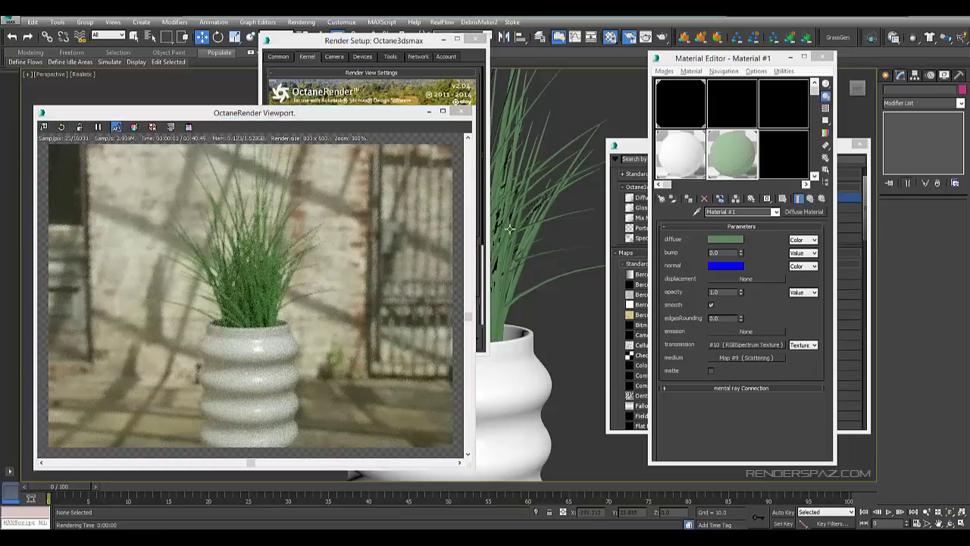
key(alt+q)
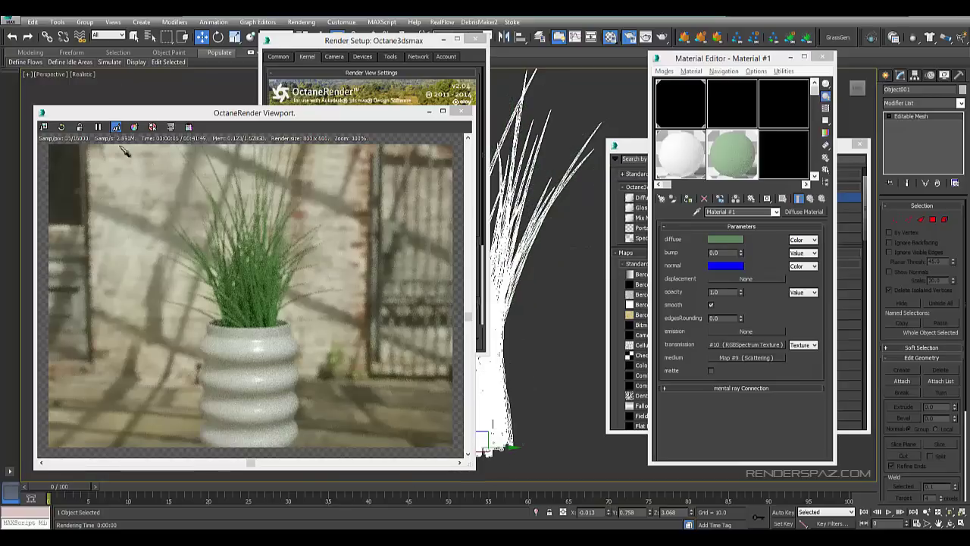
click(249, 299)
key(alt+q)
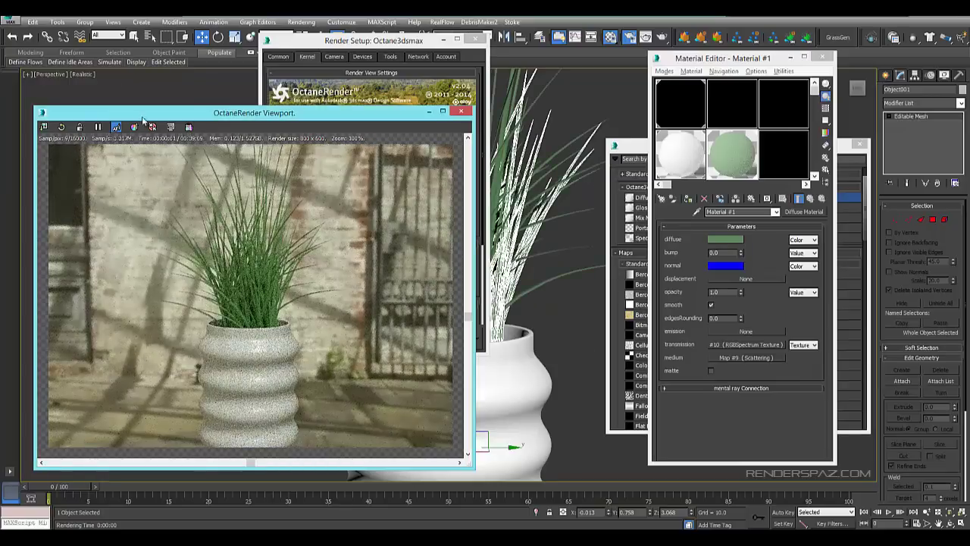
click(587, 359)
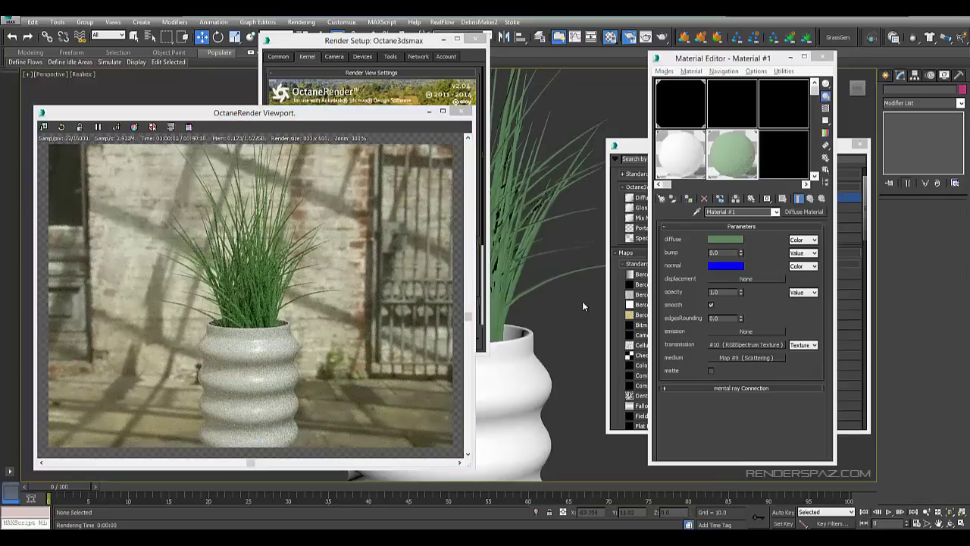
Change the transmission texture's RGB color to a brighter, more saturated green with a hue of about 77.
click(746, 346)
click(760, 238)
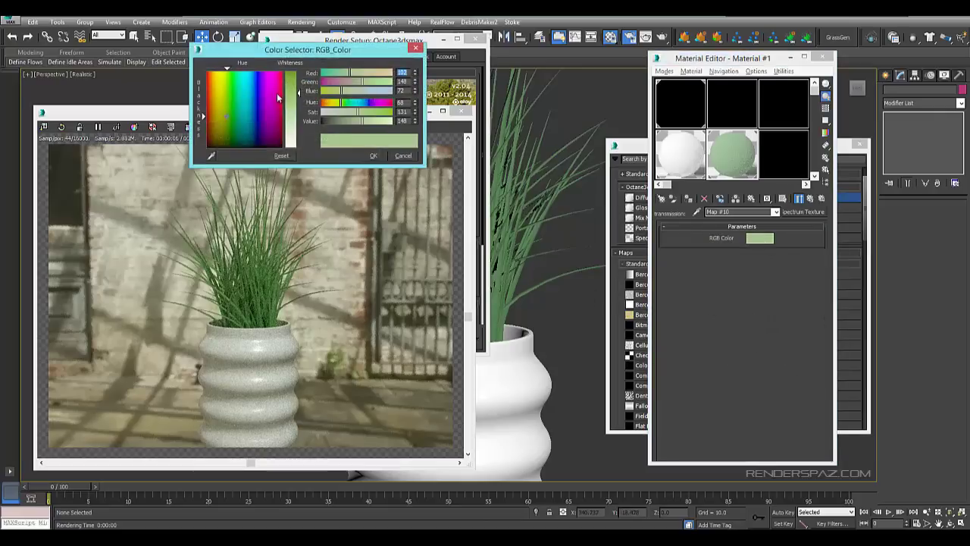
drag(297, 93, 297, 81)
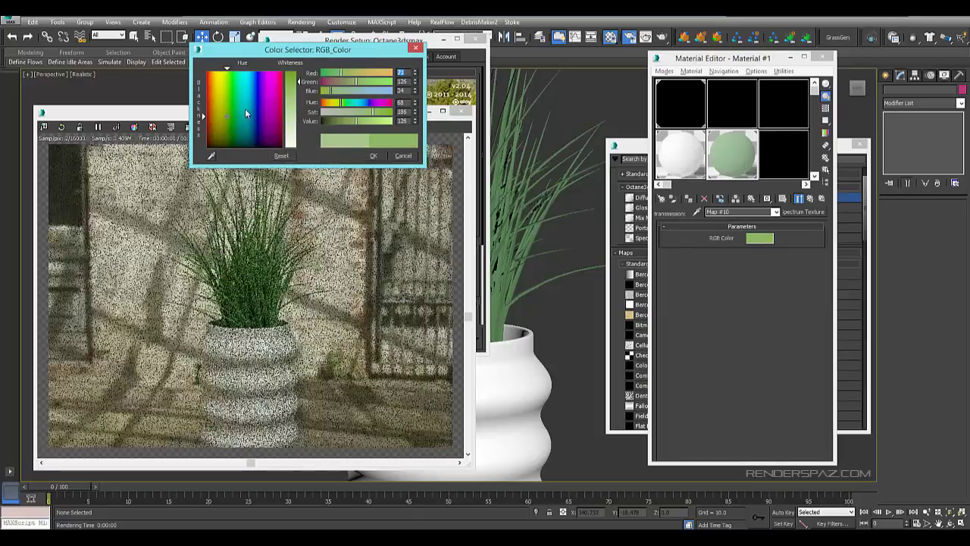
click(231, 126)
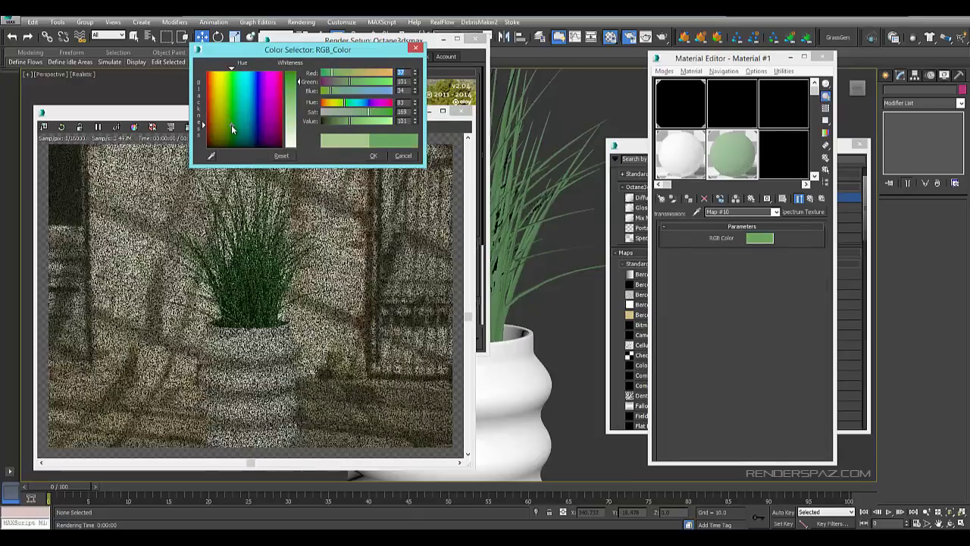
drag(232, 125, 236, 100)
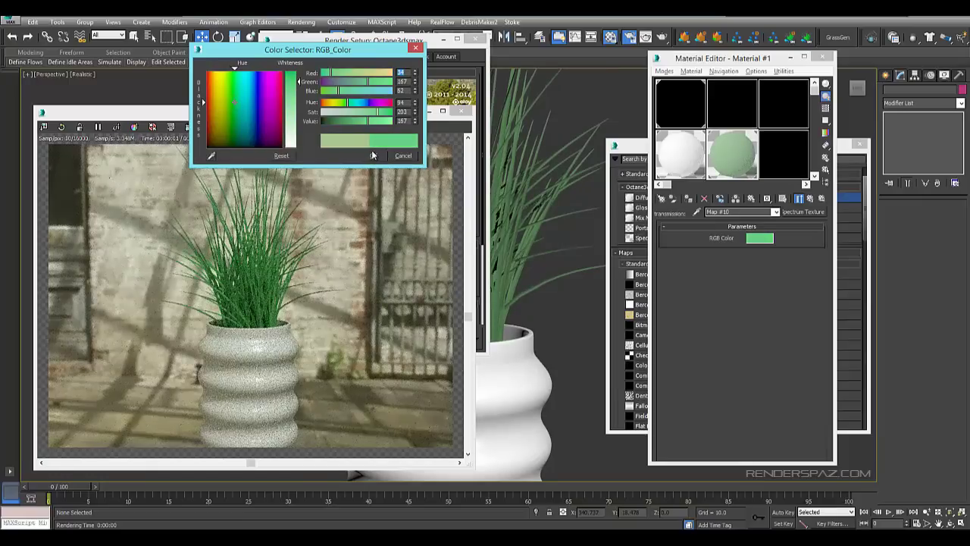
click(372, 156)
drag(238, 112, 229, 103)
click(371, 156)
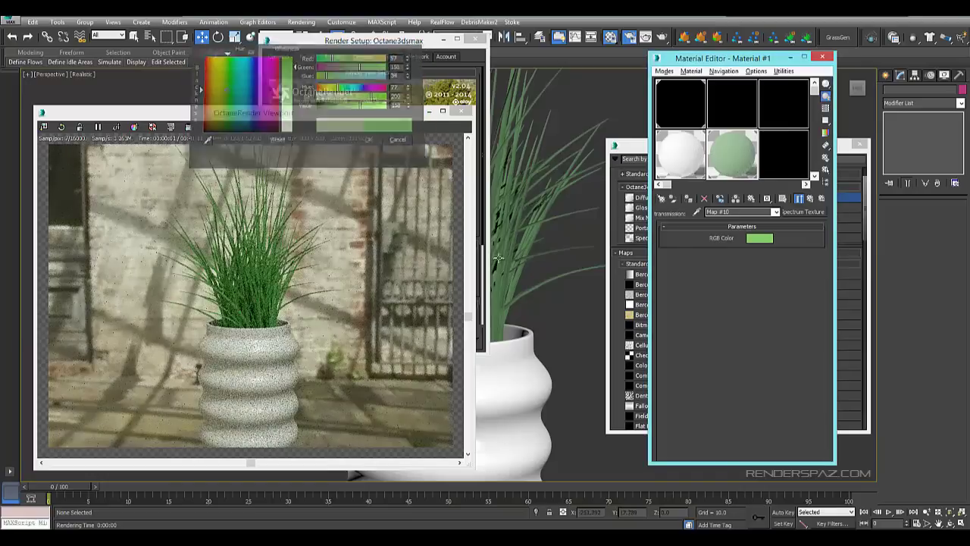
Set the grass material's scattering medium to absorption 0.45 and scattering 0.35.
alt+middle_drag(556, 288, 615, 305)
scroll(567, 290, down, 5)
scroll(575, 272, up, 5)
middle_drag(575, 272, 535, 252)
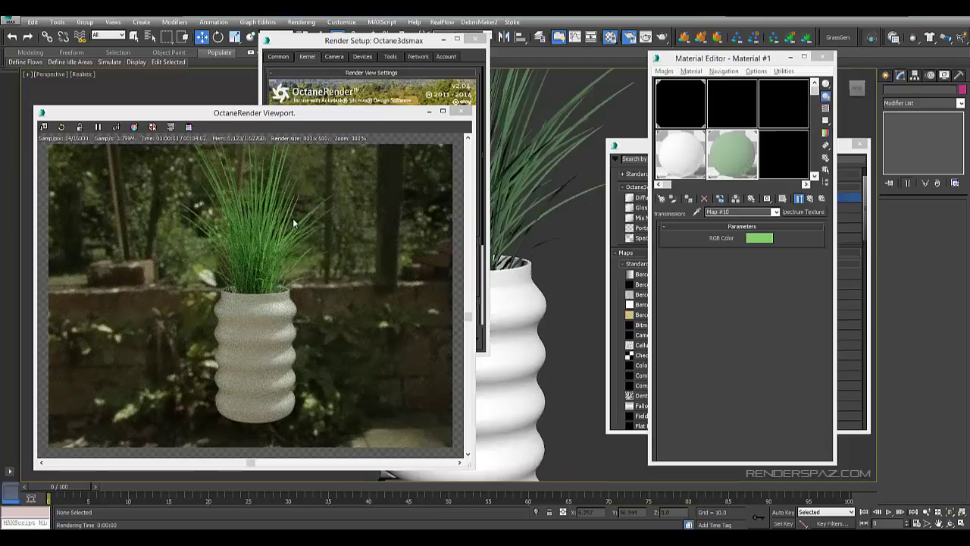
click(812, 199)
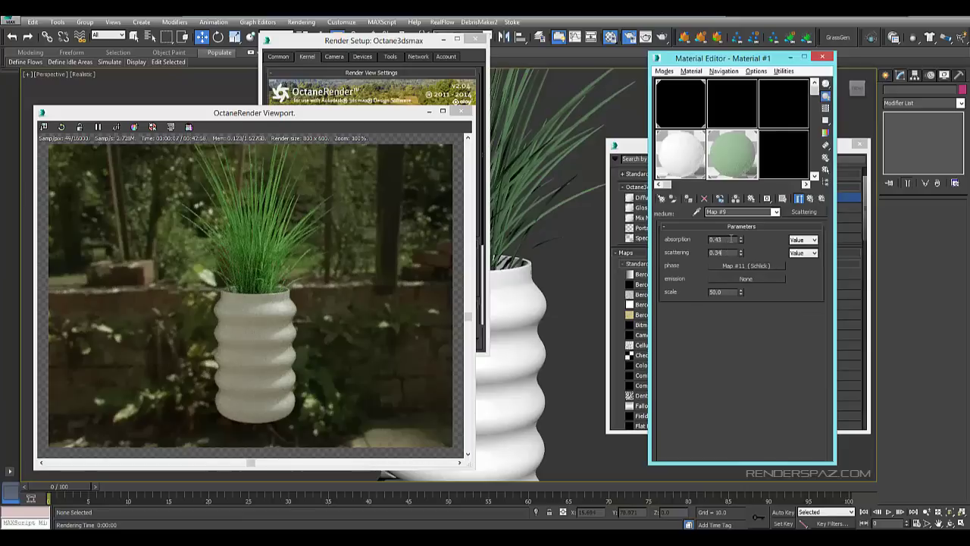
key(Return)
click(728, 252)
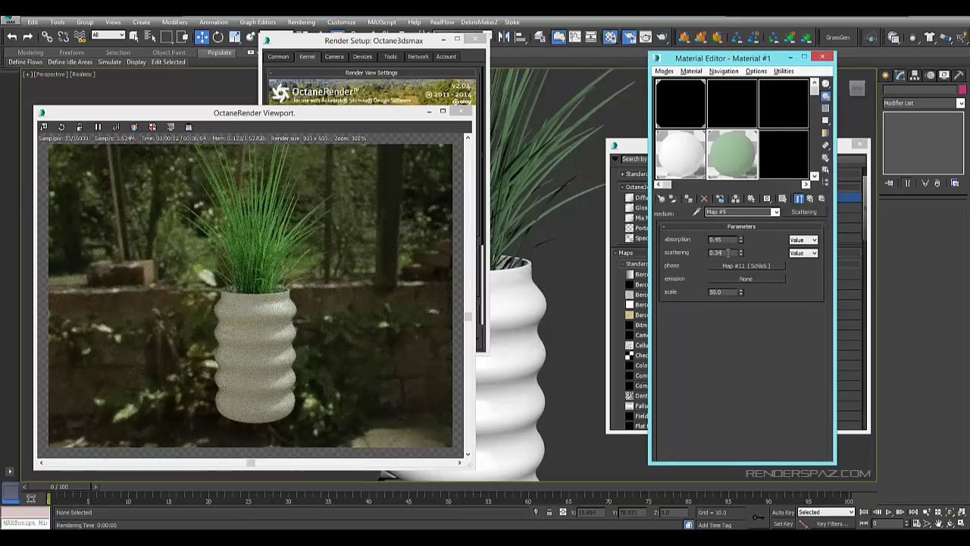
key(BackSpace)
text(5)
key(Return)
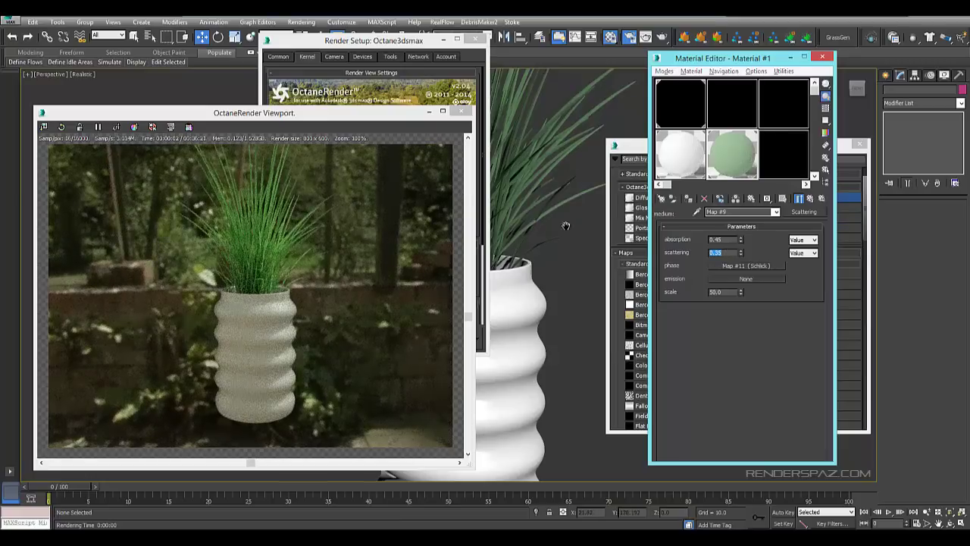
Close the Material/Map Browser and rename the green diffuse material as Grass.
alt+middle_drag(565, 237, 508, 234)
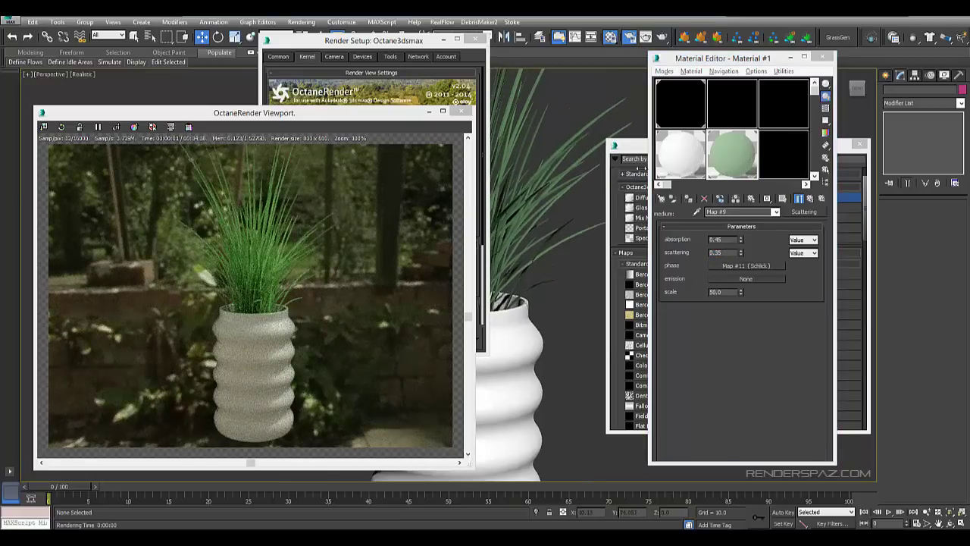
middle_drag(605, 215, 617, 212)
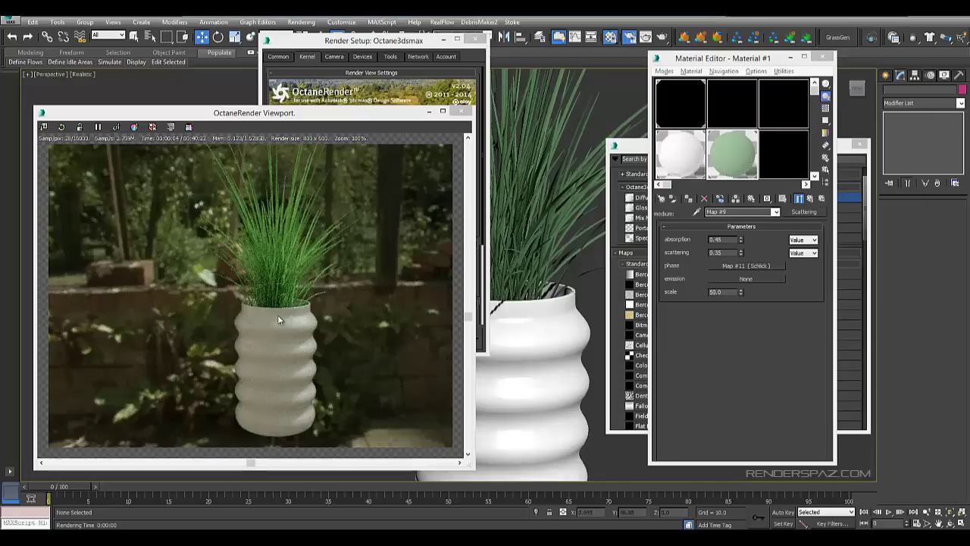
alt+middle_drag(555, 353, 510, 328)
scroll(530, 349, up, 4)
middle_drag(570, 371, 551, 311)
click(862, 144)
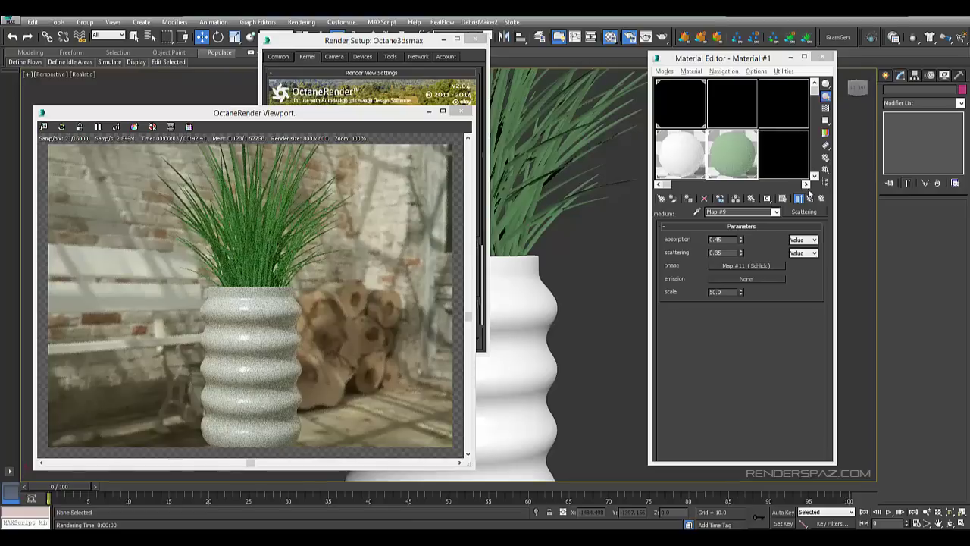
click(810, 198)
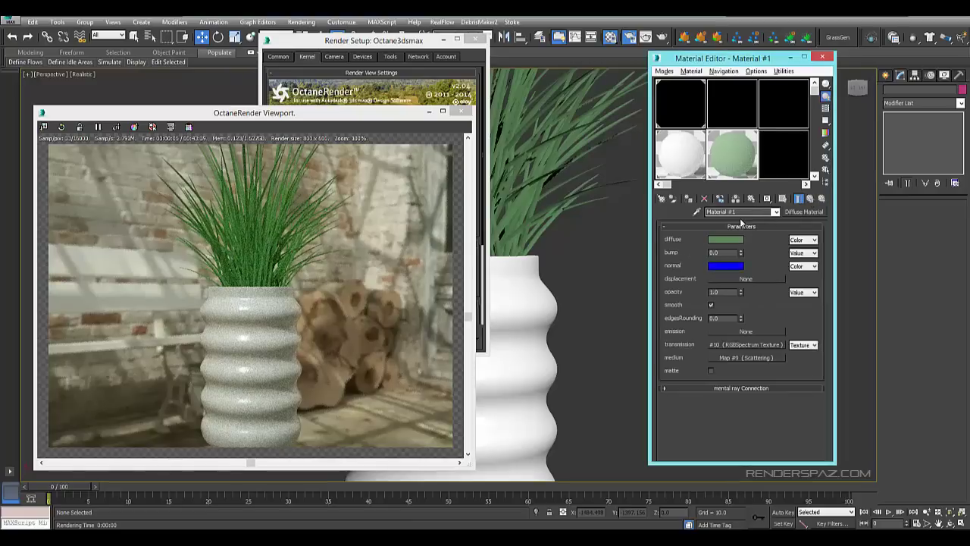
text(Gra)
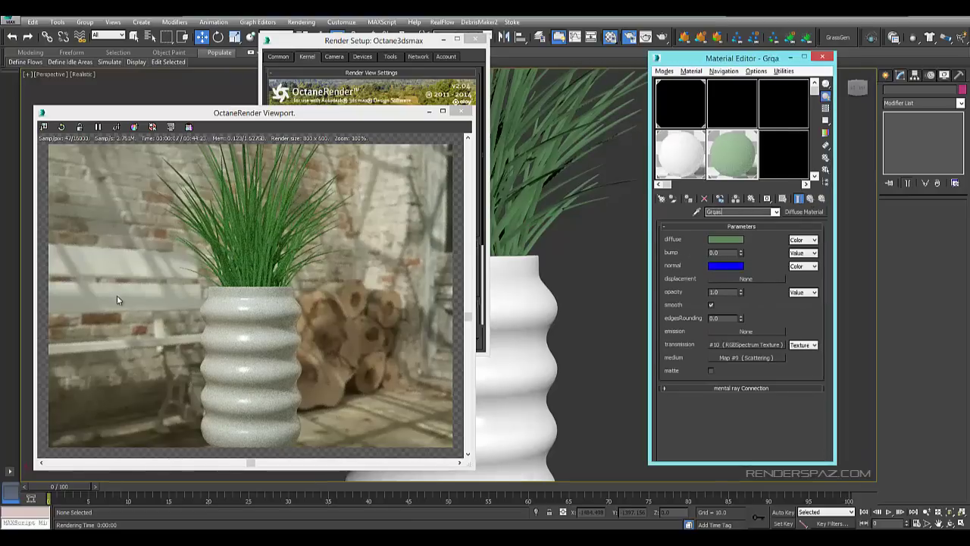
text(ss)
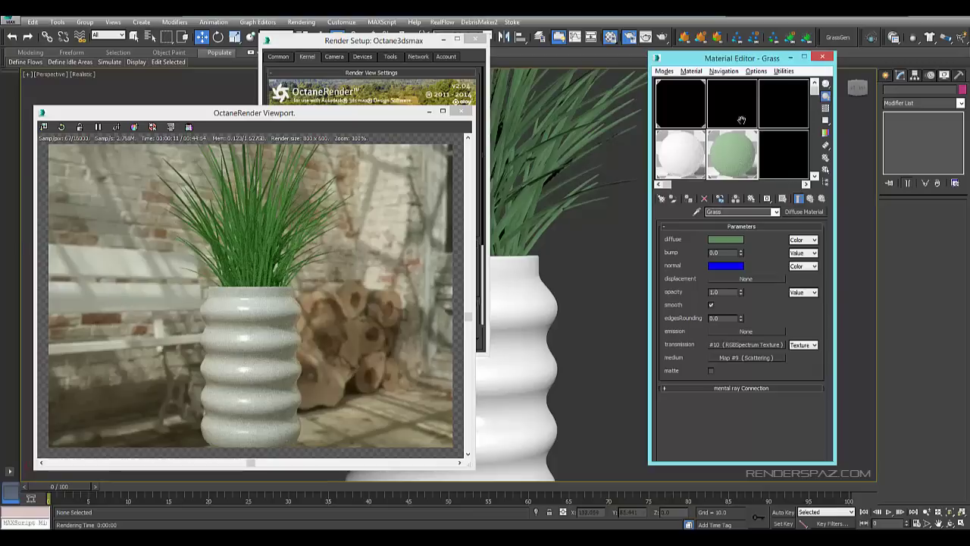
Frame the grass more closely, set the render's focus point on its blades, and clear the selection.
middle_drag(533, 122, 540, 256)
scroll(540, 266, up, 3)
scroll(577, 326, up, 3)
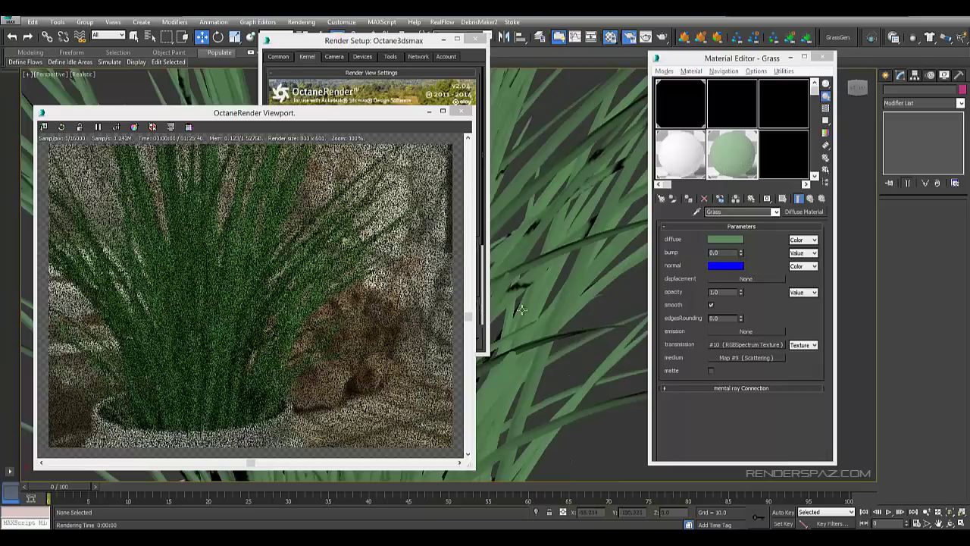
scroll(604, 286, down, 3)
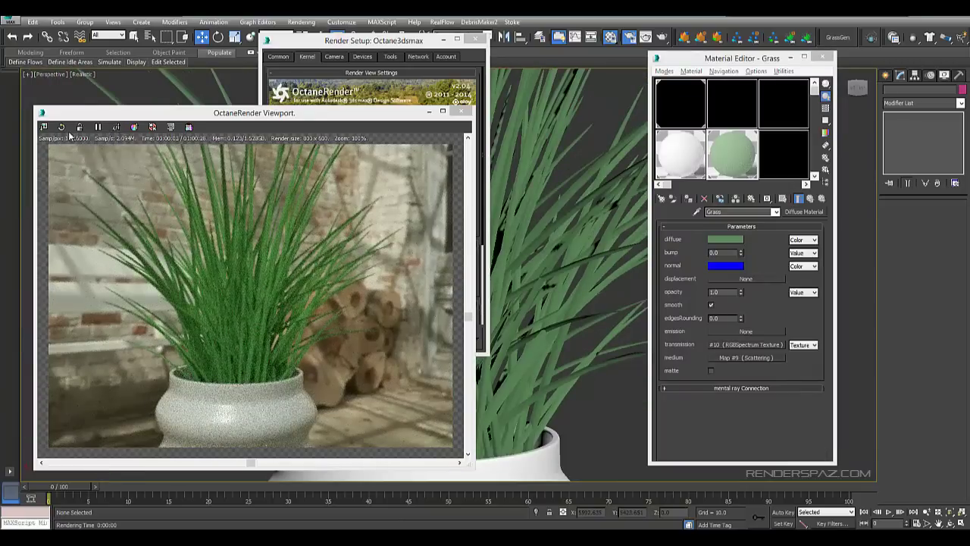
click(117, 128)
click(538, 252)
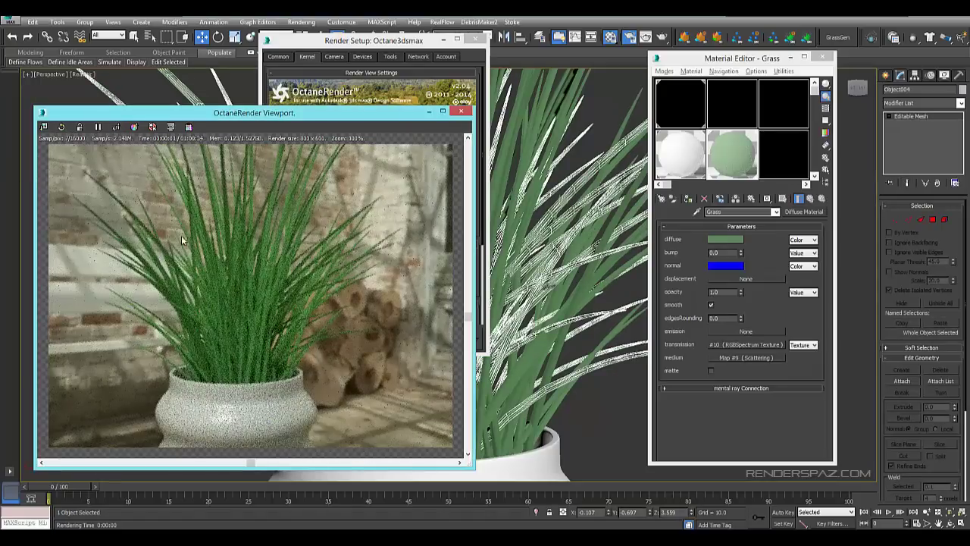
click(264, 292)
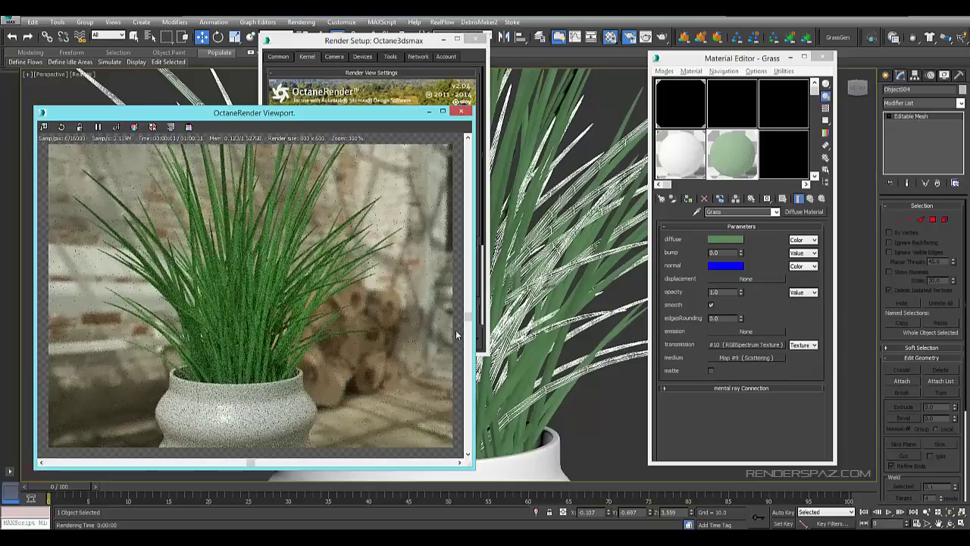
click(601, 400)
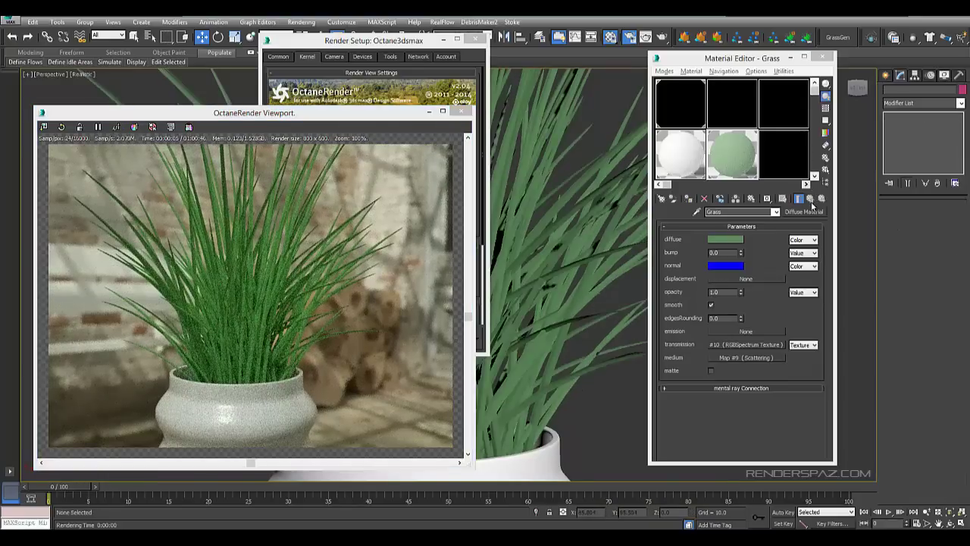
Convert the Grass material to a Mix Material, keeping the old material as a sub-material.
click(805, 212)
click(656, 254)
double_click(655, 257)
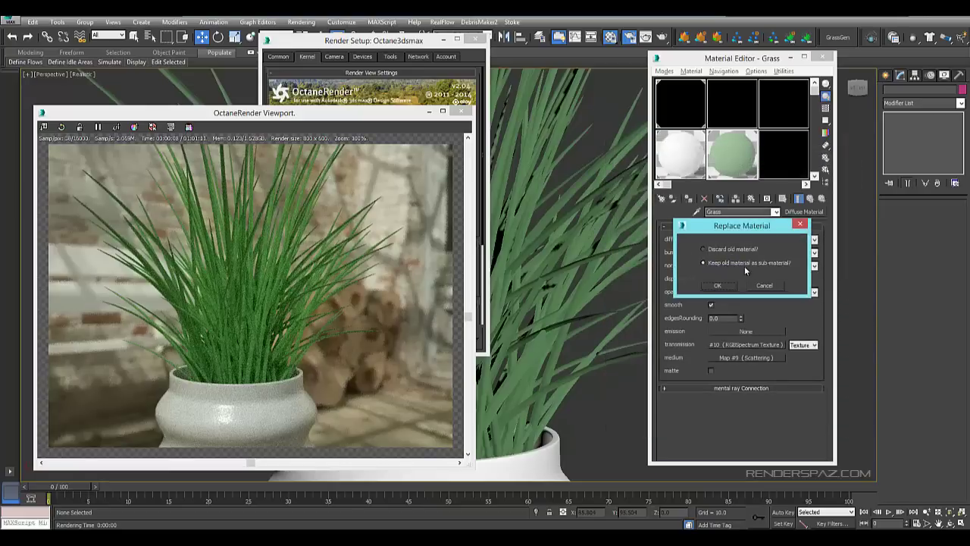
click(717, 286)
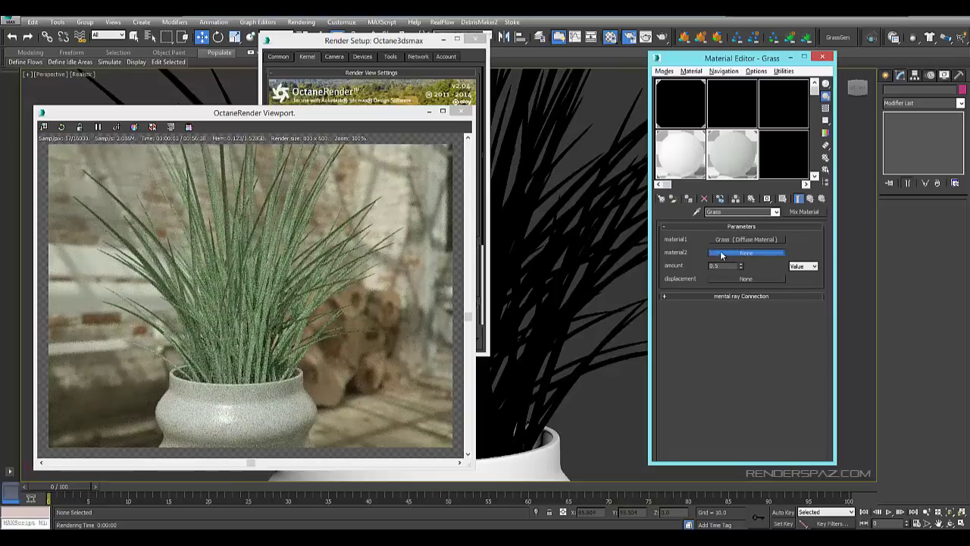
Open the Grass diffuse sub-material in the material1 slot and copy its diffuse color.
click(722, 253)
click(849, 421)
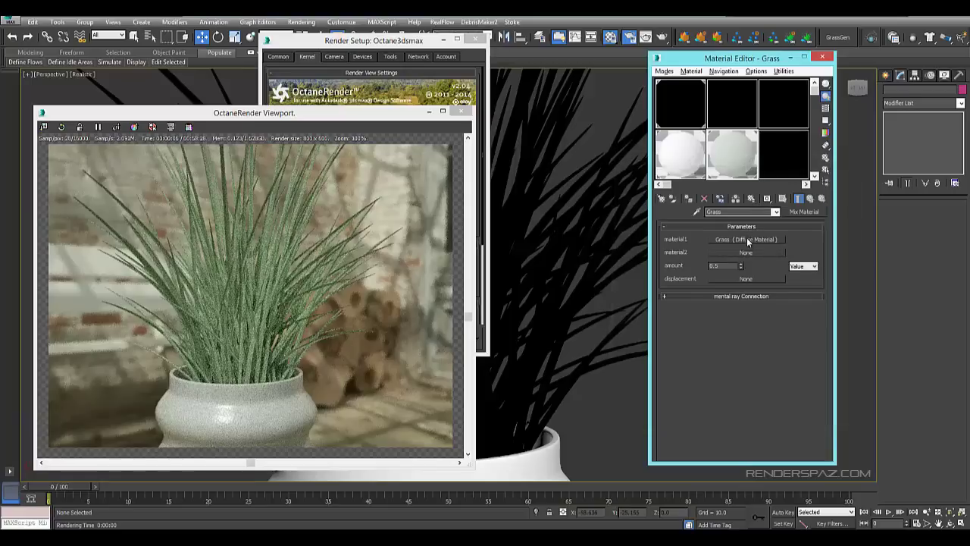
click(747, 240)
right_click(734, 240)
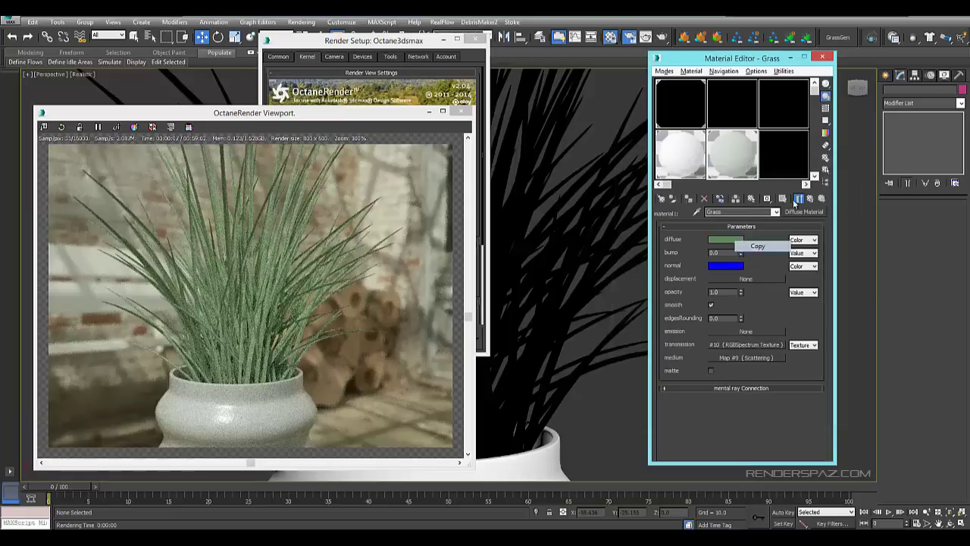
Create a Glossy Material in the mix's material2 slot and paste the copied green into its diffuse color.
click(797, 200)
click(746, 252)
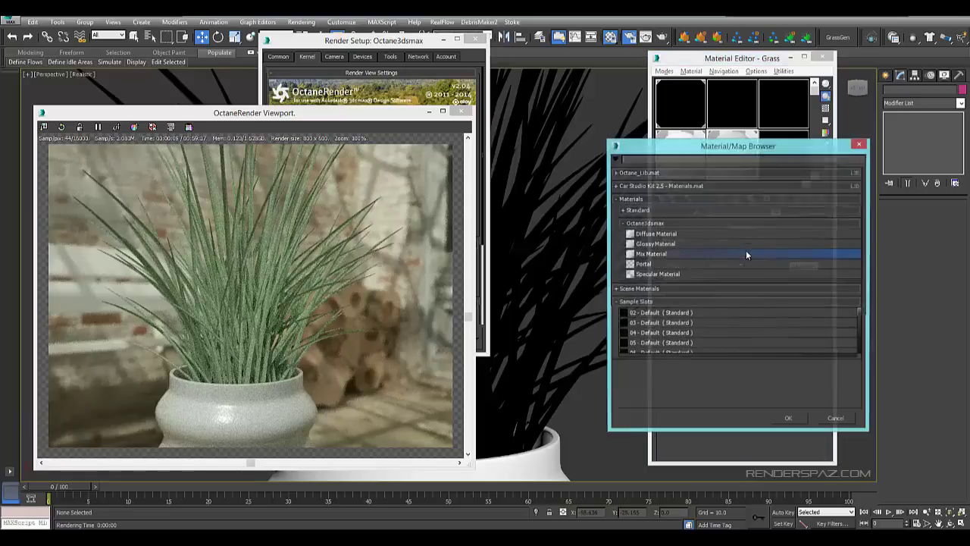
double_click(644, 286)
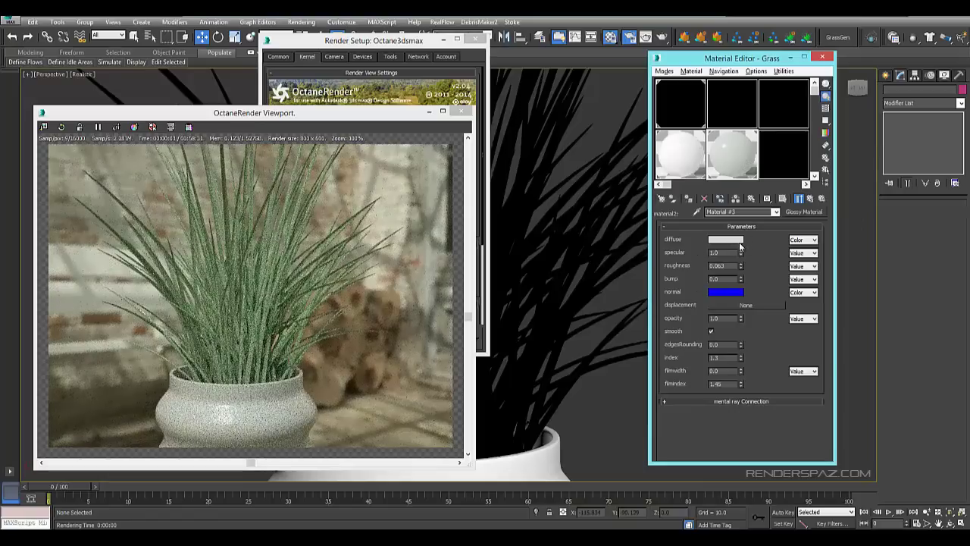
right_click(739, 244)
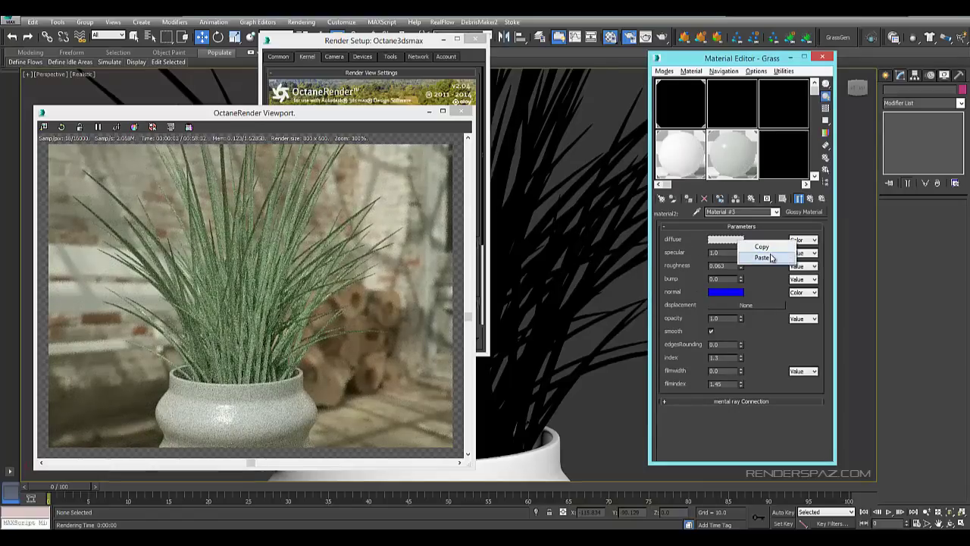
click(762, 258)
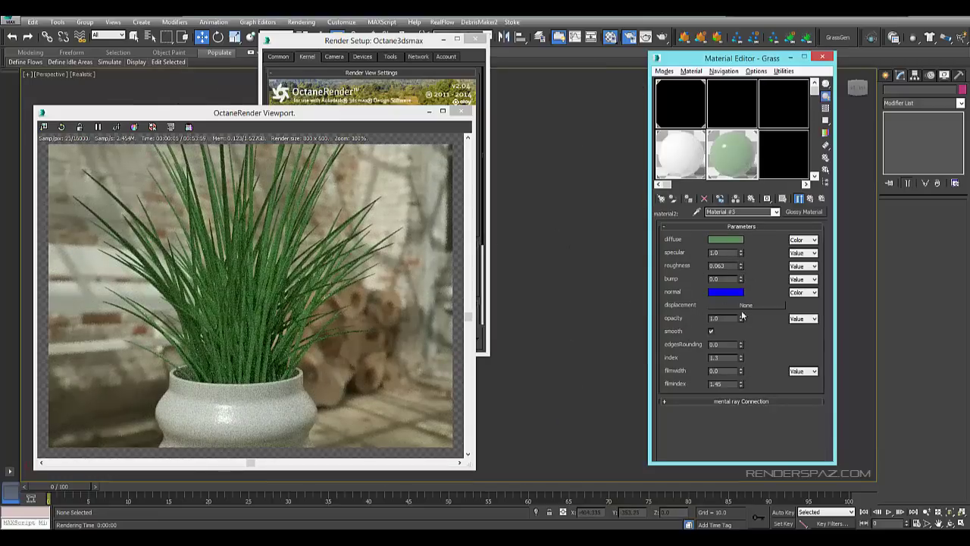
Tune the glossy sub-material to an index of 1.872 and a roughness of 0.193, checking the highlights on the rendered blades.
drag(739, 266, 744, 257)
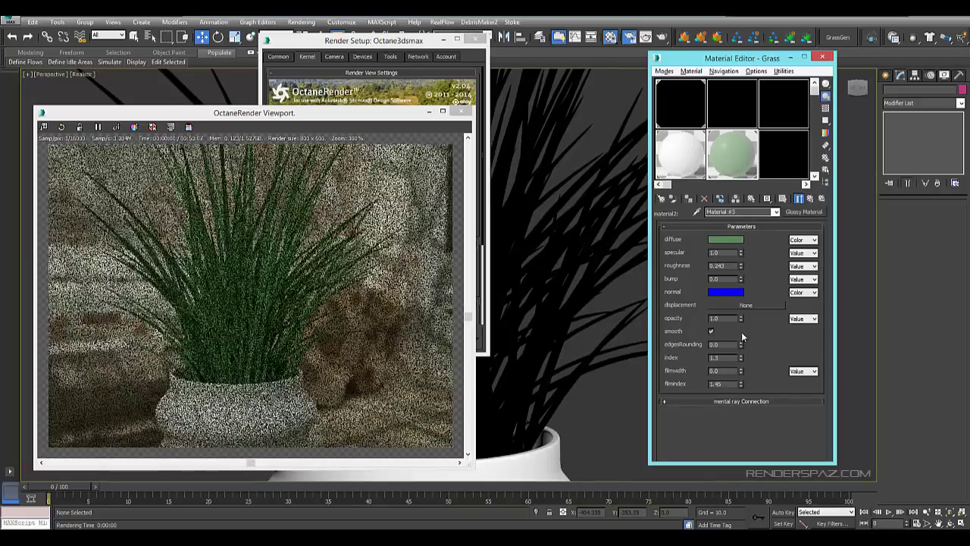
drag(741, 358, 745, 336)
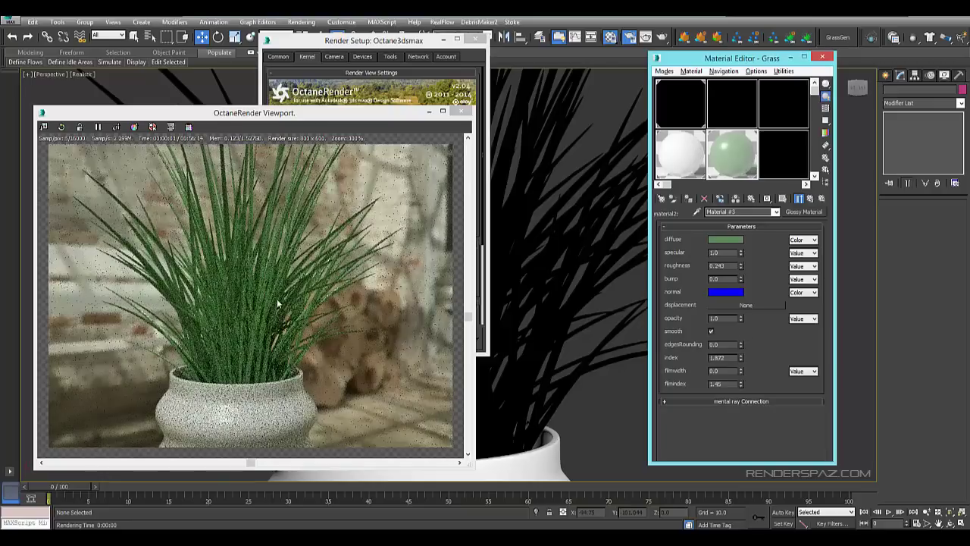
click(331, 301)
scroll(332, 301, up, 5)
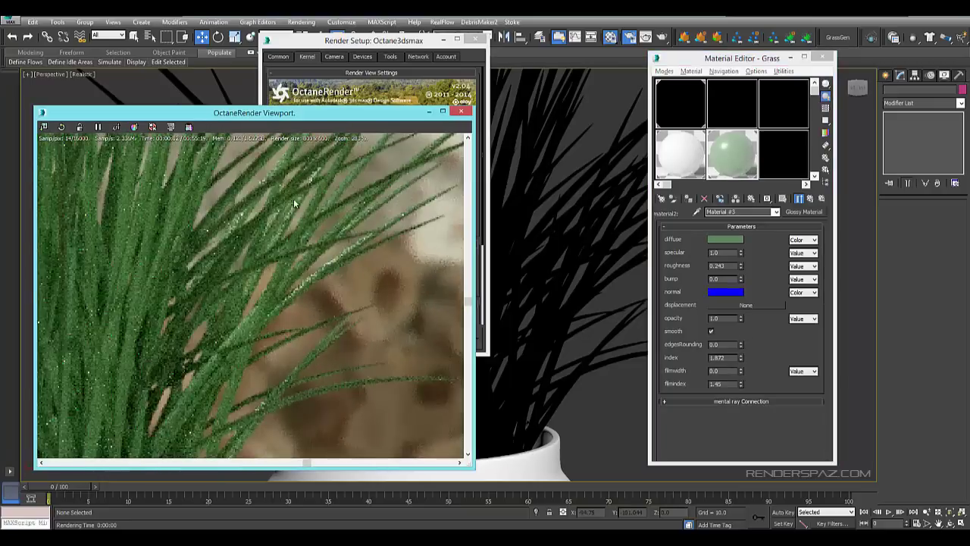
scroll(305, 281, down, 7)
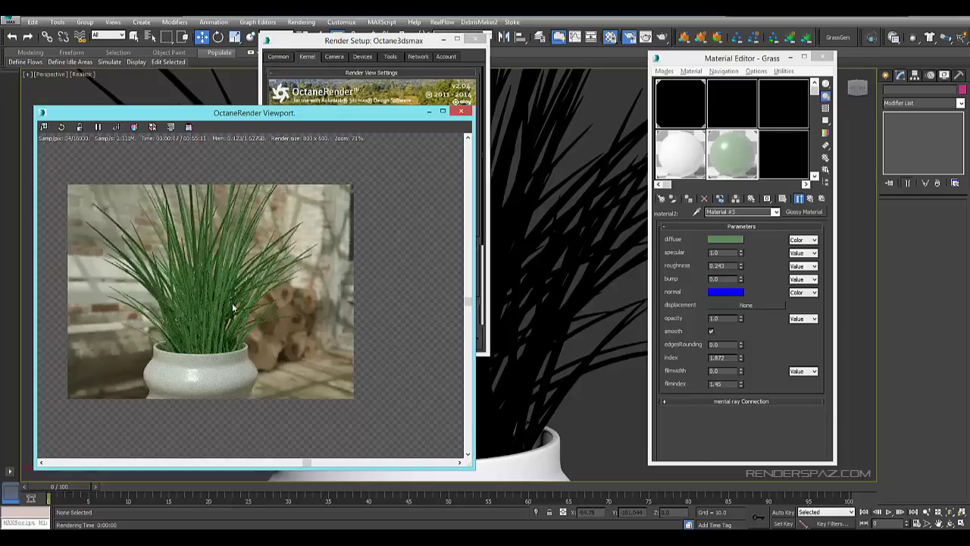
drag(742, 271, 741, 279)
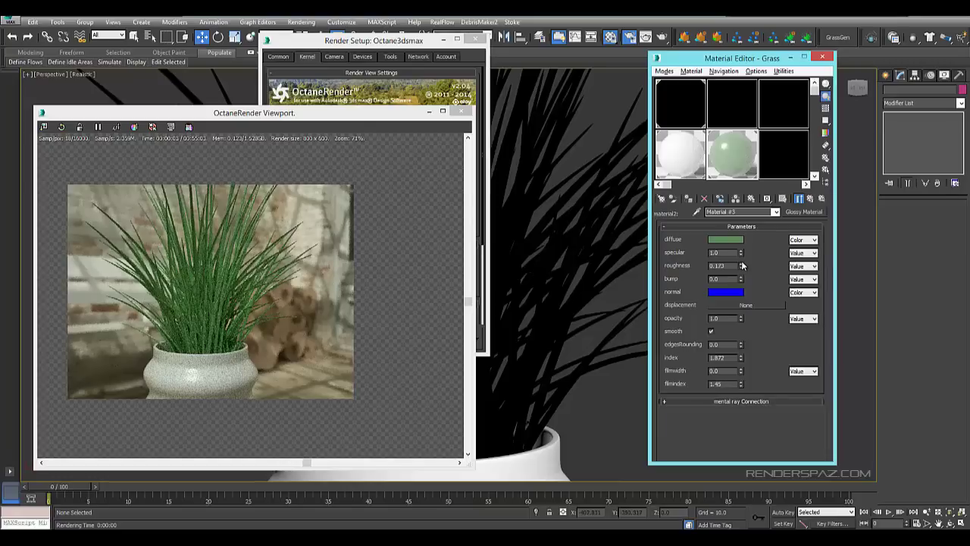
drag(742, 261, 742, 259)
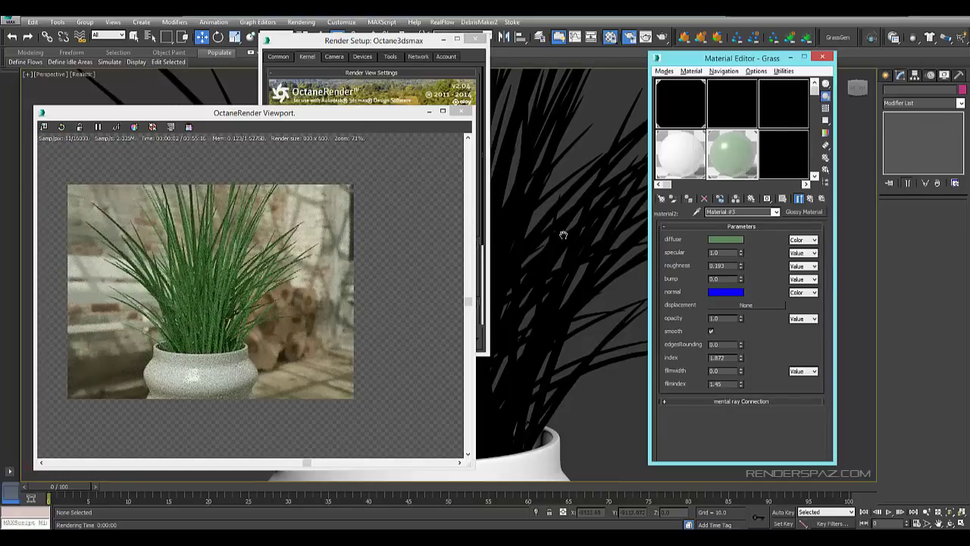
Check the whole pot in the render, and close the Render Setup, Material Editor and OctaneRender viewport windows.
scroll(563, 230, down, 5)
alt+middle_drag(564, 287, 535, 302)
scroll(535, 302, up, 3)
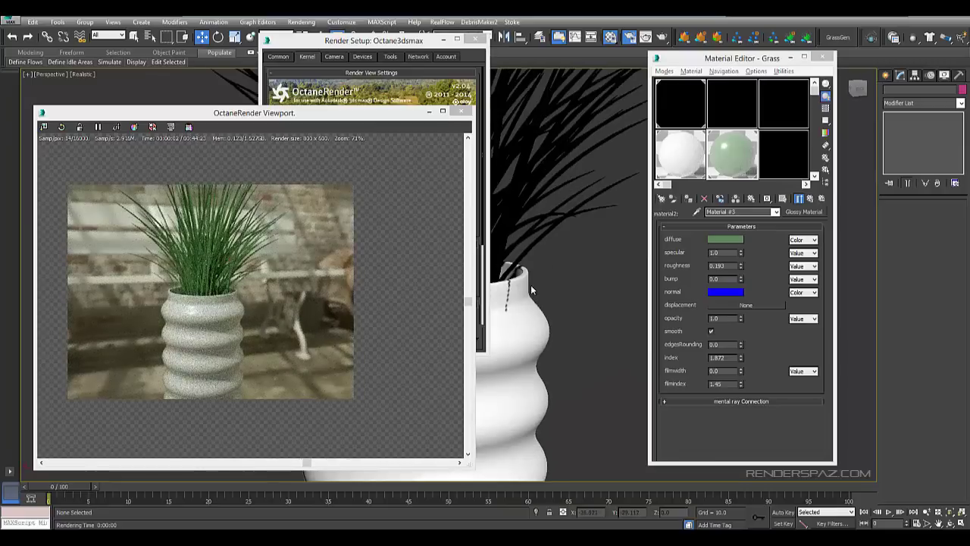
click(406, 41)
click(476, 39)
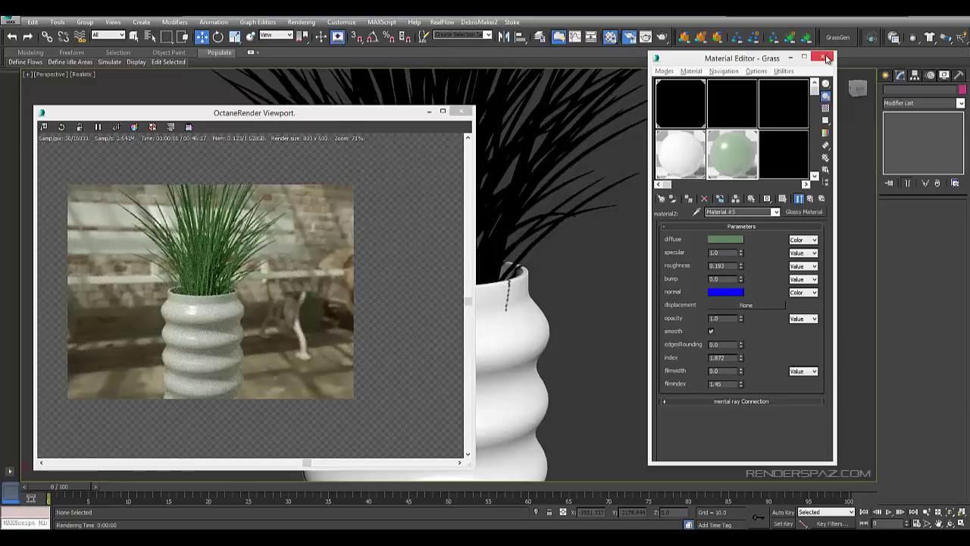
scroll(524, 278, up, 2)
scroll(588, 227, down, 2)
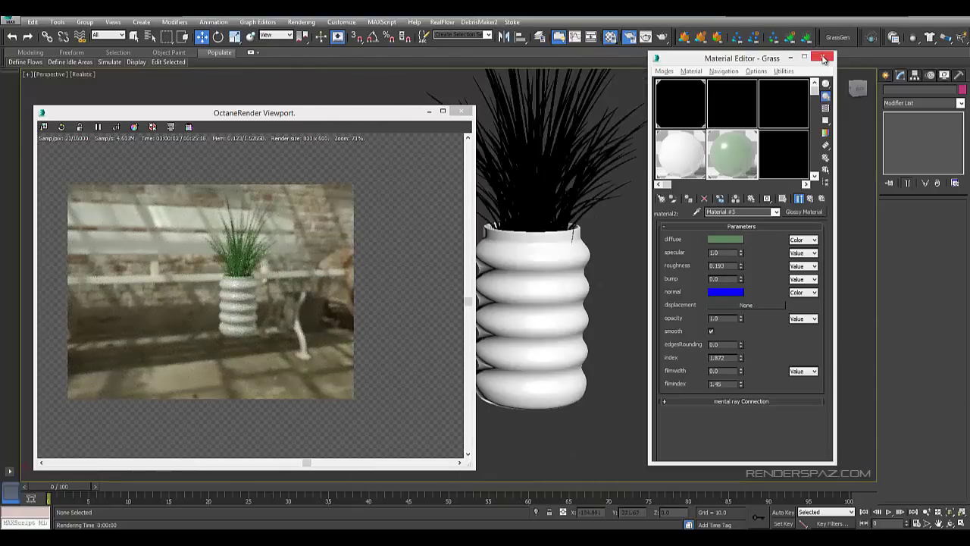
click(825, 59)
scroll(599, 236, down, 3)
click(460, 112)
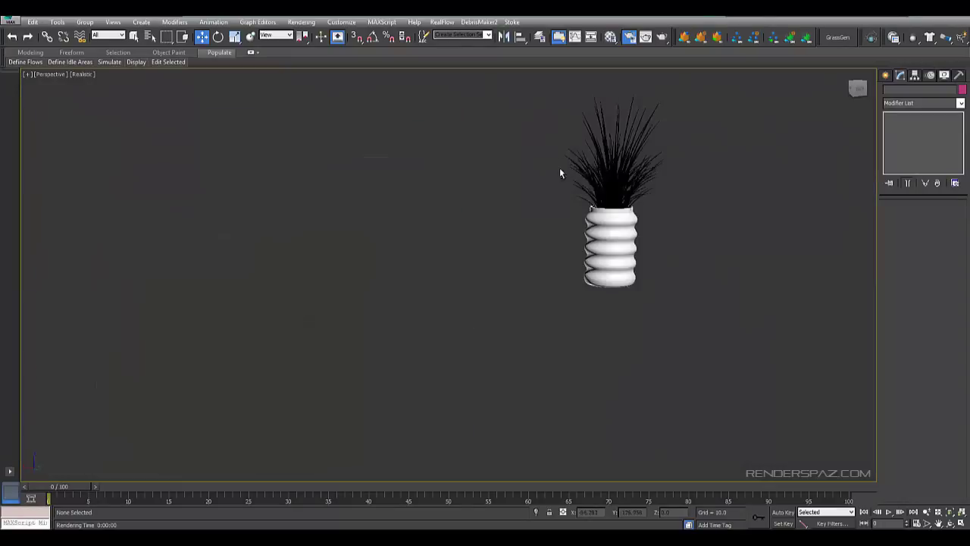
Select the whole potted plant and make two copies of it in a row along the X axis.
drag(448, 88, 733, 372)
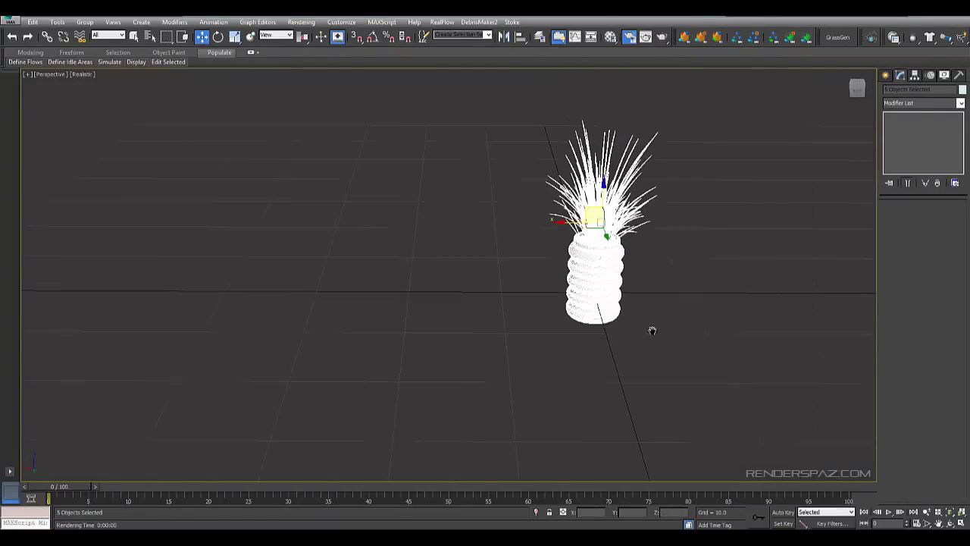
middle_drag(601, 313, 479, 278)
mouse_move(449, 184)
shift+mouse_down()
mouse_move(169, 187)
mouse_move(208, 185)
shift+mouse_up()
key(Return)
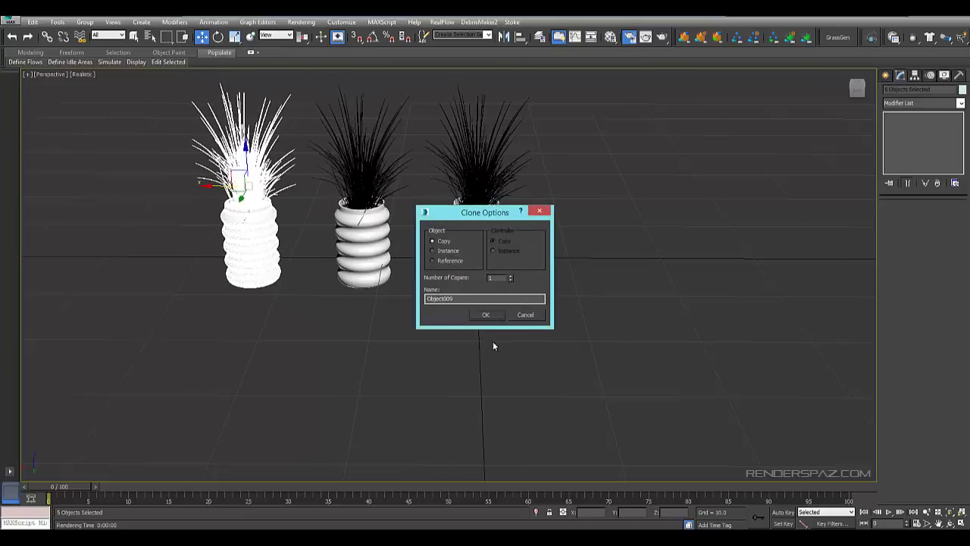
key(Return)
Rotate the potted plants individually about their vertical axis to vary the grass, and clear the selection.
key(e)
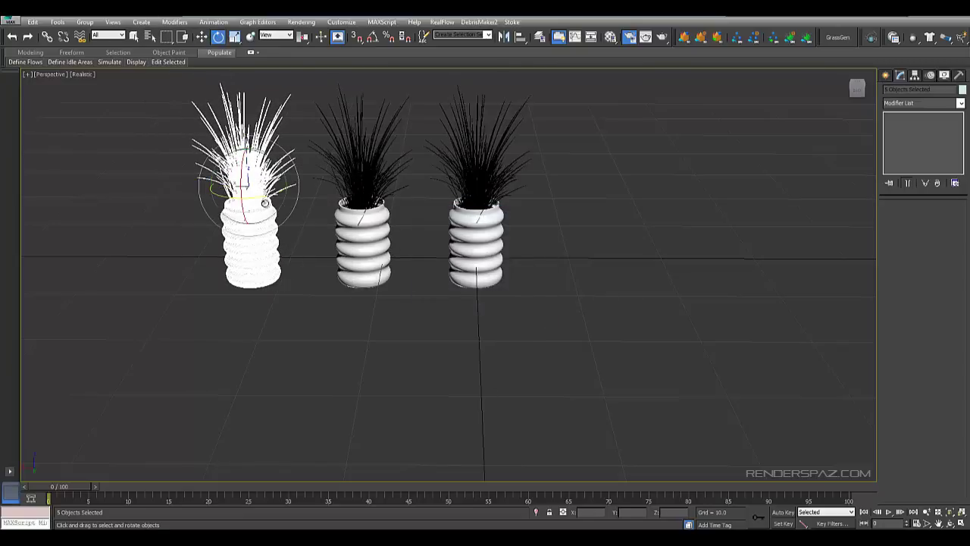
click(370, 257)
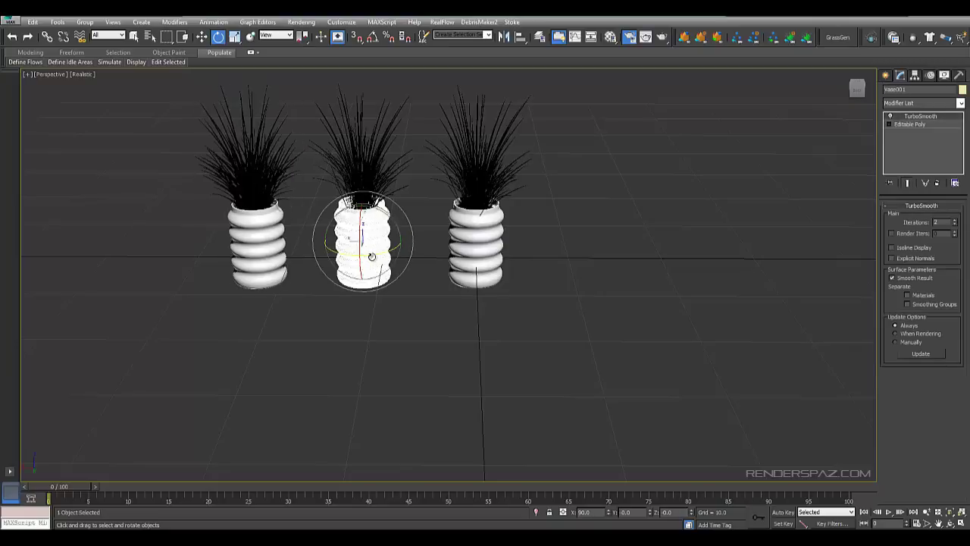
key(ctrl+z)
click(376, 247)
click(383, 206)
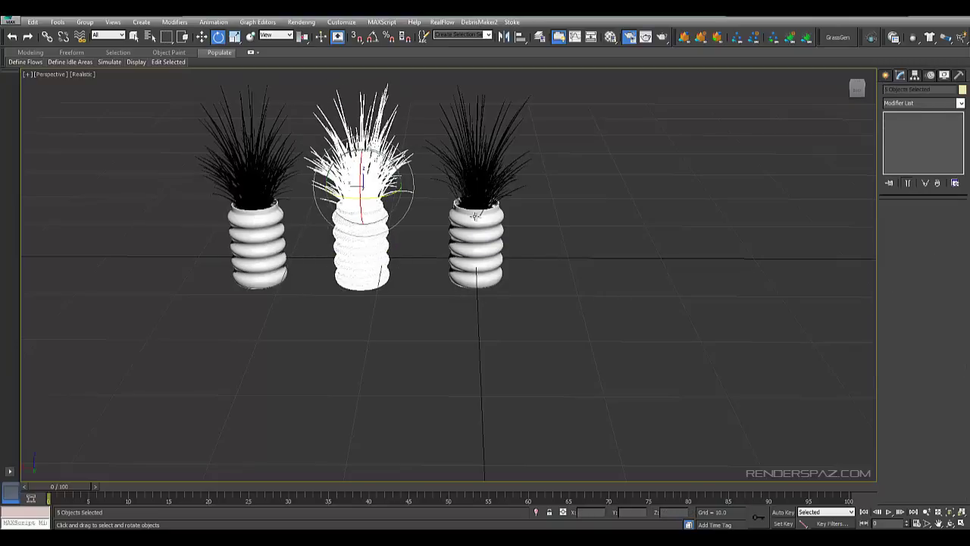
click(477, 226)
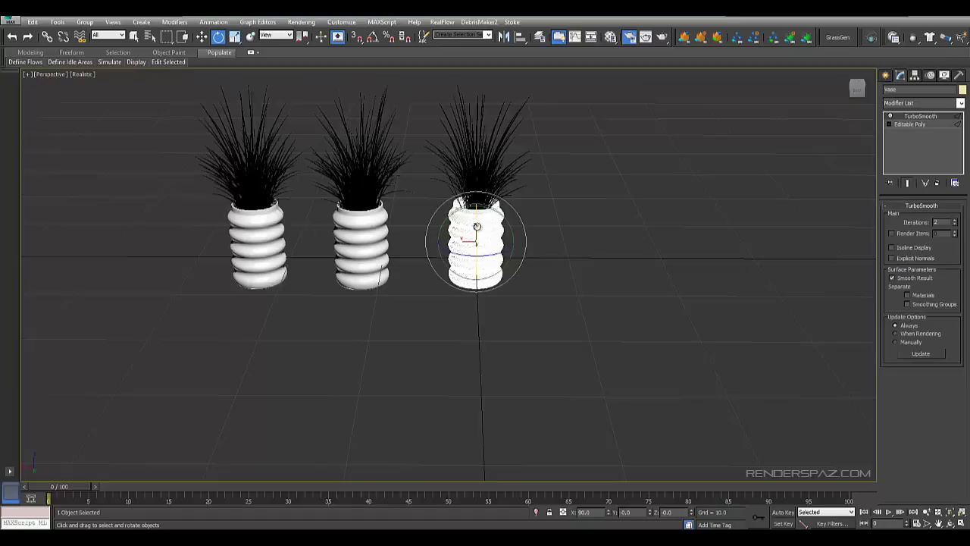
click(508, 224)
drag(501, 202, 303, 204)
drag(494, 199, 387, 279)
click(441, 300)
Create a thin ground box around the three pots in the top view, about 69.4 long and 84.3 wide.
alt+middle_drag(441, 300, 400, 266)
scroll(410, 303, up, 3)
middle_drag(400, 265, 387, 329)
key(t)
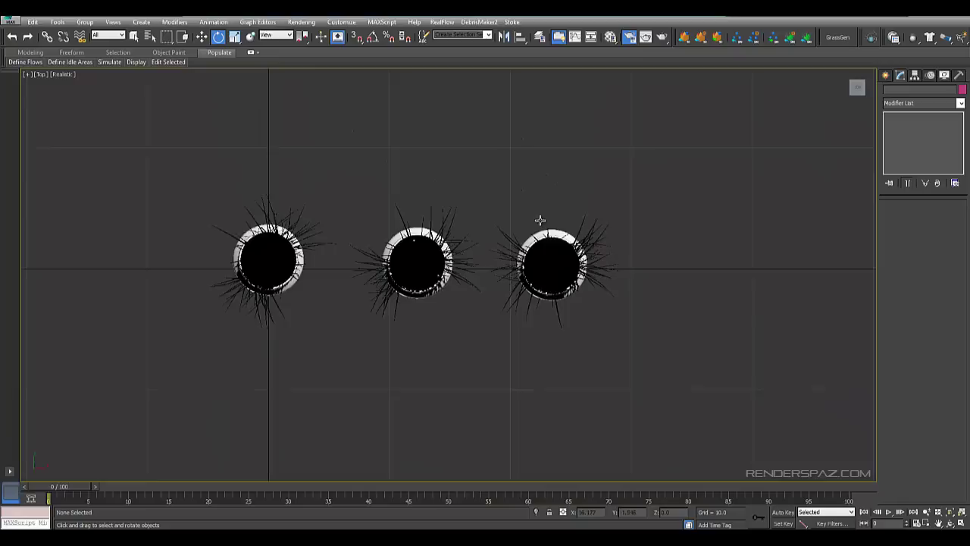
click(885, 75)
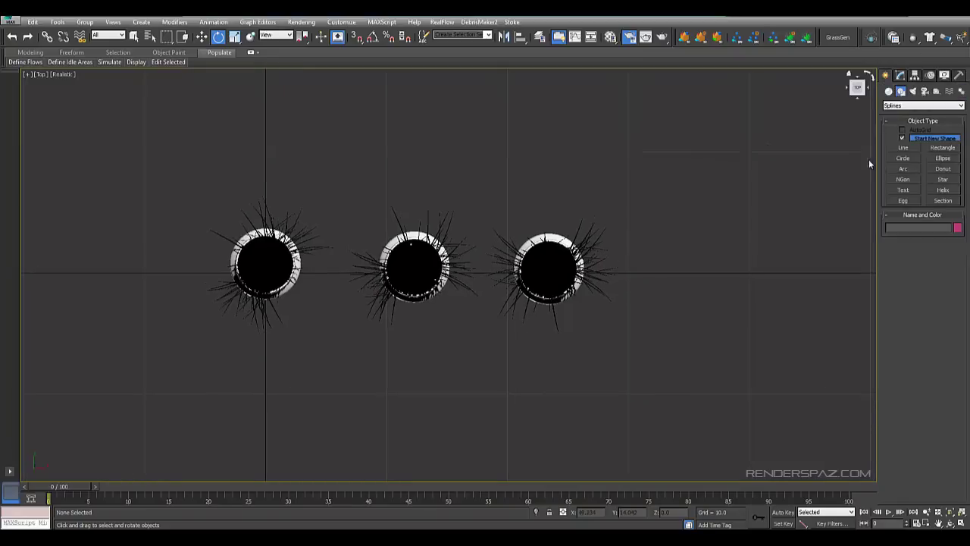
click(889, 91)
click(903, 106)
click(903, 114)
click(903, 140)
scroll(569, 146, down, 6)
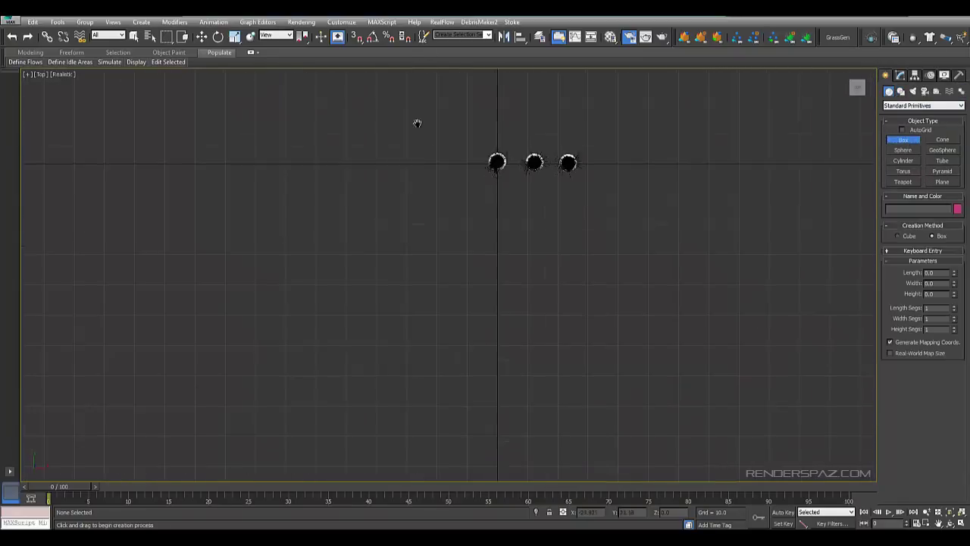
middle_drag(403, 156, 364, 306)
mouse_move(374, 170)
mouse_down()
mouse_move(489, 405)
mouse_move(511, 396)
mouse_move(516, 407)
mouse_up()
right_click(391, 244)
drag(364, 222, 619, 429)
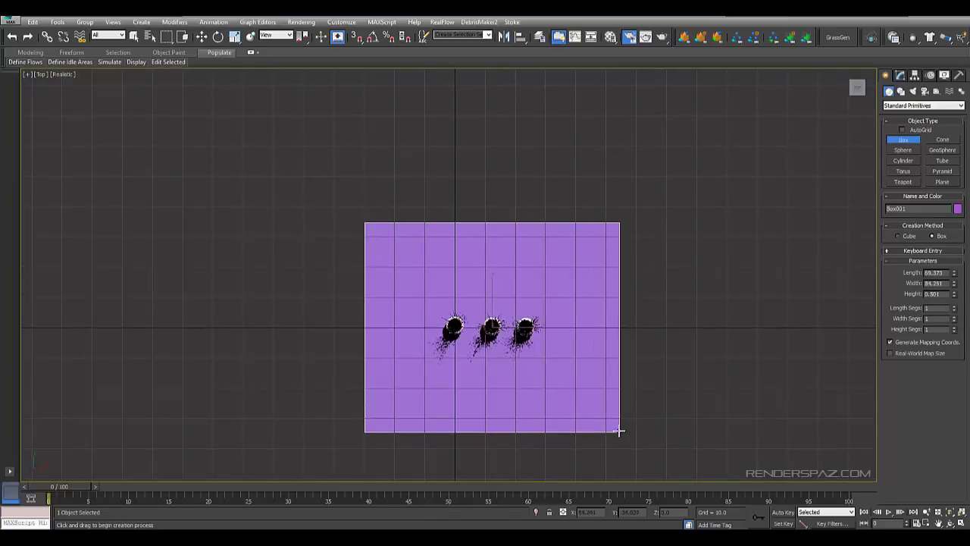
key(e)
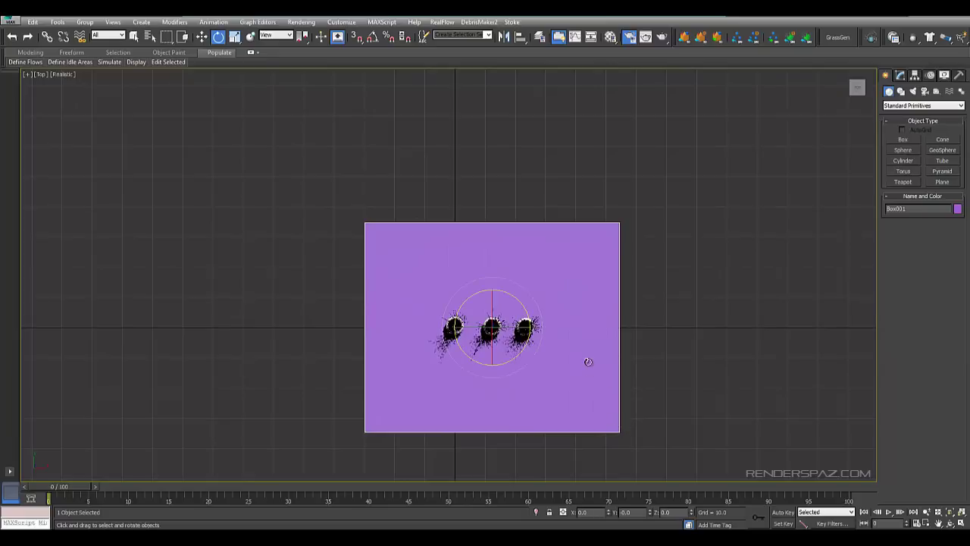
Lower the ground box in the front view to the level of the pot bases, and deselect it.
key(p)
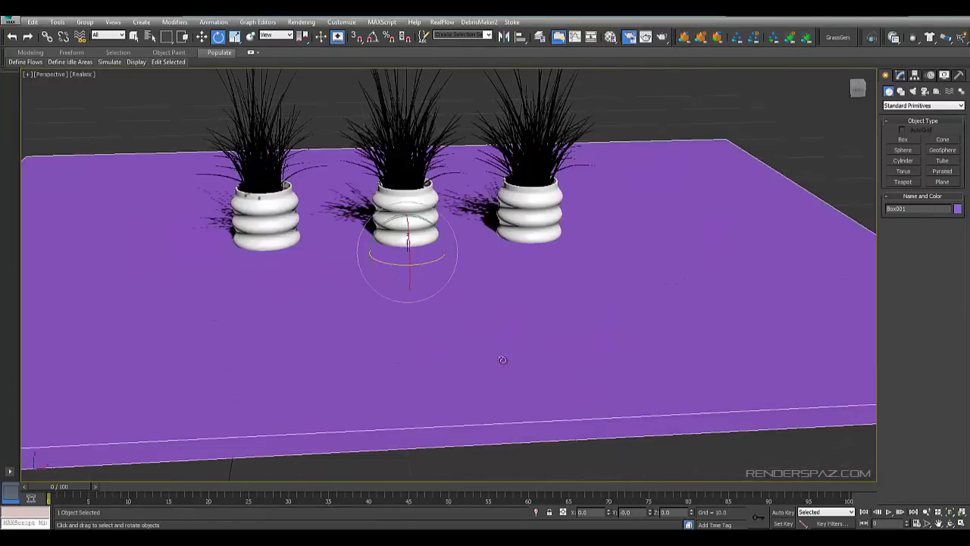
alt+middle_drag(503, 360, 490, 328)
scroll(490, 328, down, 3)
key(f)
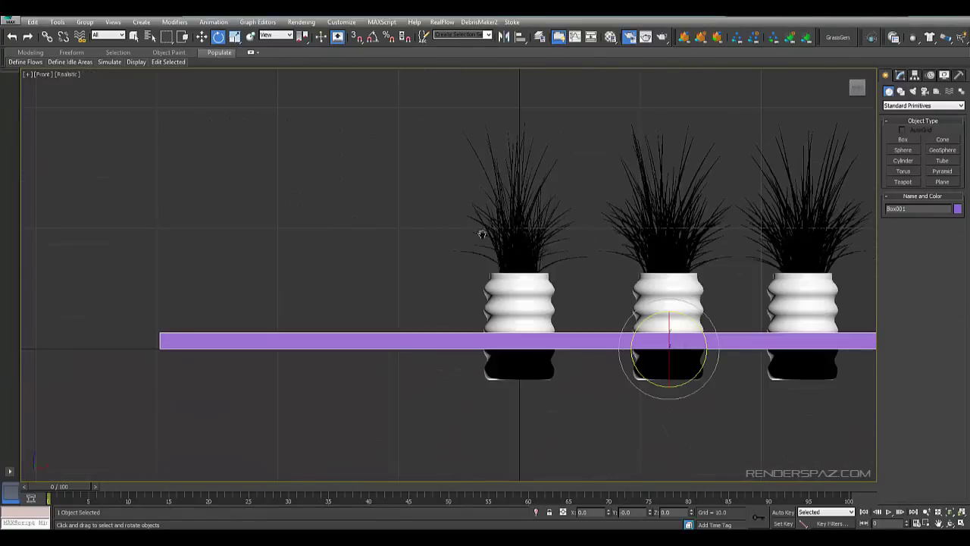
drag(322, 180, 482, 239)
key(w)
click(632, 276)
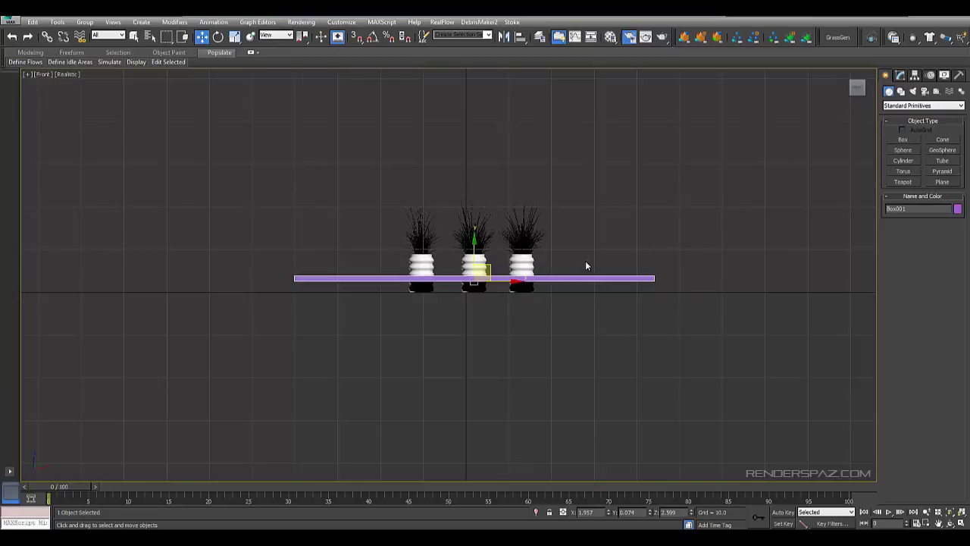
drag(475, 250, 475, 285)
scroll(470, 304, up, 3)
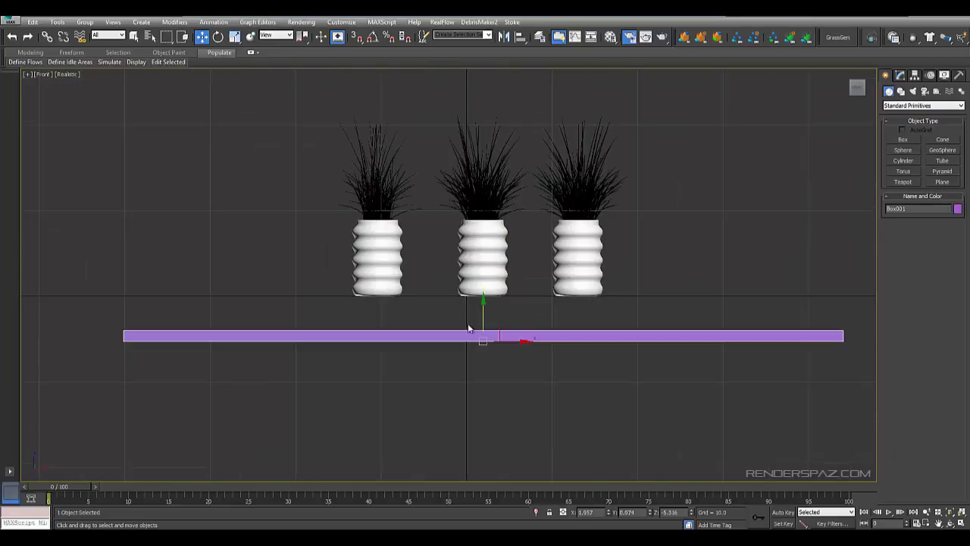
drag(481, 318, 492, 280)
click(576, 380)
Fine-tune the box's height in the perspective view to a Z of about -0.171 against the pot bases, and deselect it.
key(p)
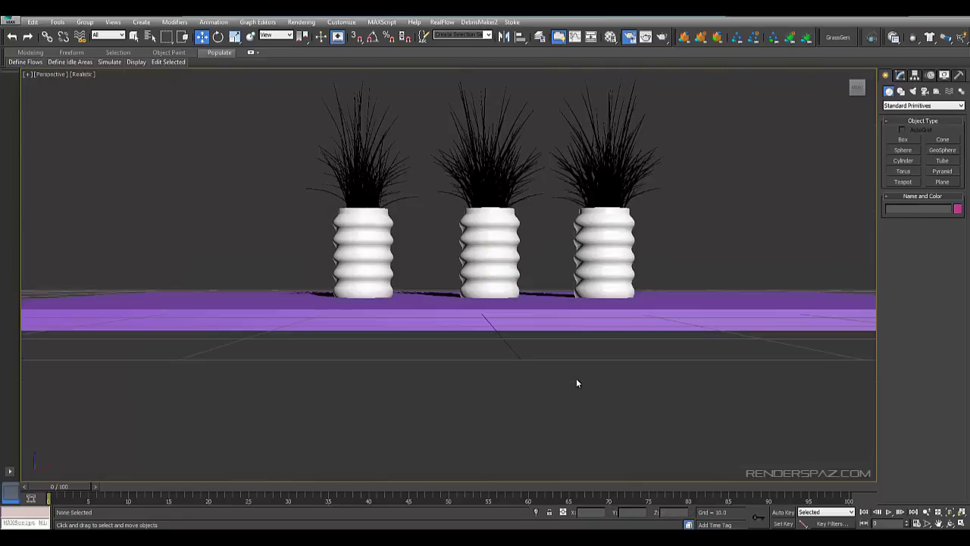
alt+middle_drag(524, 335, 591, 343)
scroll(591, 343, up, 3)
click(484, 288)
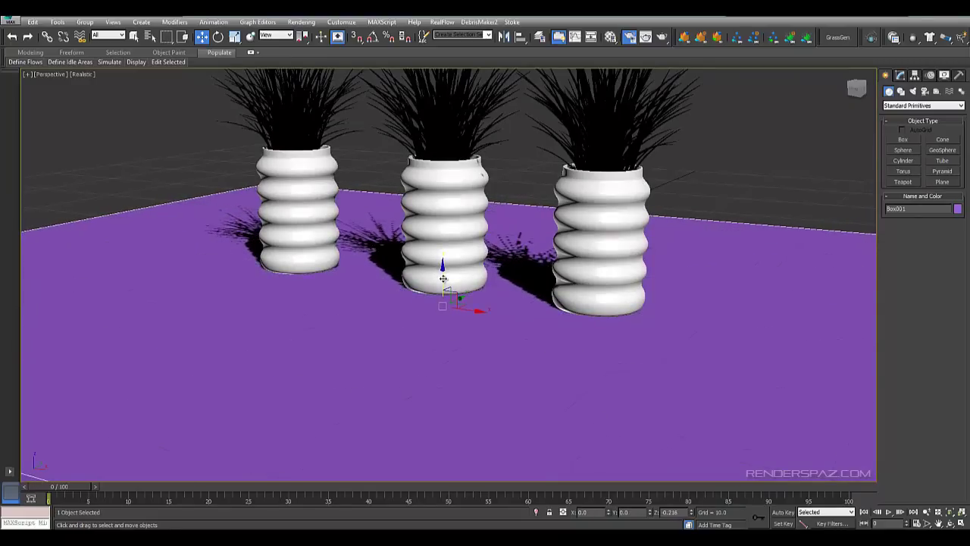
drag(443, 279, 444, 278)
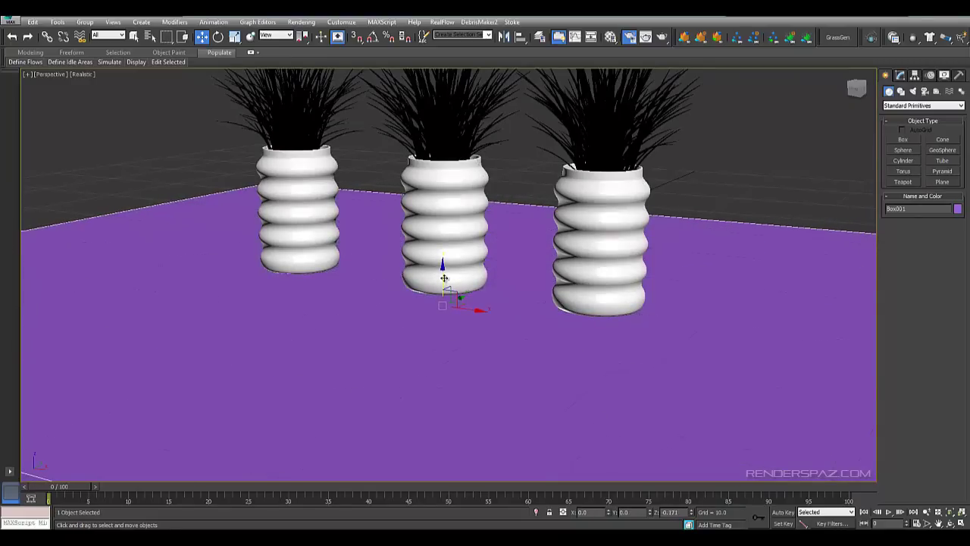
click(776, 91)
Open the Octane render setup and set the kernel render height to 450, keeping the width at 800.
alt+middle_drag(758, 218, 633, 281)
click(301, 21)
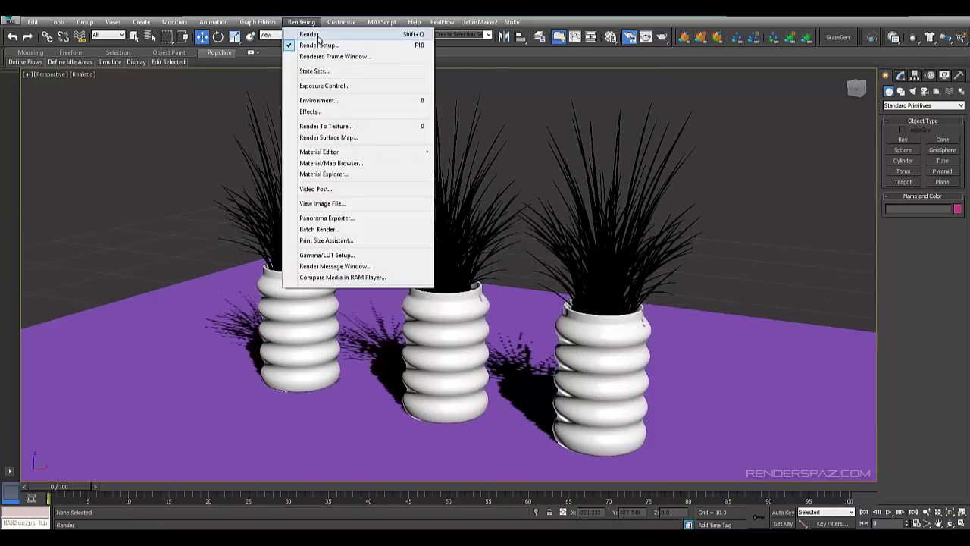
mouse_move(340, 17)
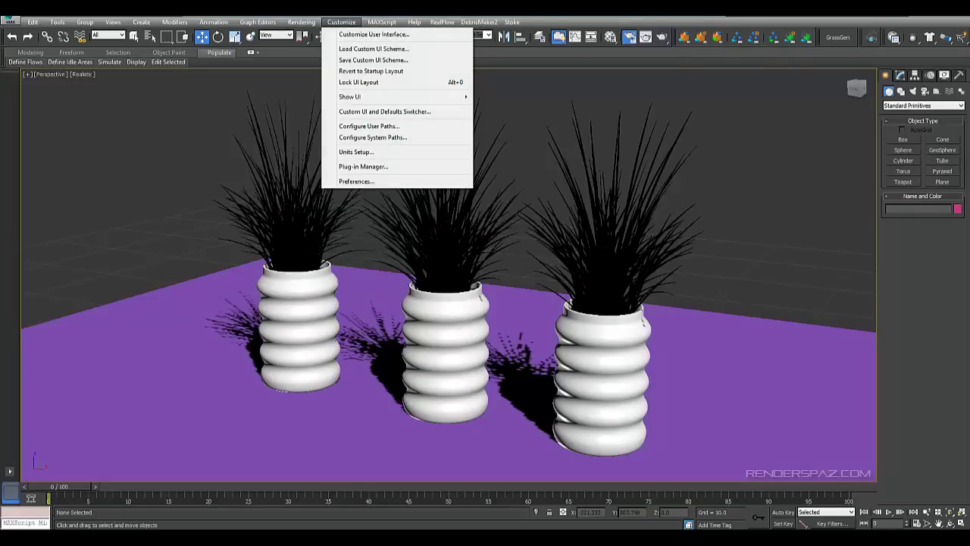
key(F10)
drag(257, 275, 216, 32)
double_click(224, 127)
key(Tab)
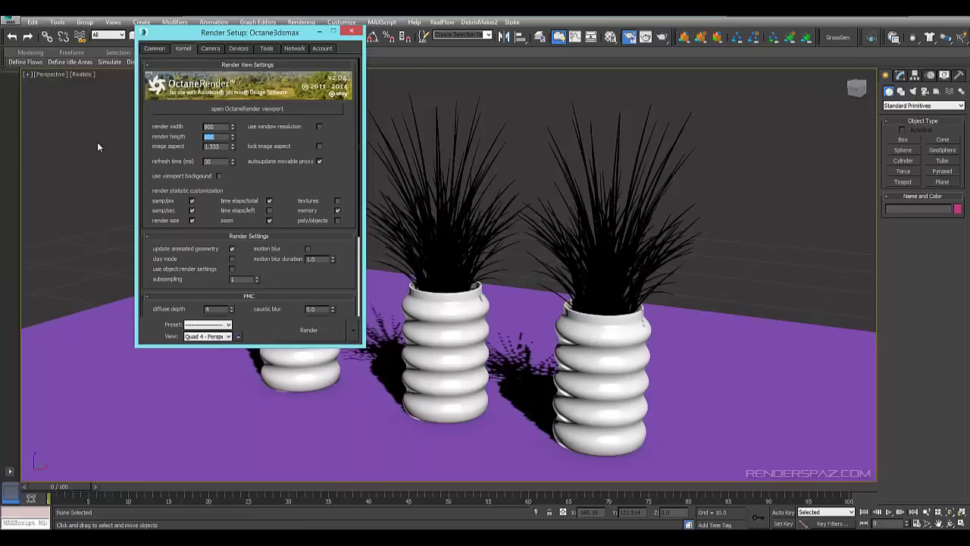
text(5)
text(50)
text(5)
text(0)
key(Return)
Open the OctaneRender viewport and use its focus picker on the ground in front of the middle and right pots.
click(273, 110)
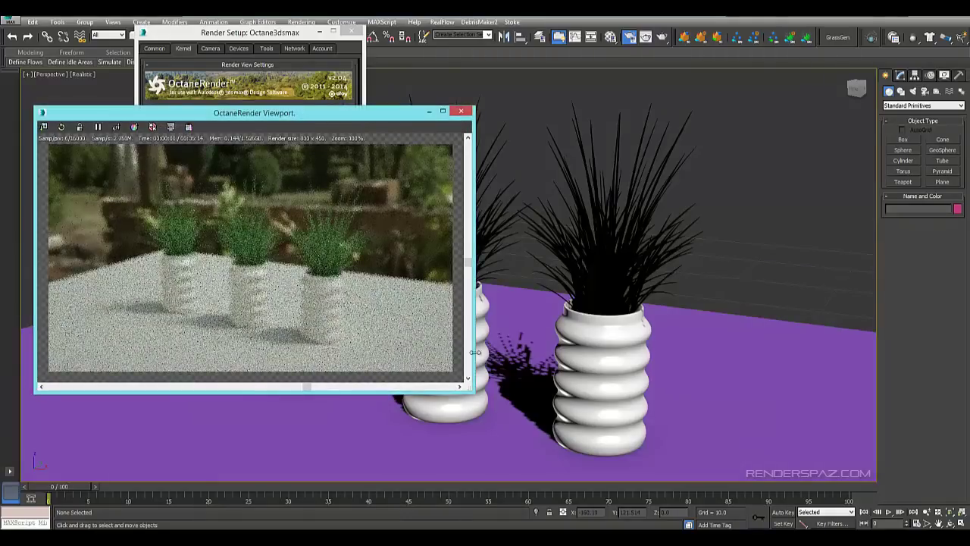
click(115, 127)
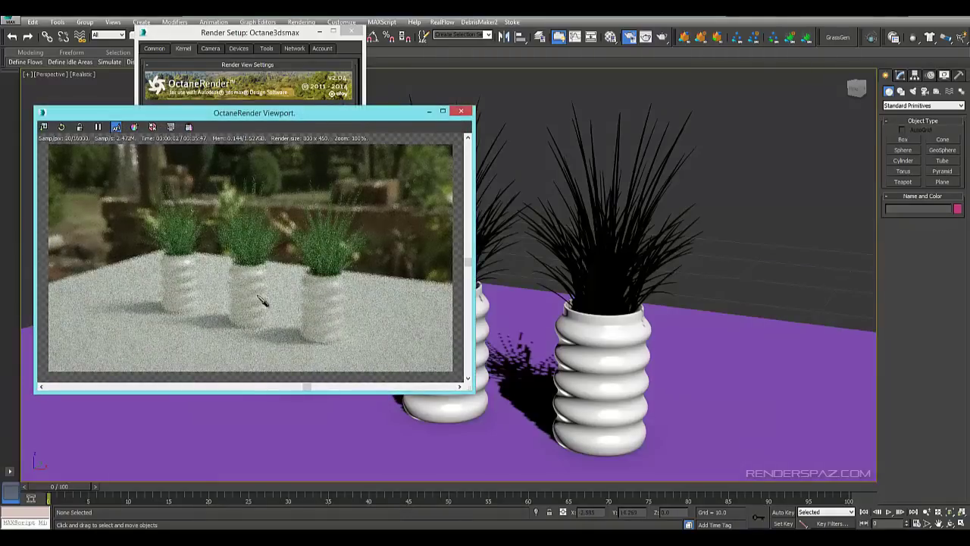
click(278, 338)
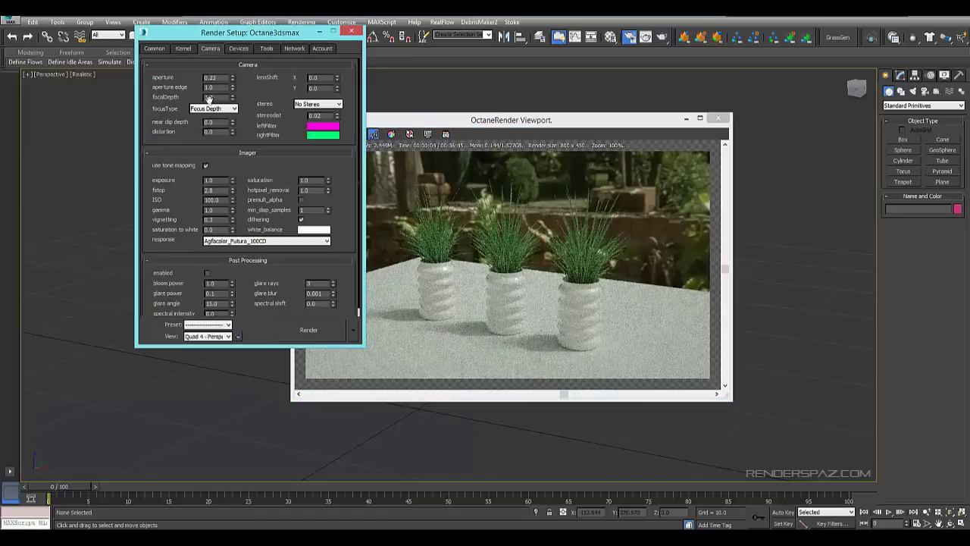
Set the Octane camera's focus type to Autofocus and its aperture to 1.0.
click(213, 109)
click(212, 129)
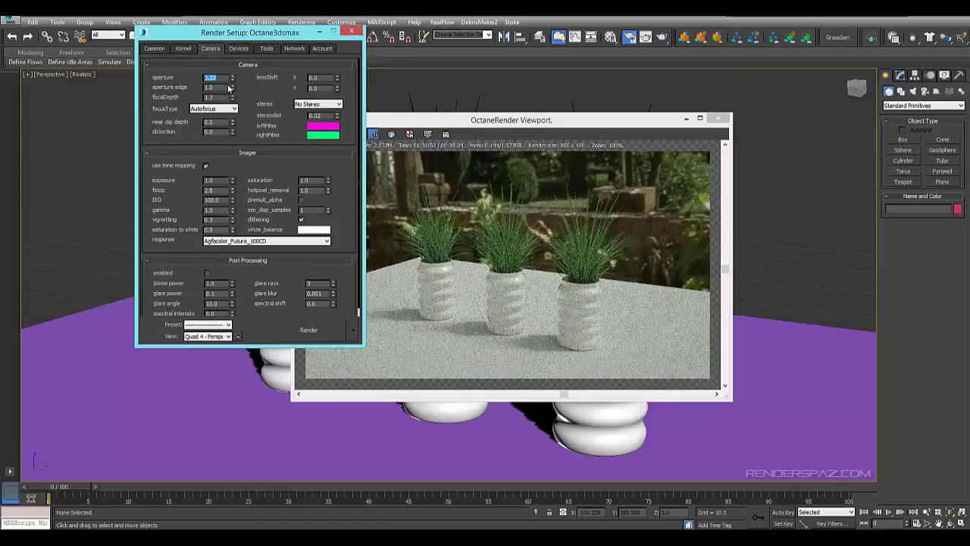
key(Return)
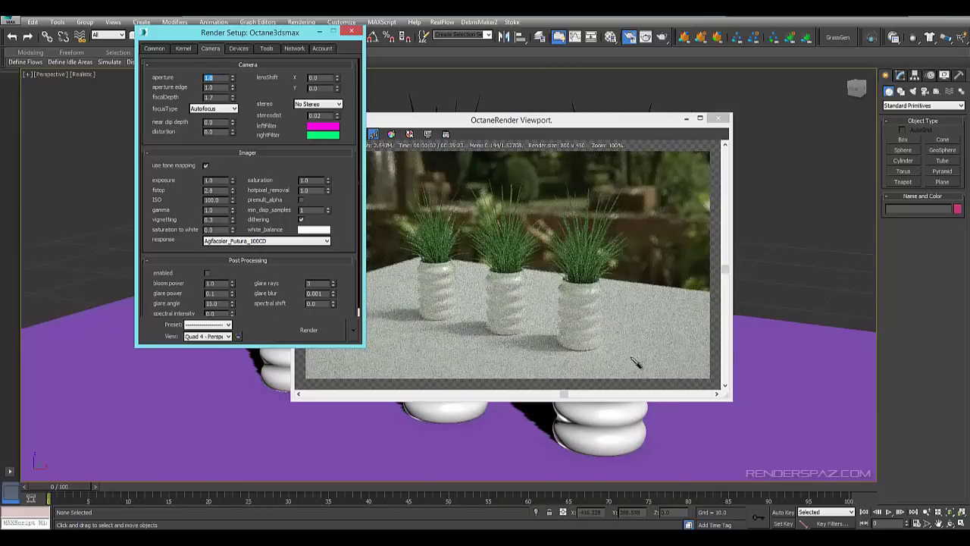
Move the render window aside and frame the three pots closer from a low angle, with the nearest pot on the left.
drag(614, 120, 710, 46)
scroll(596, 394, up, 5)
alt+middle_drag(664, 398, 504, 422)
middle_drag(583, 403, 566, 425)
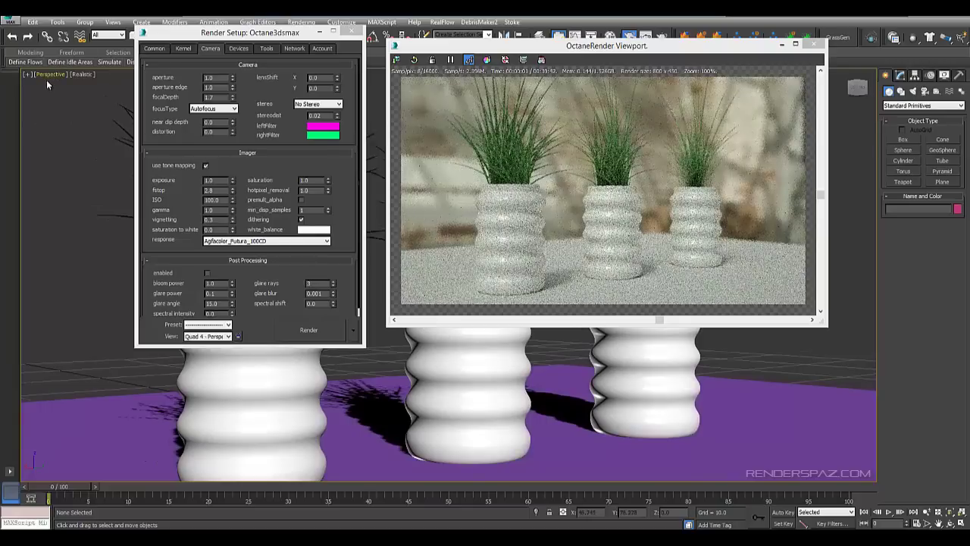
Show safe frames in the perspective view, set the output size preset to HDTV (video), and close the render setup.
click(50, 75)
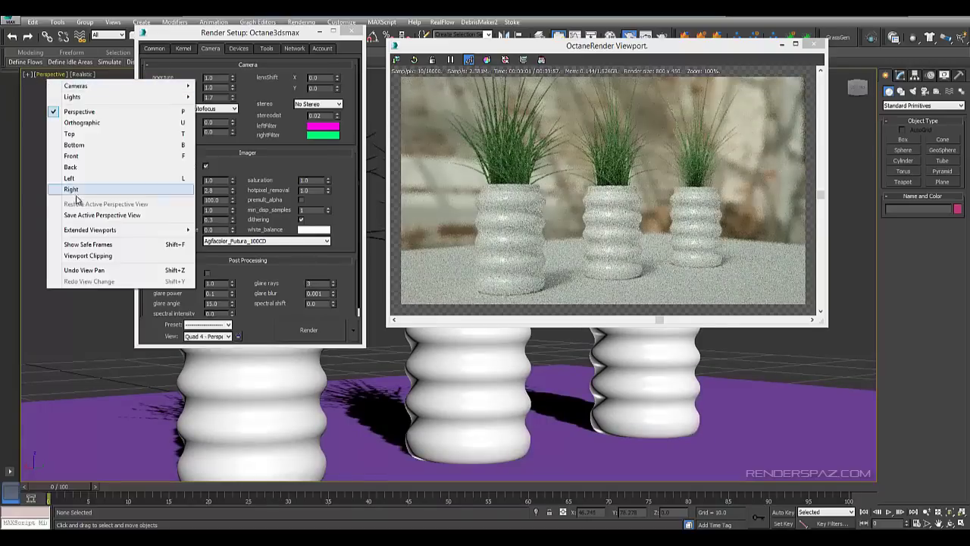
click(85, 244)
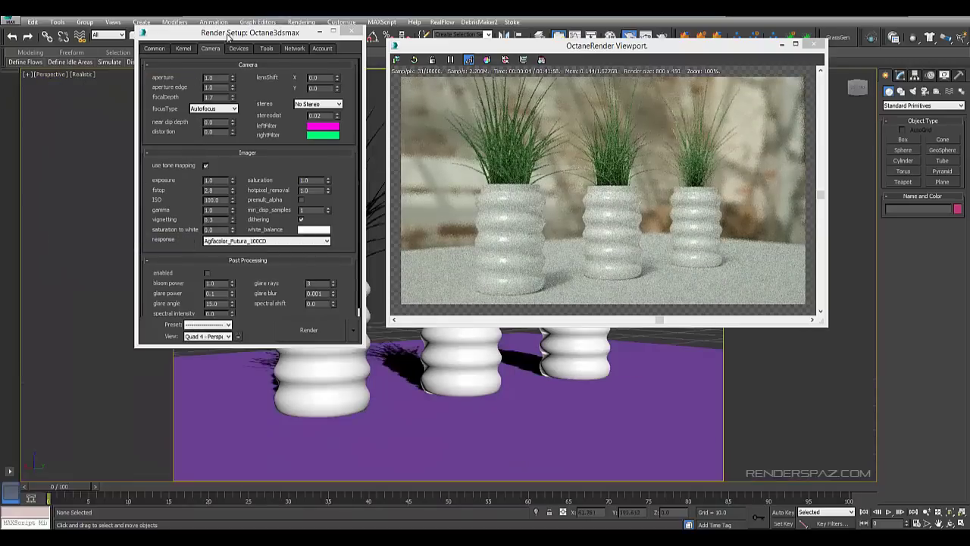
click(158, 50)
click(184, 179)
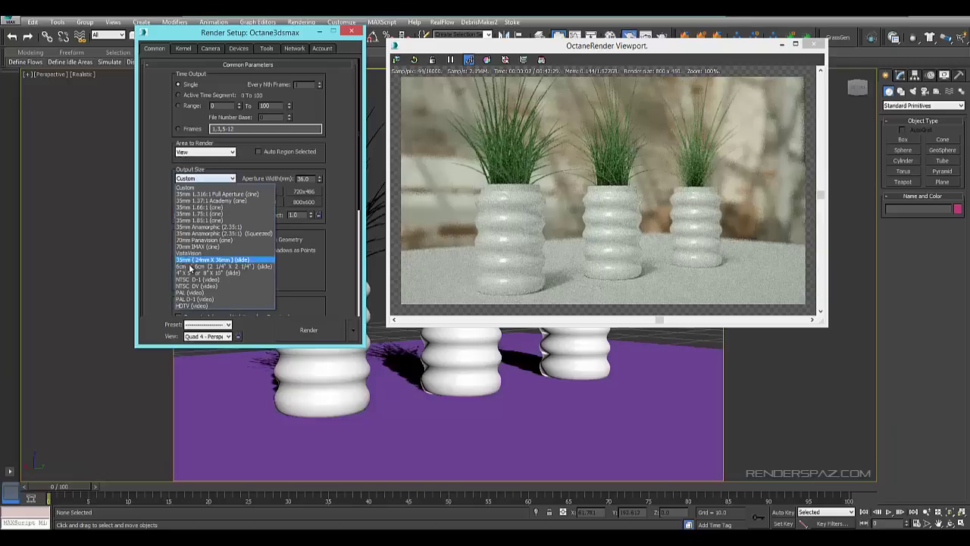
click(193, 308)
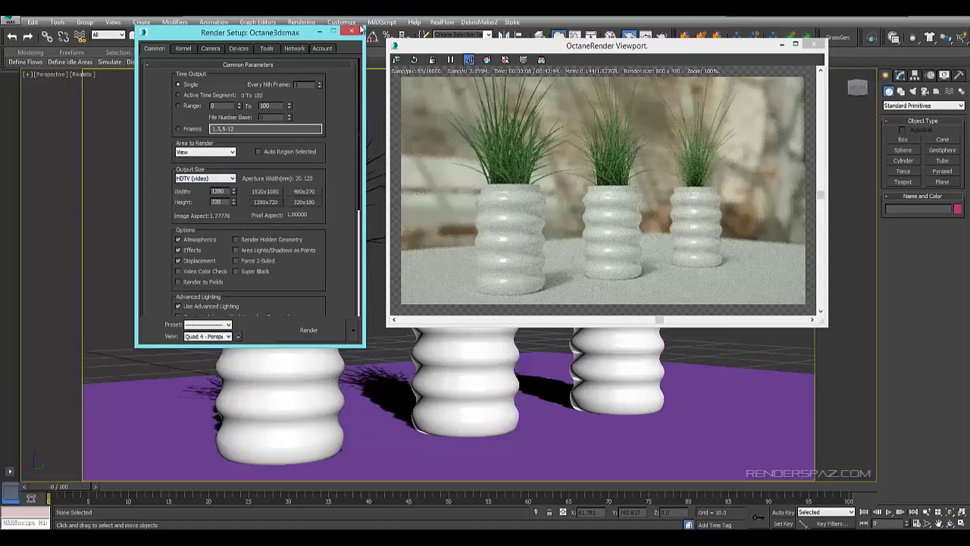
click(358, 31)
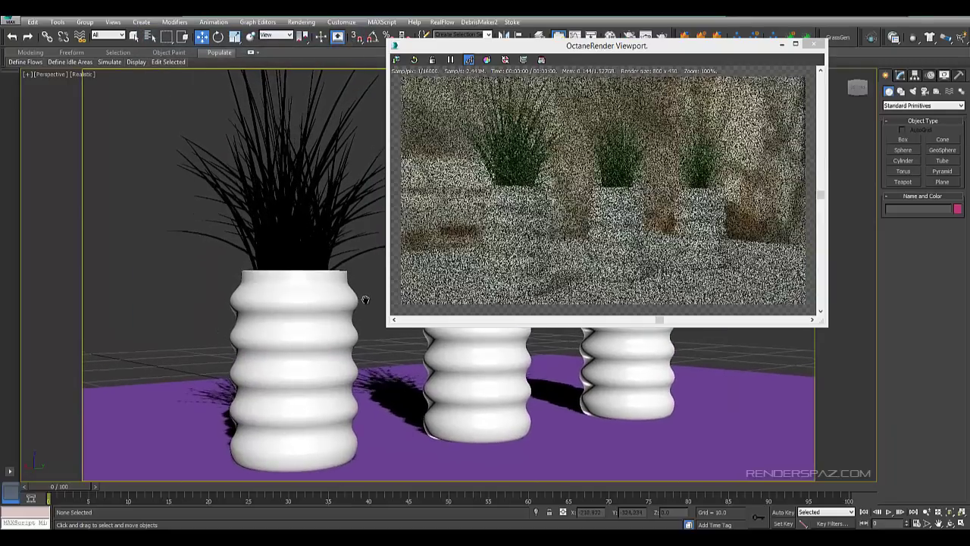
Fine-tune the framing of the pots and pick the nearest pot in the render as the focus point.
middle_drag(365, 300, 375, 289)
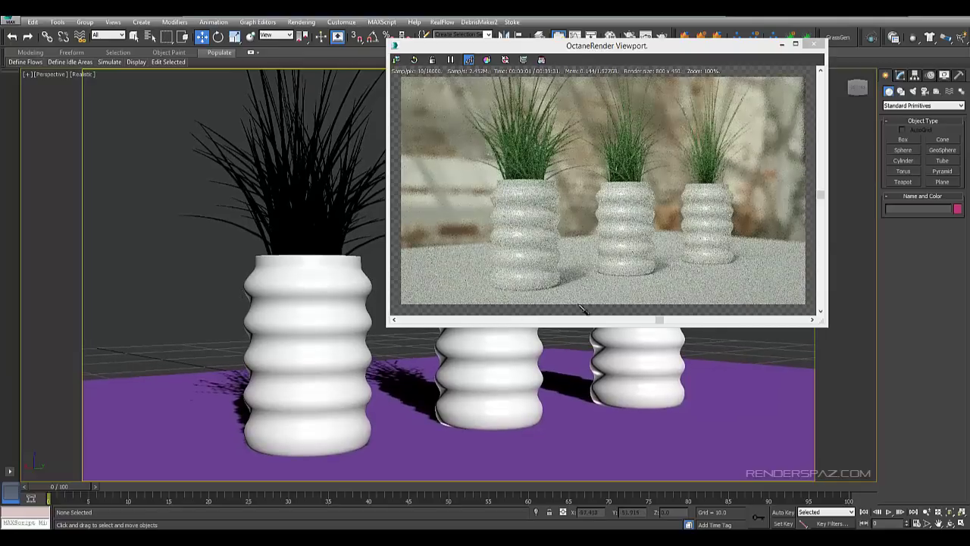
click(528, 220)
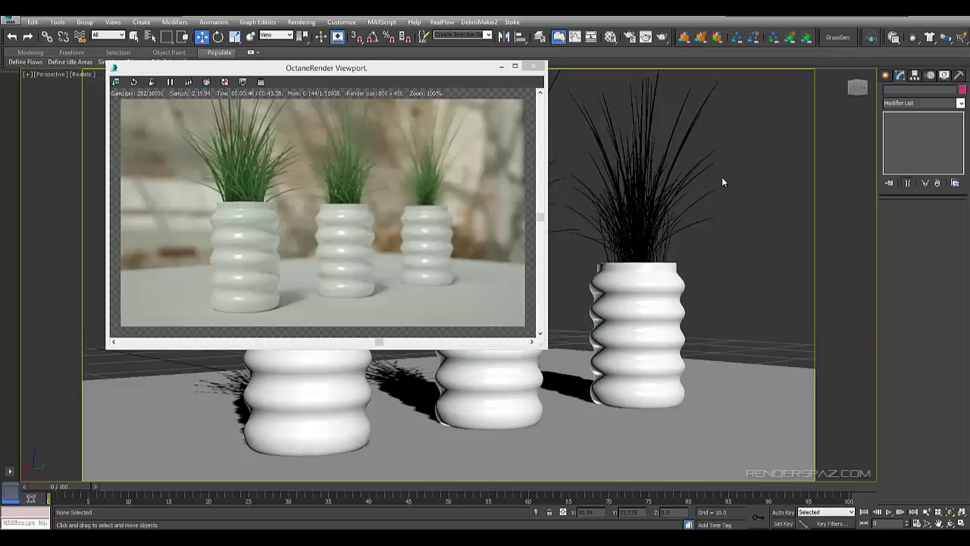
Replace the 03 - Default material with an Octane Glossy Material for the ground.
key(m)
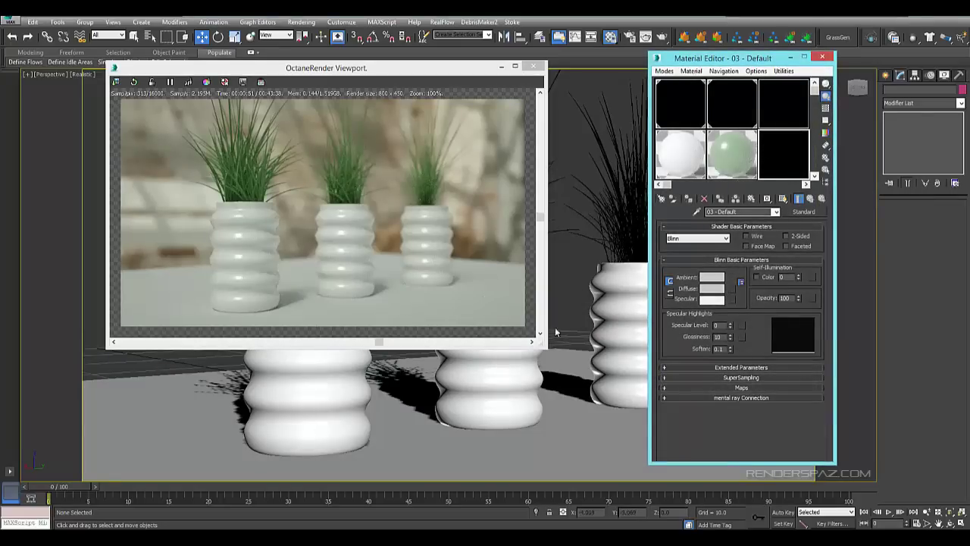
click(662, 199)
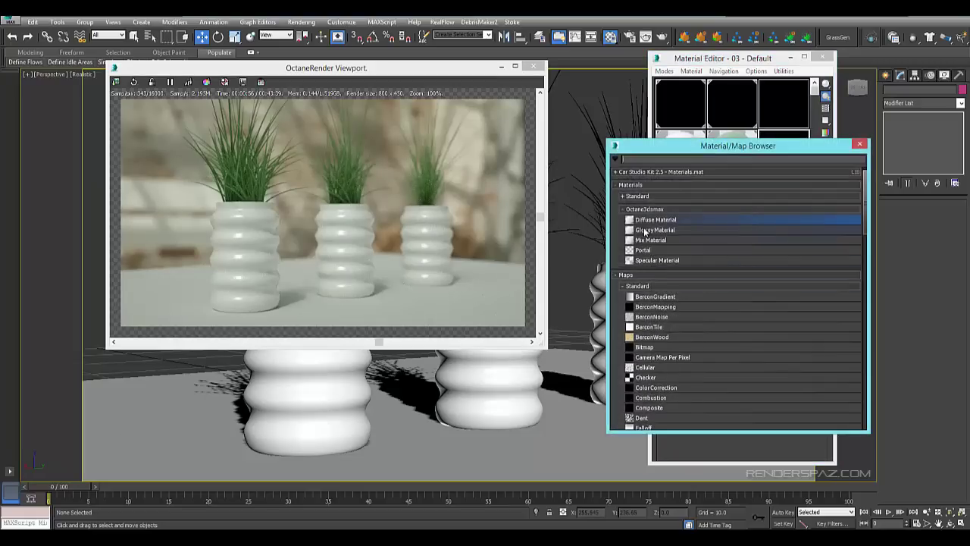
double_click(645, 230)
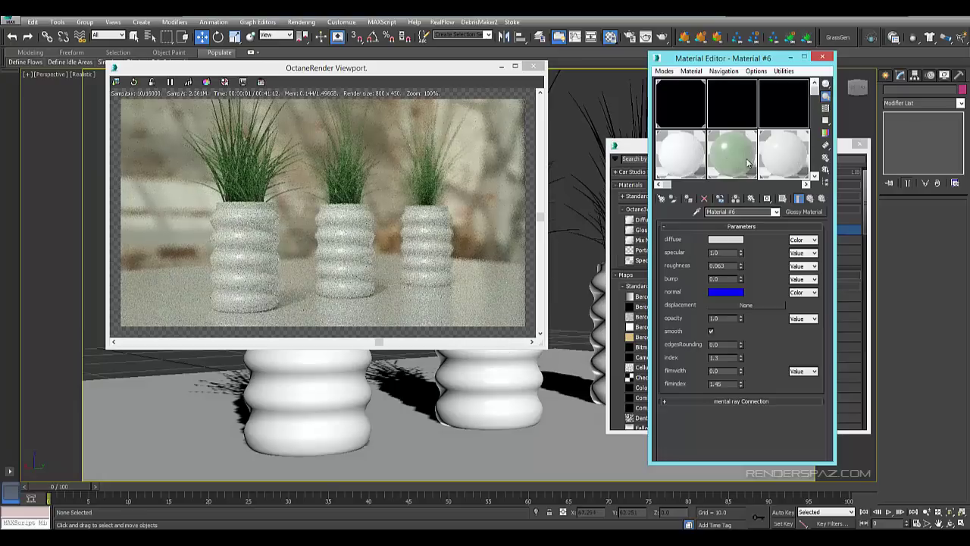
Give the glossy material's diffuse an RGB Image texture using SoilSand0023_1_M.jpg and show the texture in the viewport.
click(802, 240)
click(798, 262)
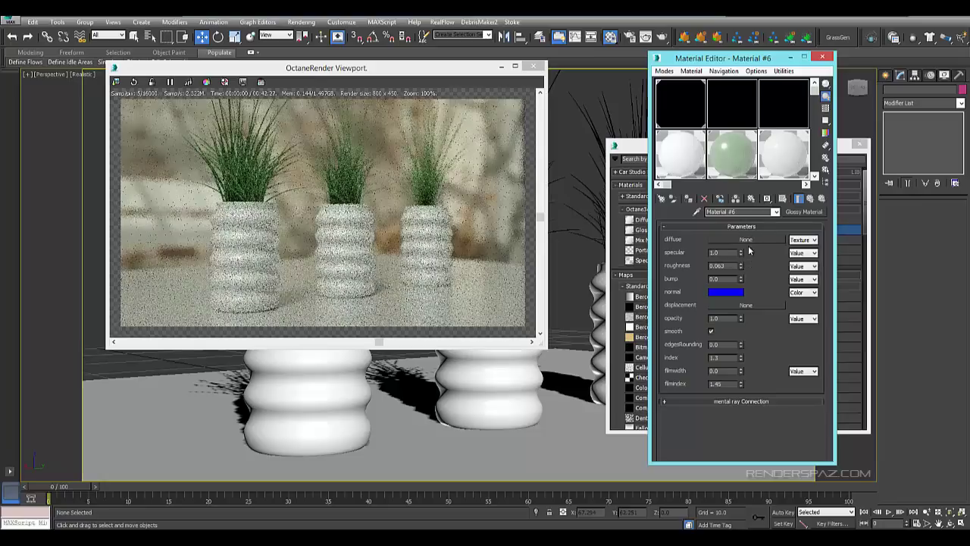
click(749, 243)
double_click(659, 377)
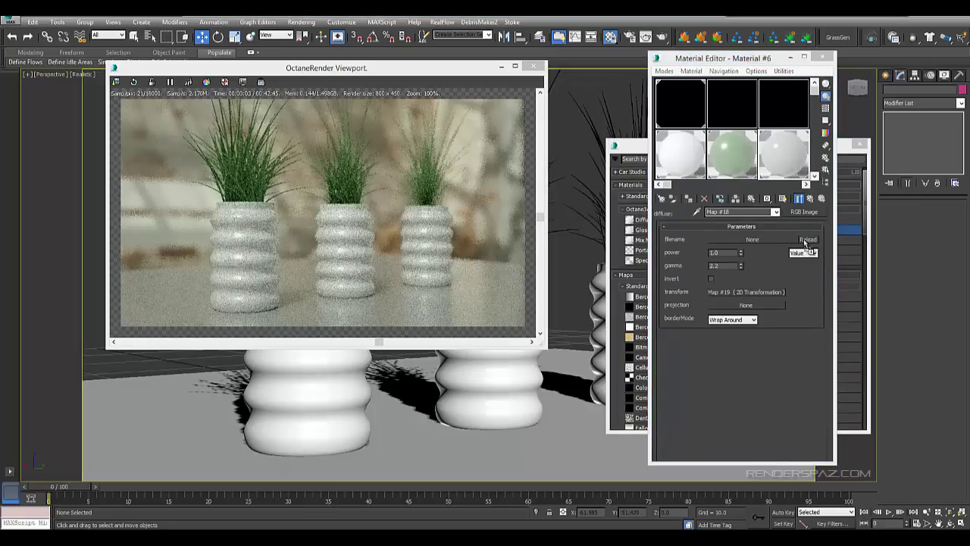
click(762, 241)
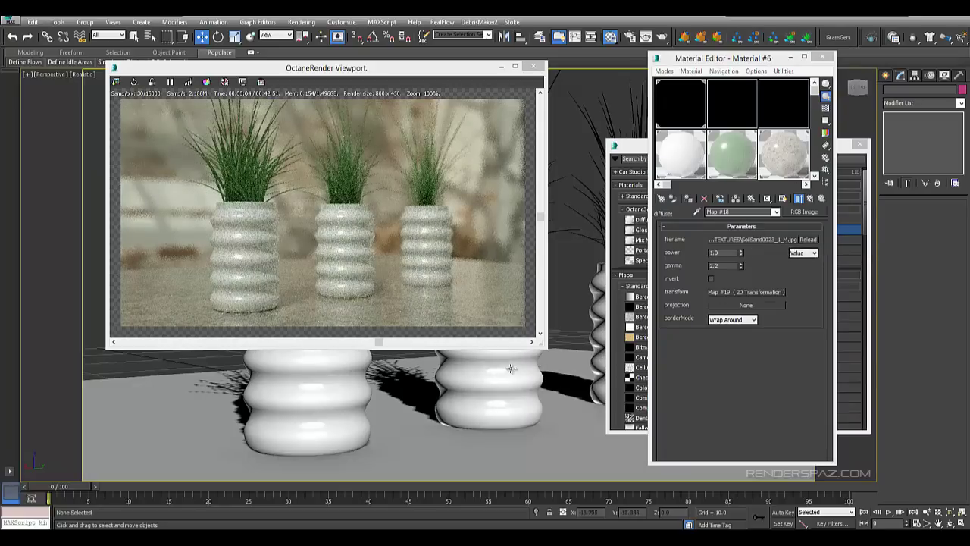
click(782, 199)
click(783, 199)
Add a UVW Map modifier to the ground box with planar length about 44.4 and width about 40.4, and restart the render.
click(567, 442)
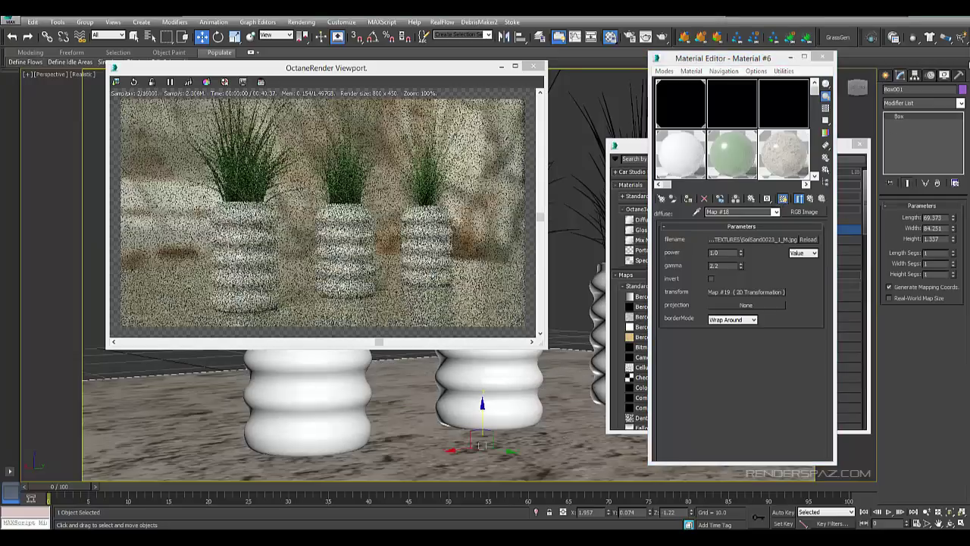
click(927, 102)
key(u)
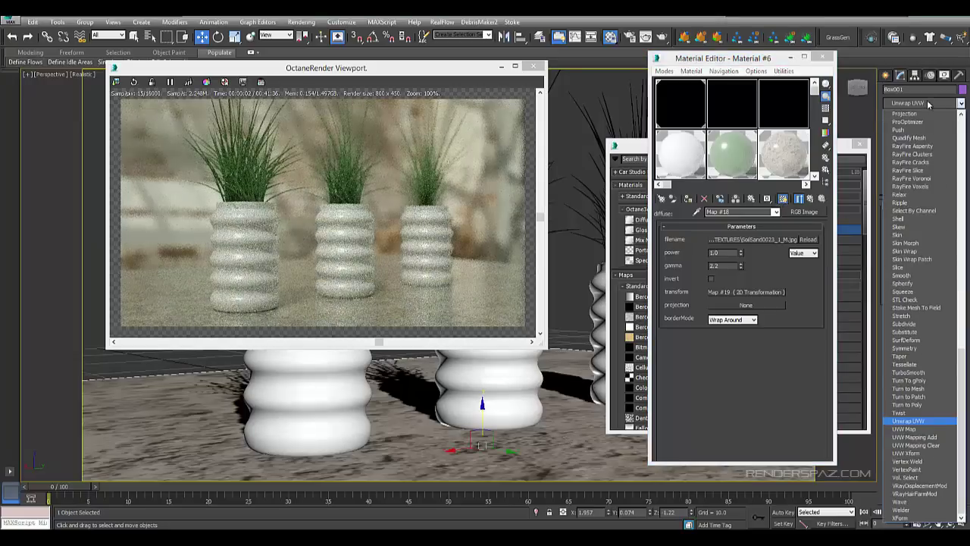
click(909, 429)
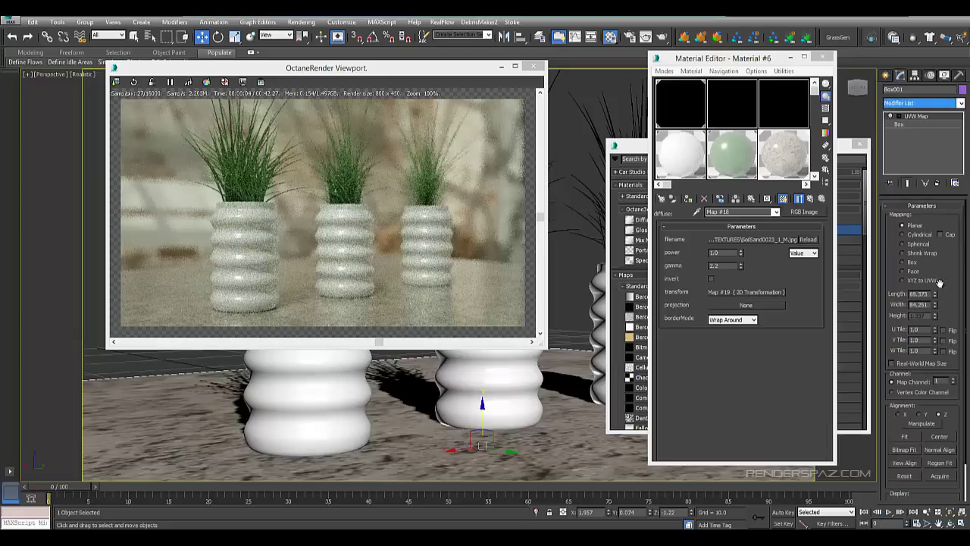
drag(935, 294, 931, 329)
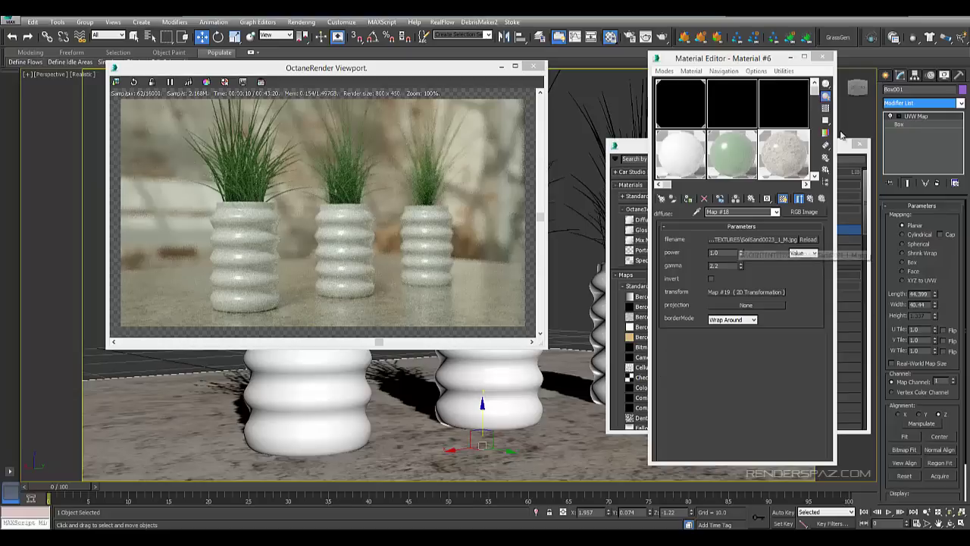
click(134, 82)
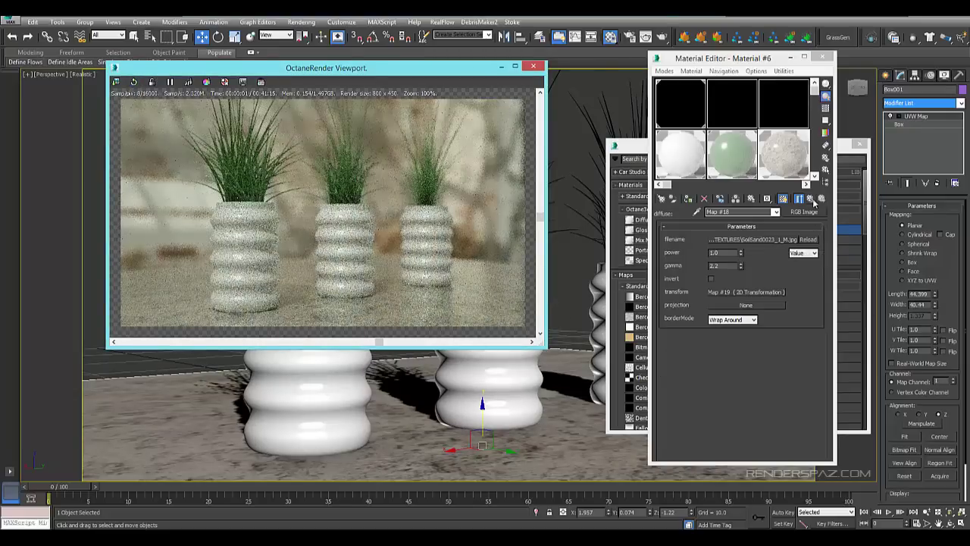
Switch the ground material's bump to a texture and paste a copy of the diffuse RGB Image map into it.
click(810, 204)
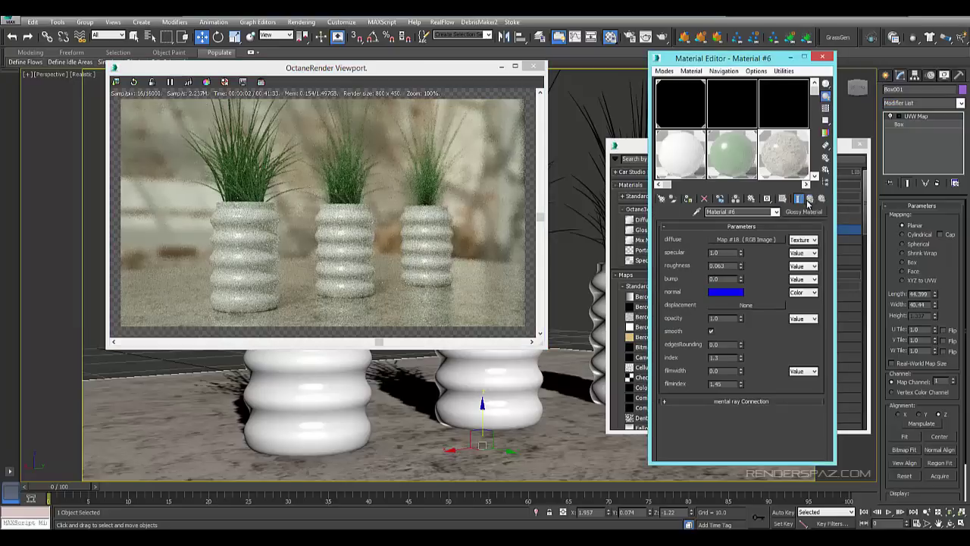
right_click(766, 241)
click(787, 260)
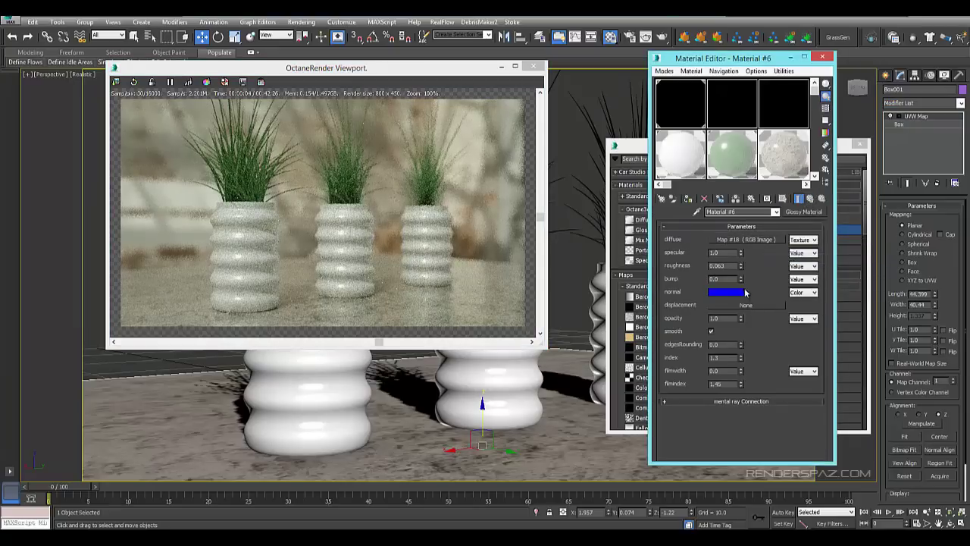
click(803, 279)
click(802, 292)
right_click(768, 281)
click(777, 288)
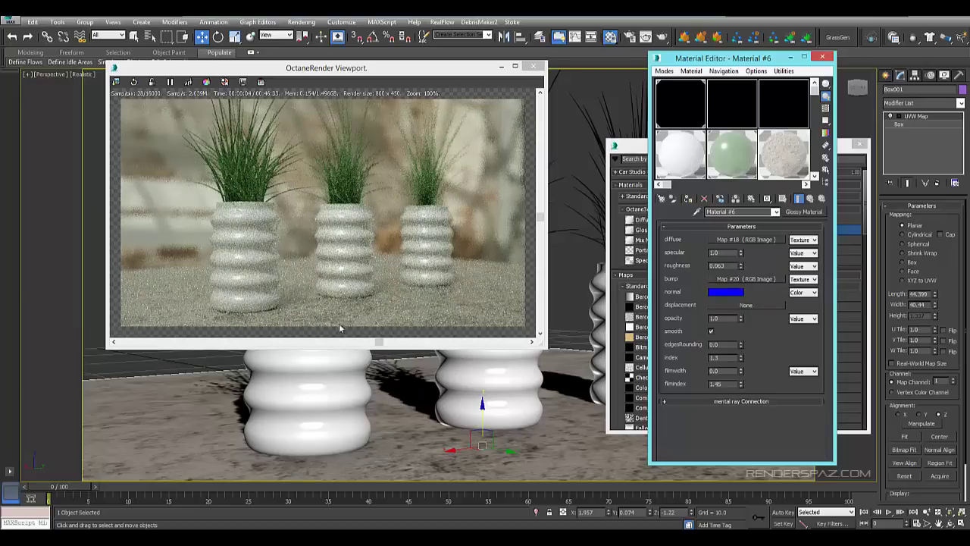
Set the bump image's power to 0.08 and its gamma to 2, and return to the ground material's parameters.
click(725, 280)
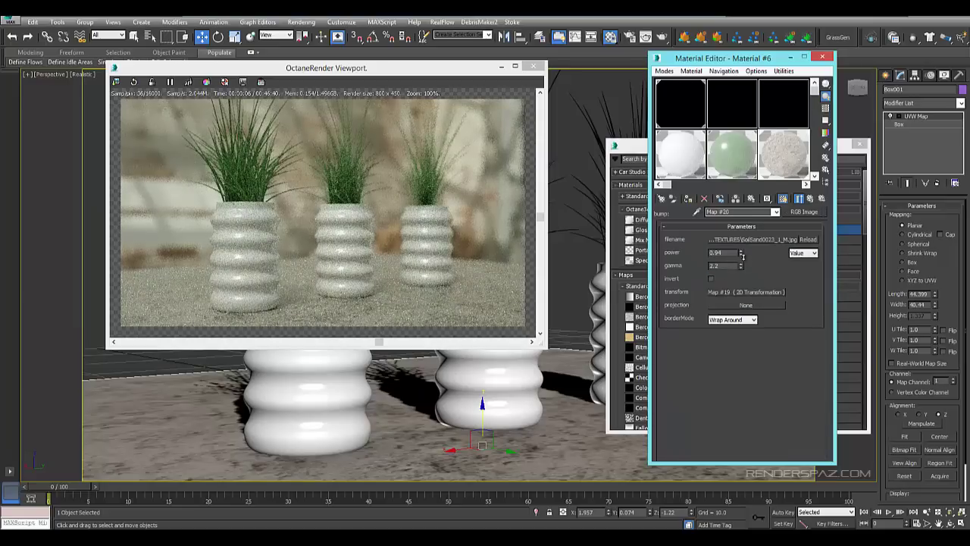
drag(744, 258, 742, 301)
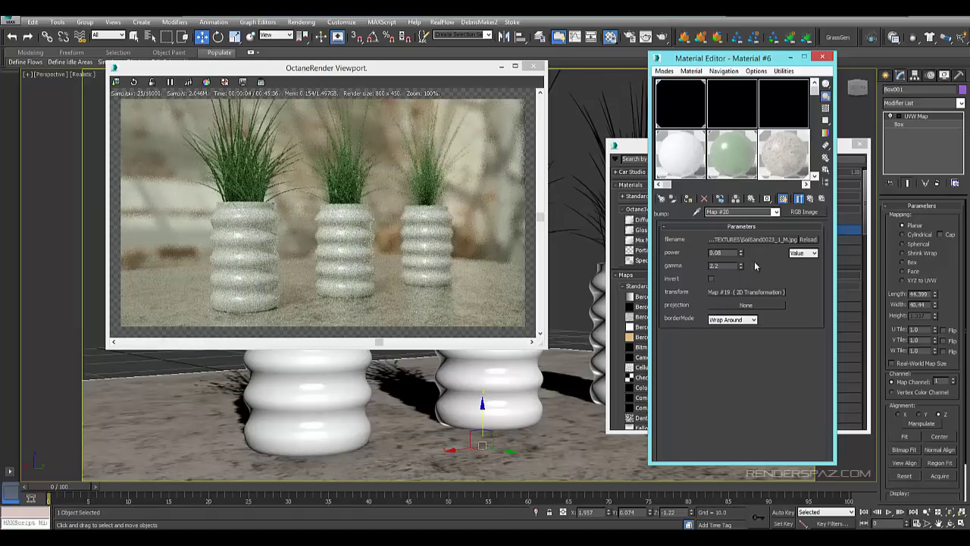
drag(741, 267, 602, 278)
text(2)
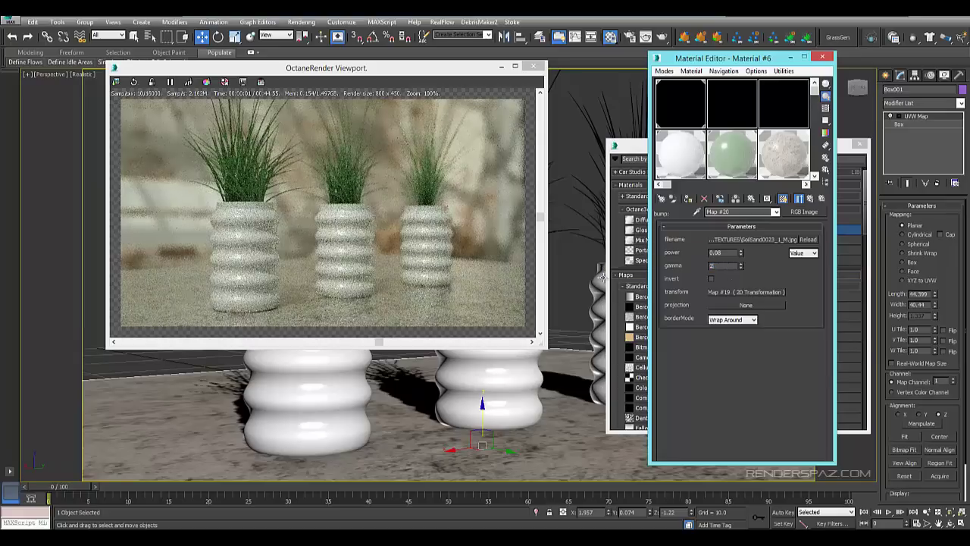
click(811, 199)
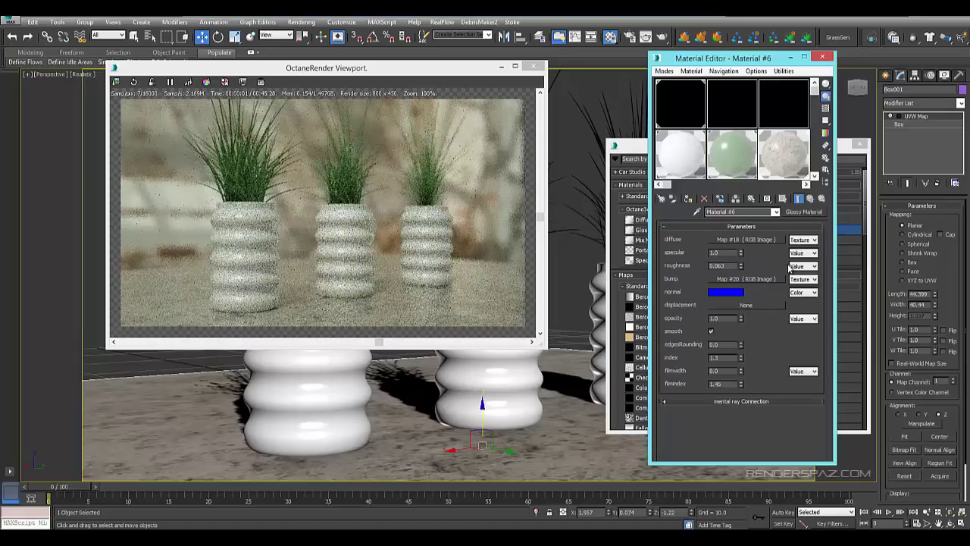
Set the gamma of the ground material's diffuse image to 4.0 and inspect the render up close.
click(762, 241)
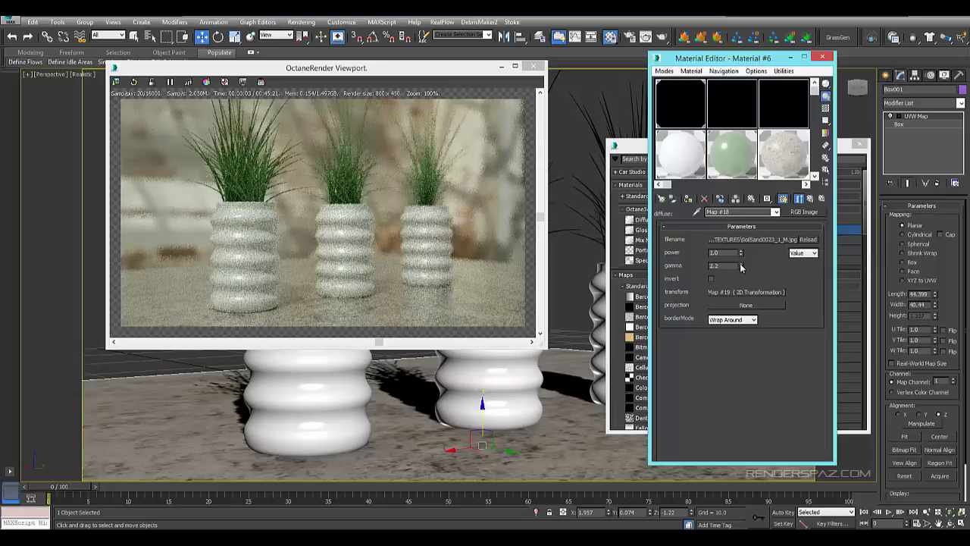
drag(741, 267, 743, 220)
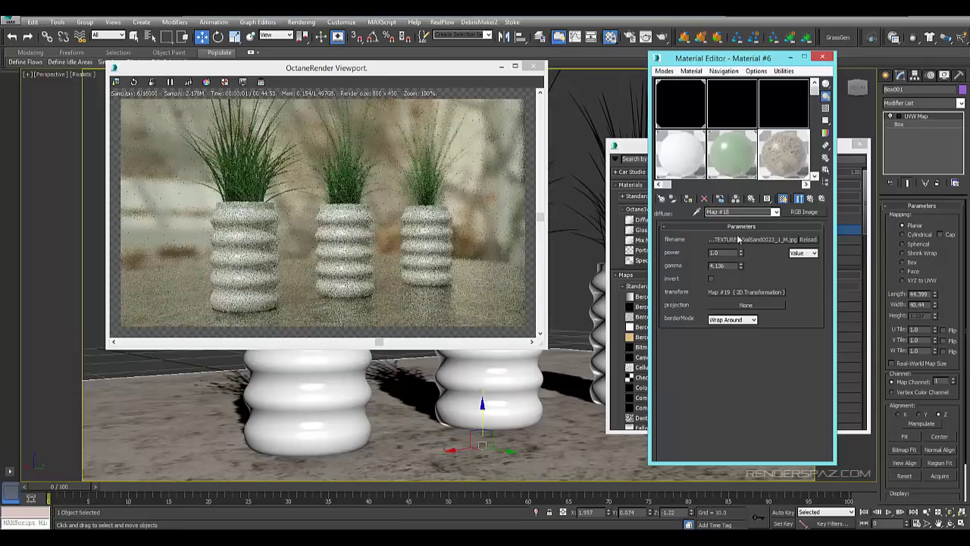
text(4.0)
key(Return)
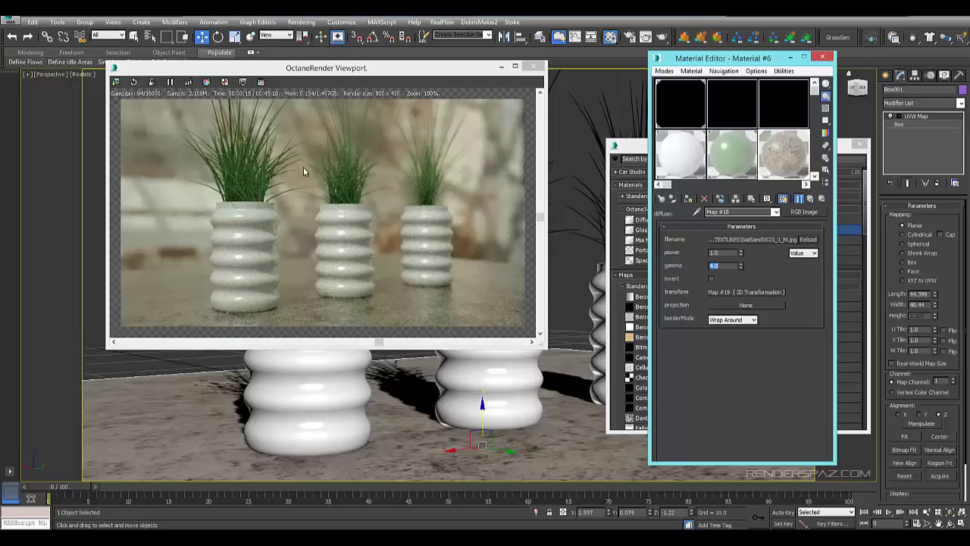
drag(359, 68, 350, 62)
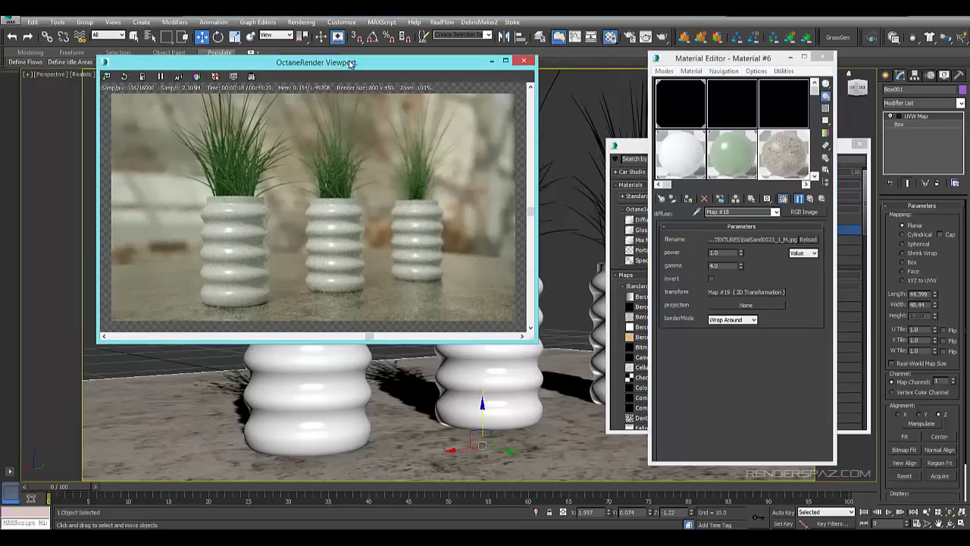
scroll(228, 178, up, 1)
middle_drag(115, 119, 247, 225)
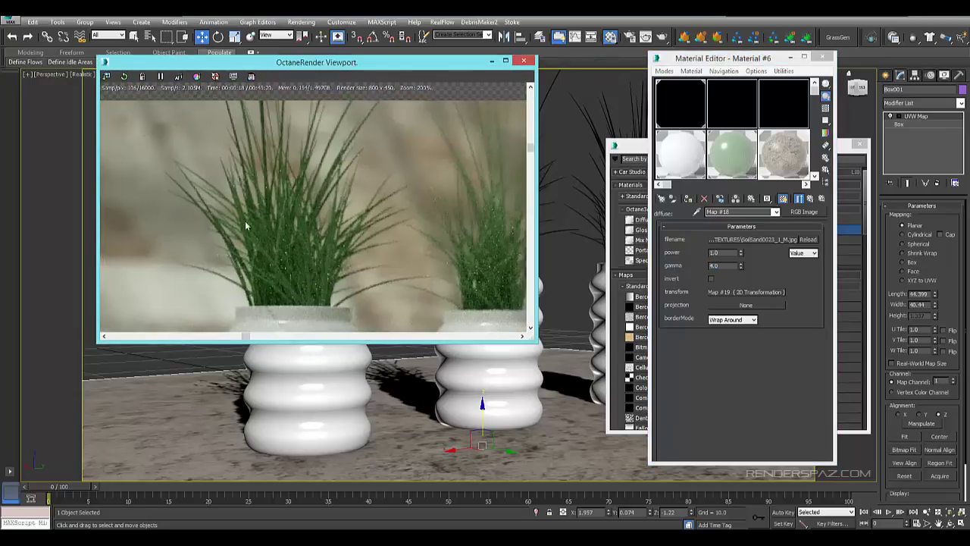
scroll(296, 246, down, 2)
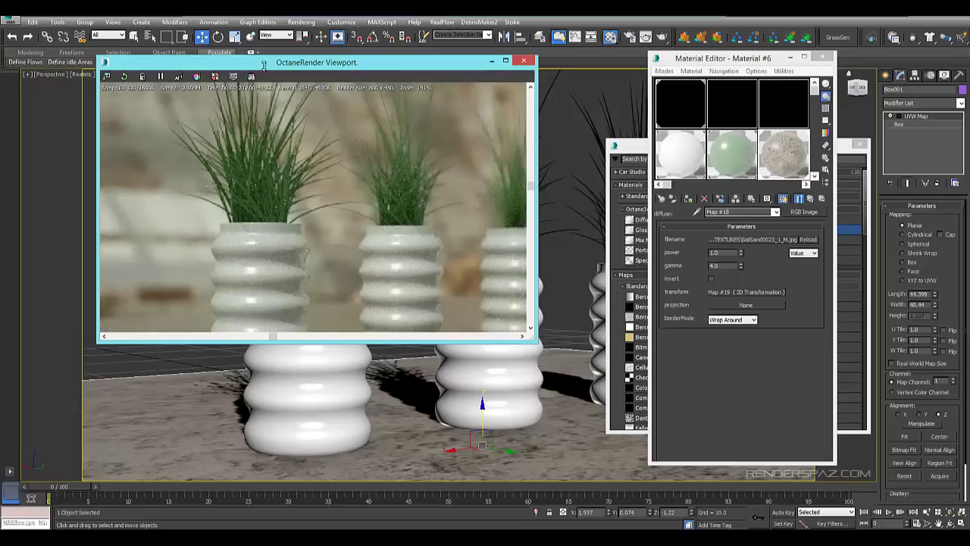
middle_drag(304, 197, 259, 189)
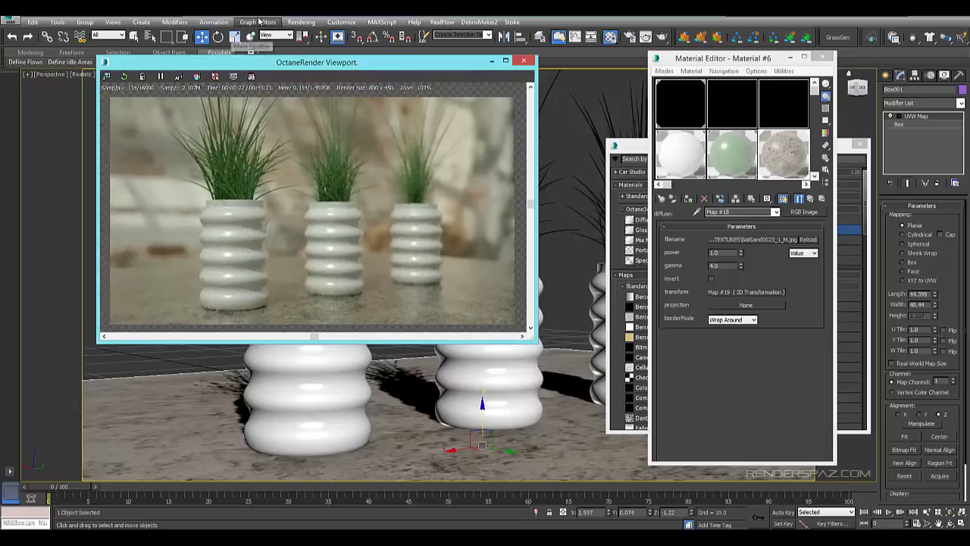
click(300, 21)
click(324, 46)
double_click(340, 11)
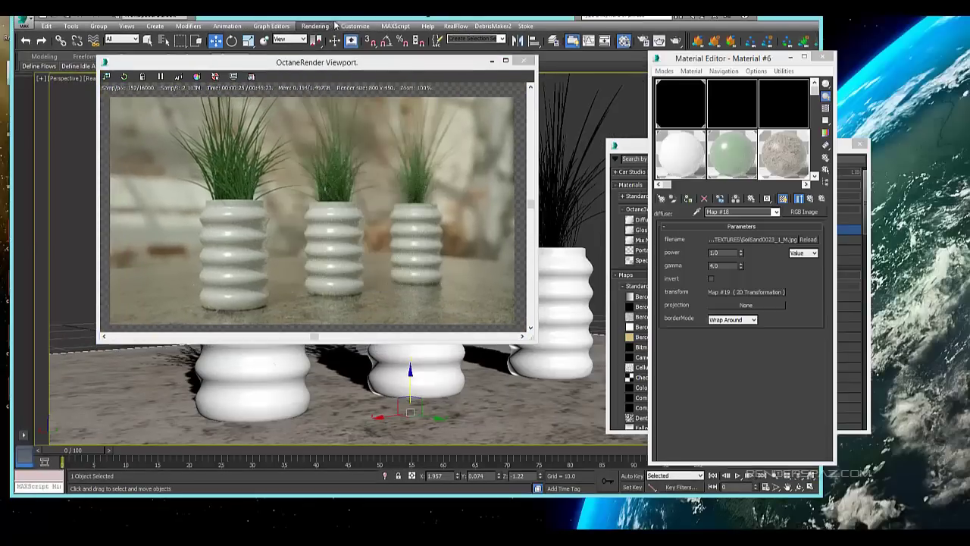
click(791, 16)
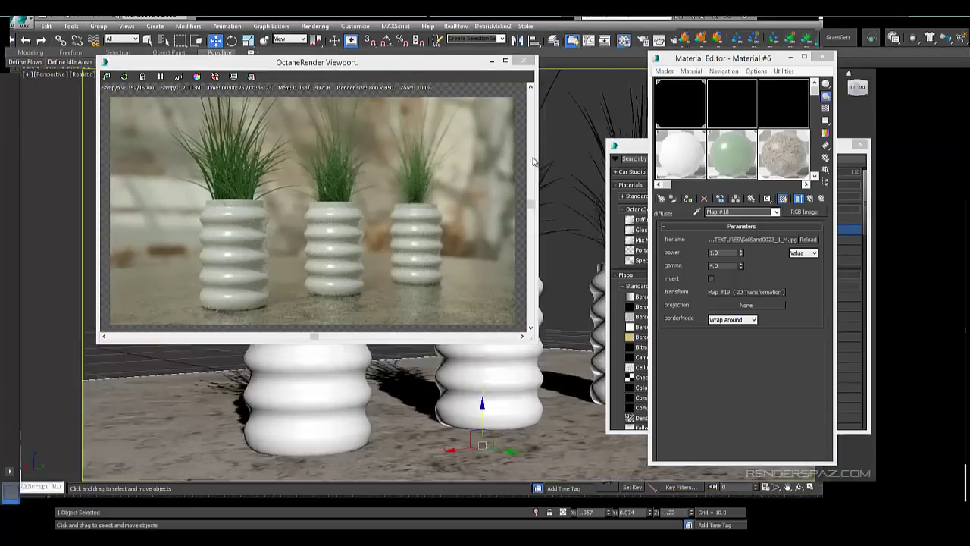
Open the render setup and review the Octane kernel's render view, render and PMC settings.
click(301, 21)
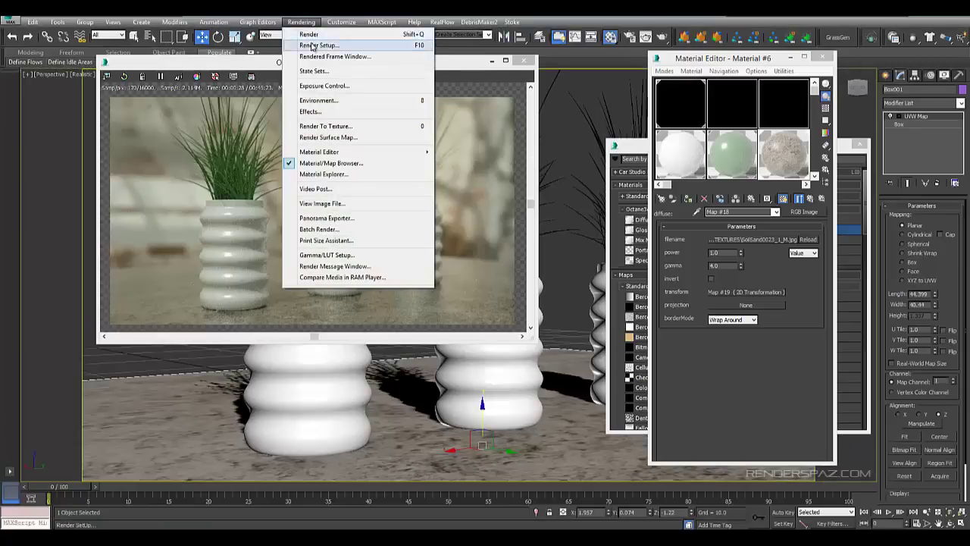
click(315, 41)
click(184, 50)
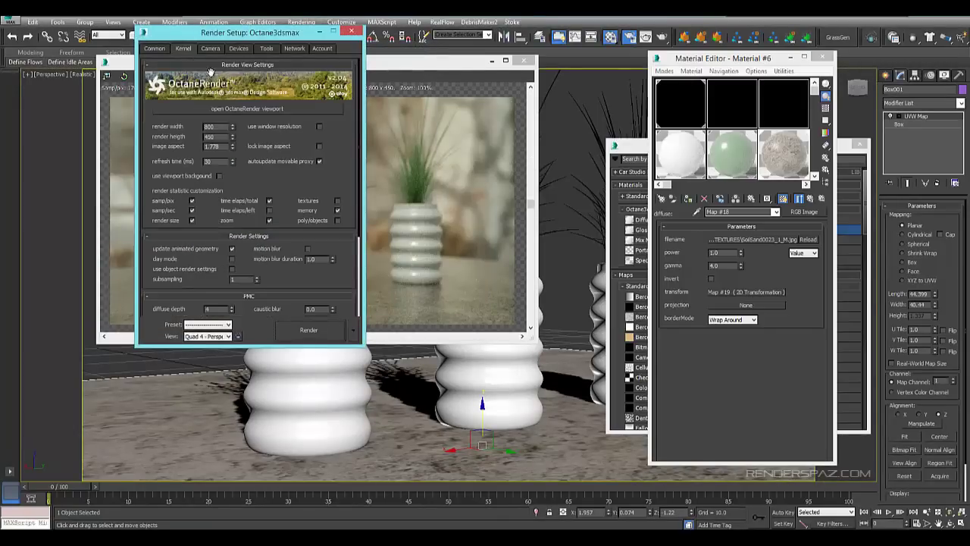
scroll(287, 223, down, 5)
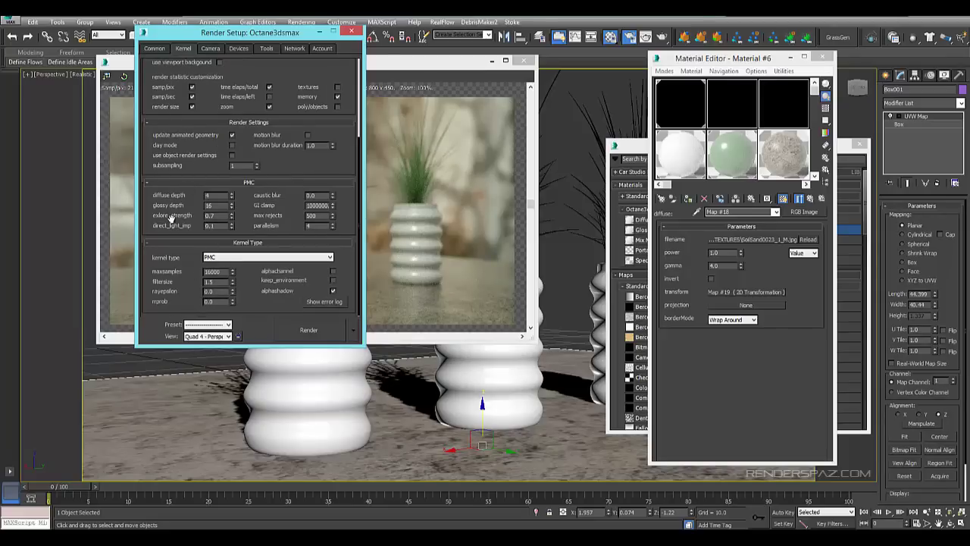
scroll(163, 159, up, 3)
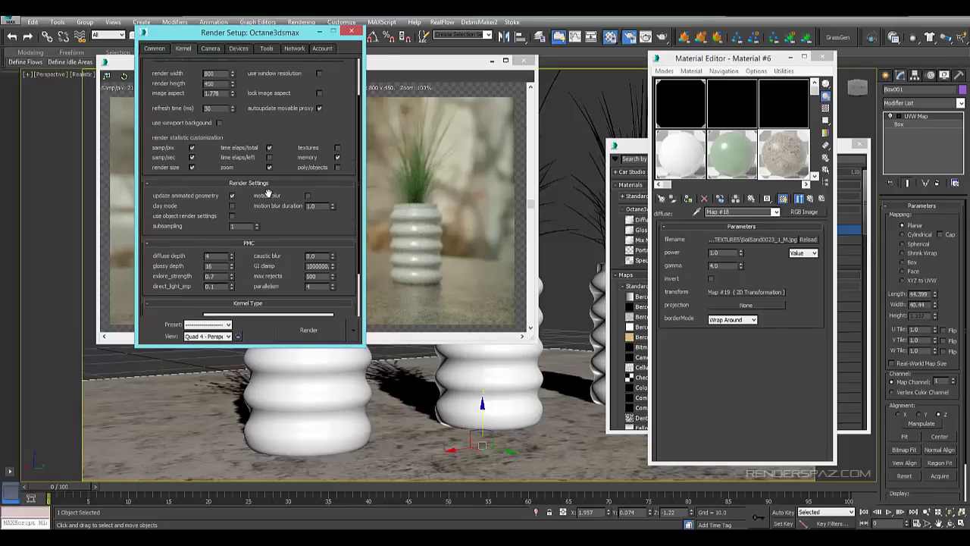
scroll(264, 260, down, 3)
scroll(219, 96, up, 2)
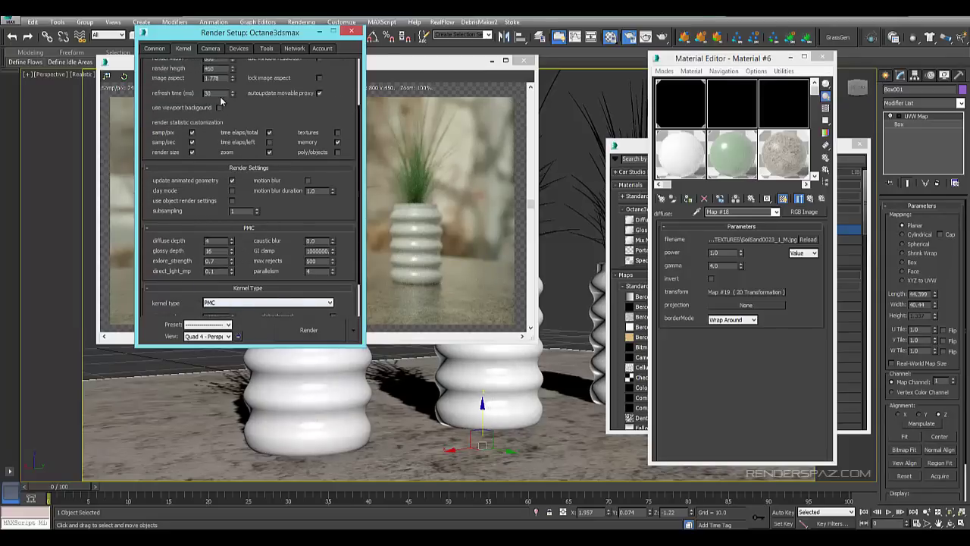
Adjust the imager's hotpixel_removal in the Octane camera settings and keep the settings window clear of the render.
click(209, 49)
scroll(244, 171, down, 1)
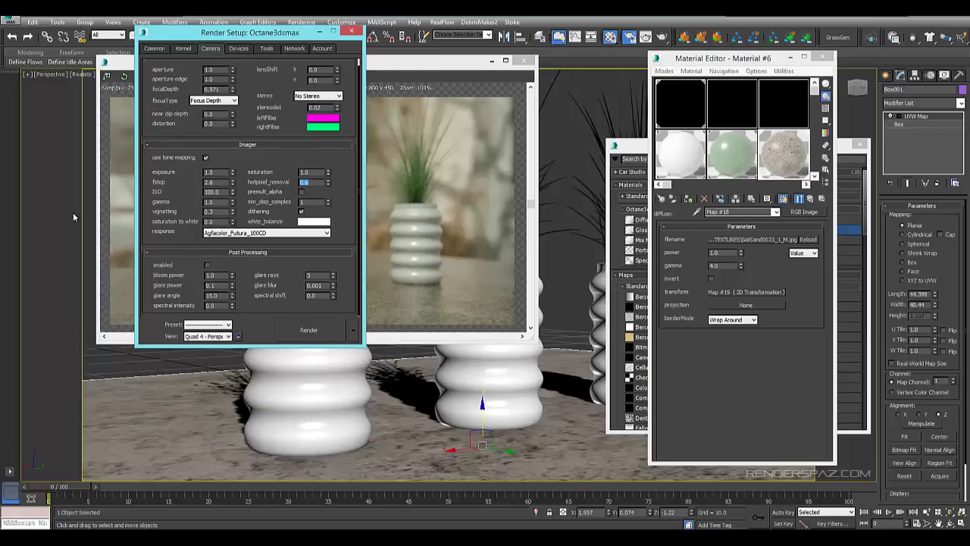
drag(288, 35, 751, 78)
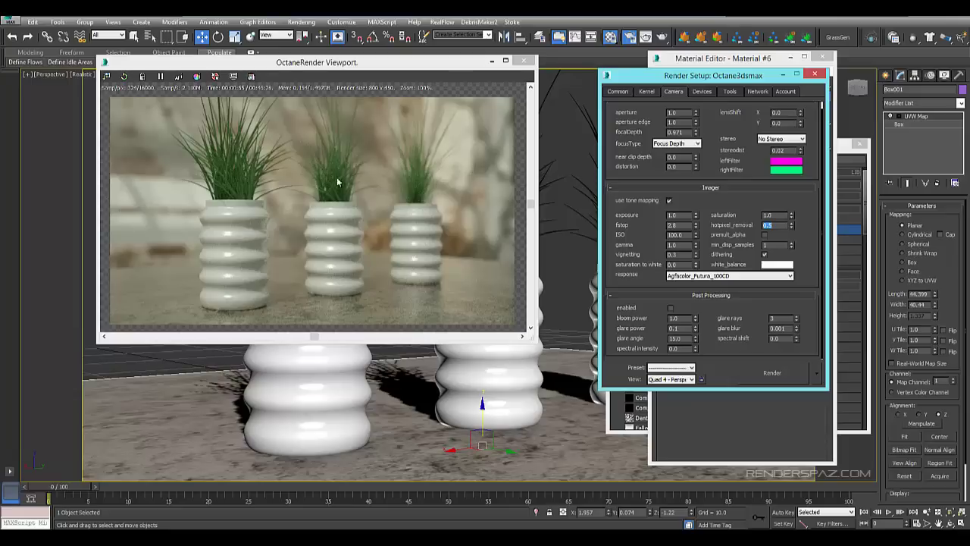
click(716, 307)
scroll(705, 223, up, 2)
scroll(670, 216, down, 1)
Compare caustic blur values of 1.0 and 0.2 in the PMC kernel, and finish with 1.0.
click(647, 91)
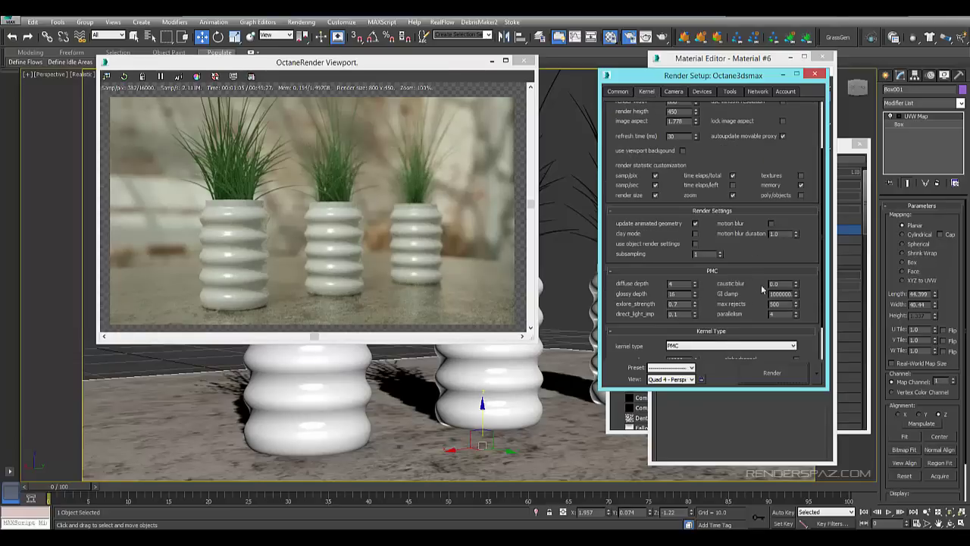
drag(783, 285, 309, 312)
text(1)
key(Return)
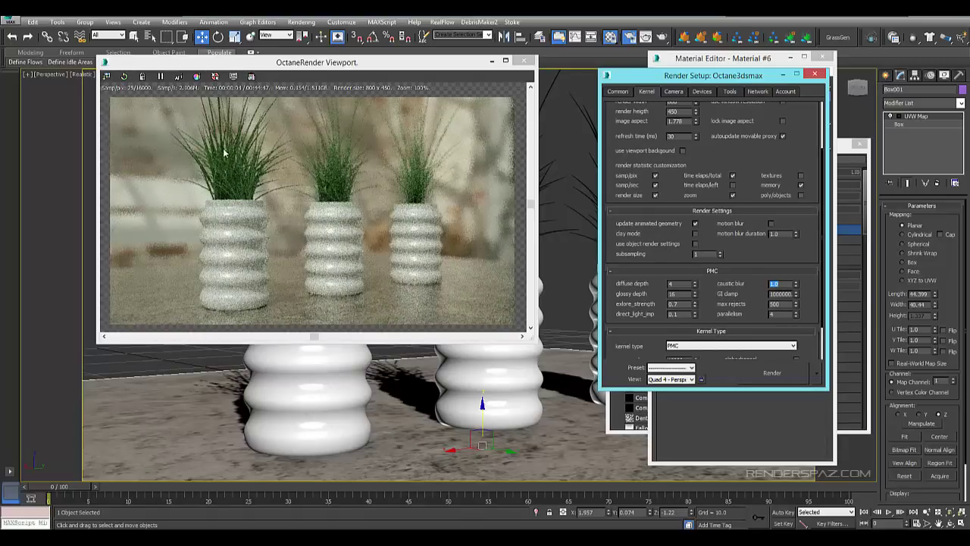
text(0.2)
key(Return)
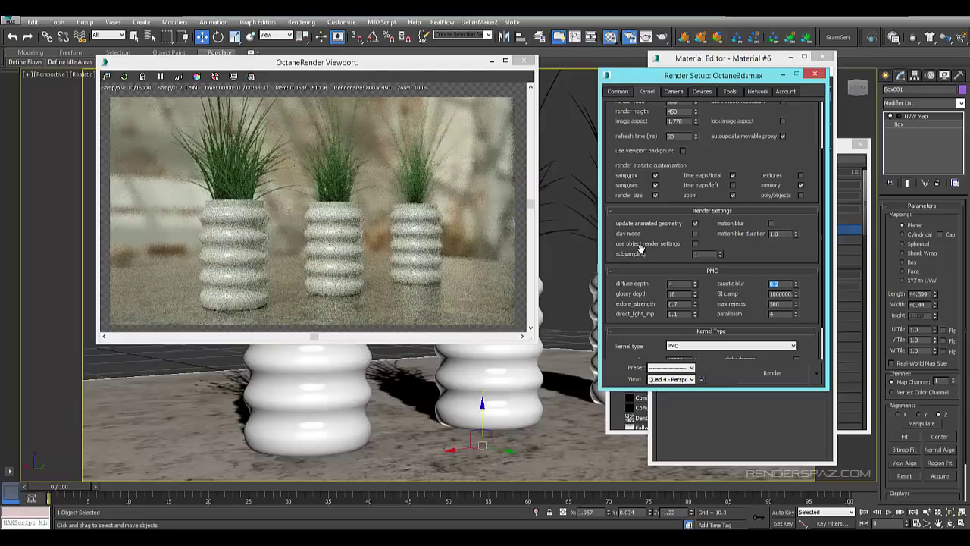
key(Return)
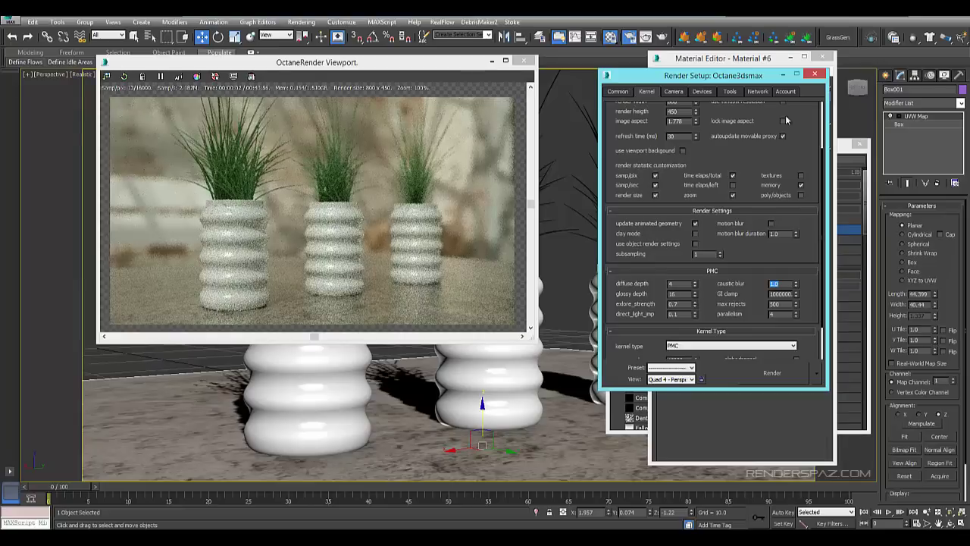
Close the render setup, material editor and Material/Map Browser, and move the render window off the scene view.
click(617, 91)
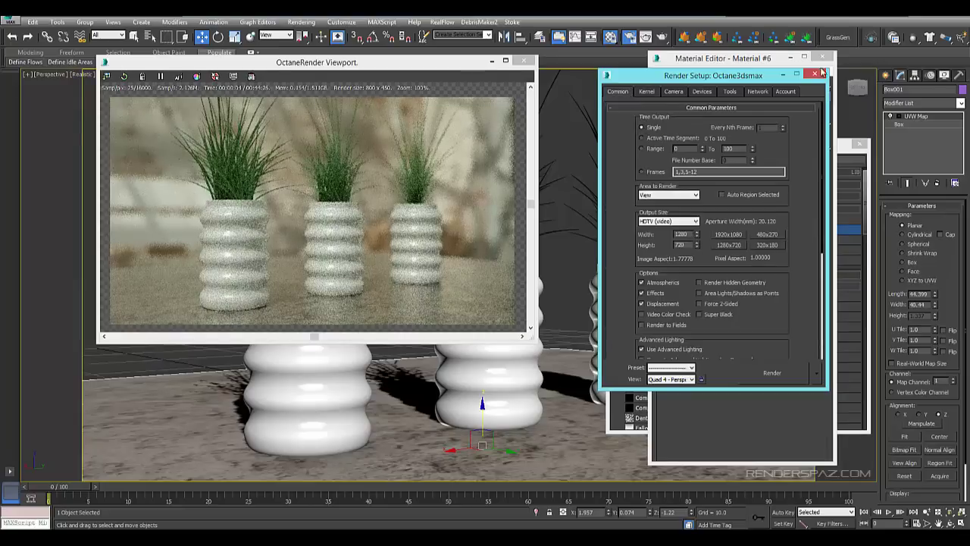
click(819, 74)
click(822, 58)
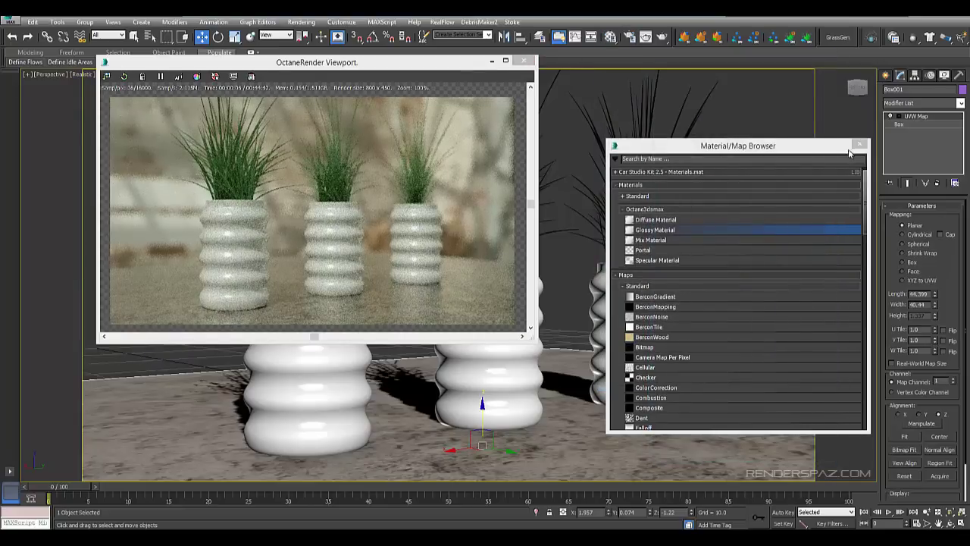
click(860, 144)
drag(414, 71, 540, 72)
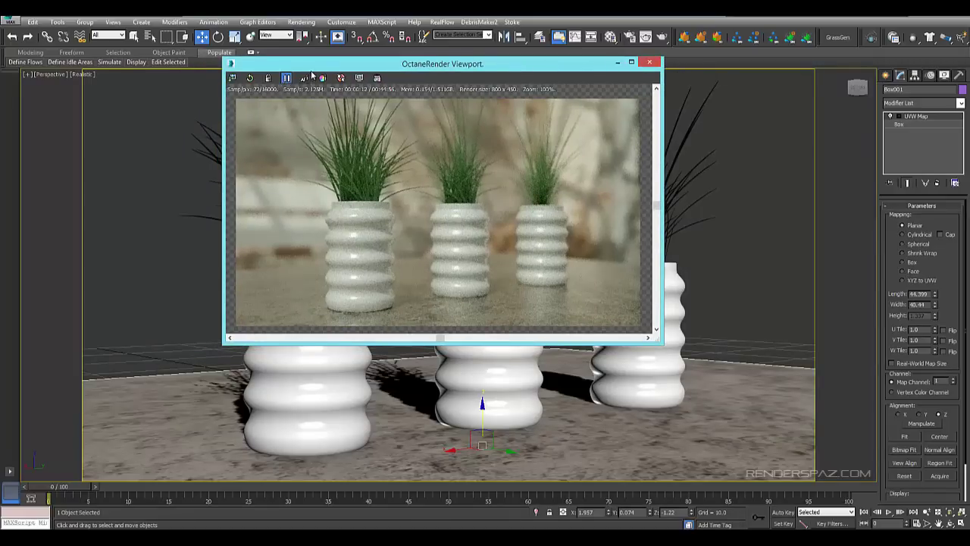
drag(318, 66, 969, 102)
In the wireframe top view, copy all three potted plants along Y to form a second row behind them.
click(536, 161)
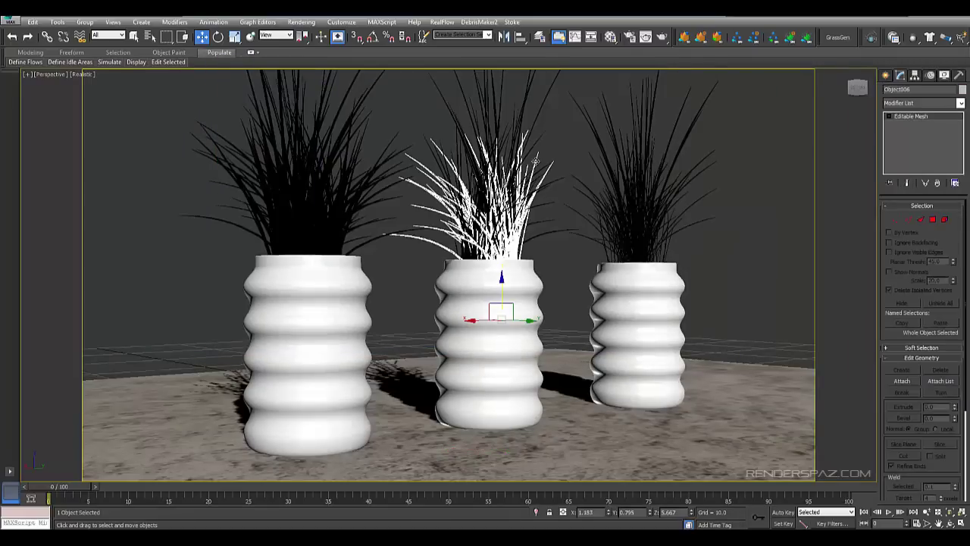
key(t)
scroll(463, 281, up, 5)
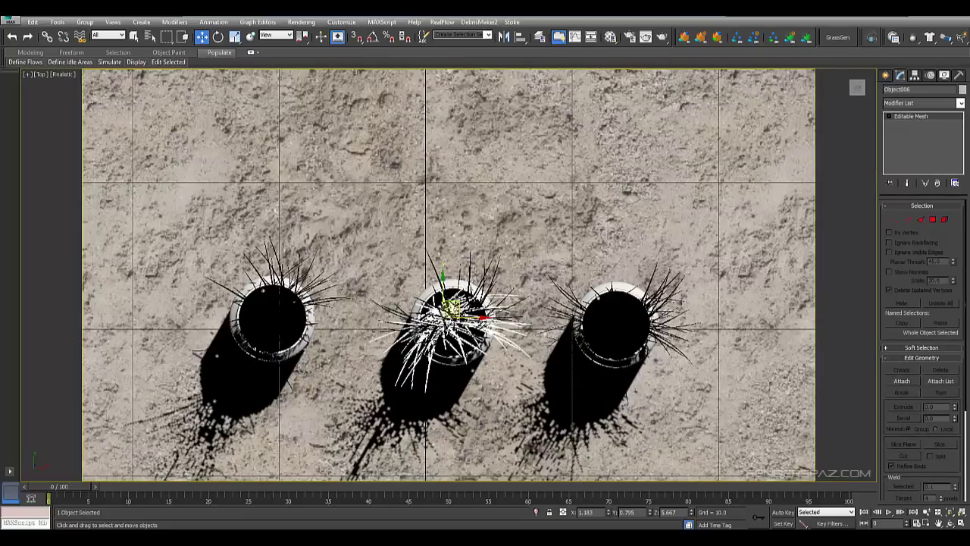
click(458, 283)
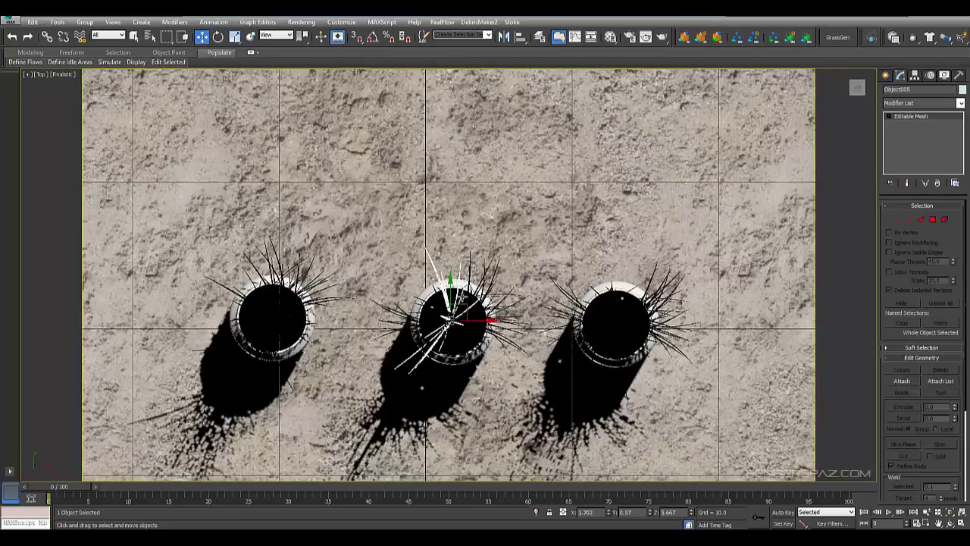
key(F3)
scroll(501, 284, down, 8)
click(345, 234)
drag(345, 234, 601, 352)
mouse_move(454, 284)
shift+mouse_down()
mouse_move(454, 216)
mouse_move(454, 224)
shift+mouse_up()
click(485, 313)
Rotate the first copied plant of the back row together with its pot to vary its look.
click(383, 226)
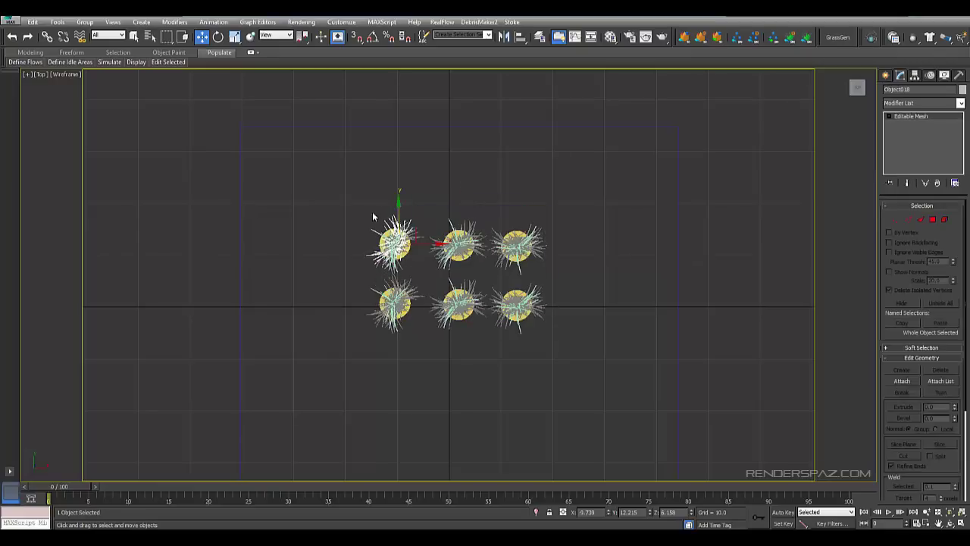
drag(347, 211, 438, 151)
click(217, 37)
click(439, 150)
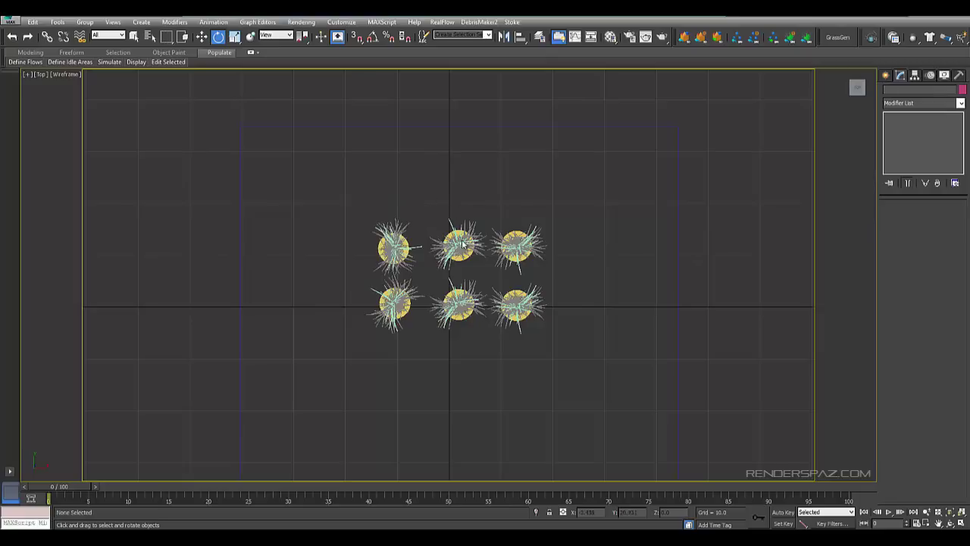
Rotate the middle and last plants of the back row with their pots so they differ from the front row.
drag(476, 268, 418, 137)
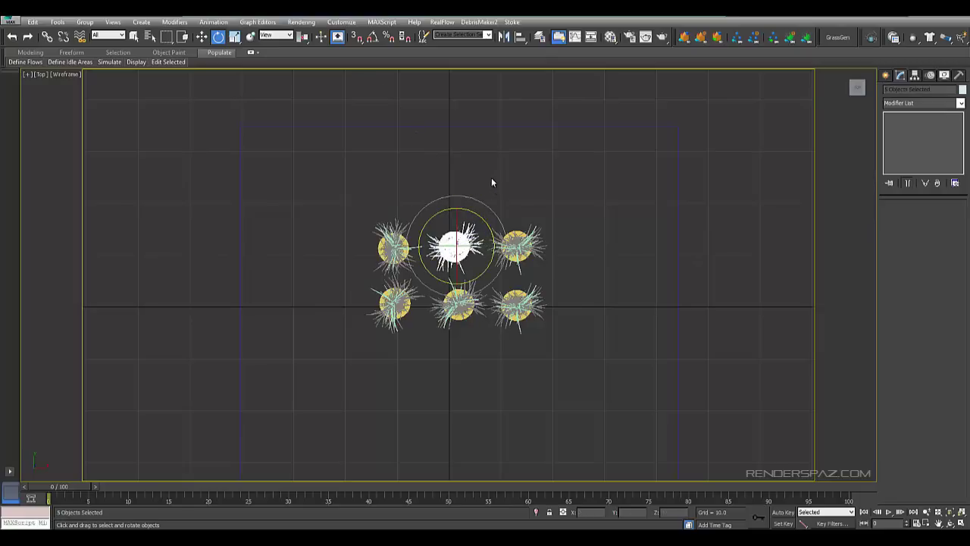
click(505, 204)
drag(560, 263, 561, 263)
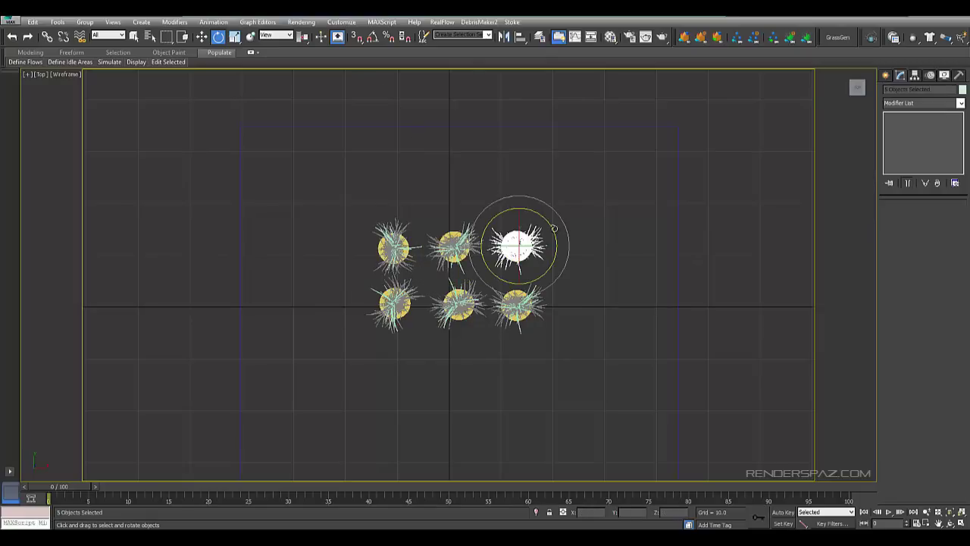
click(583, 254)
Return to the perspective view and frame all six potted plants at an angle.
key(ctrl+v)
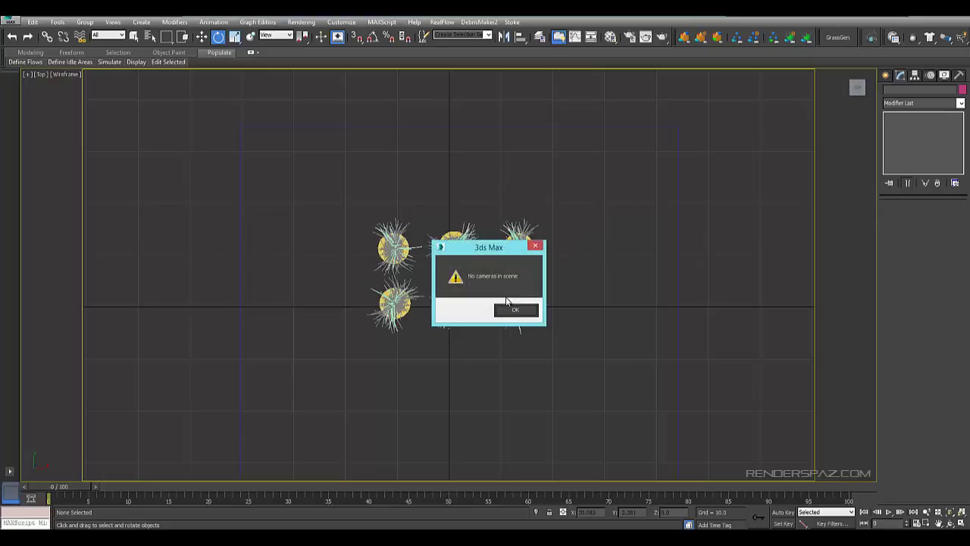
click(514, 309)
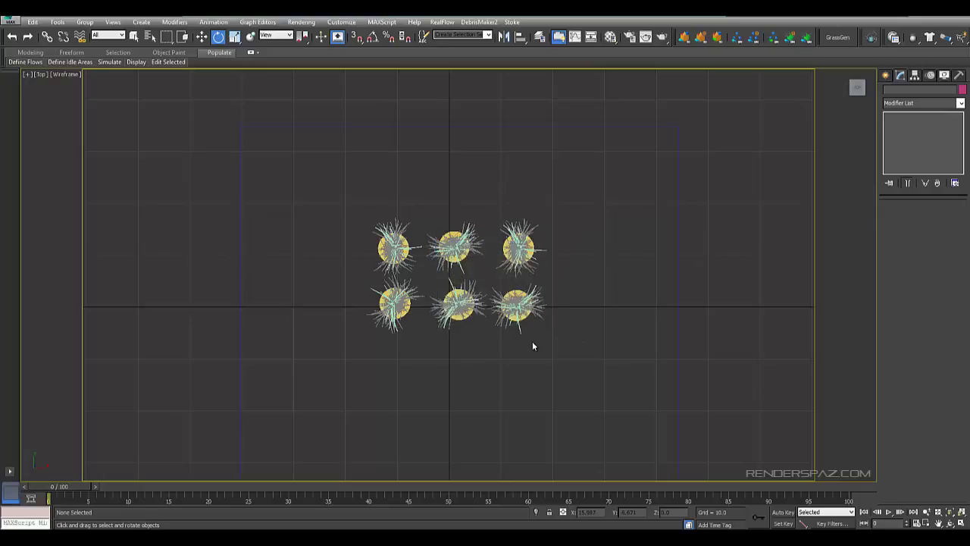
key(p)
alt+middle_drag(492, 226, 483, 263)
scroll(498, 245, up, 3)
middle_drag(483, 263, 466, 364)
scroll(460, 358, up, 3)
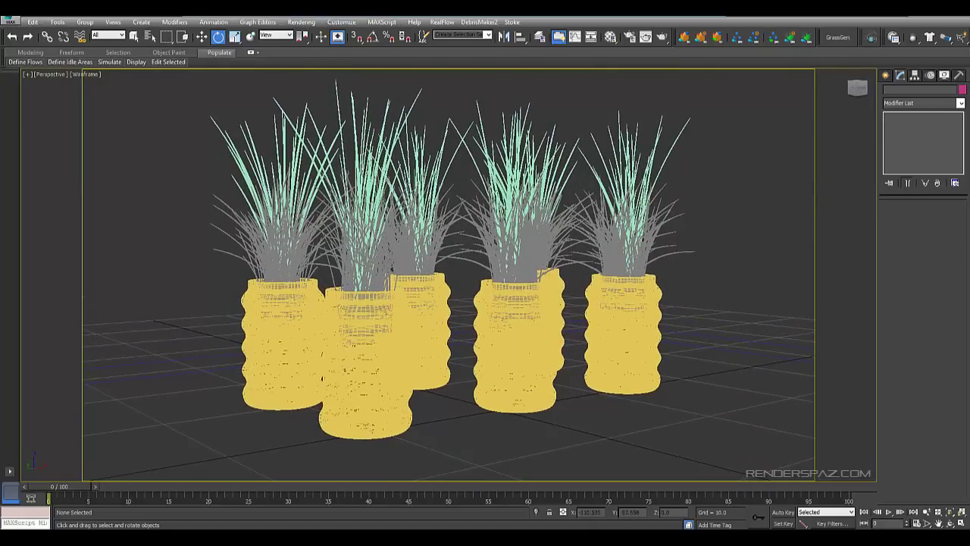
Bring the Octane render viewport into view and update its render geometry to include all six potted plants.
drag(739, 57, 380, 62)
click(301, 77)
click(265, 76)
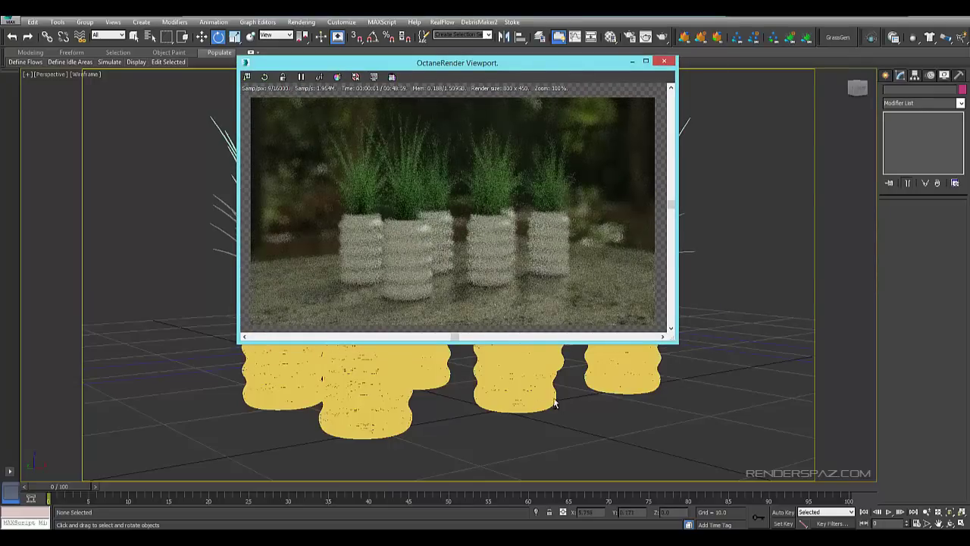
Reframe the plants from a lower front angle and turn on focus picking in the live render.
alt+middle_drag(531, 397, 489, 452)
scroll(513, 396, up, 2)
scroll(496, 392, down, 3)
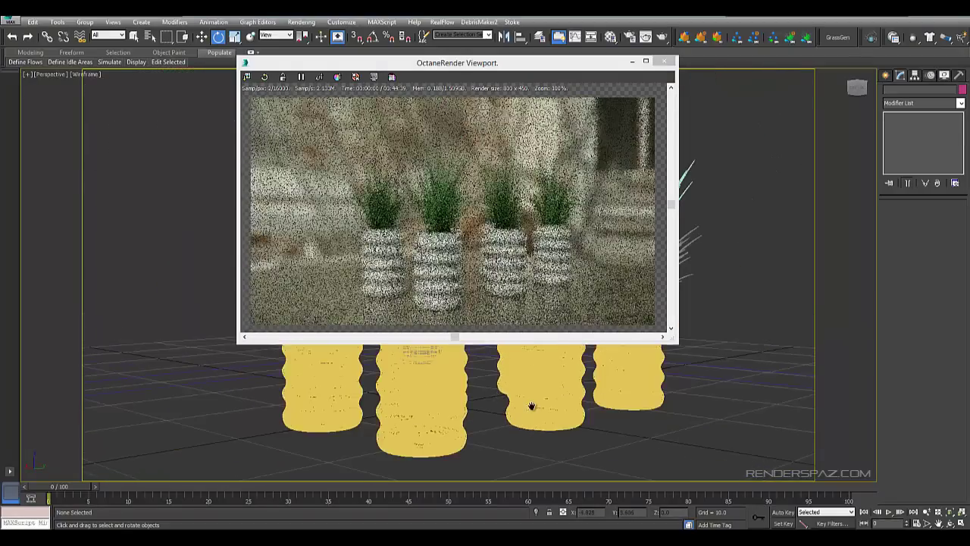
middle_drag(529, 405, 513, 391)
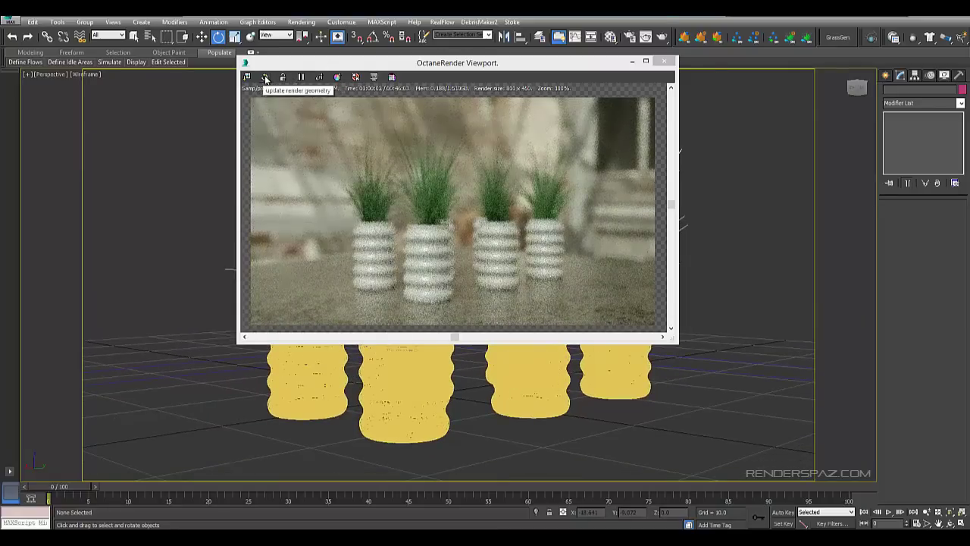
click(318, 76)
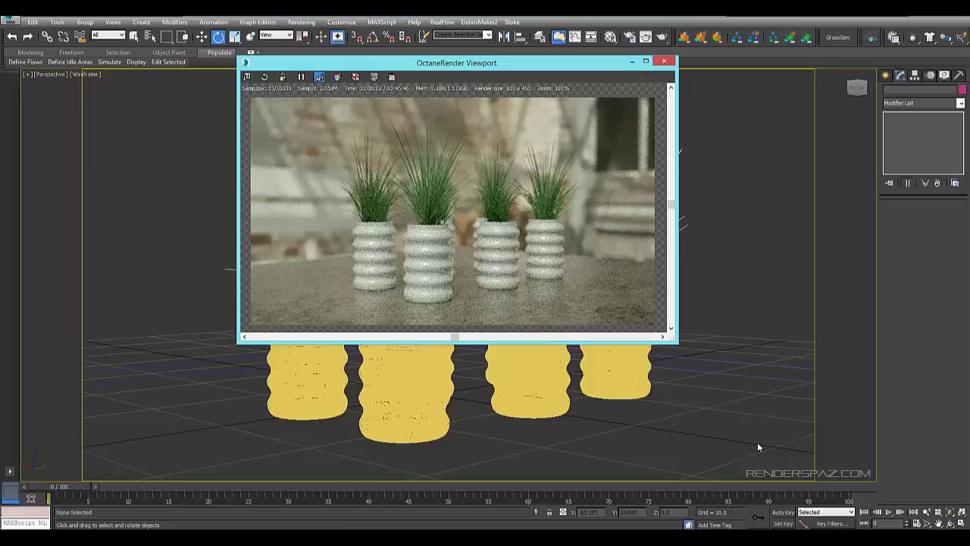
Compose a closer angled perspective view of the two plant rows and focus the live render on the front pot.
click(926, 512)
drag(533, 385, 531, 374)
middle_drag(510, 399, 520, 410)
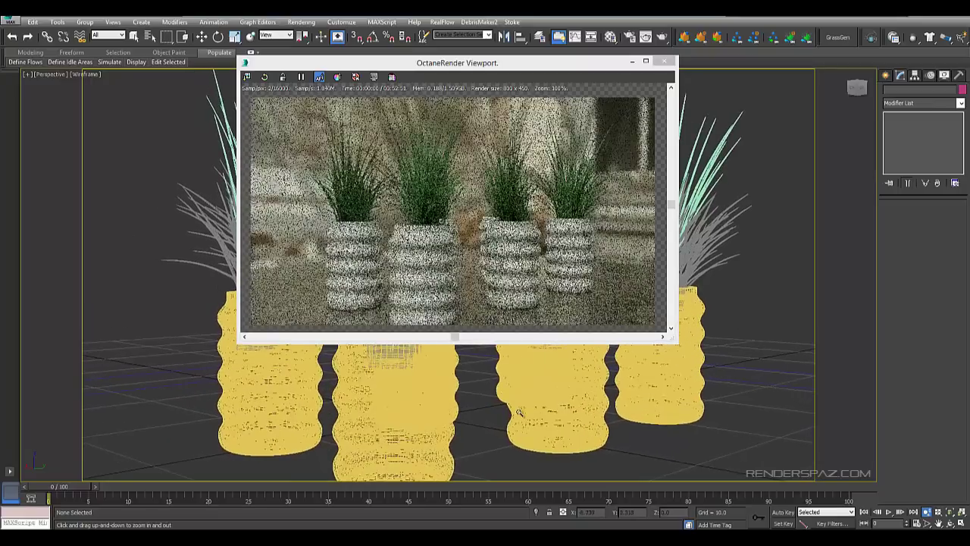
drag(519, 413, 523, 417)
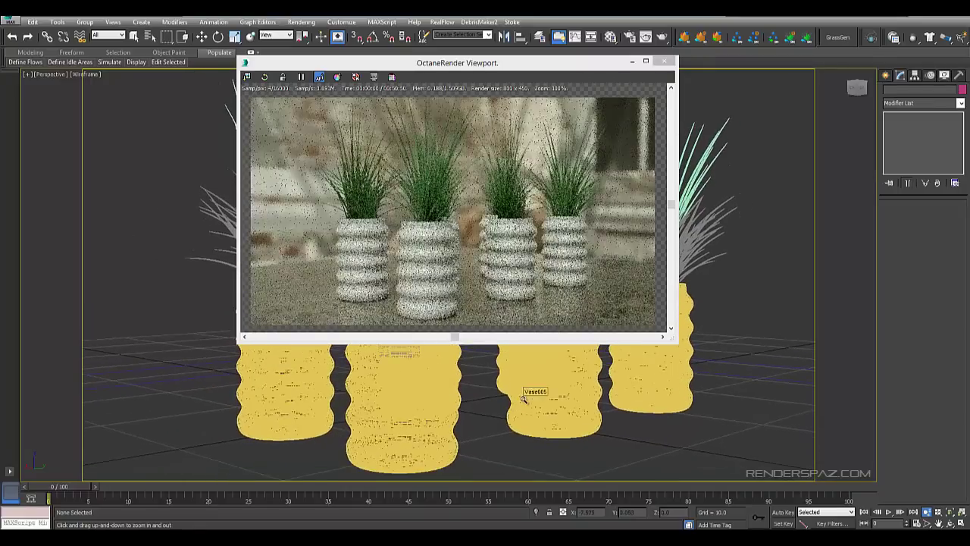
alt+middle_drag(620, 418, 587, 413)
mouse_move(587, 413)
mouse_down()
mouse_move(589, 402)
mouse_move(585, 419)
mouse_up()
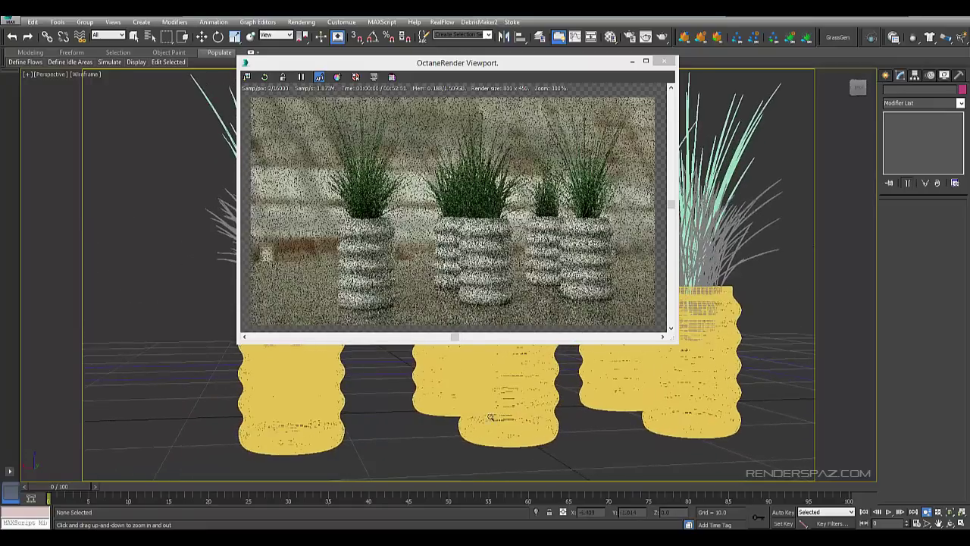
drag(486, 419, 724, 416)
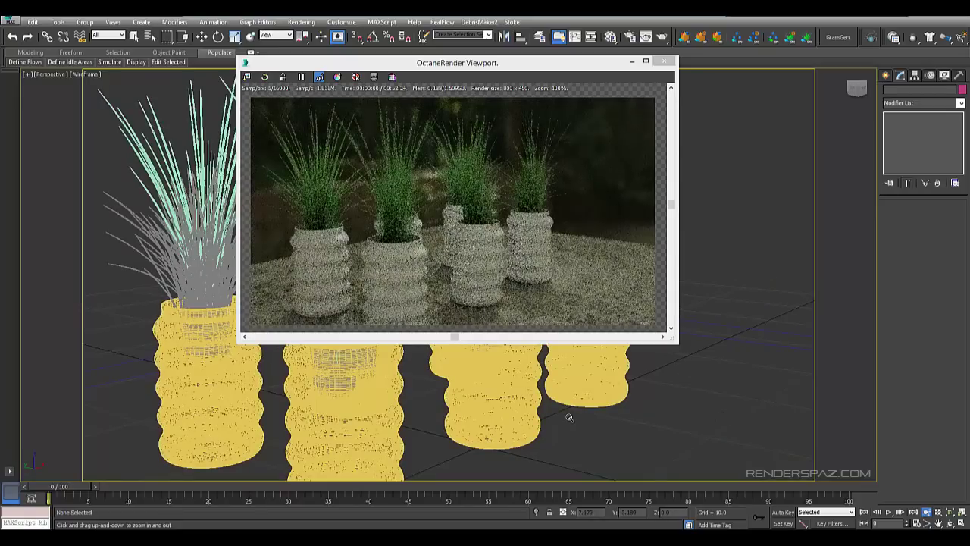
drag(569, 417, 541, 380)
alt+middle_drag(541, 380, 500, 389)
middle_drag(624, 427, 616, 412)
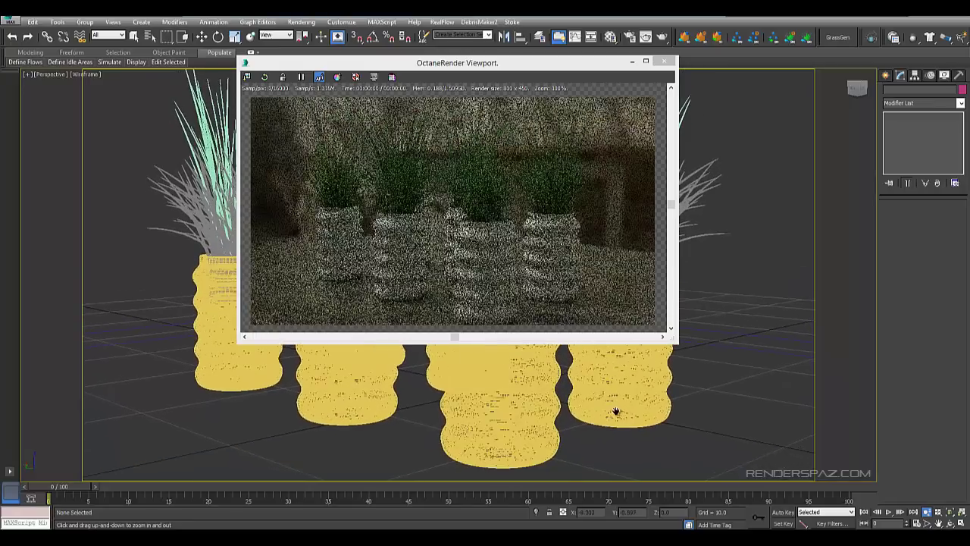
click(496, 260)
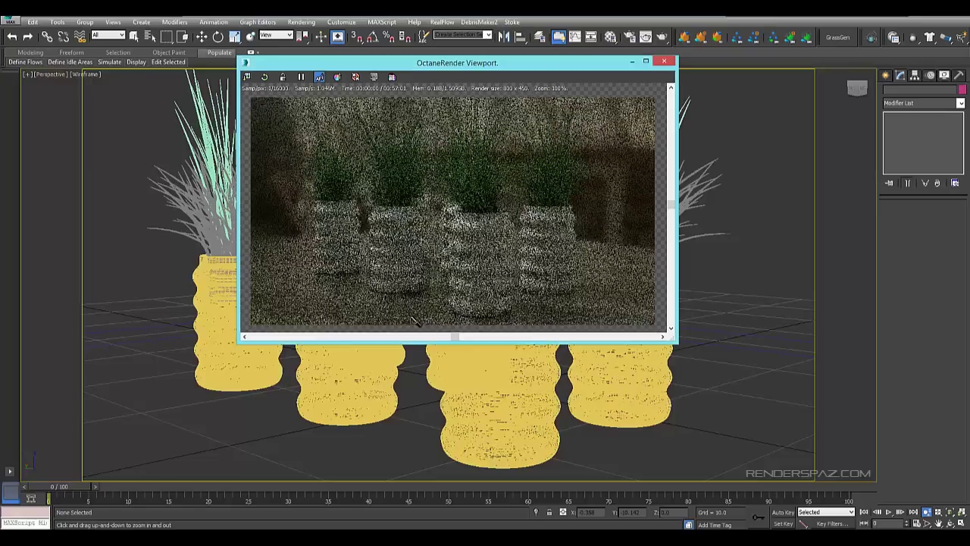